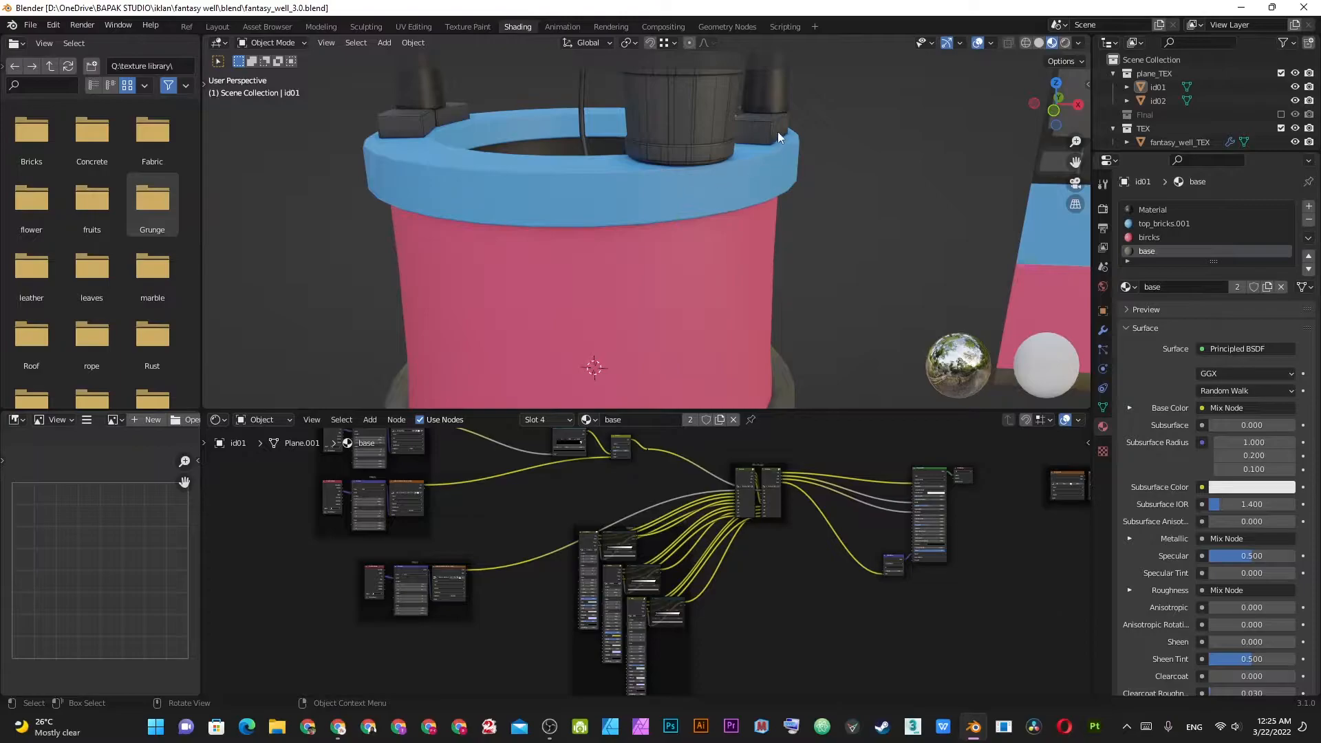
# - Save the file and look over the base material's node setup up to its Bake frame
pyautogui.scroll(-3, 435, 208)
pyautogui.moveTo(687, 237); pyautogui.dragTo(690, 215, button='middle')
pyautogui.keyDown('shift'); pyautogui.moveTo(846, 257); pyautogui.dragTo(742, 258, button='middle'); pyautogui.keyUp('shift')
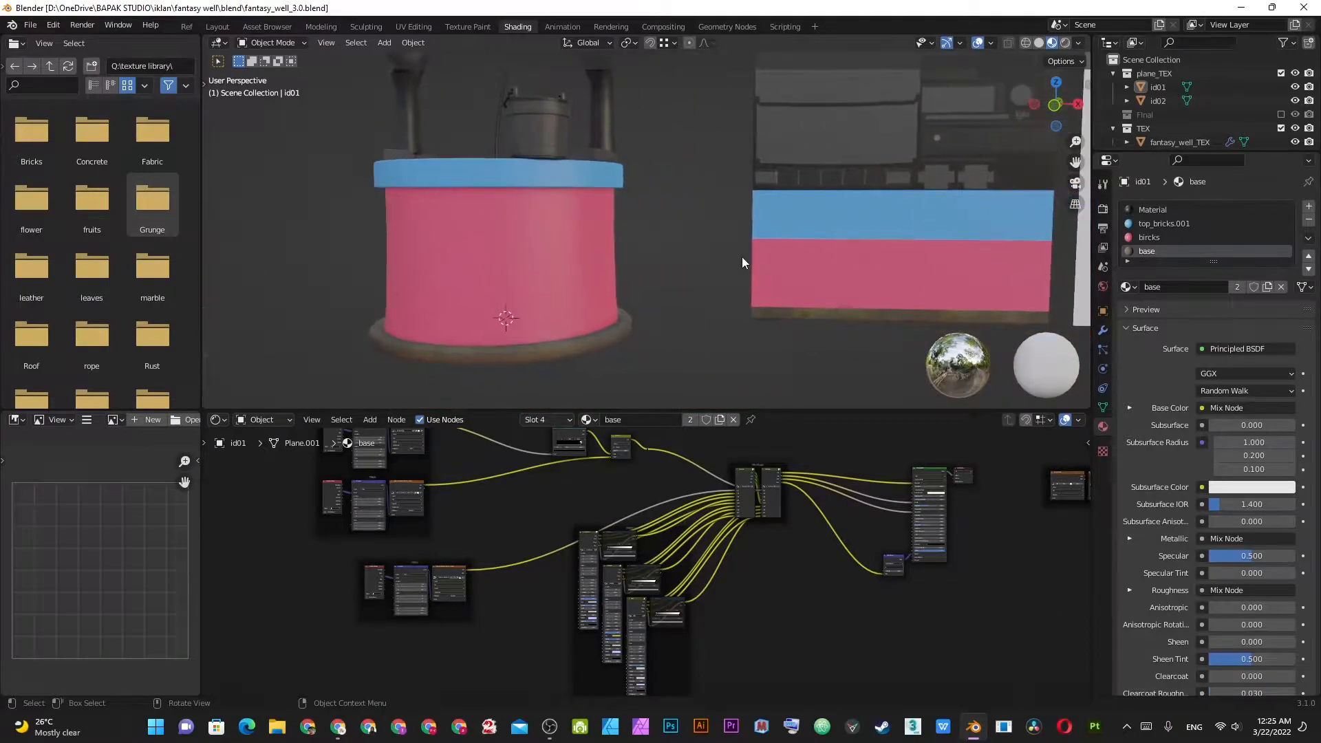
pyautogui.scroll(-3, 933, 522)
pyautogui.scroll(3, 934, 523)
pyautogui.hotkey('ctrl', 's')
pyautogui.moveTo(959, 551); pyautogui.dragTo(697, 565, button='middle')
pyautogui.scroll(2, 697, 564)
pyautogui.moveTo(781, 528); pyautogui.dragTo(793, 592, button='middle')
pyautogui.scroll(2, 597, 510)
pyautogui.scroll(3, 794, 593)
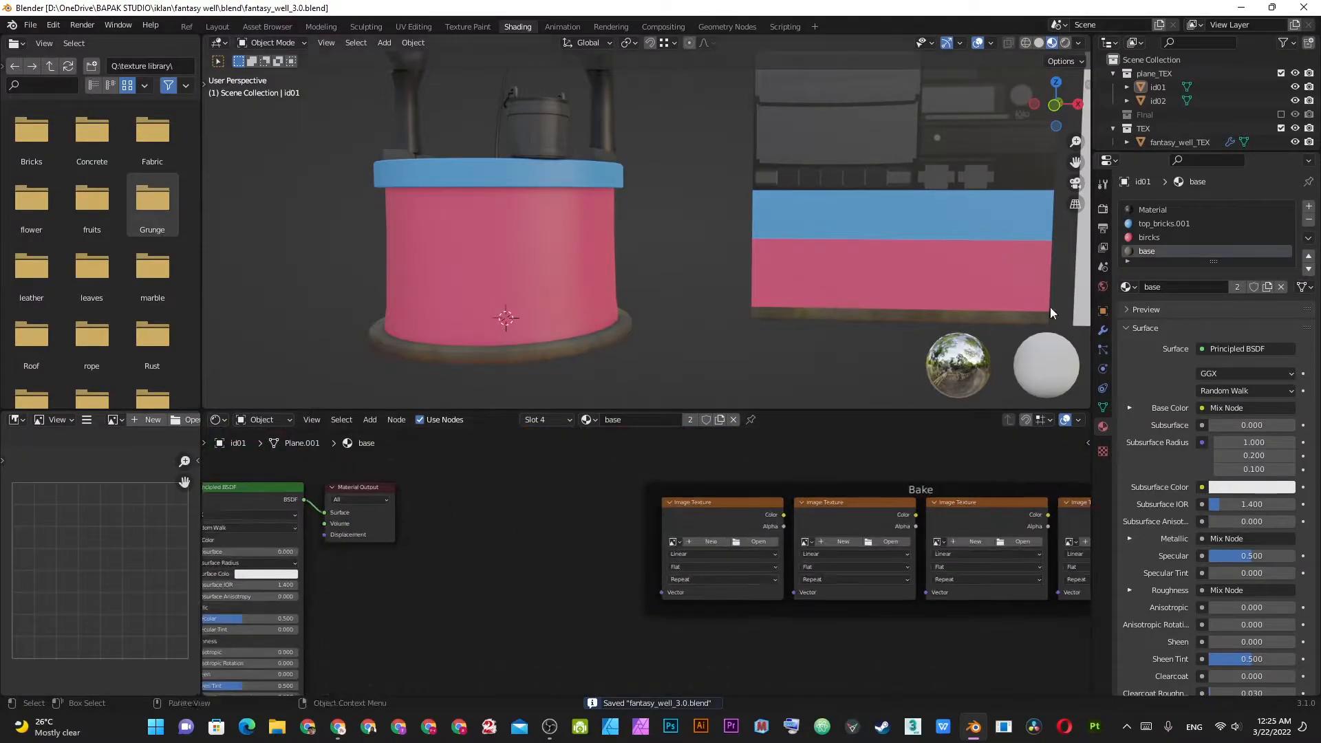
# - Delete all shader nodes of the bircks material on plane id01
pyautogui.click(1148, 237)
pyautogui.scroll(-3, 500, 581)
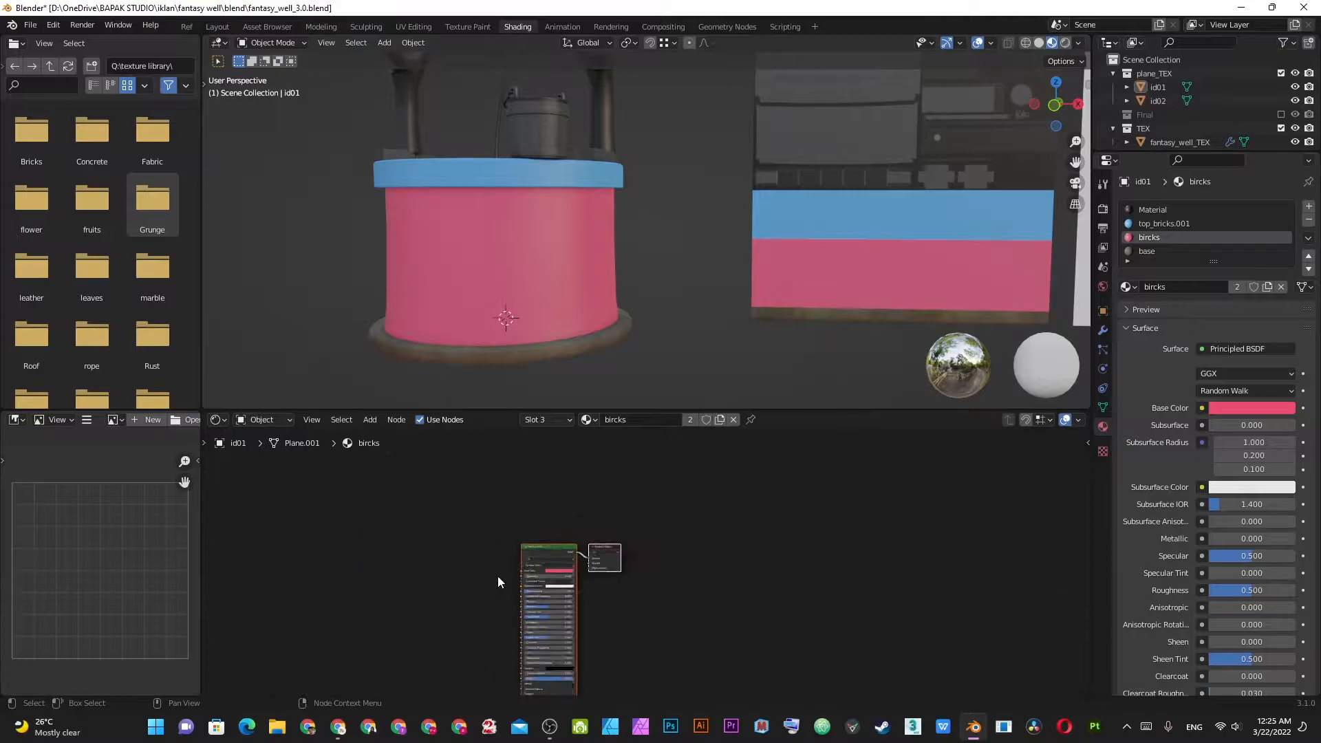
pyautogui.scroll(-4, 500, 581)
pyautogui.moveTo(427, 580); pyautogui.dragTo(598, 535, button='middle')
pyautogui.press('x')
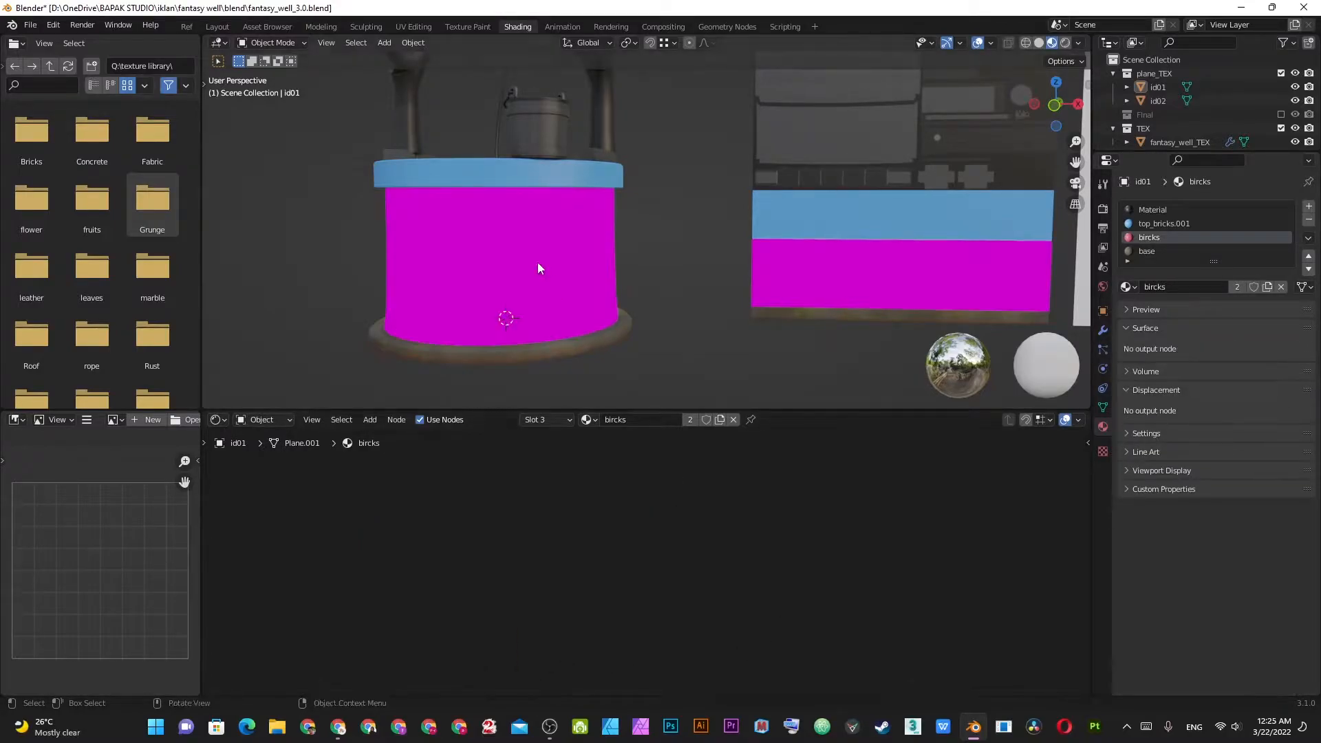
# - Select the sample sphere beside the well and start the Shortcut VUr input display
pyautogui.scroll(-6, 413, 259)
pyautogui.scroll(4, 611, 241)
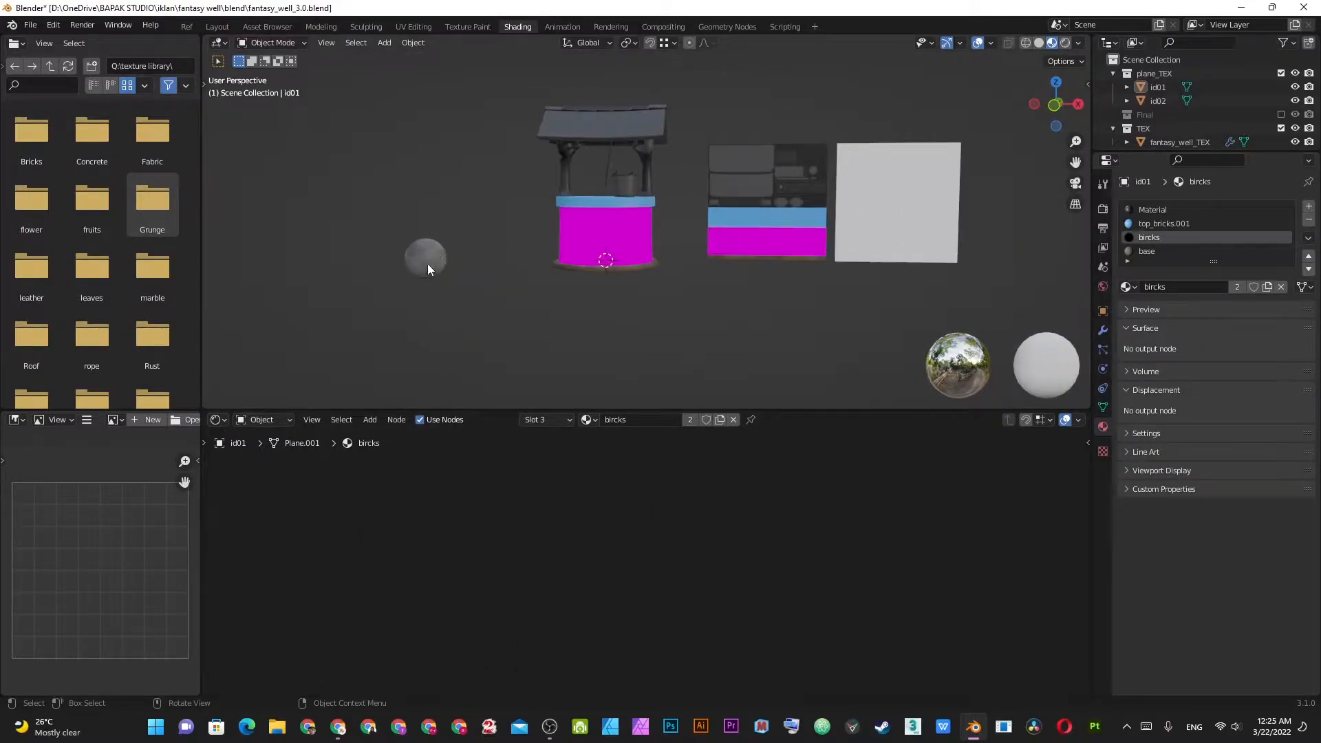
pyautogui.click(427, 261)
pyautogui.press('n')
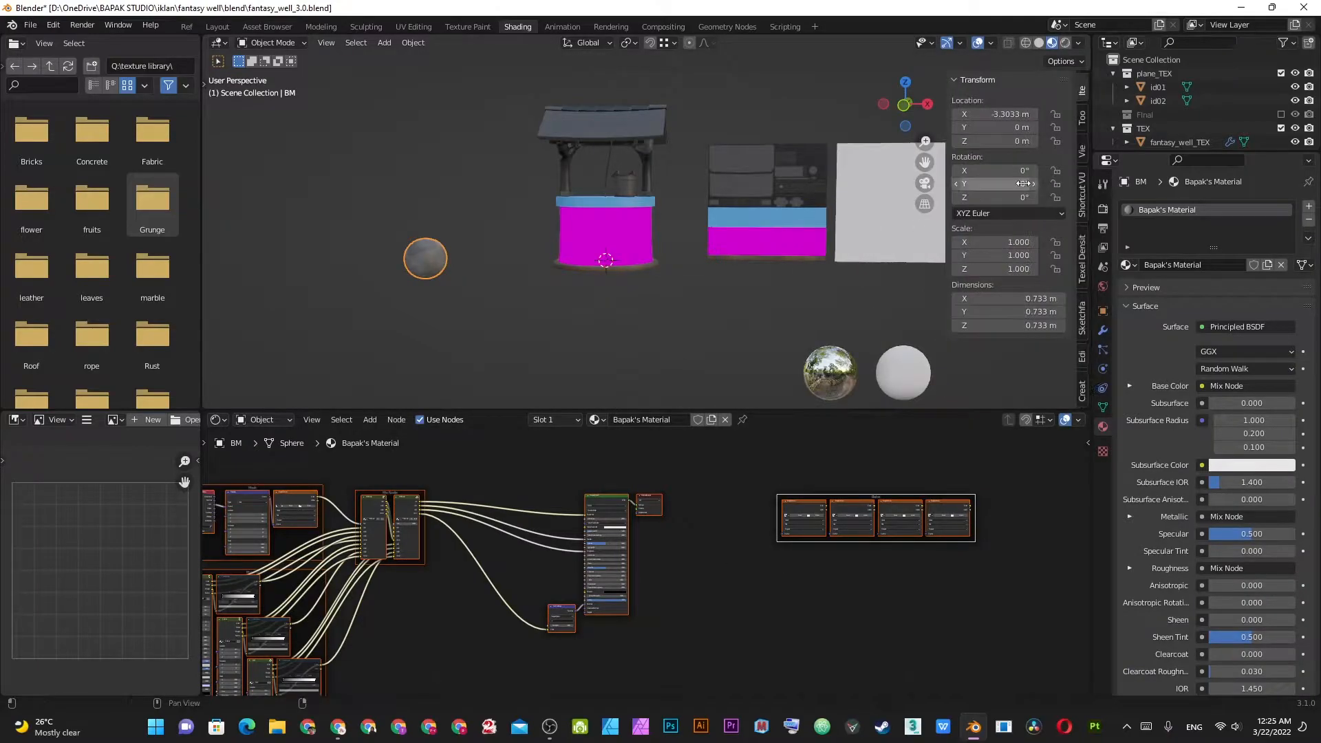
pyautogui.click(1084, 204)
pyautogui.click(1018, 101)
pyautogui.keyDown('shift'); pyautogui.moveTo(597, 355); pyautogui.dragTo(688, 303, button='middle'); pyautogui.keyUp('shift')
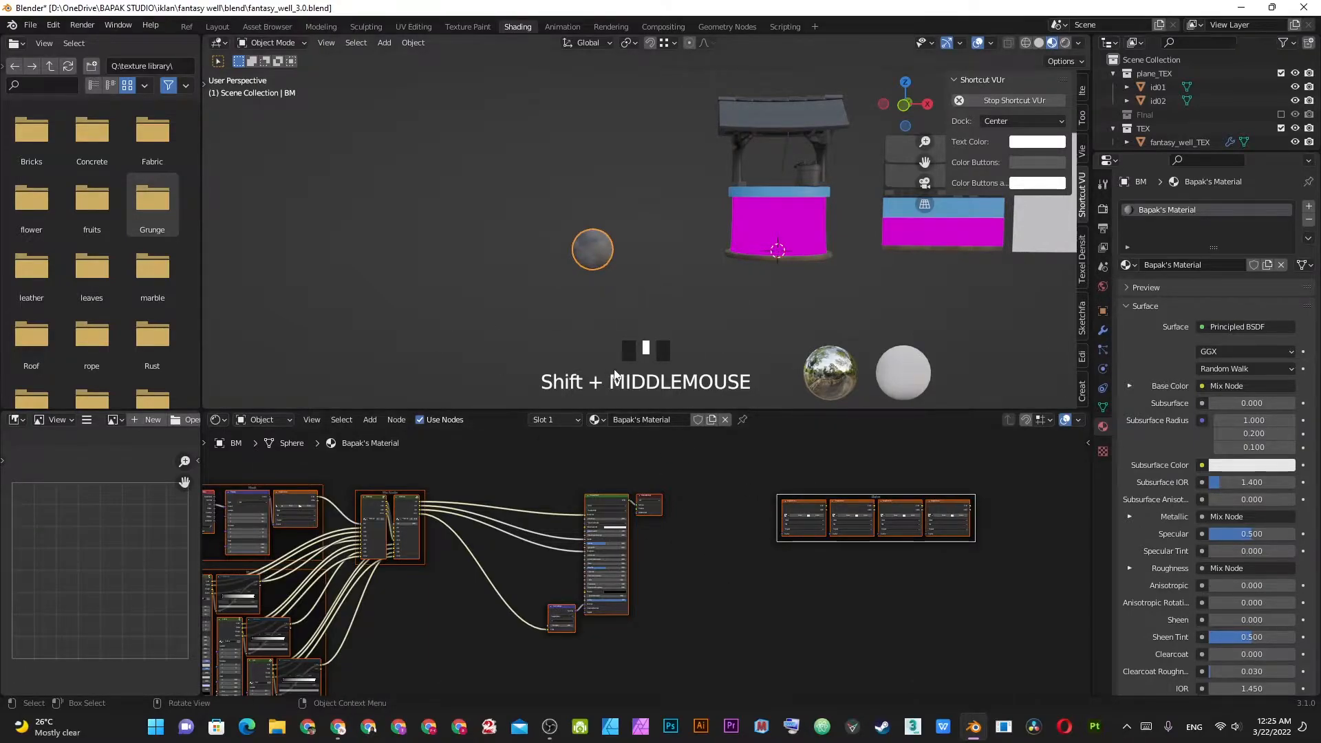
# - Copy all shader nodes of Bapak's Material from the sphere
pyautogui.scroll(-3, 571, 551)
pyautogui.moveTo(571, 550); pyautogui.dragTo(560, 546, button='middle')
pyautogui.press('a')
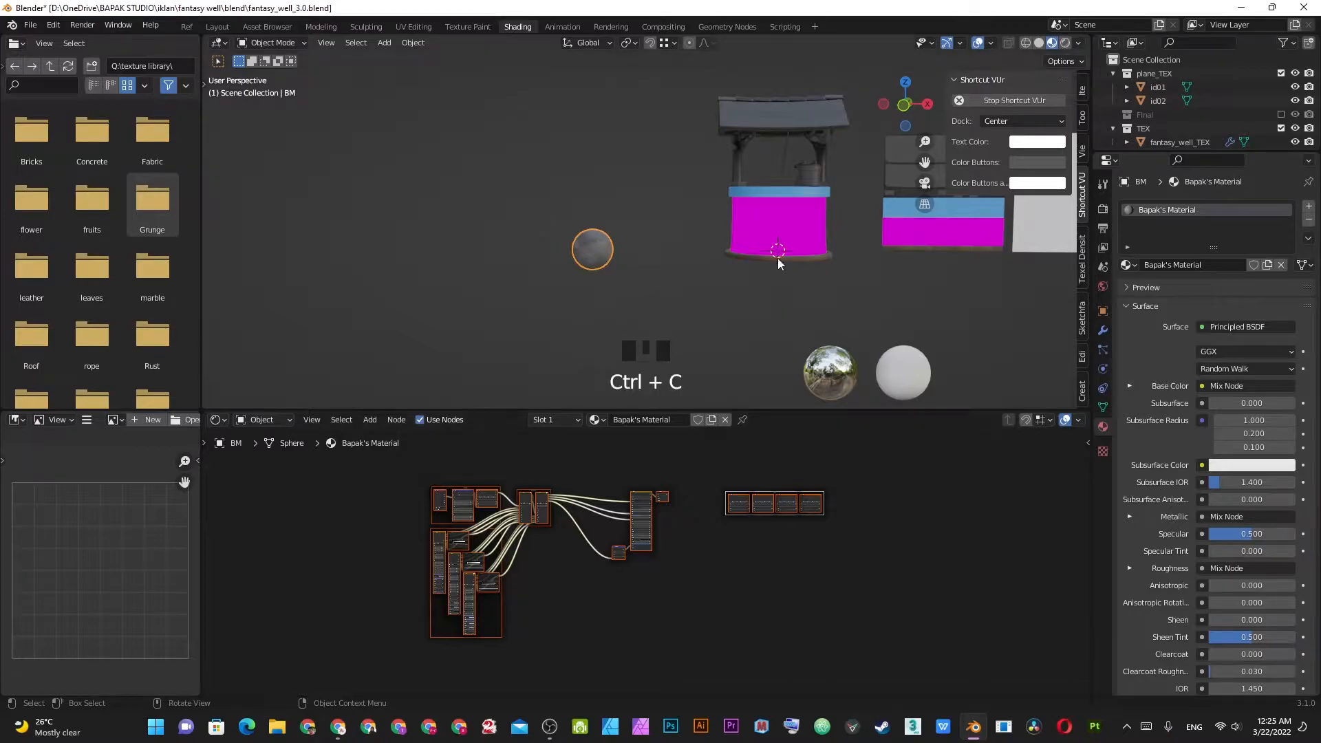
# - Select plane id01 and rename its bircks material to bricks
pyautogui.click(775, 222)
pyautogui.click(966, 229)
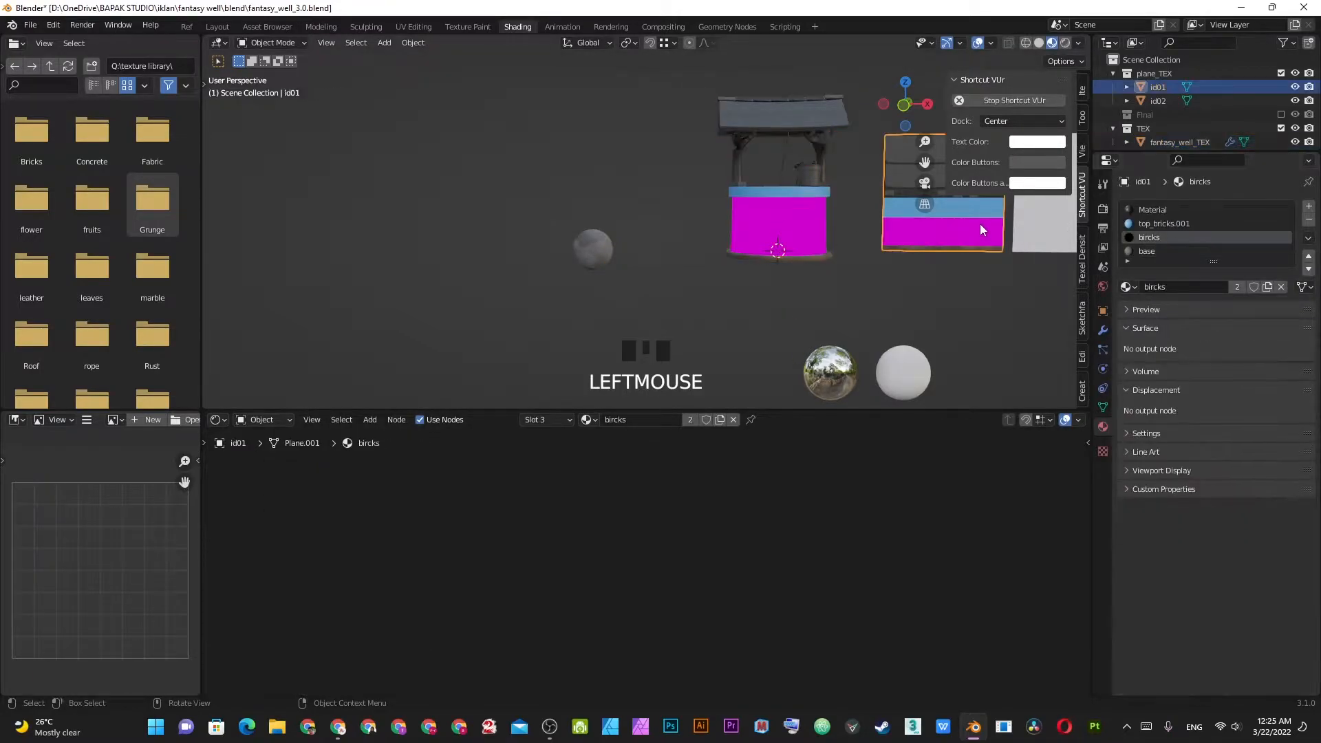
pyautogui.click(1159, 238)
pyautogui.write('bricks')
pyautogui.press('Return')
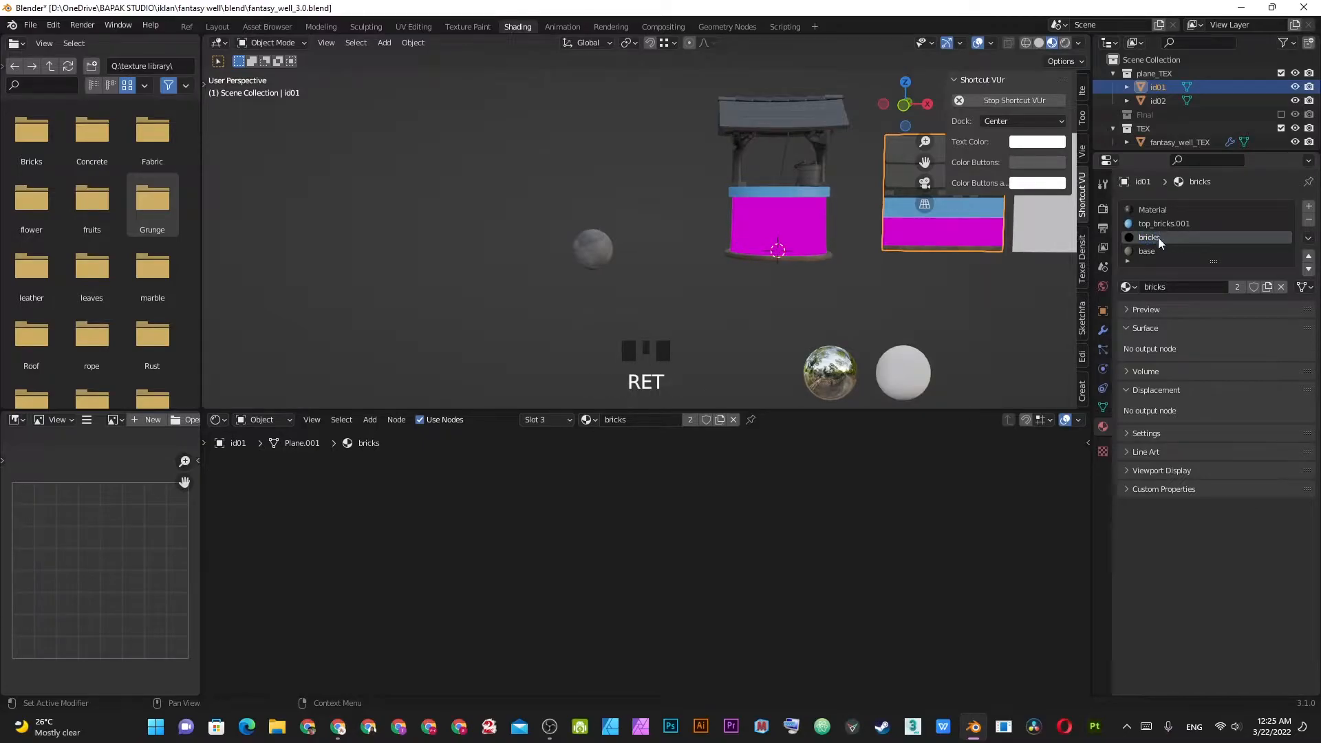
# - Paste the copied nodes into the empty node graph of the bricks material
pyautogui.scroll(-3, 757, 475)
pyautogui.scroll(2, 934, 251)
pyautogui.keyDown('shift'); pyautogui.moveTo(715, 582); pyautogui.dragTo(706, 589, button='middle'); pyautogui.keyUp('shift')
pyautogui.hotkey('ctrl', 'v')
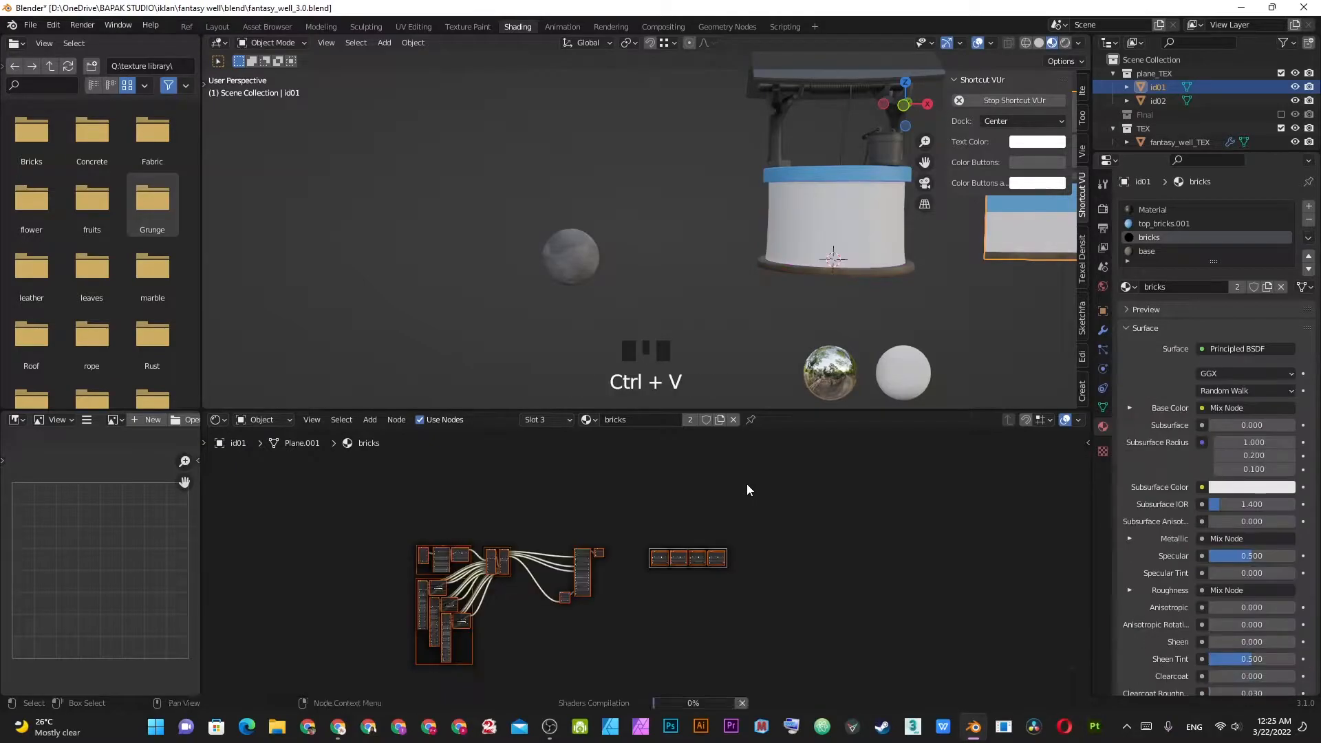
# - Inspect the new material on the well's wall, deselect the pasted nodes and save the file
pyautogui.keyDown('shift'); pyautogui.moveTo(885, 212); pyautogui.dragTo(732, 238, button='middle'); pyautogui.keyUp('shift')
pyautogui.scroll(5, 658, 292)
pyautogui.scroll(-2, 625, 165)
pyautogui.scroll(3, 593, 188)
pyautogui.moveTo(422, 180); pyautogui.dragTo(743, 180, button='middle')
pyautogui.keyDown('shift'); pyautogui.moveTo(586, 537); pyautogui.dragTo(680, 533, button='middle'); pyautogui.keyUp('shift')
pyautogui.hotkey('alt', 'a')
pyautogui.scroll(4, 668, 543)
pyautogui.hotkey('ctrl', 's')
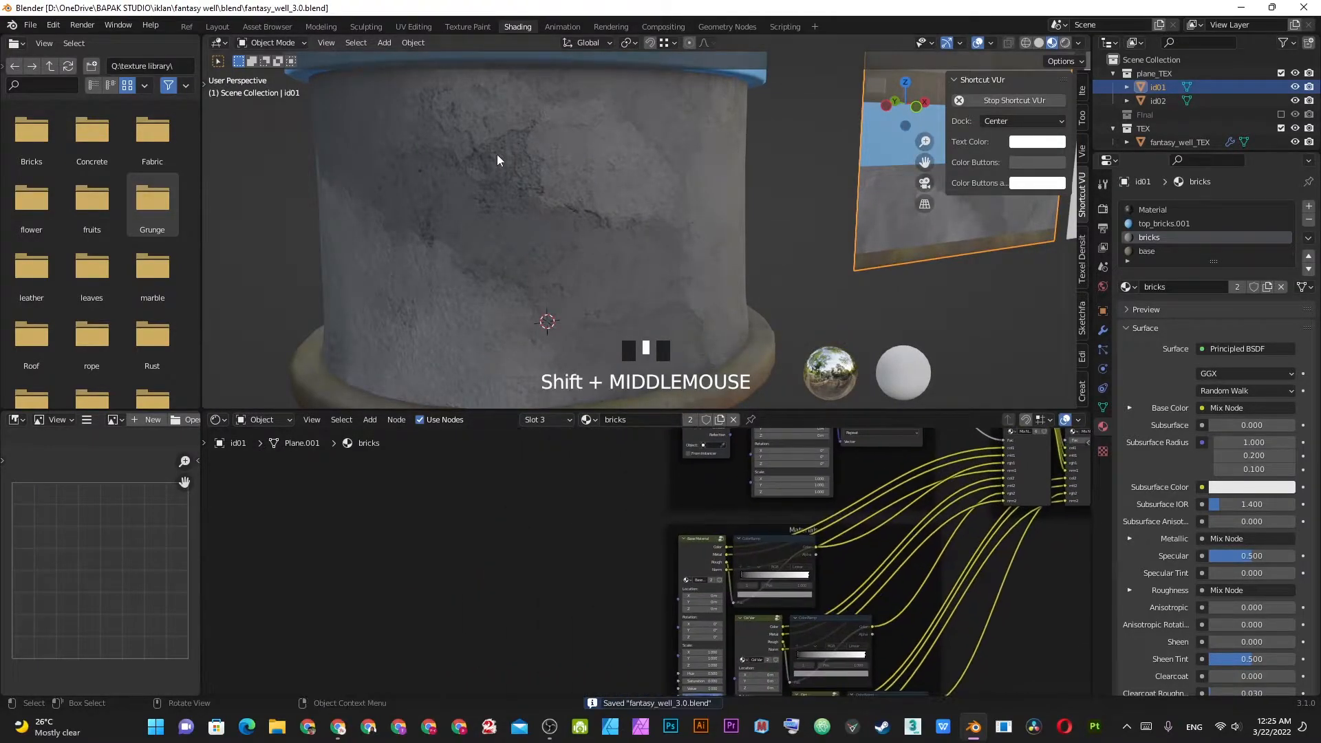
# - Make the Base Material node group single-user in the bricks material, rename it Bricks_Base and save the file
pyautogui.scroll(5, 664, 566)
pyautogui.click(753, 575)
pyautogui.scroll(4, 617, 525)
pyautogui.keyDown('shift'); pyautogui.moveTo(752, 577); pyautogui.dragTo(661, 535, button='middle'); pyautogui.keyUp('shift')
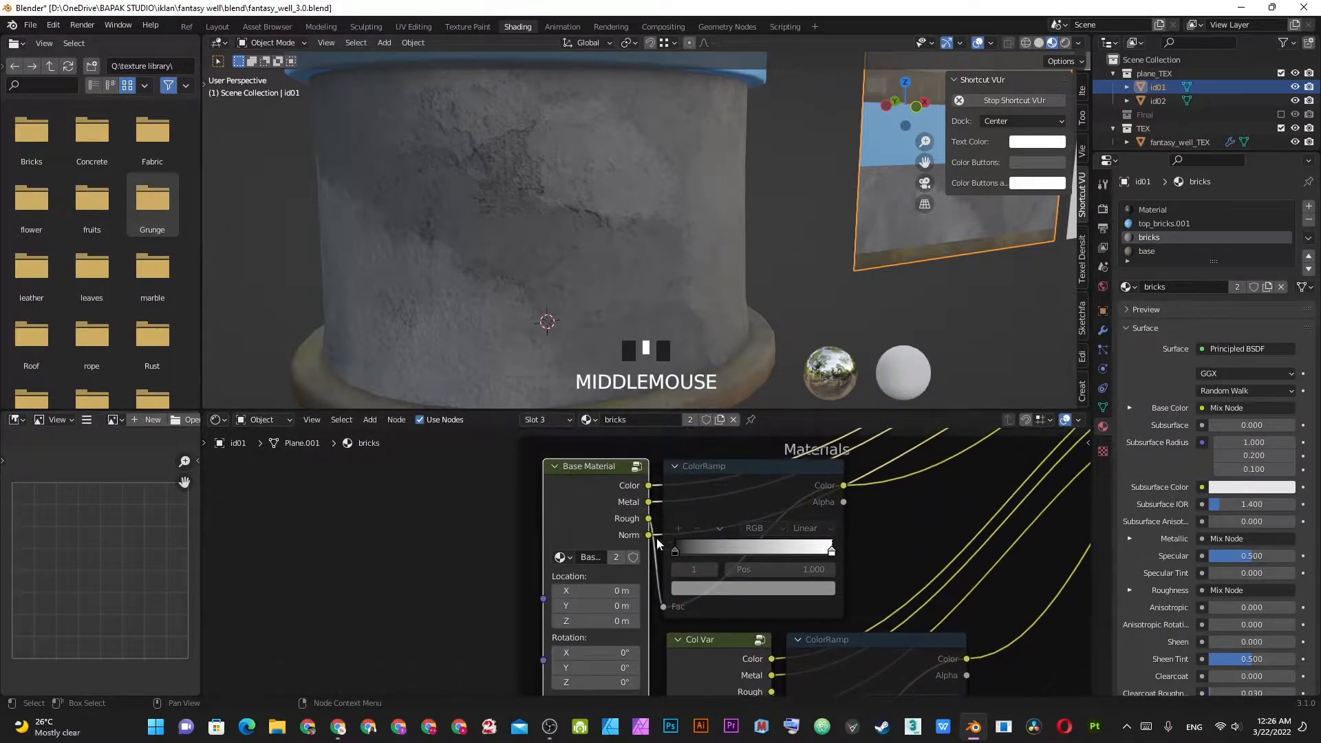
pyautogui.click(617, 558)
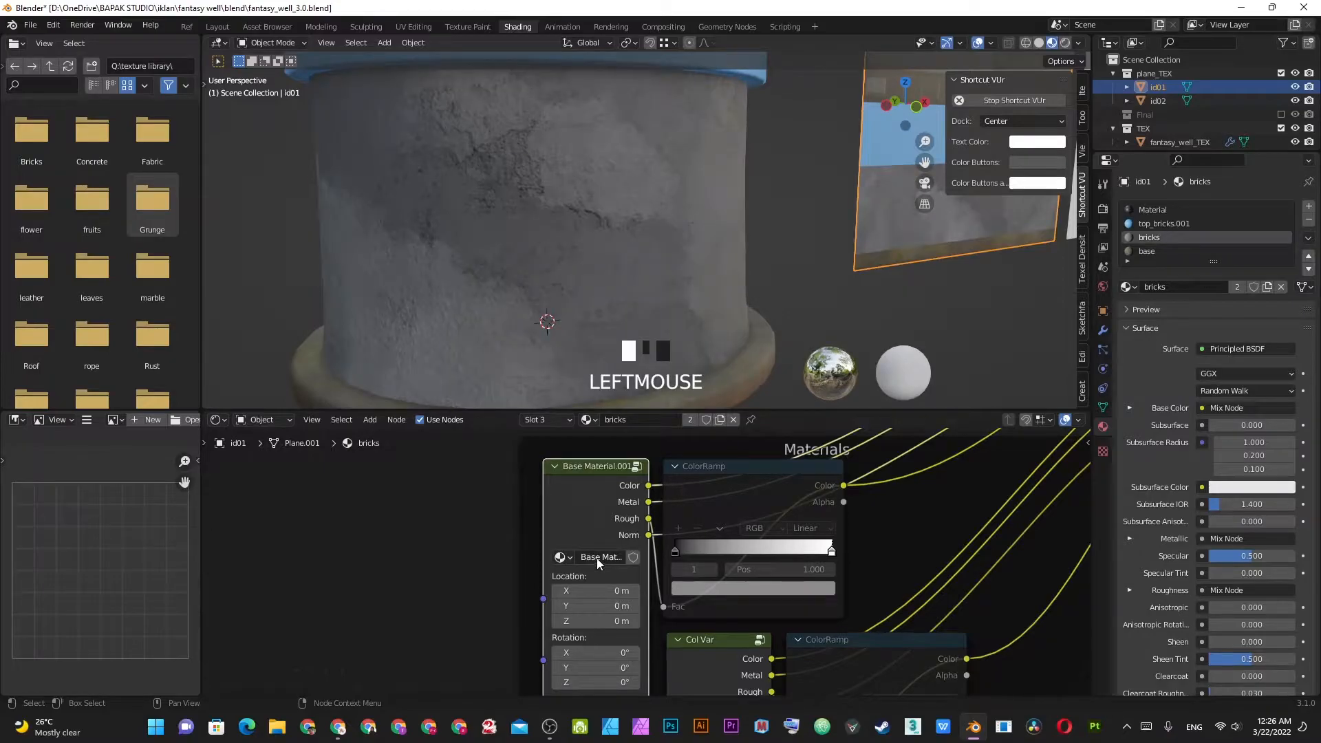
pyautogui.write('Br')
pyautogui.write('icks_Base')
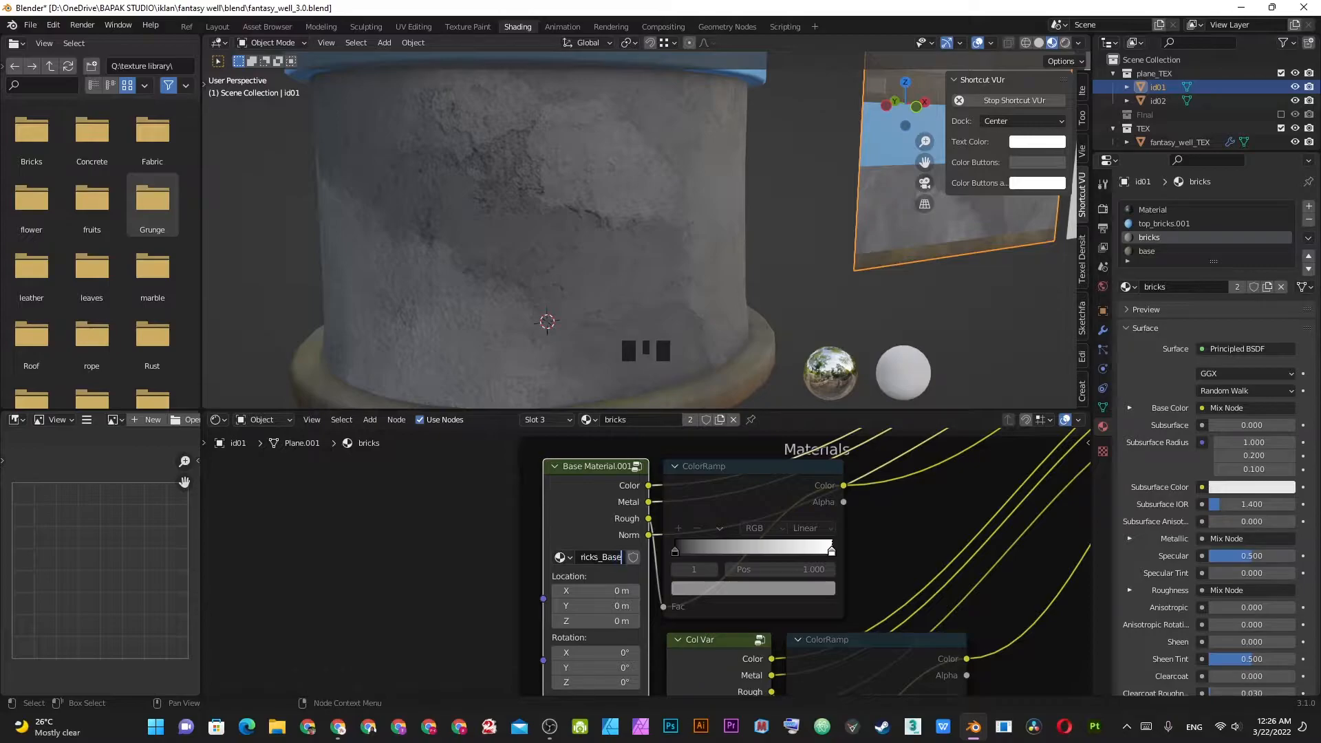
pyautogui.press('Return')
pyautogui.hotkey('ctrl', 's')
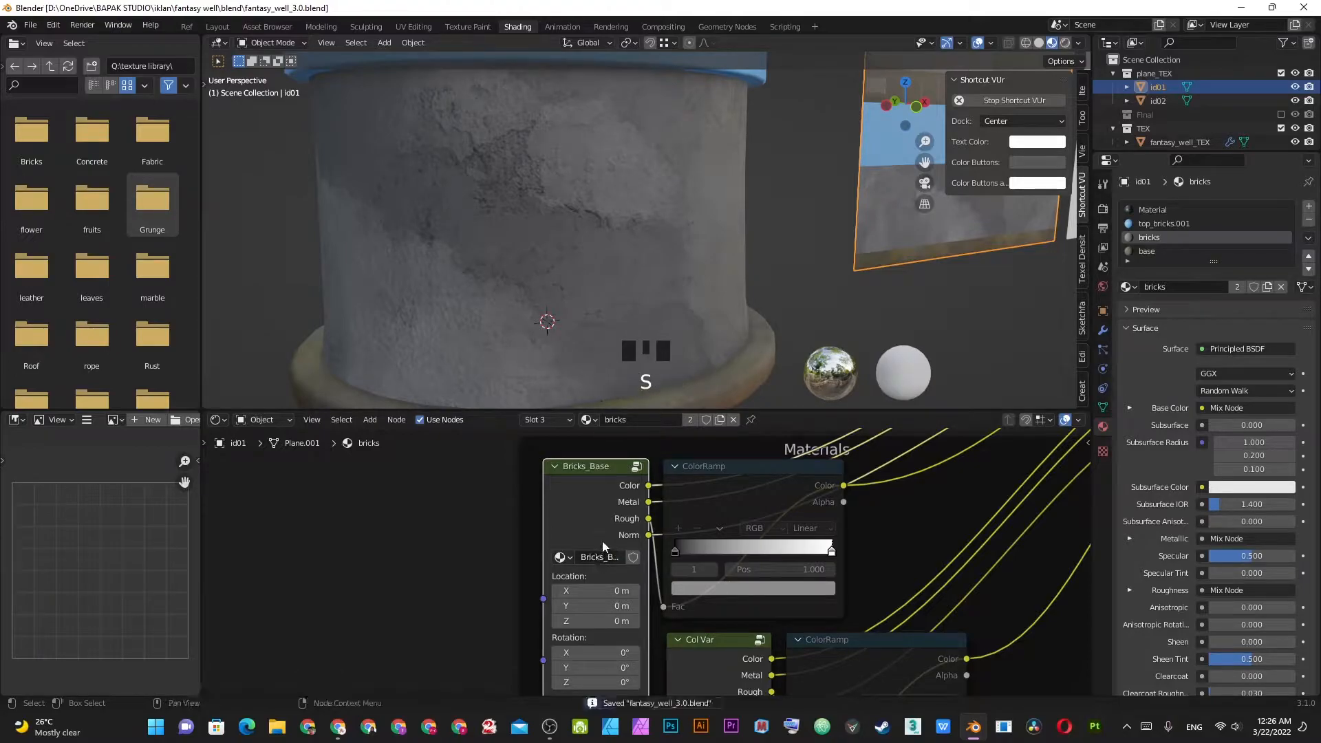
# - Enter the Bricks_Base node group at its Base Color texture and open the Bricks folder of the texture library
pyautogui.press('Tab')
pyautogui.scroll(-4, 557, 513)
pyautogui.keyDown('shift'); pyautogui.moveTo(686, 451); pyautogui.dragTo(559, 508, button='middle'); pyautogui.keyUp('shift')
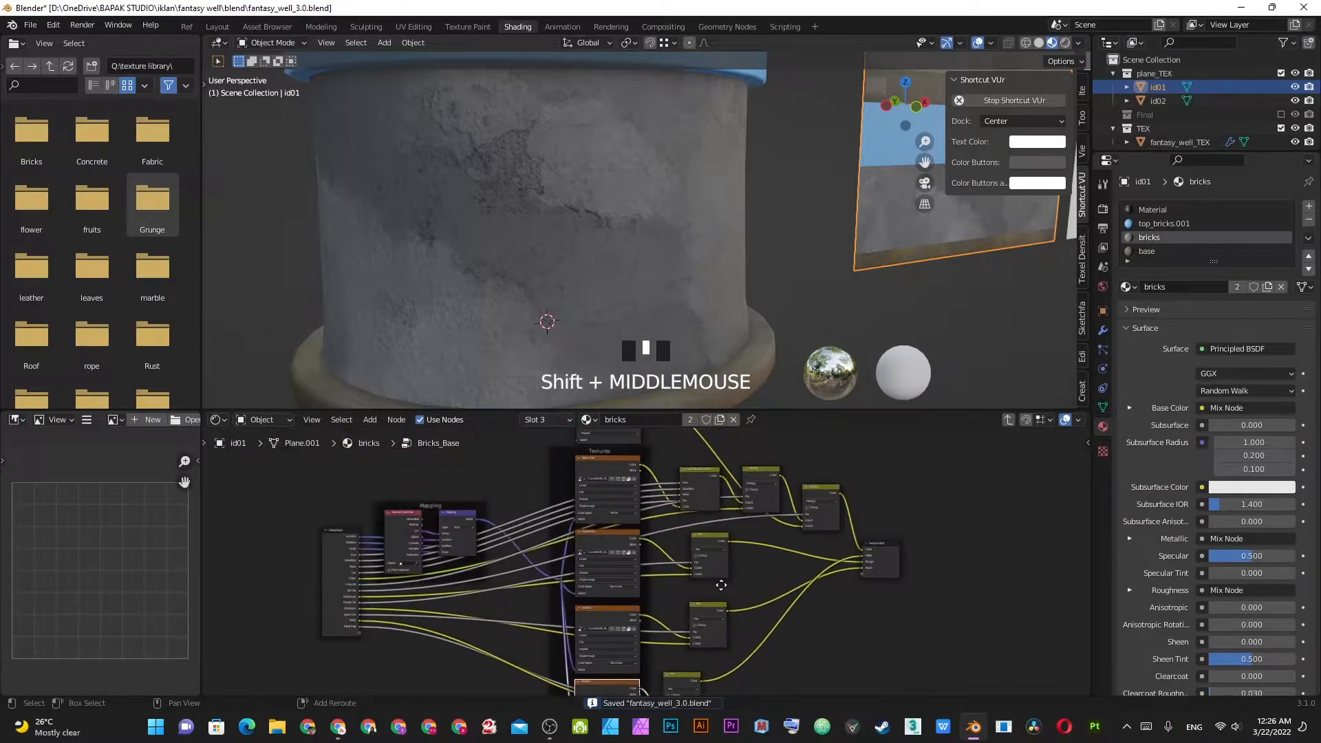
pyautogui.scroll(4, 559, 507)
pyautogui.scroll(4, 559, 508)
pyautogui.keyDown('shift'); pyautogui.moveTo(724, 498); pyautogui.dragTo(720, 591, button='middle'); pyautogui.keyUp('shift')
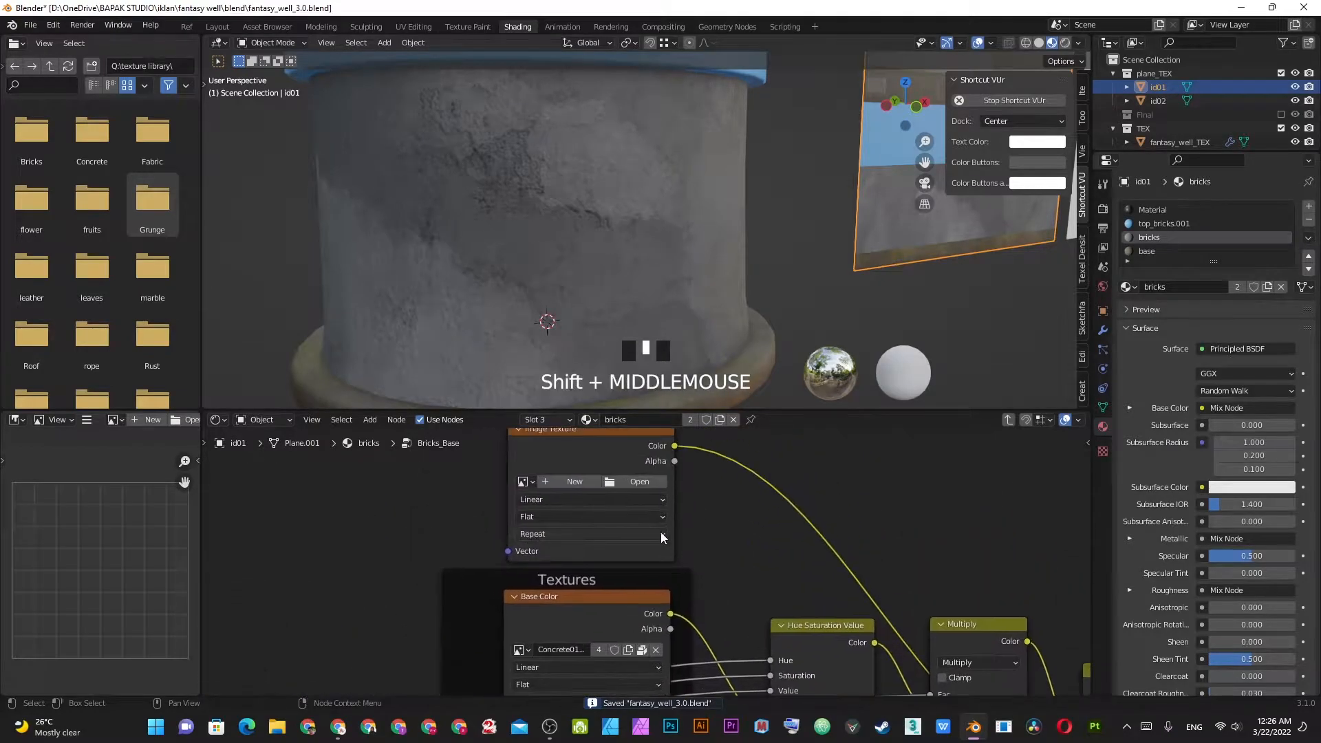
pyautogui.keyDown('shift'); pyautogui.moveTo(706, 648); pyautogui.dragTo(703, 574, button='middle'); pyautogui.keyUp('shift')
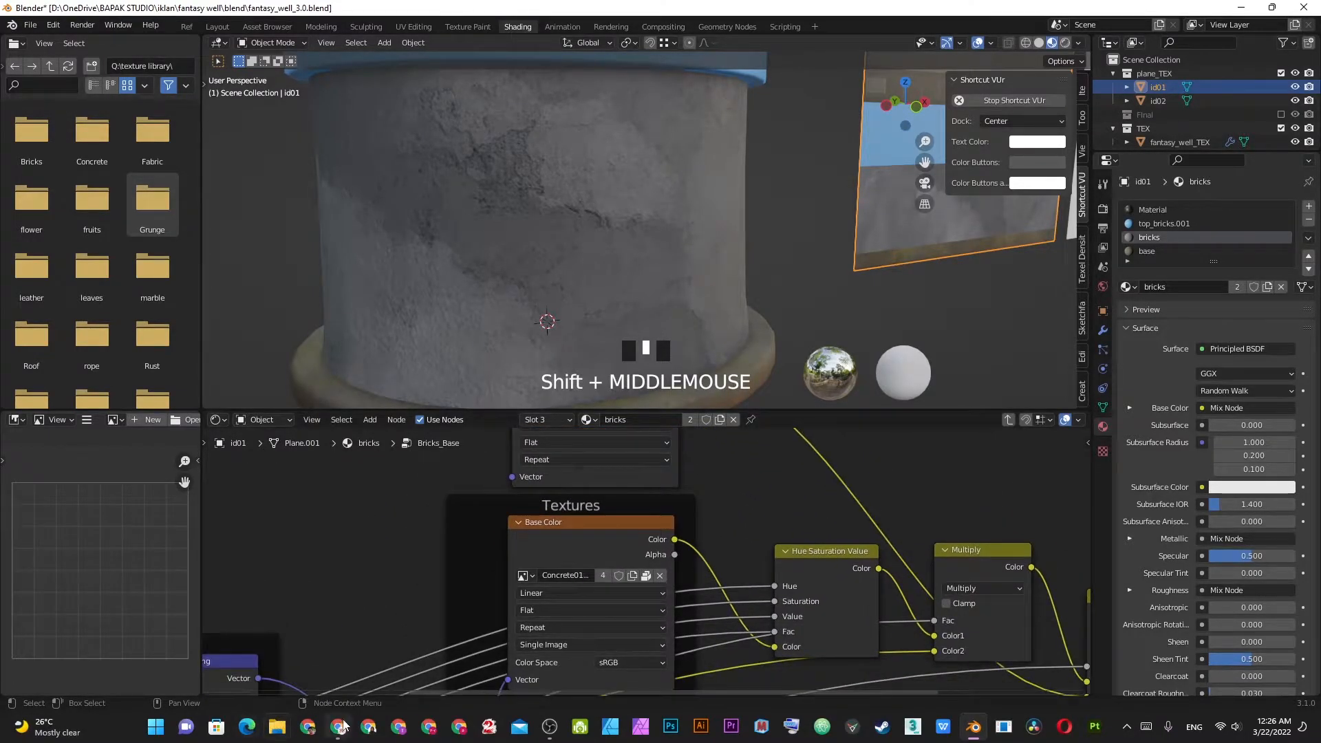
pyautogui.doubleClick(31, 134)
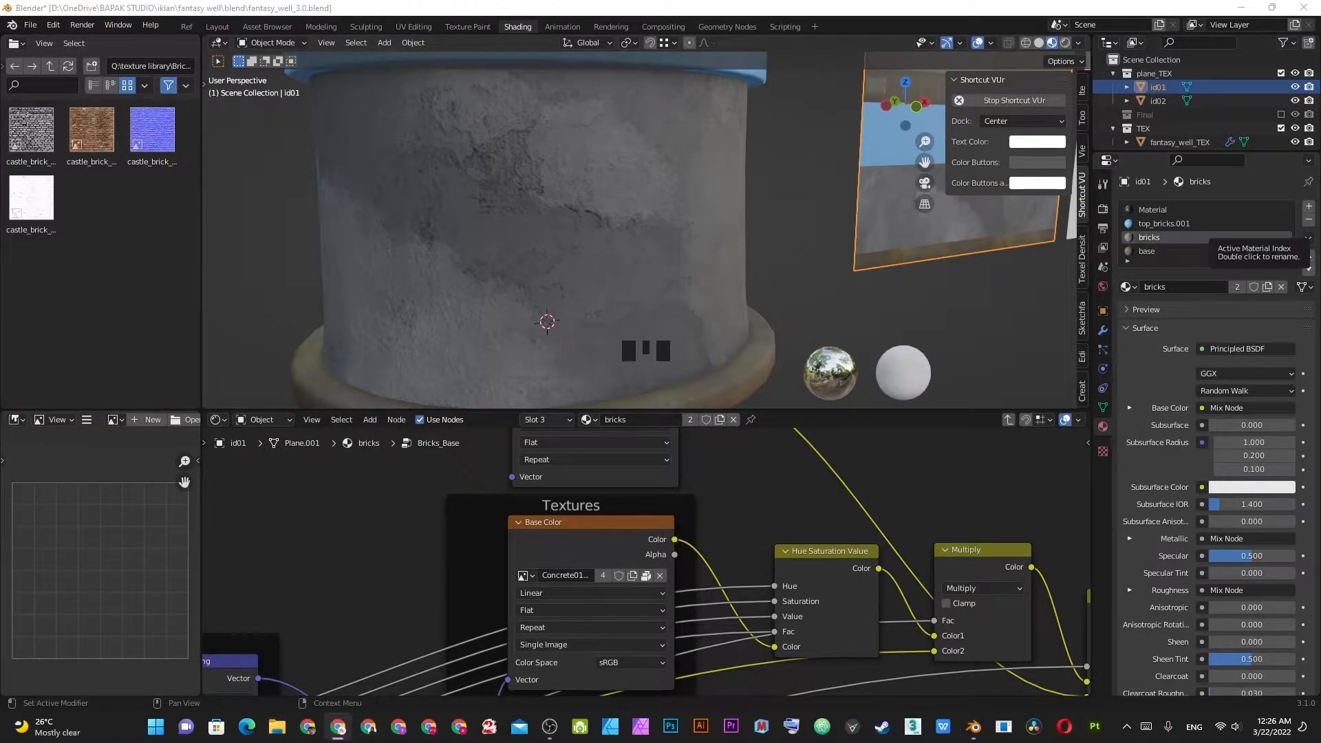
# - Switch to Chrome and open ambientcg.com, poliigon.com and polyhaven.com/textures side by side as separate pages
pyautogui.click(338, 727)
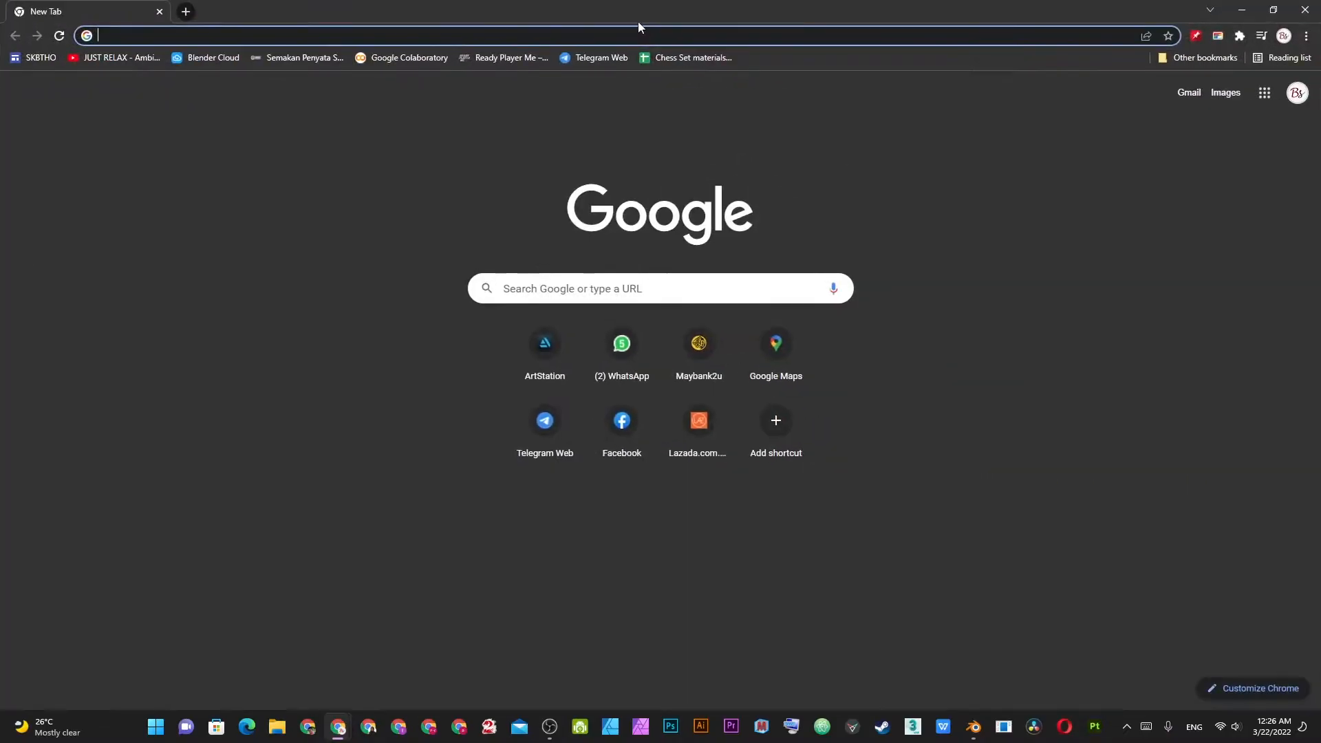
pyautogui.write('am')
pyautogui.press('Return')
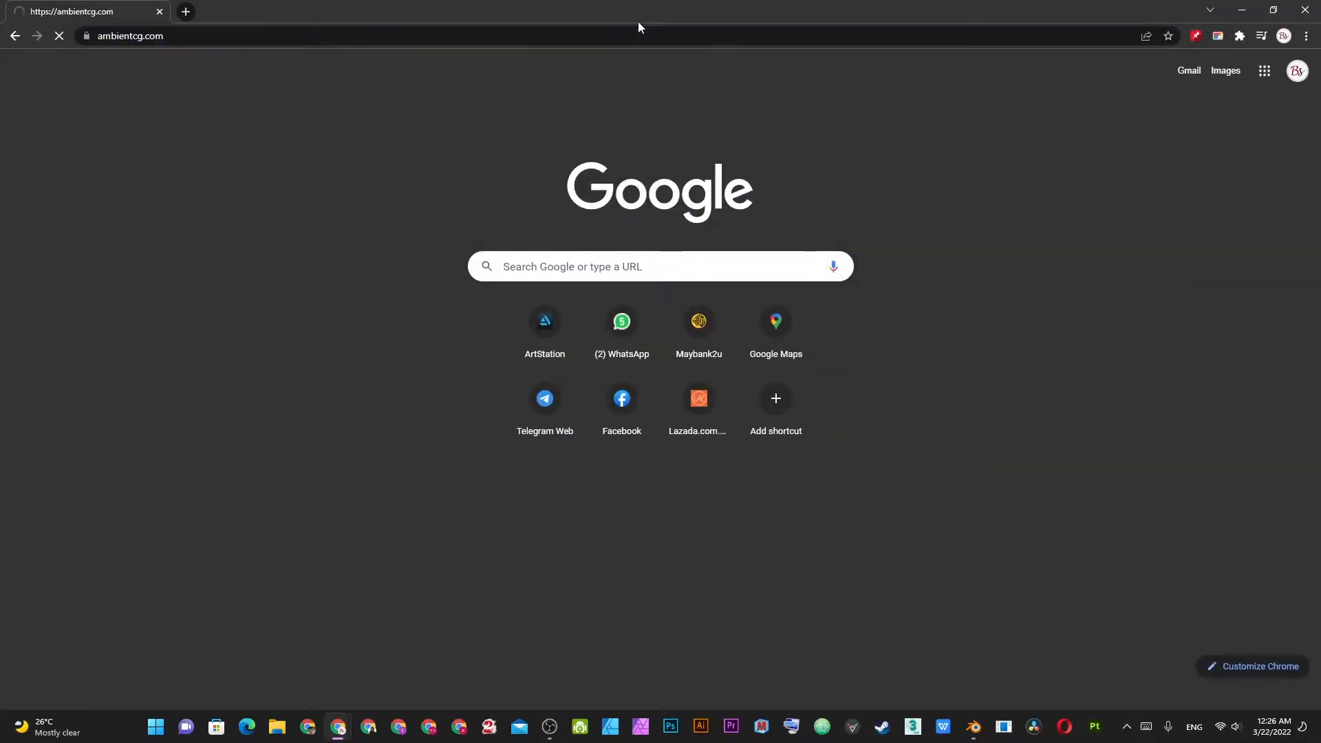
pyautogui.hotkey('ctrl', 't')
pyautogui.write('poliigon.com')
pyautogui.press('Return')
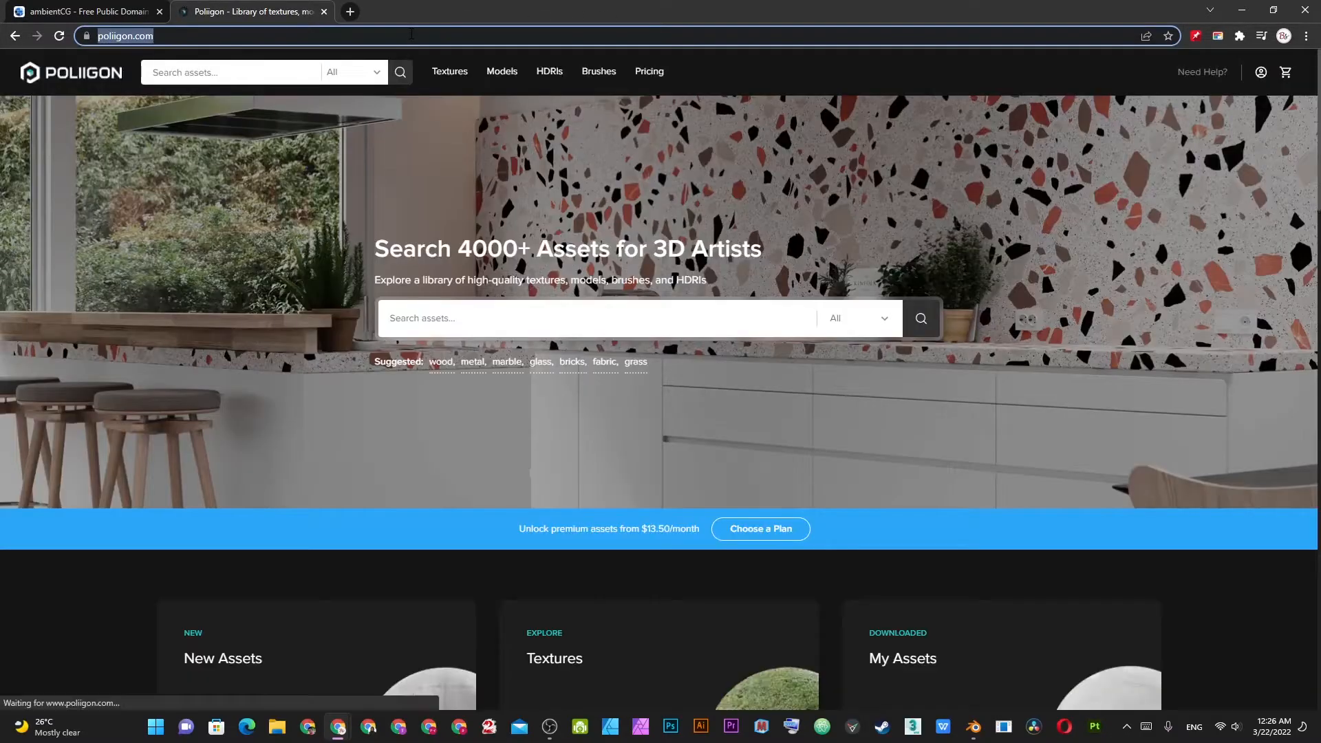
pyautogui.hotkey('ctrl', 't')
pyautogui.write('poly')
pyautogui.press('Return')
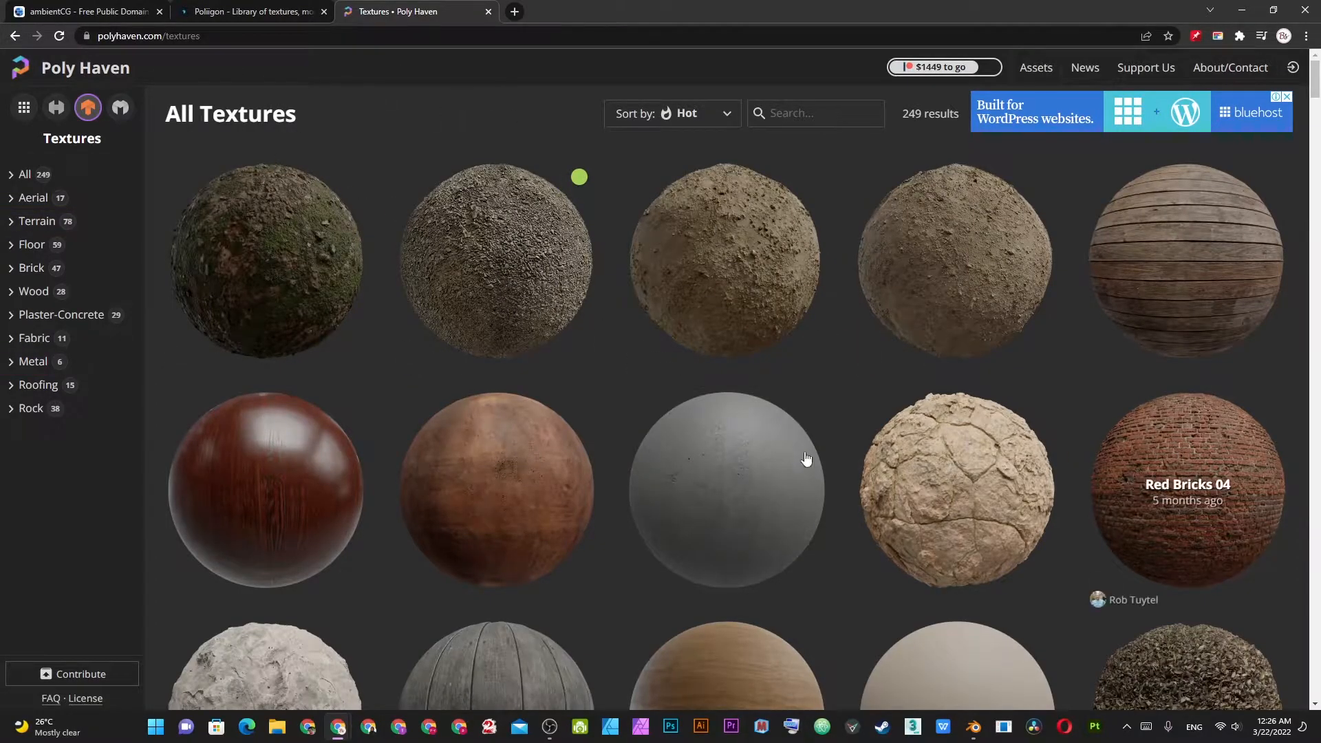
# - Browse the texture listing on Poly Haven
pyautogui.scroll(-4, 953, 440)
pyautogui.scroll(2, 953, 440)
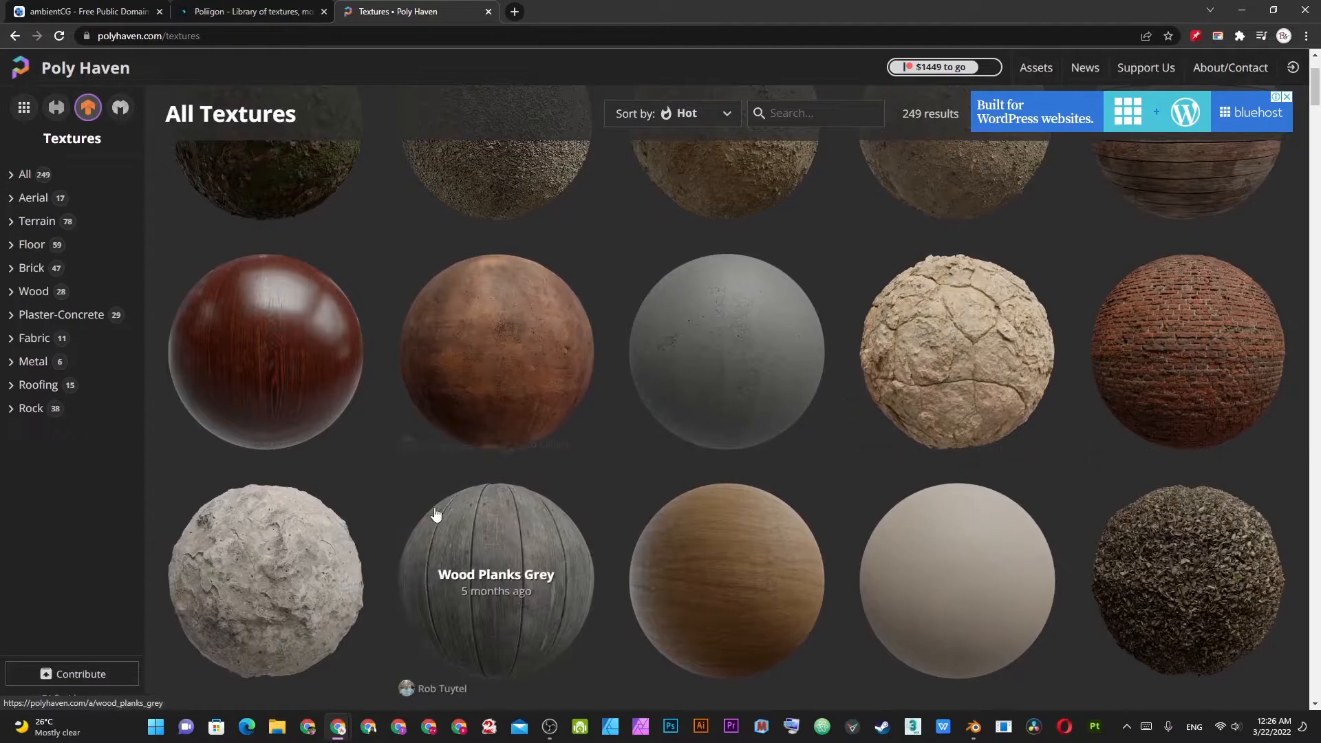
pyautogui.scroll(-5, 449, 544)
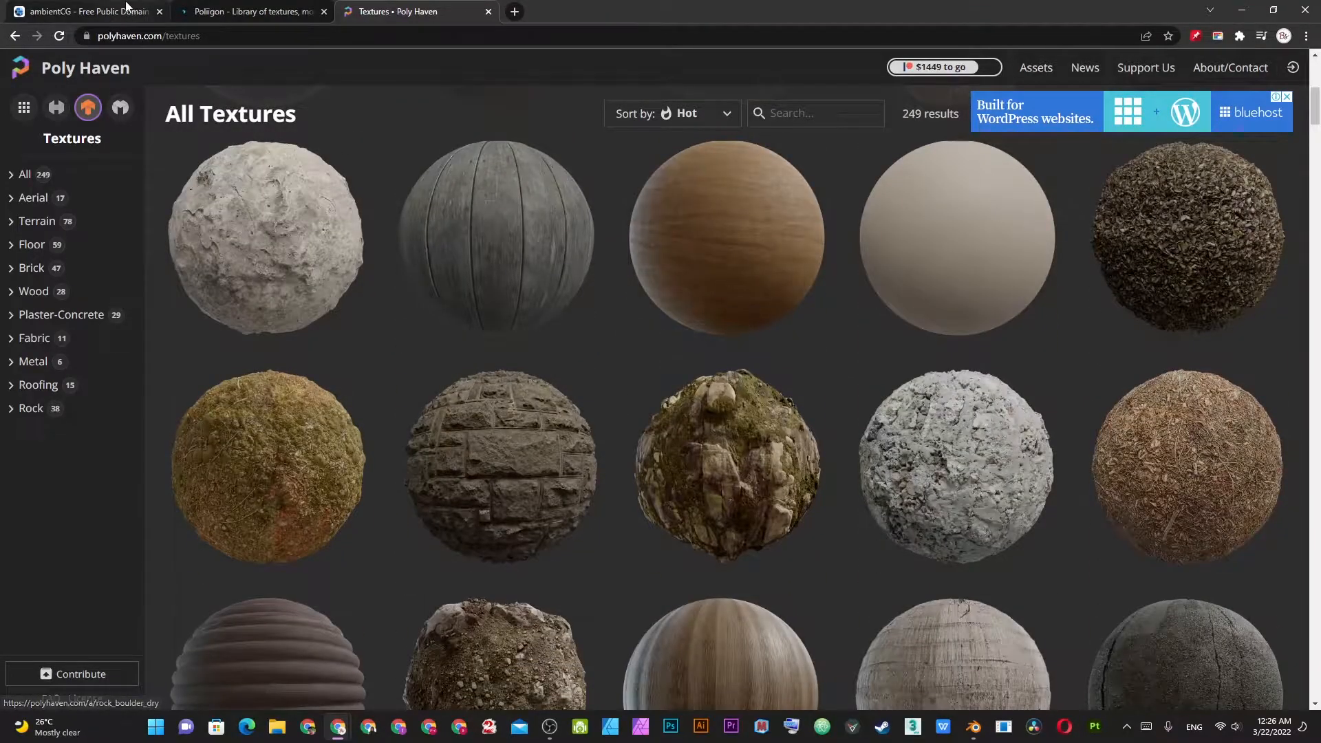
# - Search the ambientCG assets for "bricks" and browse the brick materials
pyautogui.hotkey('ctrl', '1')
pyautogui.click(297, 373)
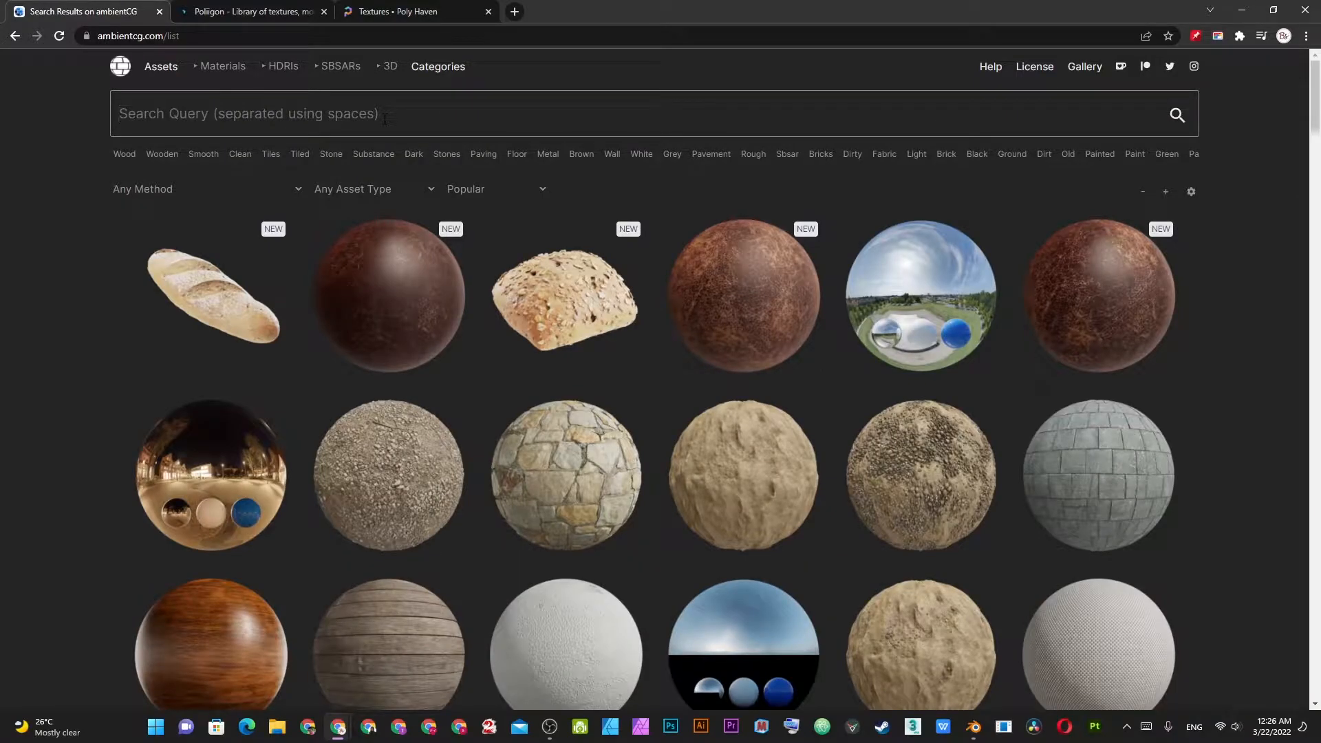
pyautogui.write('bricks')
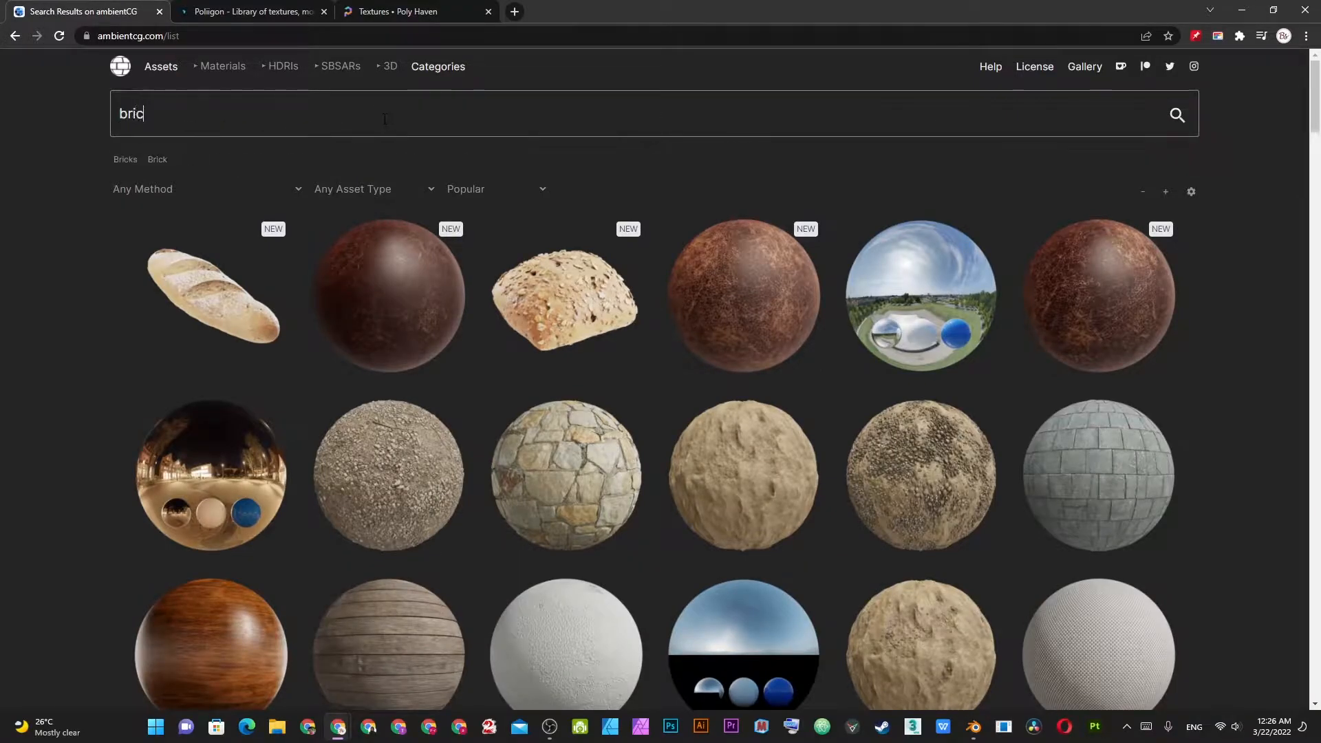
pyautogui.press('Return')
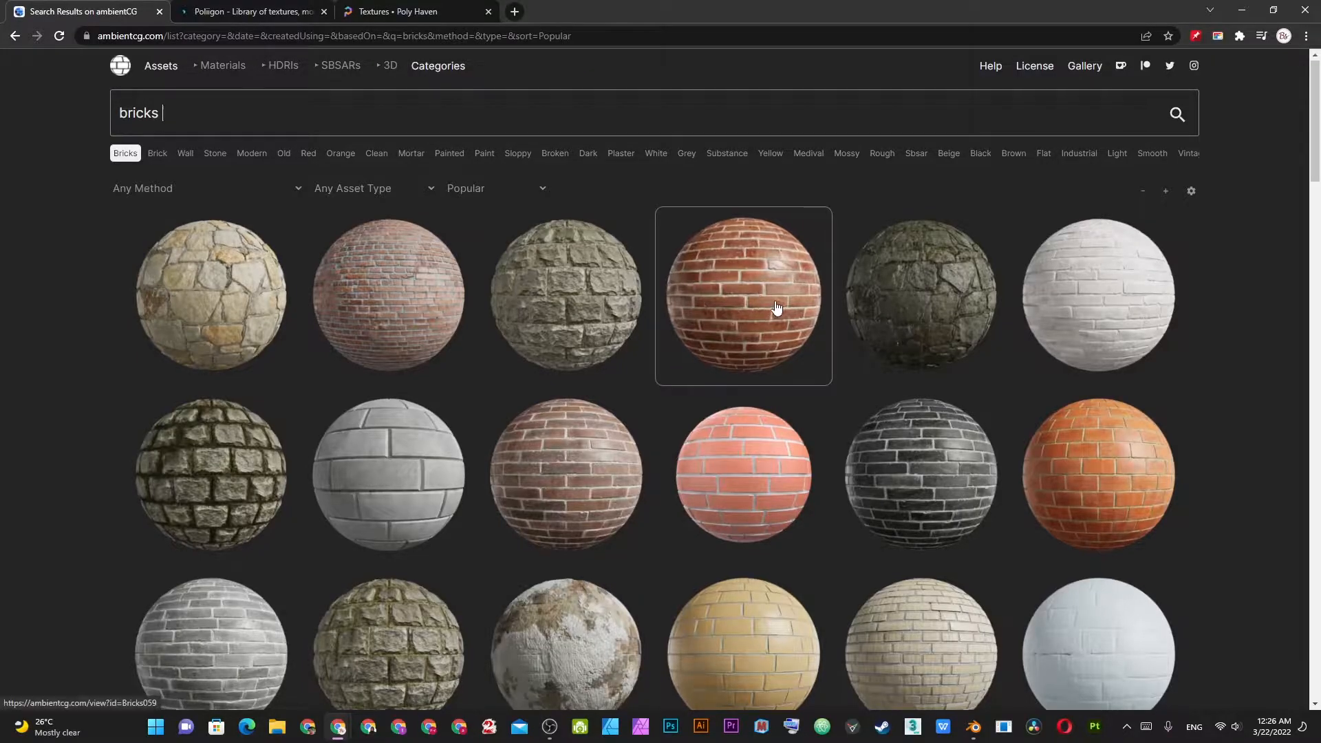
pyautogui.scroll(-10, 773, 307)
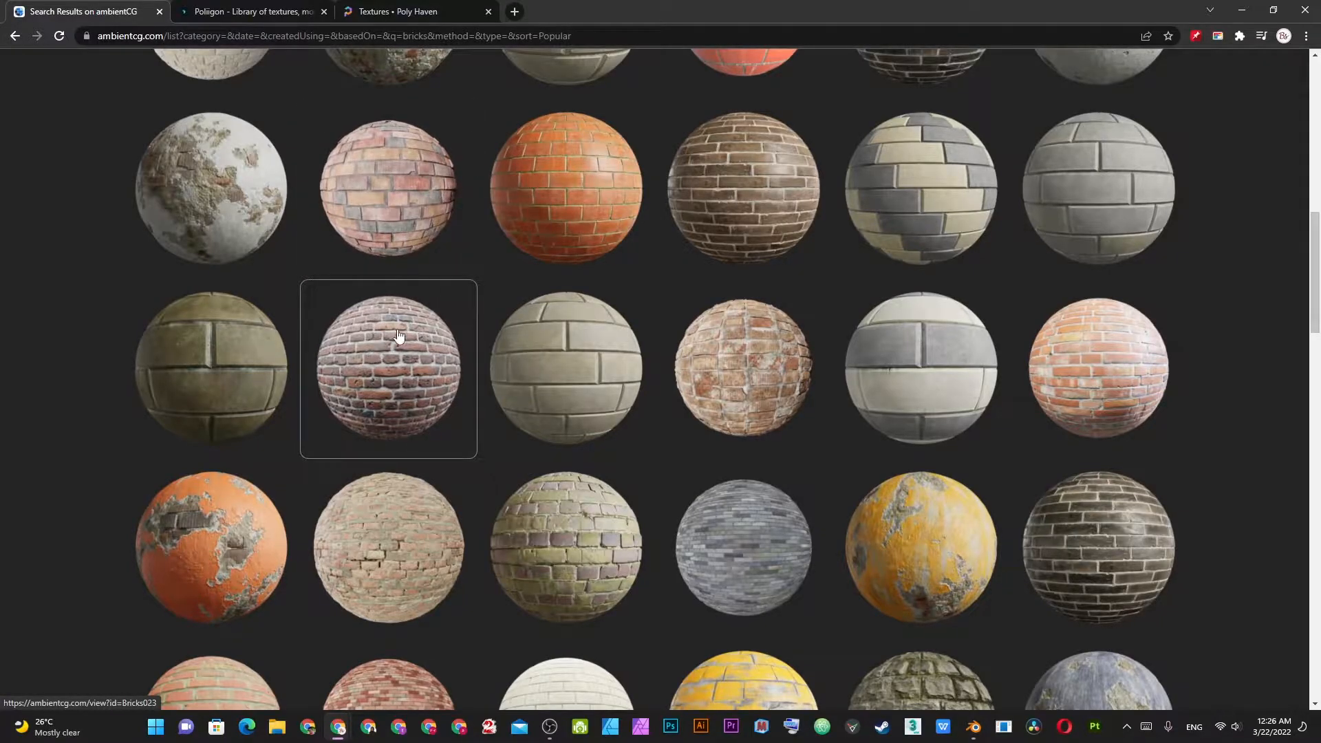
pyautogui.scroll(-7, 397, 335)
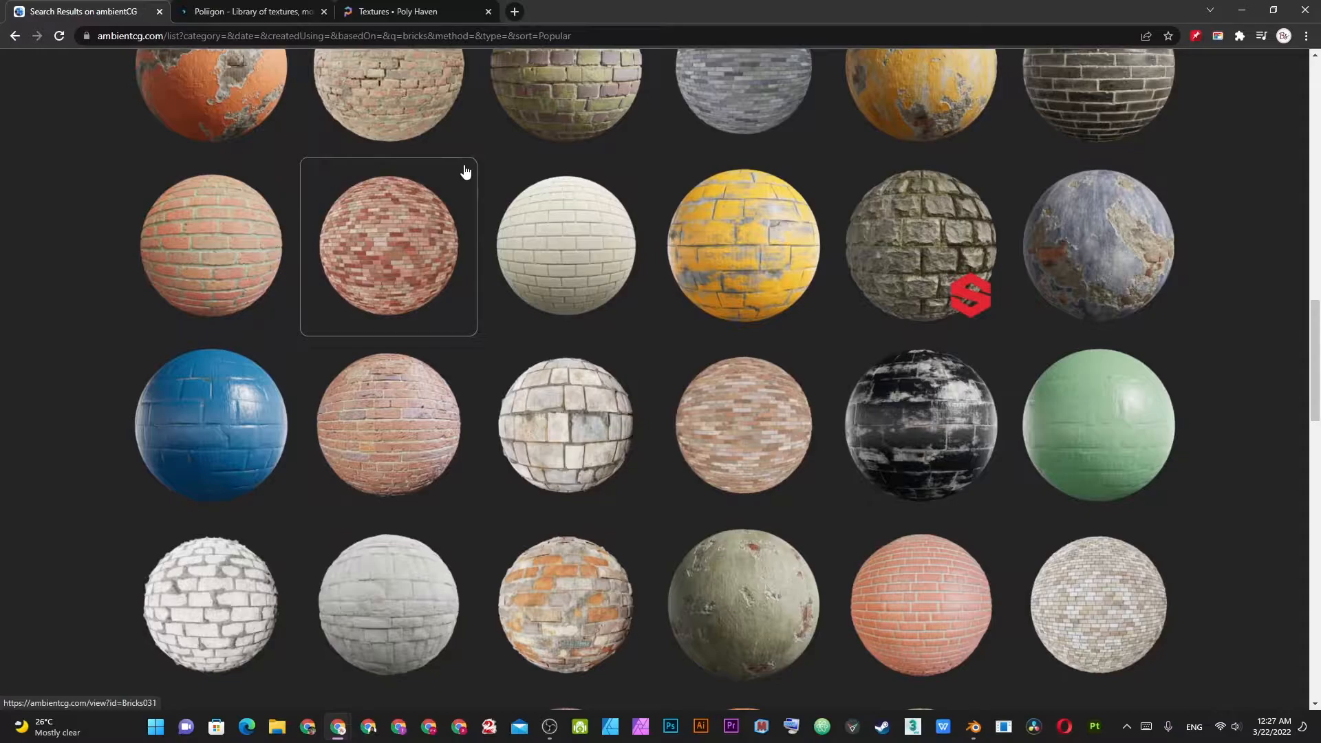
# - Examine the Bricks 042 asset page on ambientCG and revisit the Poly Haven and Poliigon pages
pyautogui.scroll(6, 466, 172)
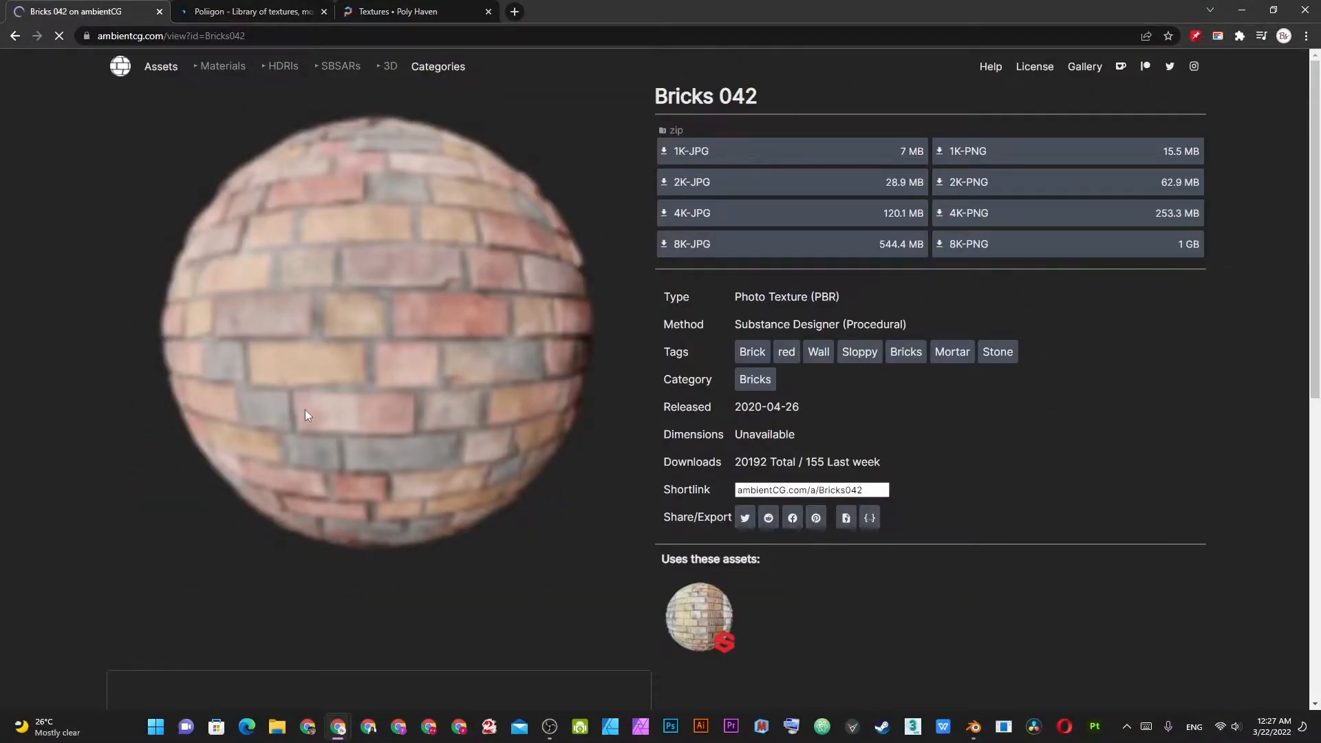
pyautogui.scroll(-3, 831, 445)
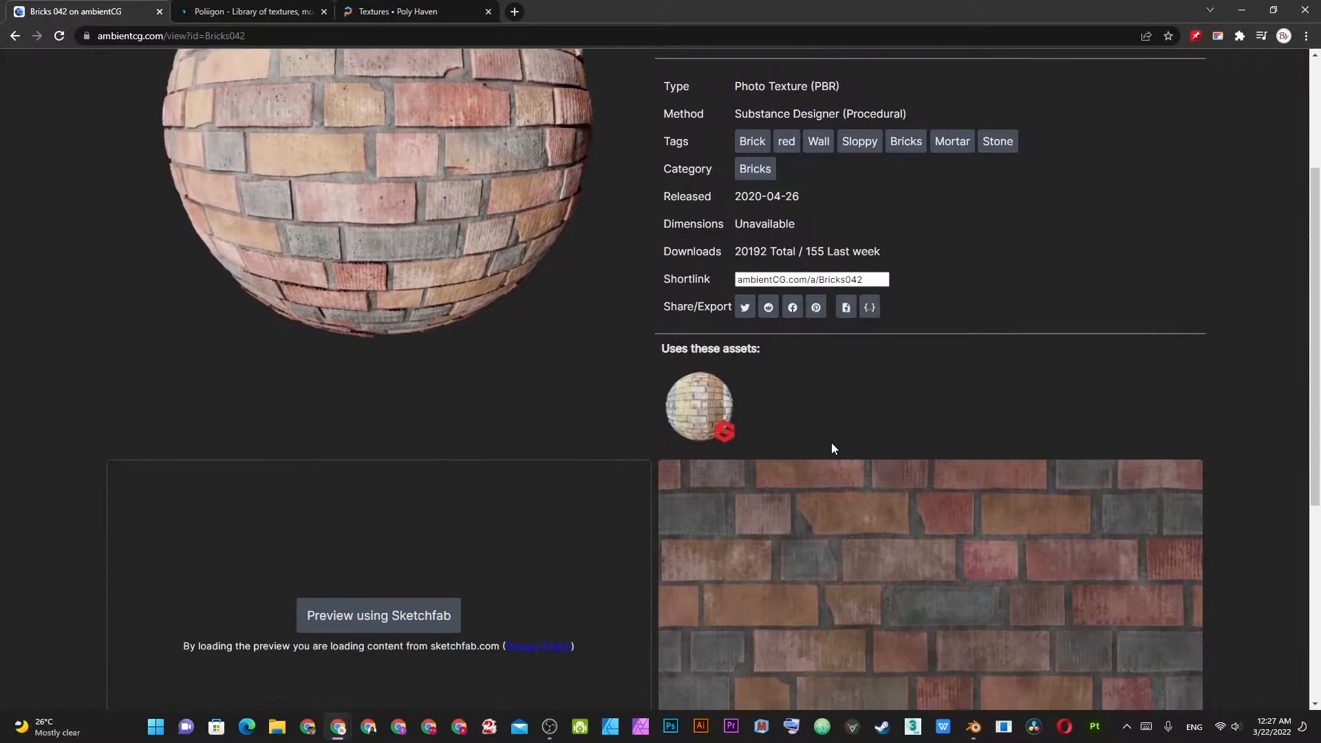
pyautogui.scroll(-2, 831, 443)
pyautogui.scroll(4, 828, 414)
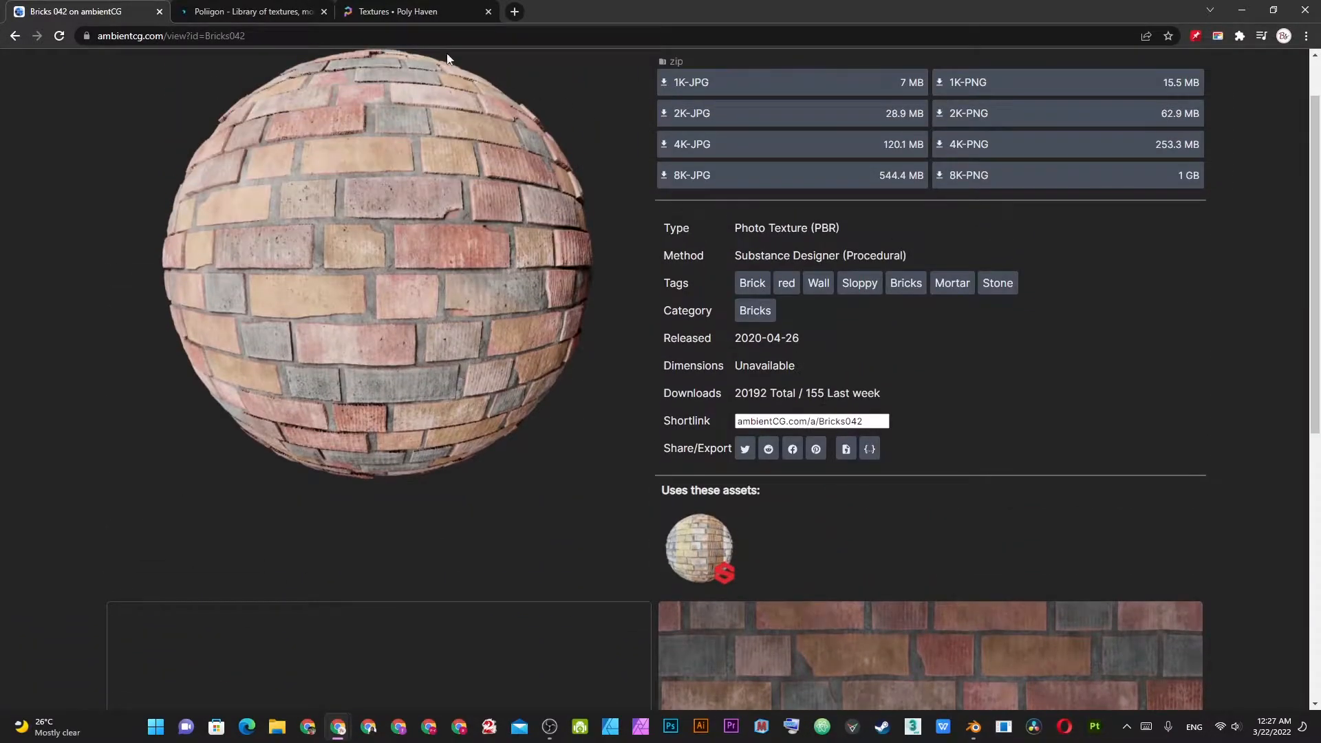
pyautogui.click(412, 11)
pyautogui.click(246, 7)
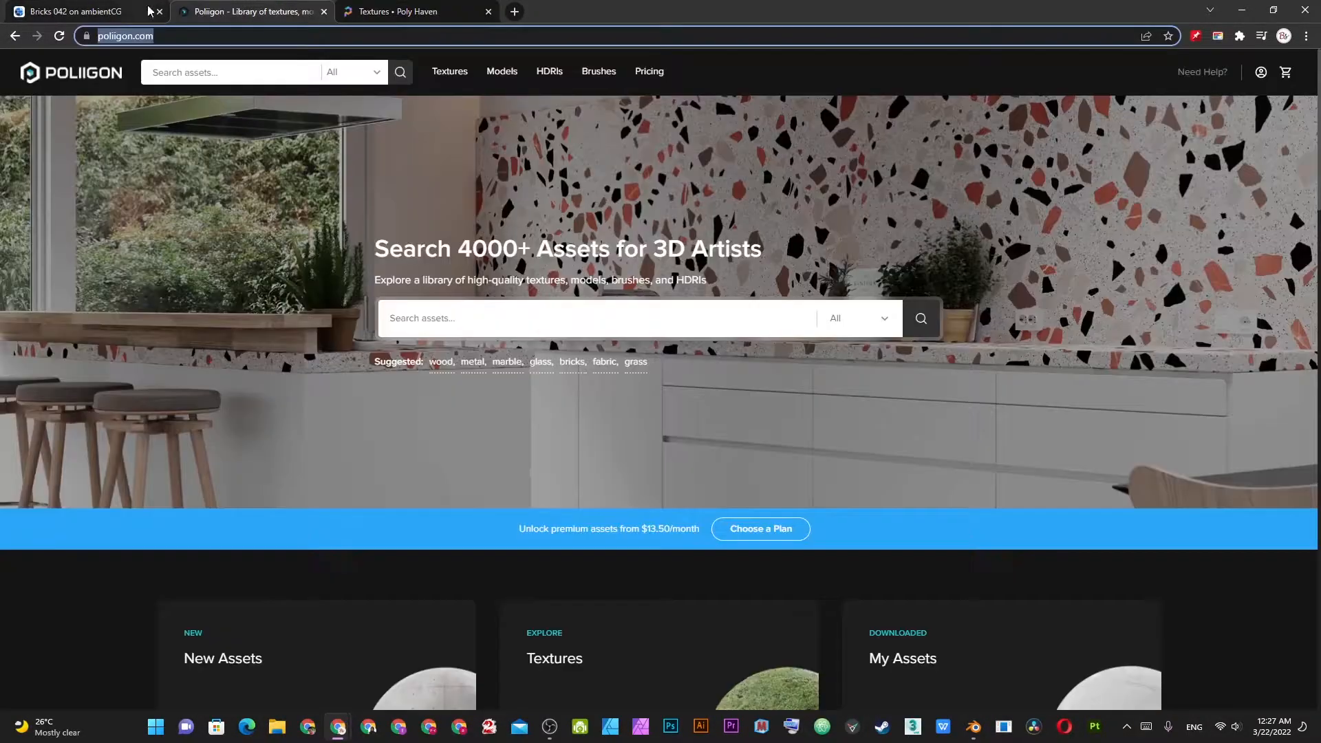
# - Filter the Poly Haven textures to the Brick category and browse the brick materials
pyautogui.click(398, 14)
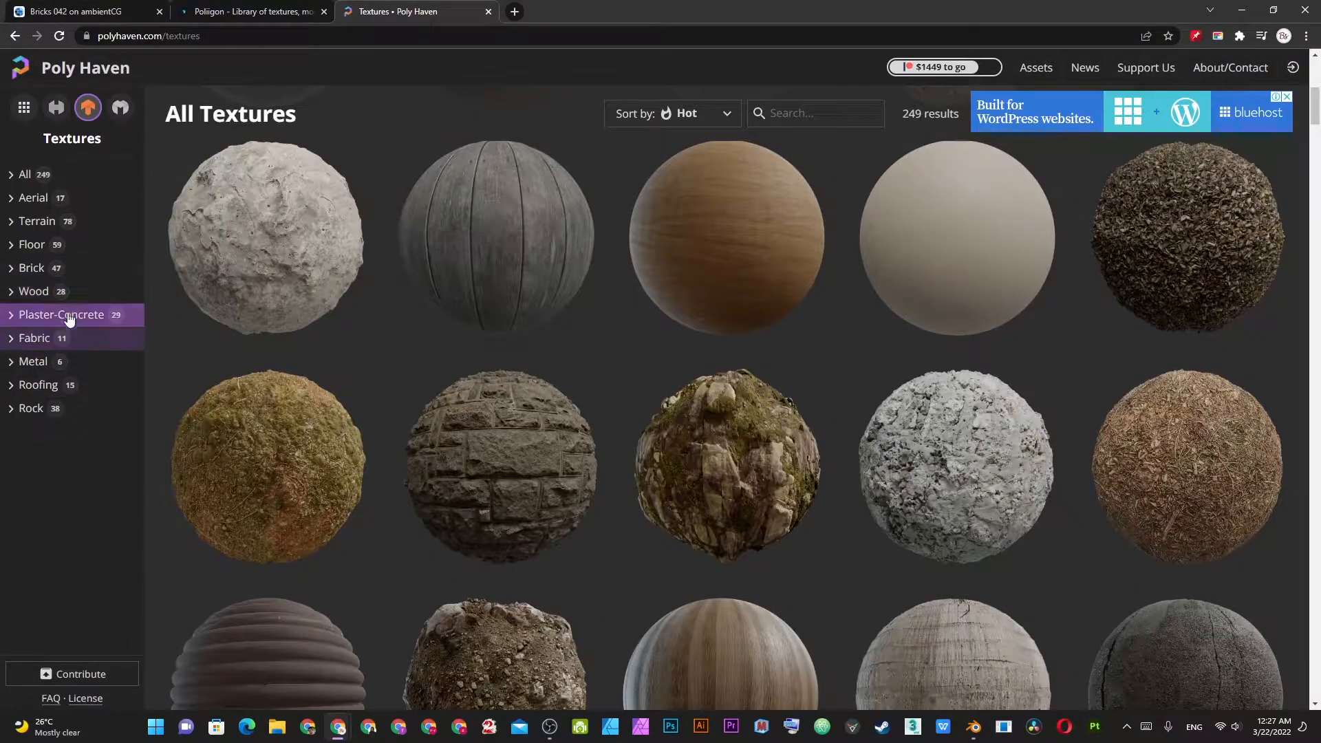
pyautogui.click(34, 268)
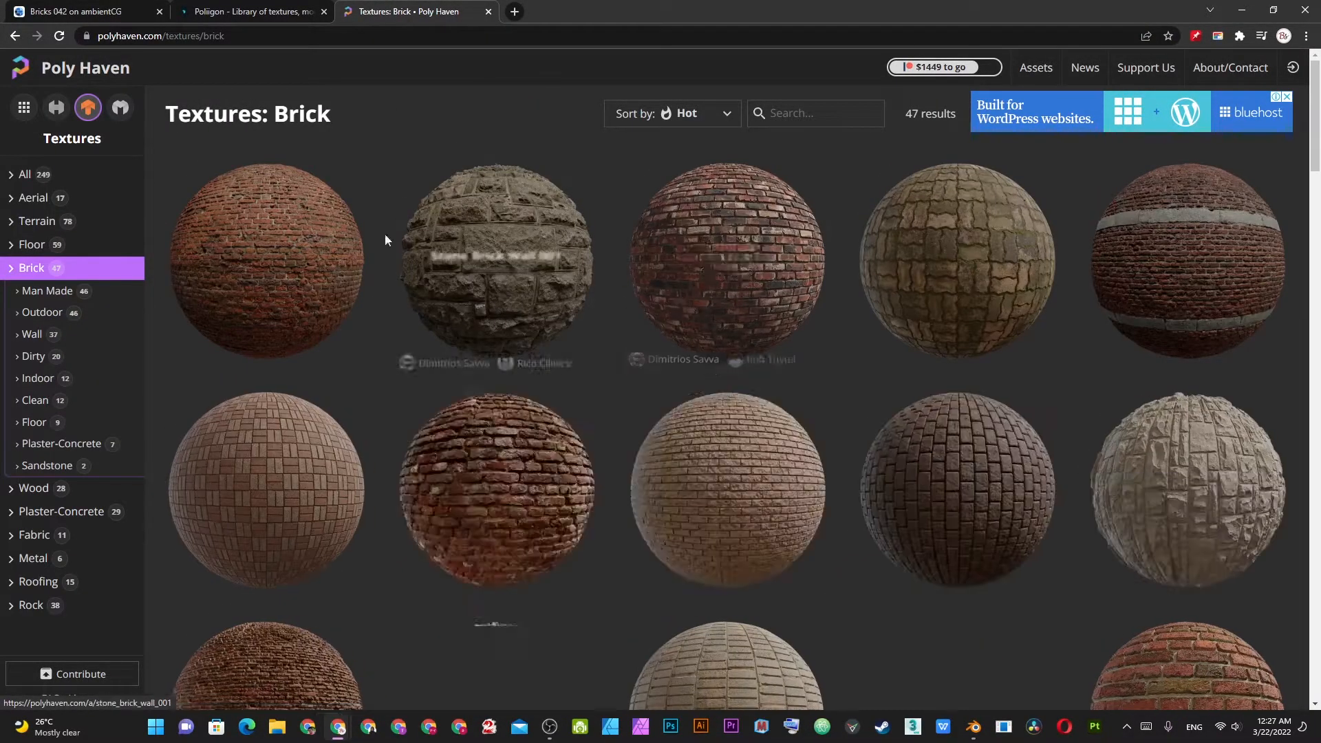
pyautogui.scroll(-2, 535, 465)
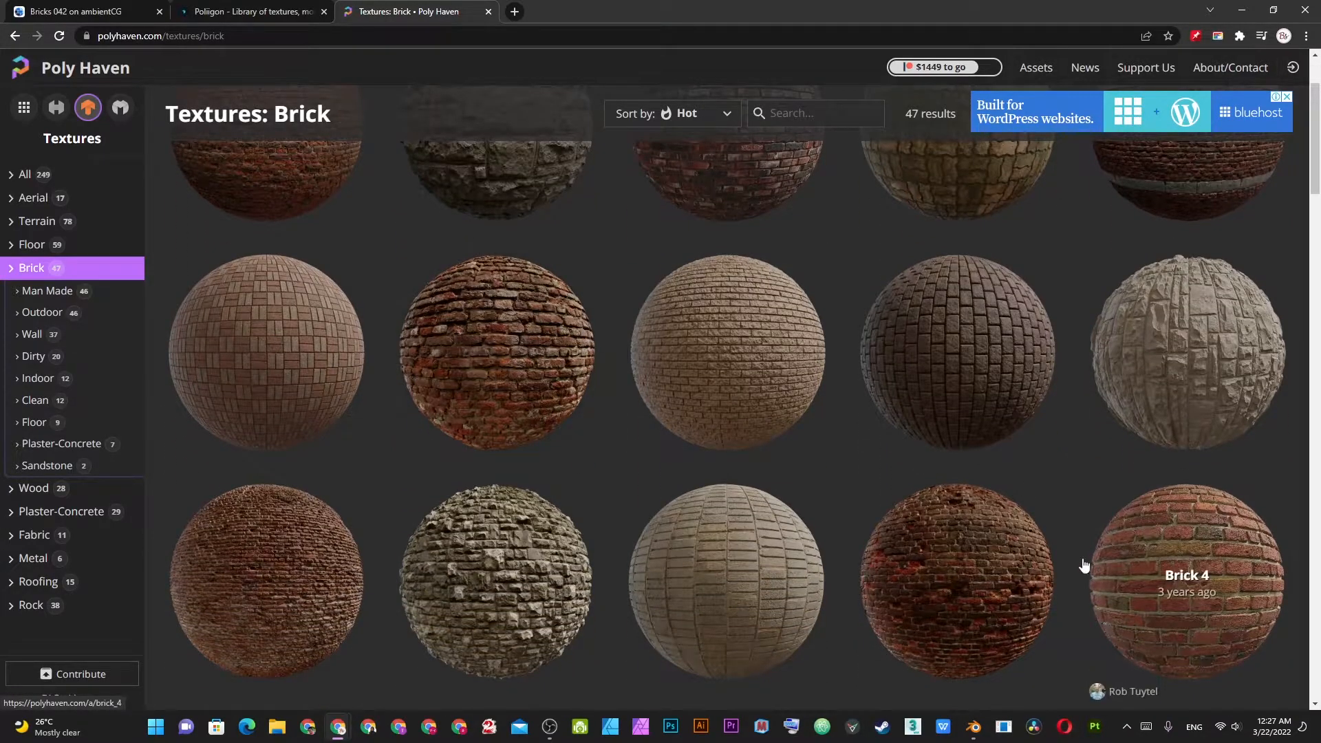
pyautogui.scroll(-3, 1191, 585)
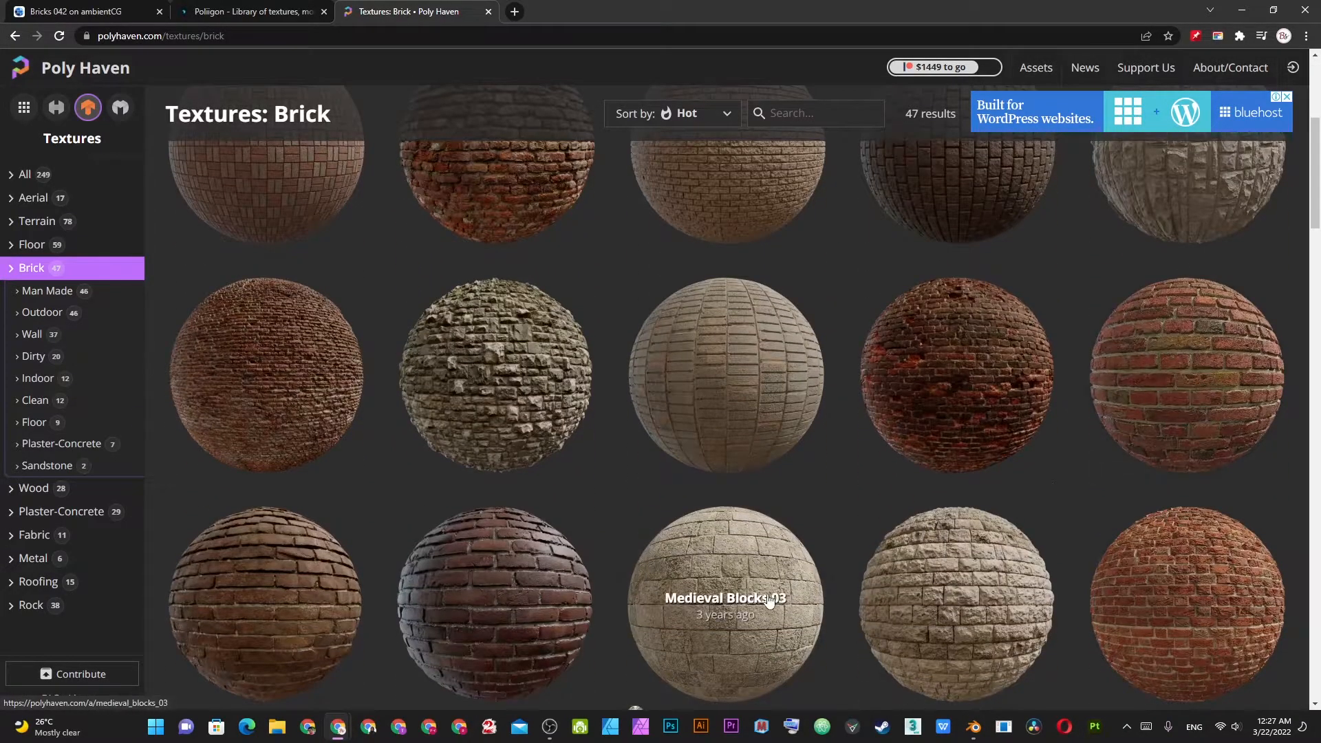
pyautogui.scroll(-5, 757, 599)
pyautogui.scroll(-4, 1060, 523)
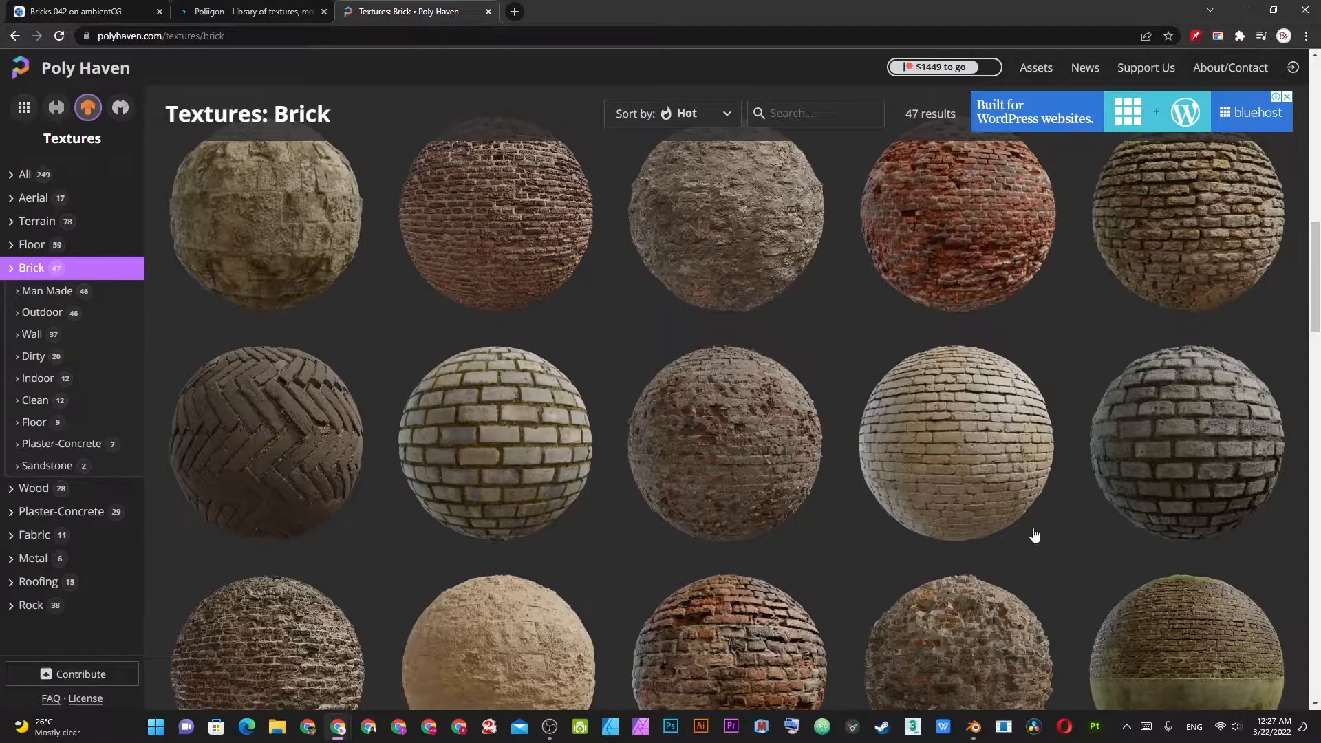
pyautogui.scroll(-5, 1140, 559)
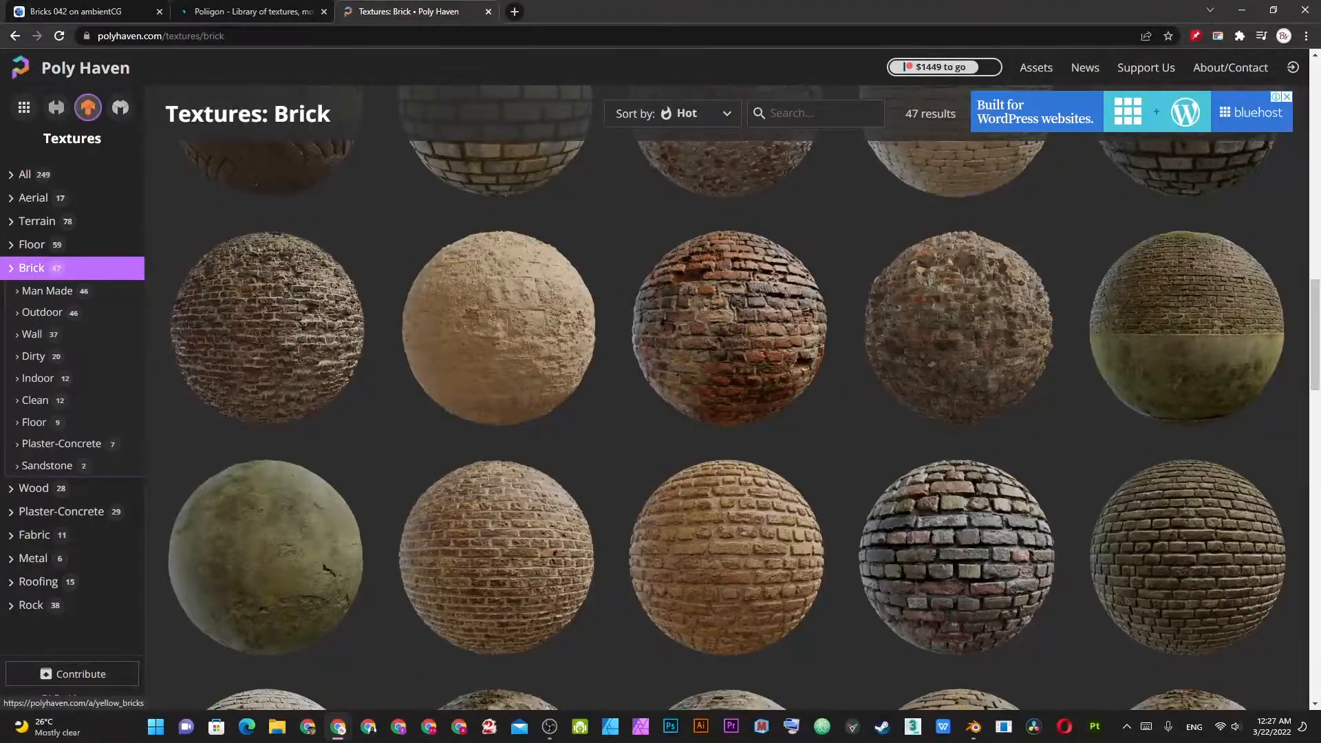
pyautogui.click(549, 727)
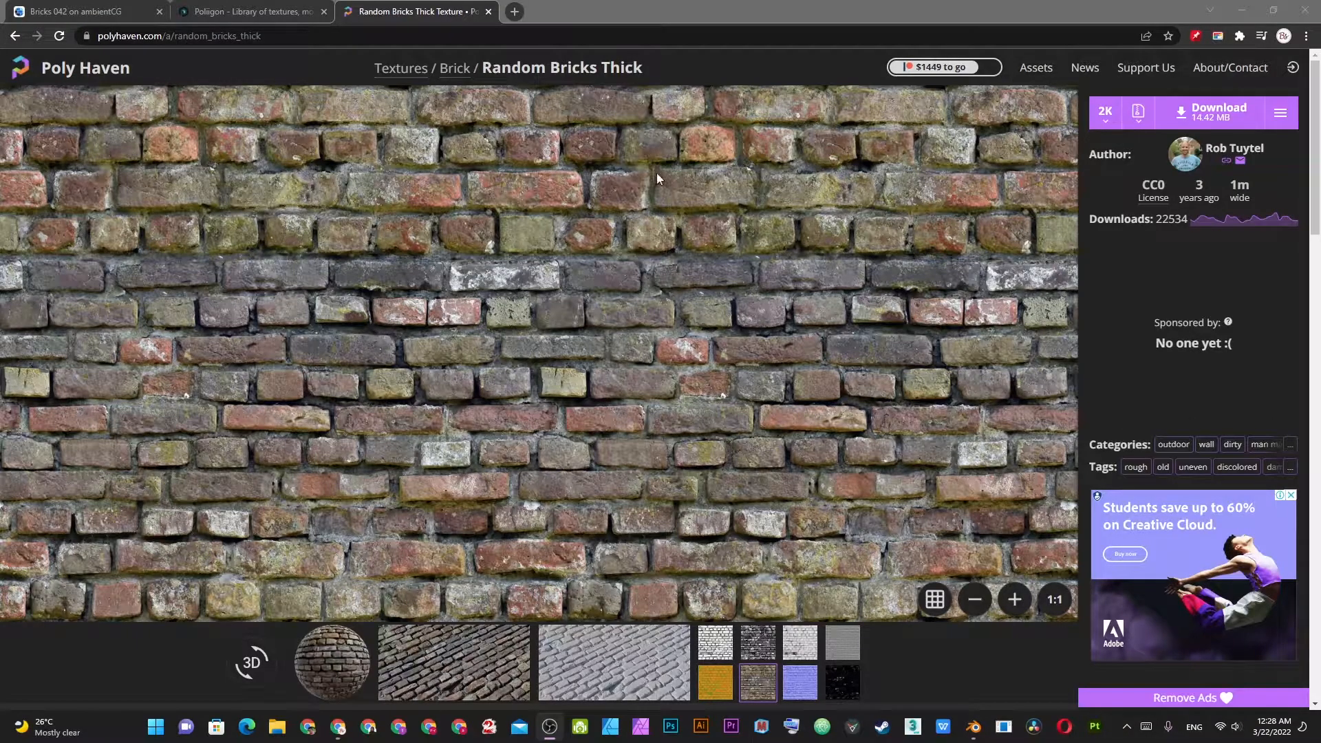
# - Return to the Brick listing and open the Random Bricks Thick texture page
pyautogui.click(507, 132)
pyautogui.hotkey('alt', 'Left')
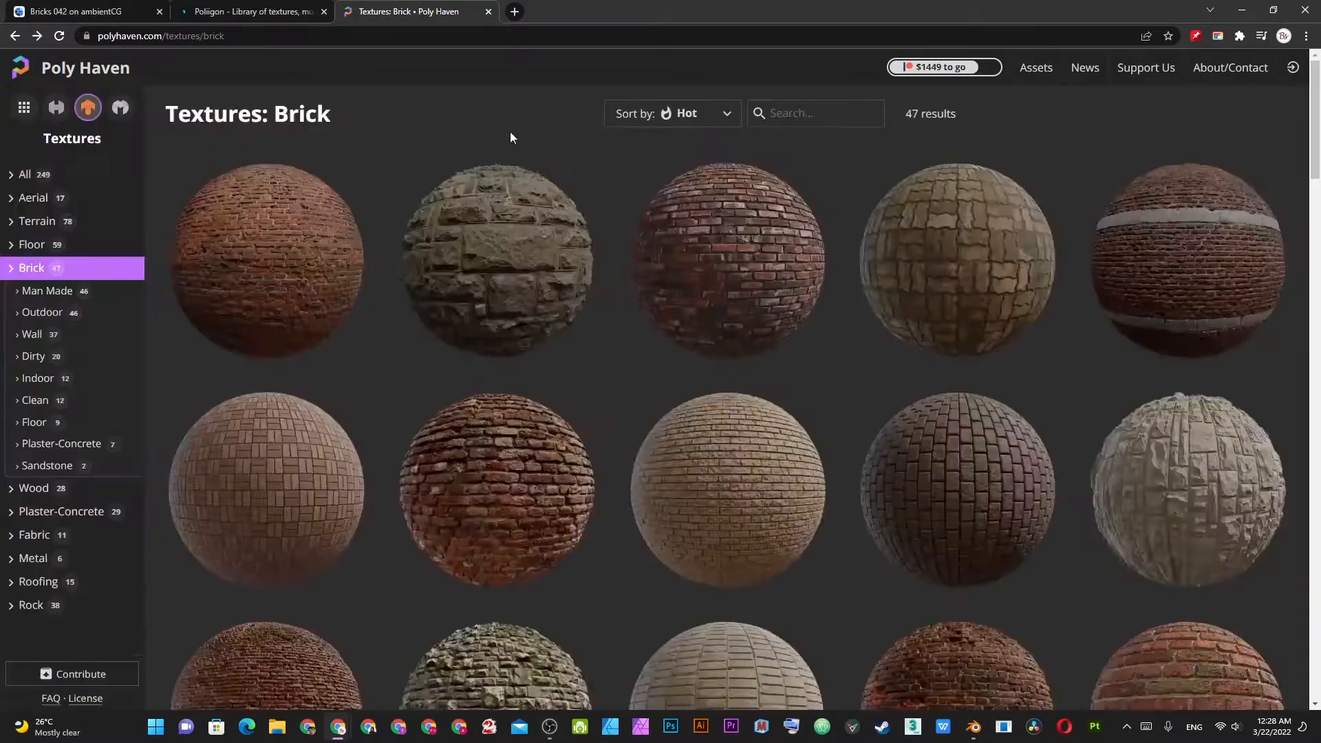
pyautogui.scroll(-14, 837, 338)
pyautogui.scroll(-7, 837, 339)
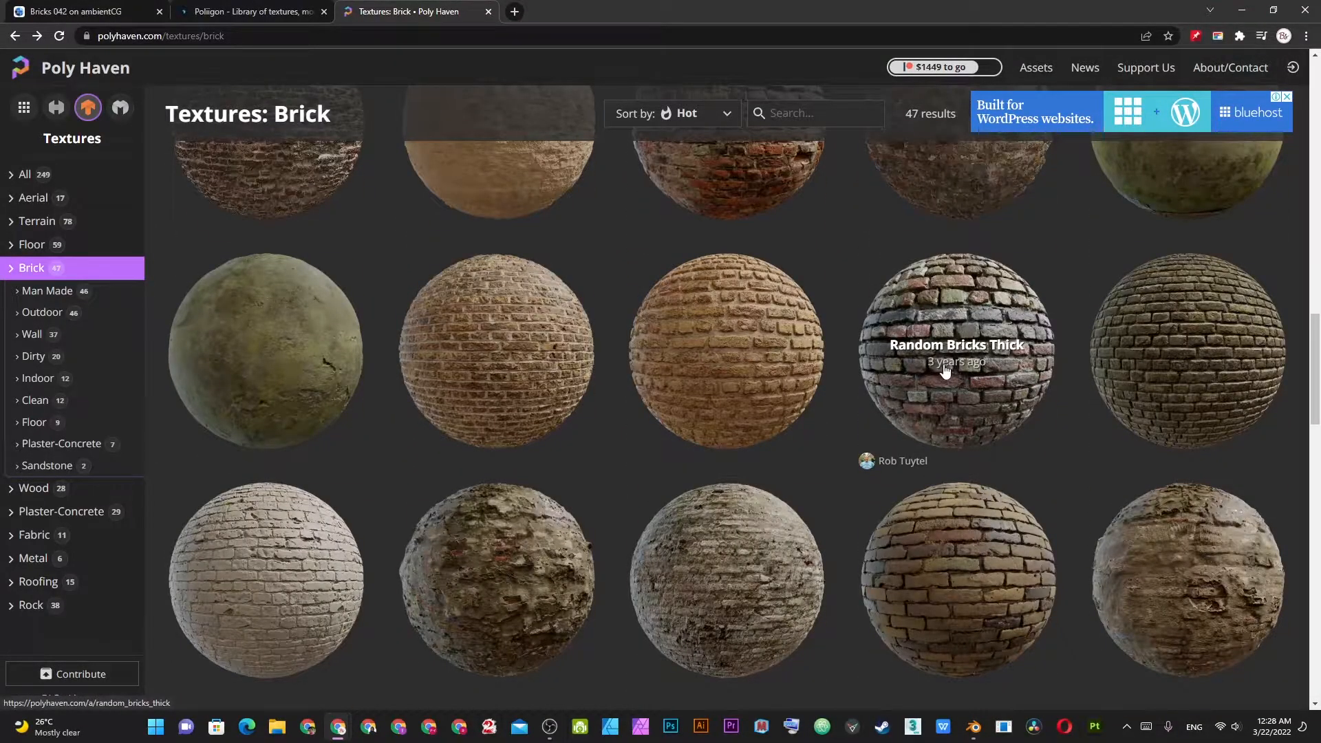
pyautogui.click(1001, 353)
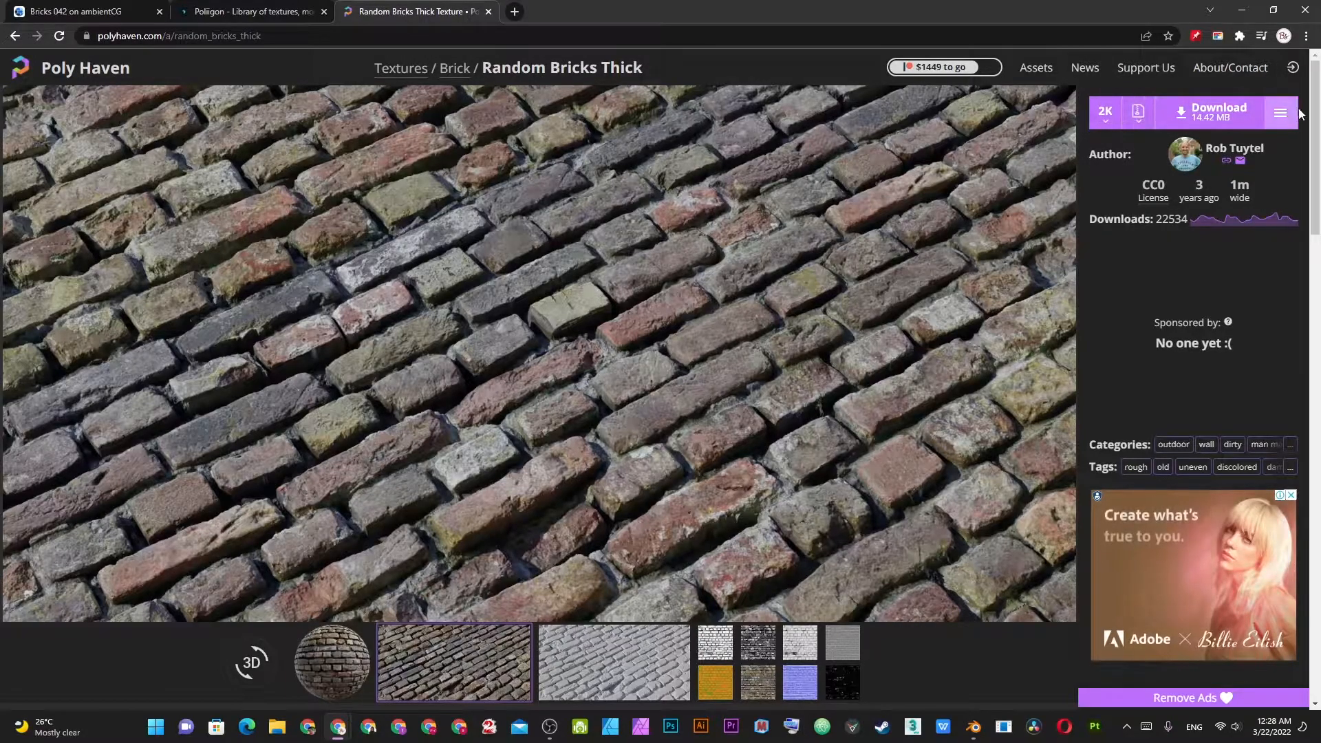
# - Switch the Bump map from EXR to JPG in the ZIP contents and download the 2K Random Bricks Thick texture set
pyautogui.click(1277, 118)
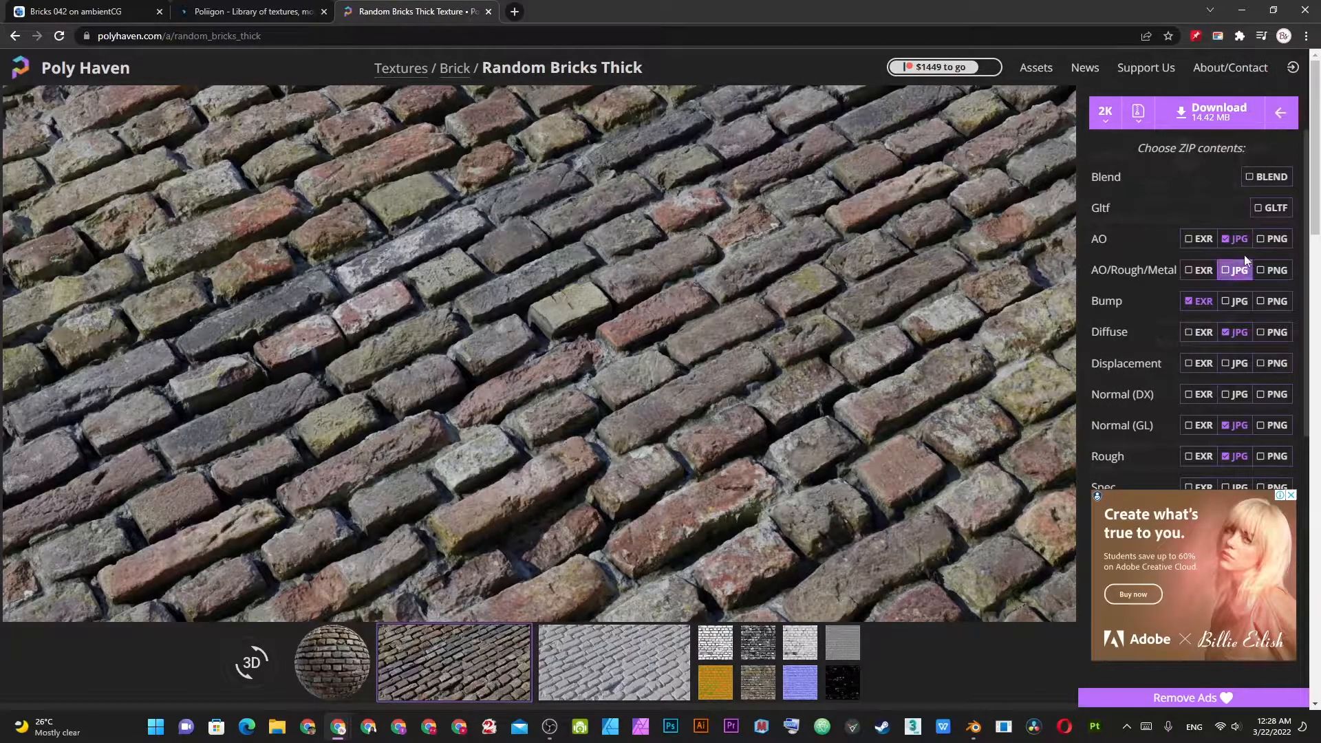
pyautogui.click(1197, 301)
pyautogui.click(1244, 303)
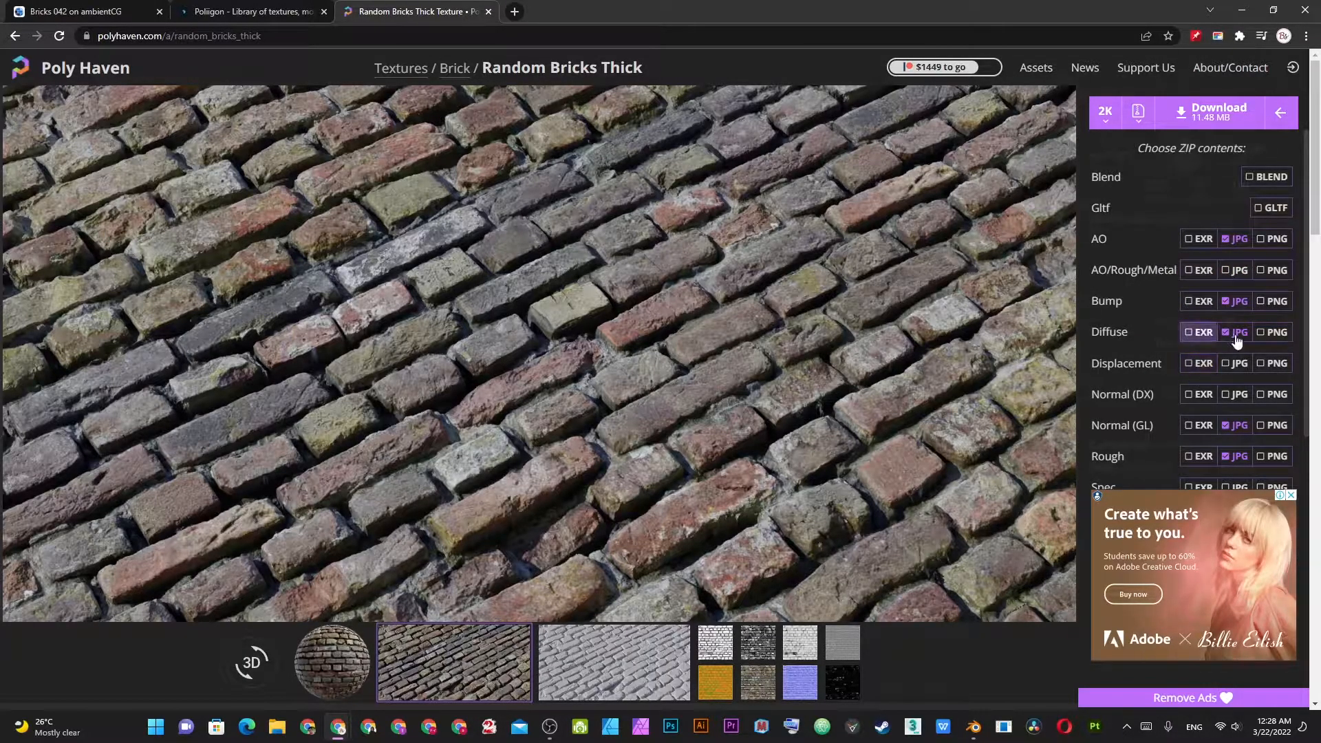
pyautogui.scroll(-1, 1172, 413)
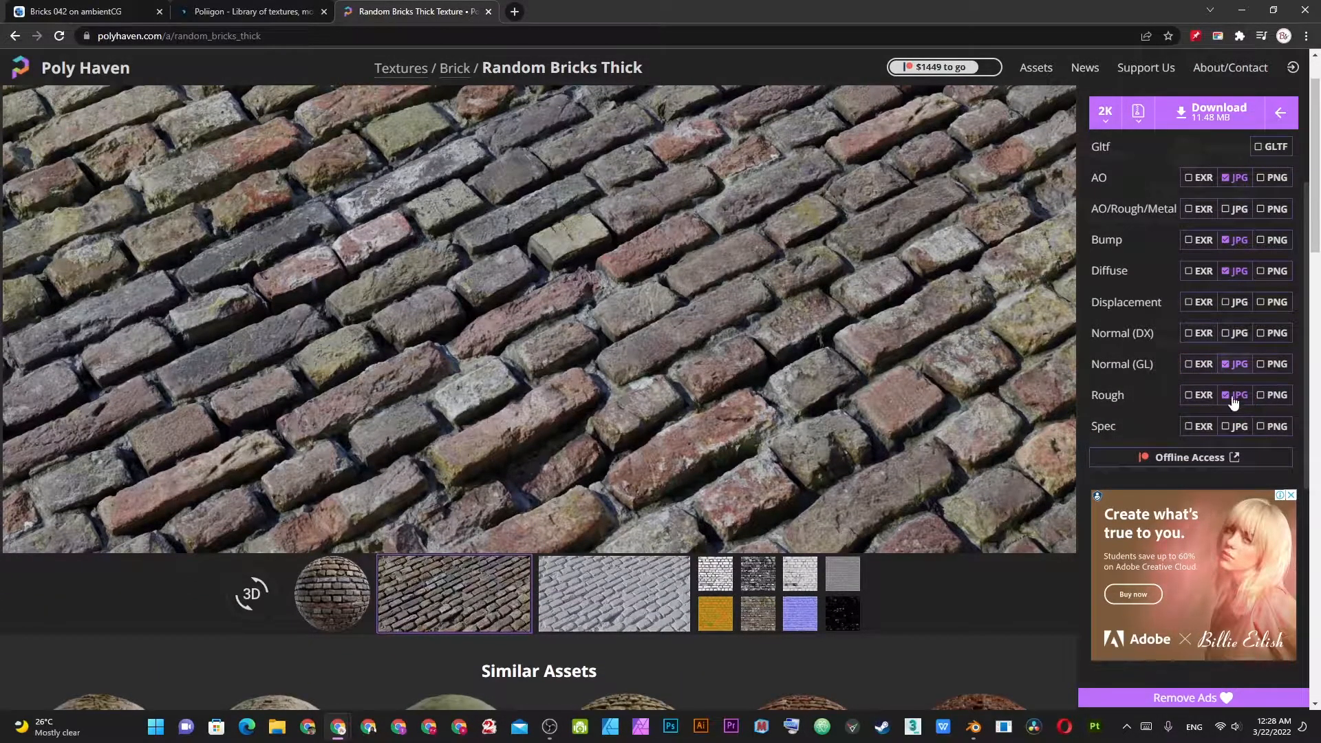
pyautogui.scroll(1, 1200, 363)
pyautogui.scroll(-1, 1178, 434)
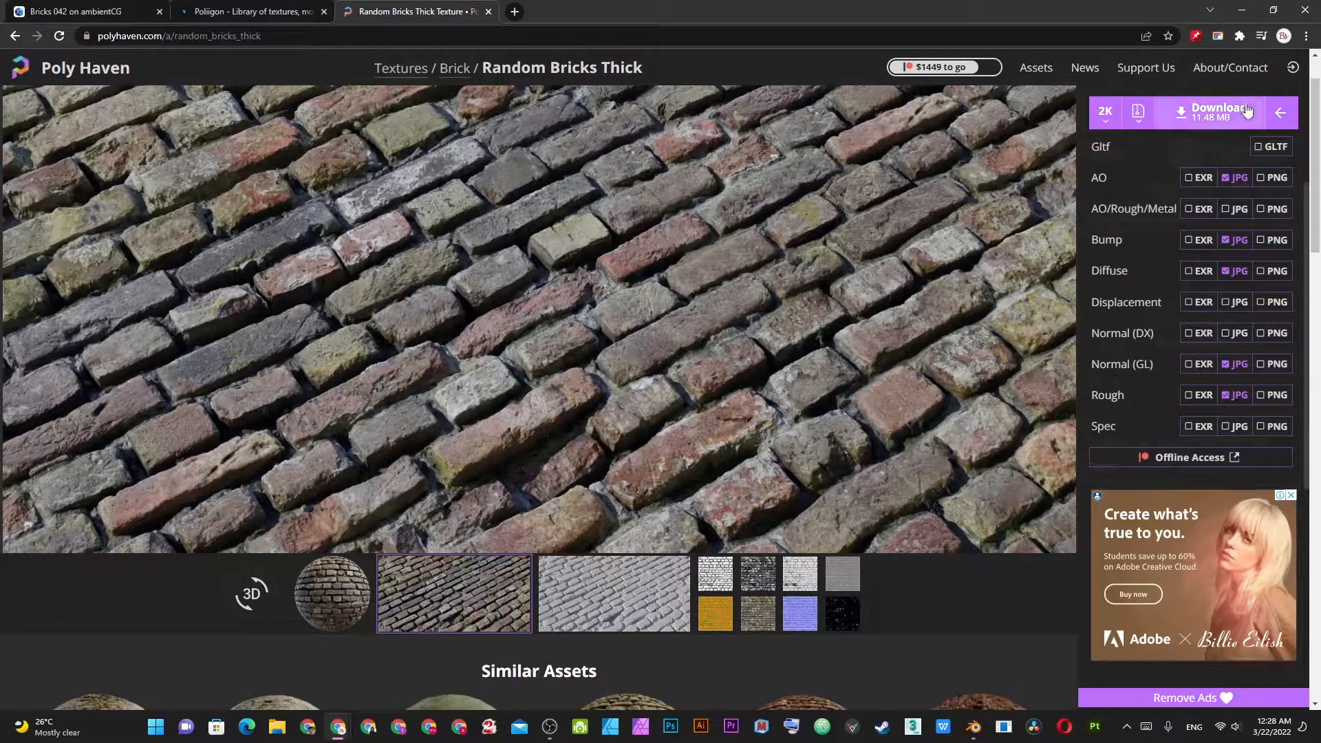
pyautogui.click(1209, 115)
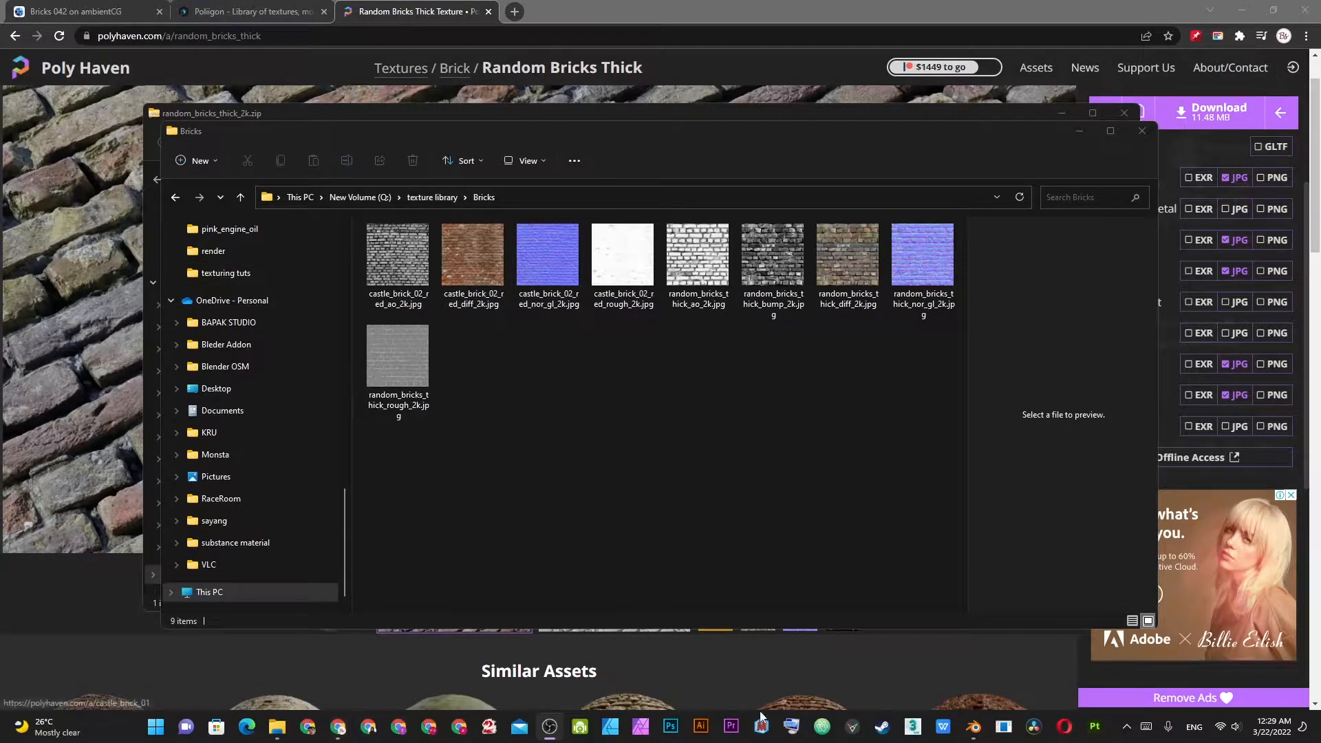
# - Switch to Blender and replace the Base Color image in the Bricks_Base group with random_bricks_thick_diff_2k.jpg from Q:\texture library\Bricks
pyautogui.click(770, 197)
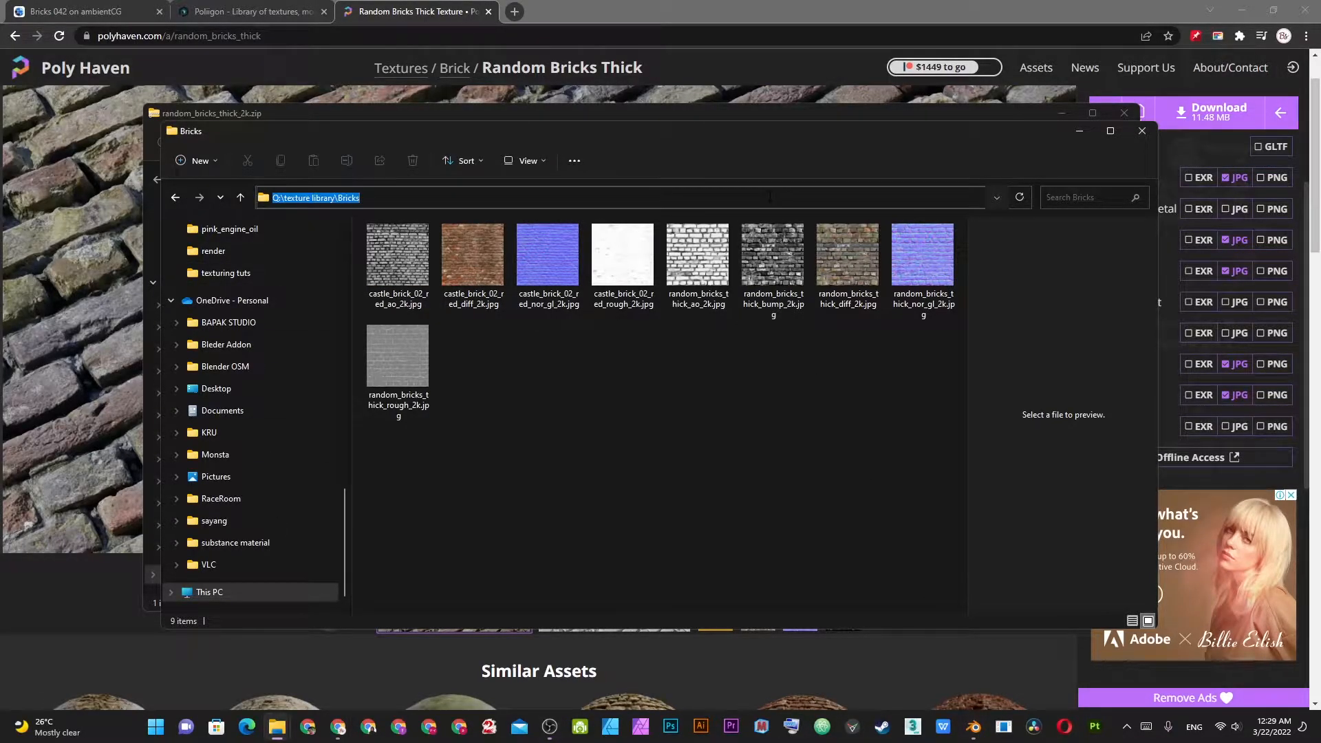
pyautogui.hotkey('alt', 'Tab')
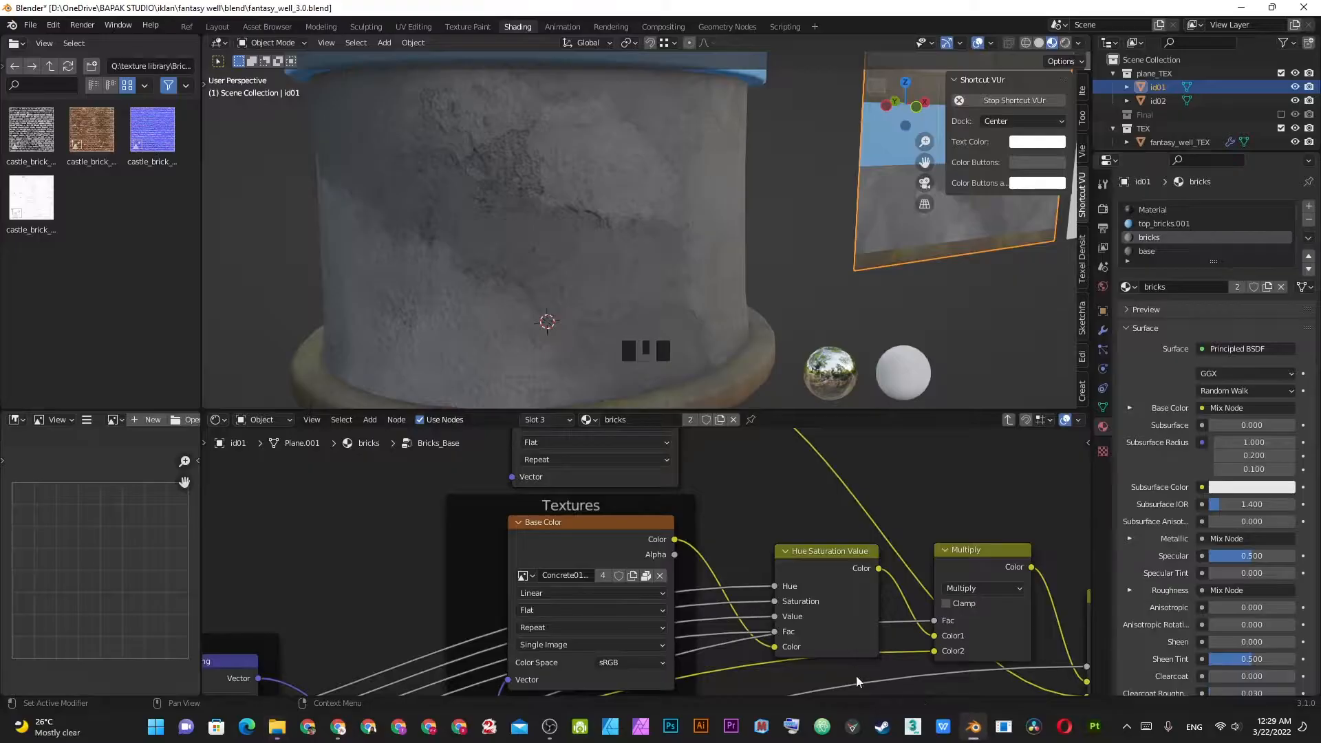
pyautogui.click(659, 576)
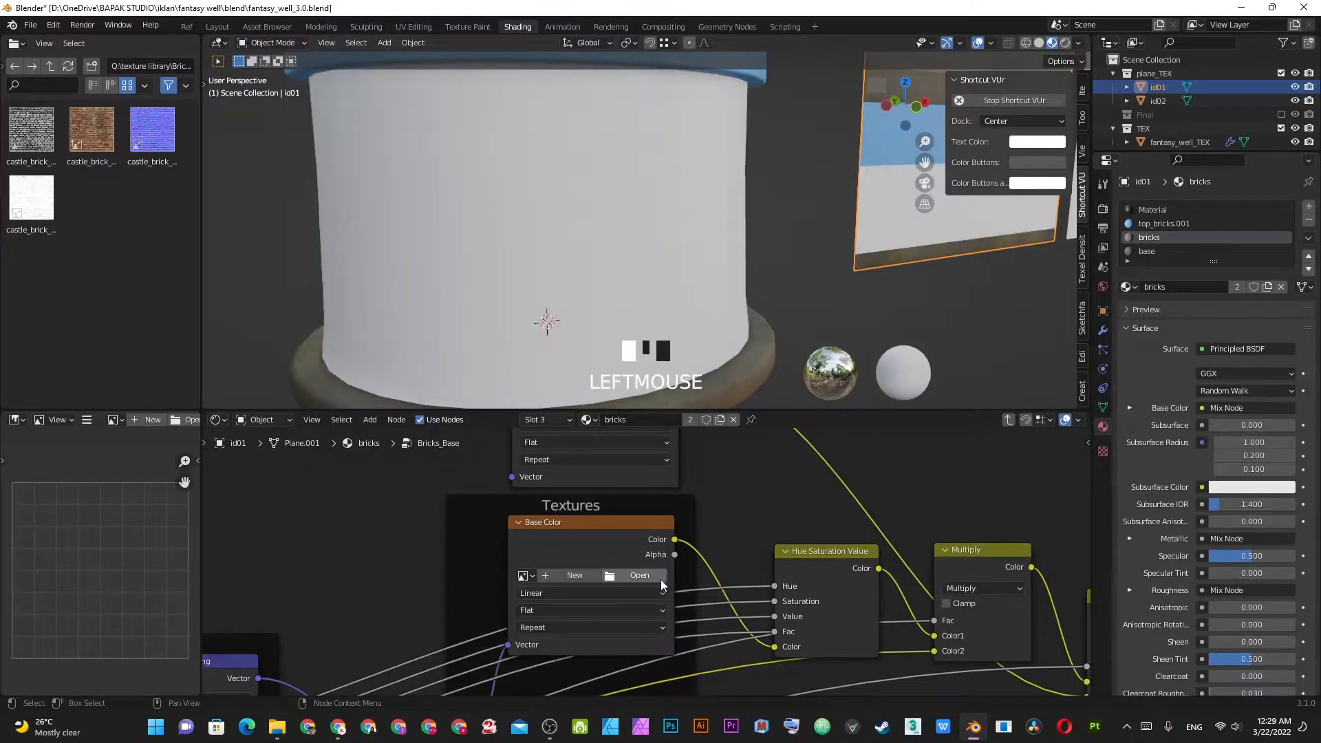
pyautogui.scroll(-2, 648, 571)
pyautogui.moveTo(650, 584); pyautogui.dragTo(655, 489, button='middle')
pyautogui.scroll(2, 654, 487)
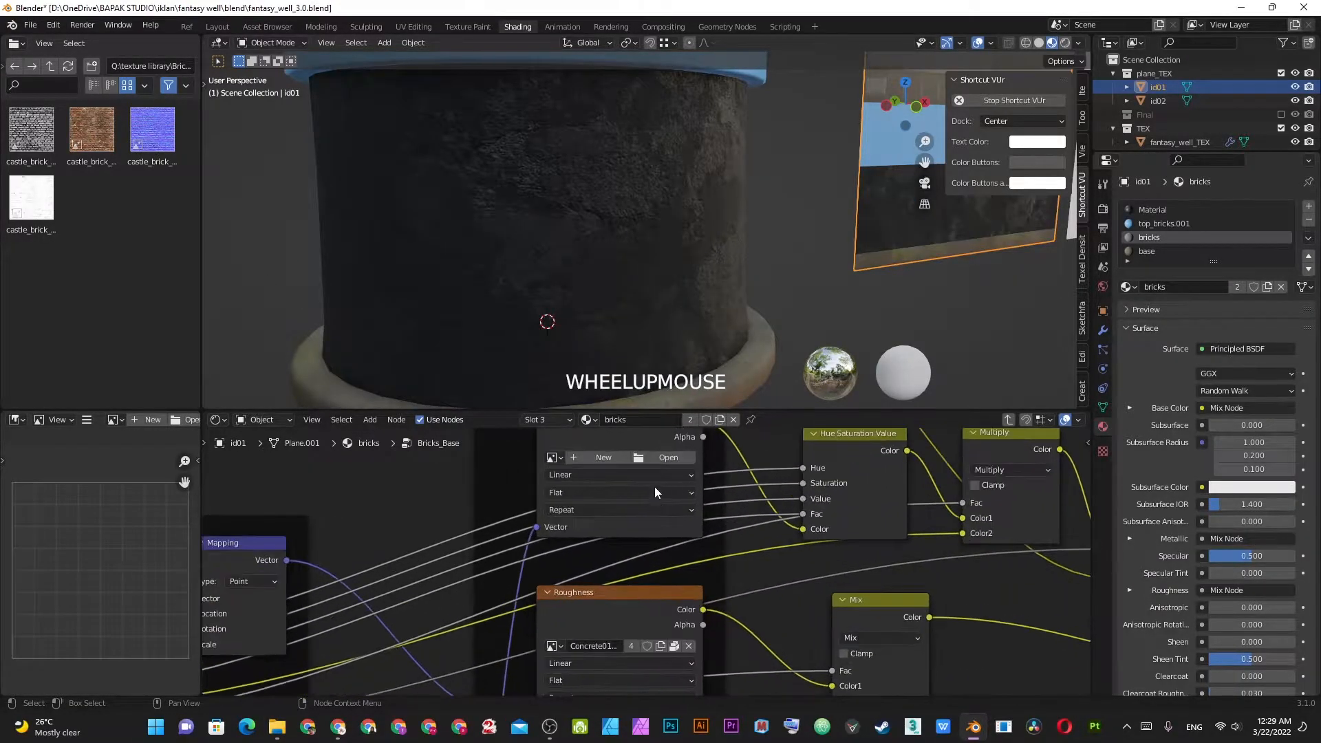
pyautogui.click(684, 455)
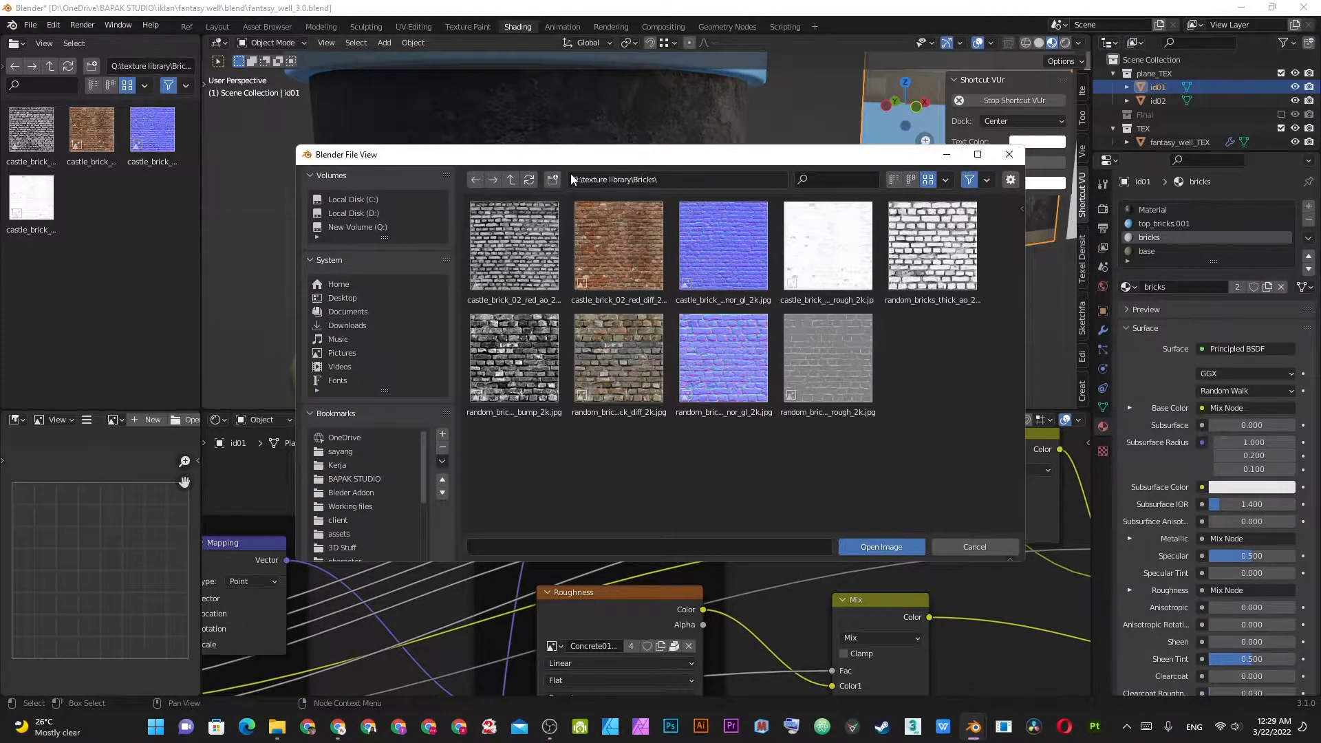
pyautogui.doubleClick(617, 360)
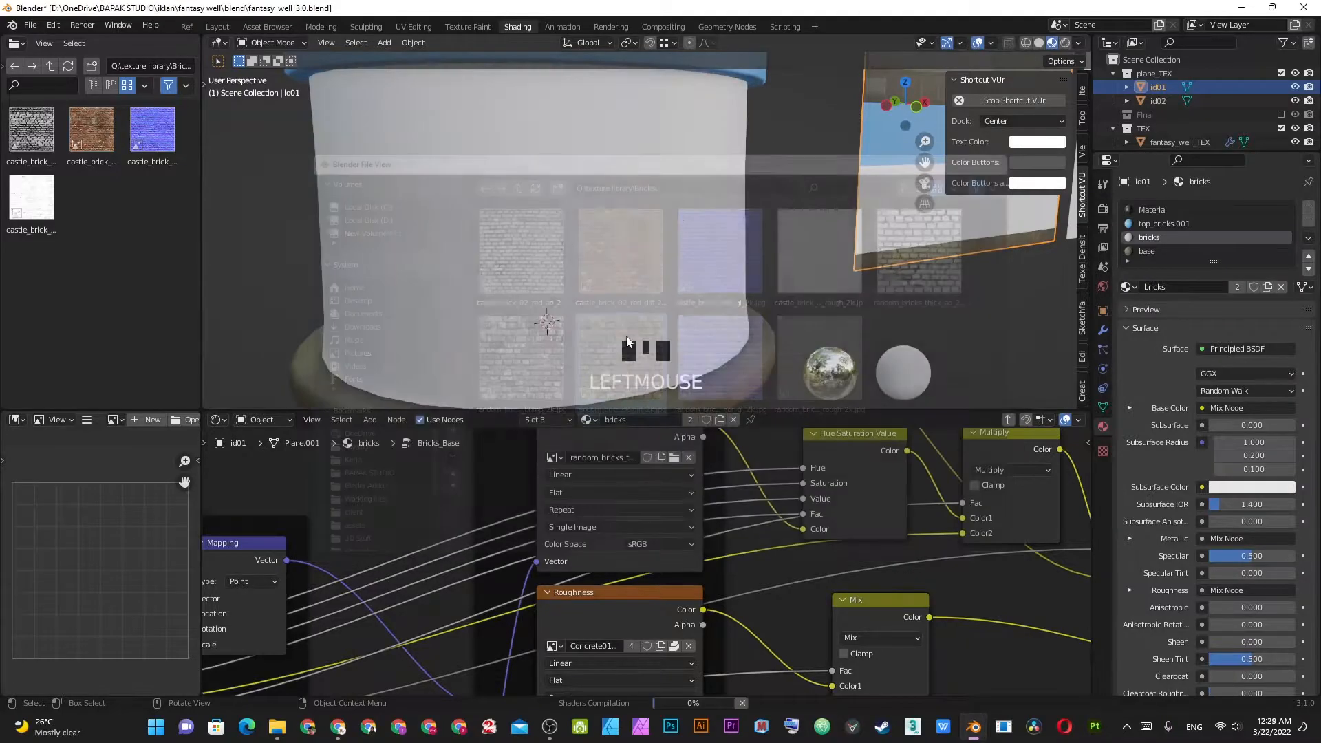
pyautogui.moveTo(679, 267); pyautogui.dragTo(617, 222, button='middle')
pyautogui.moveTo(650, 153); pyautogui.dragTo(589, 178, button='middle')
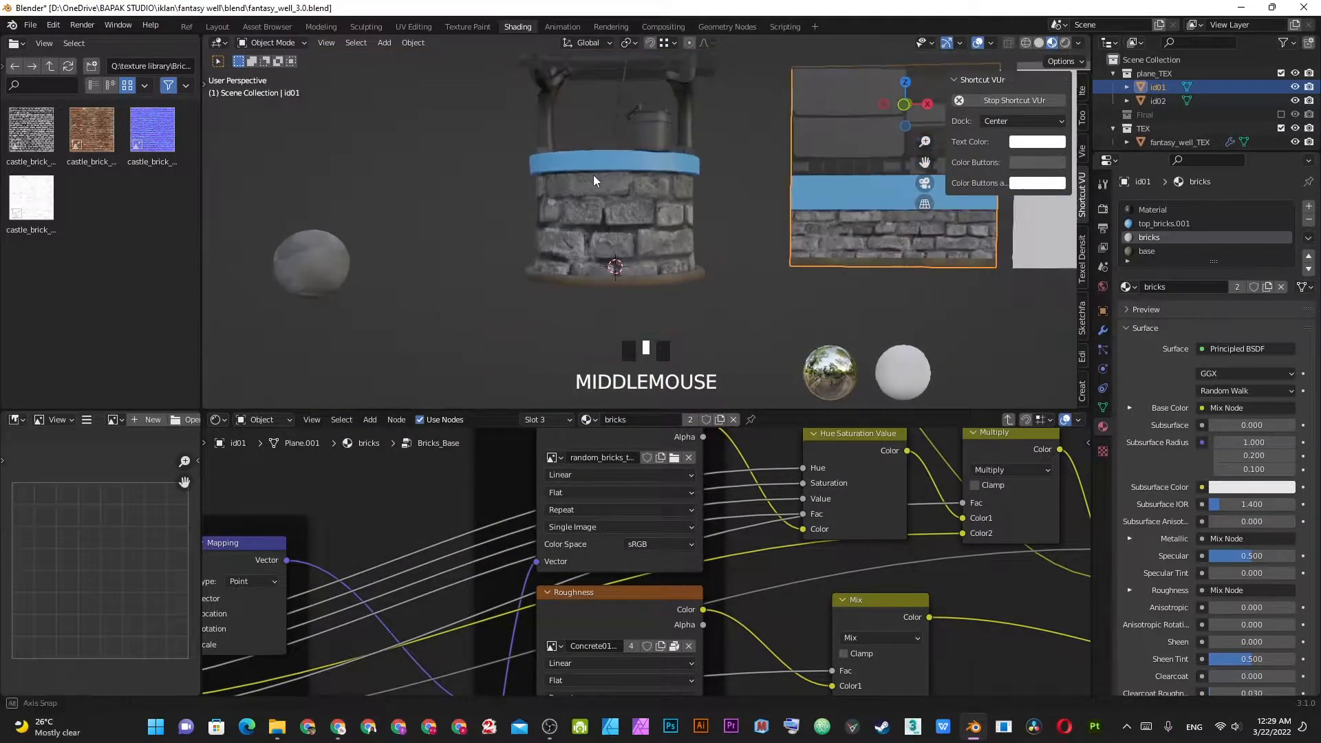
pyautogui.scroll(4, 719, 245)
# - Replace the Roughness node's image with random_bricks_thick_rough_2k.jpg and set its color space to Non-Color
pyautogui.click(687, 646)
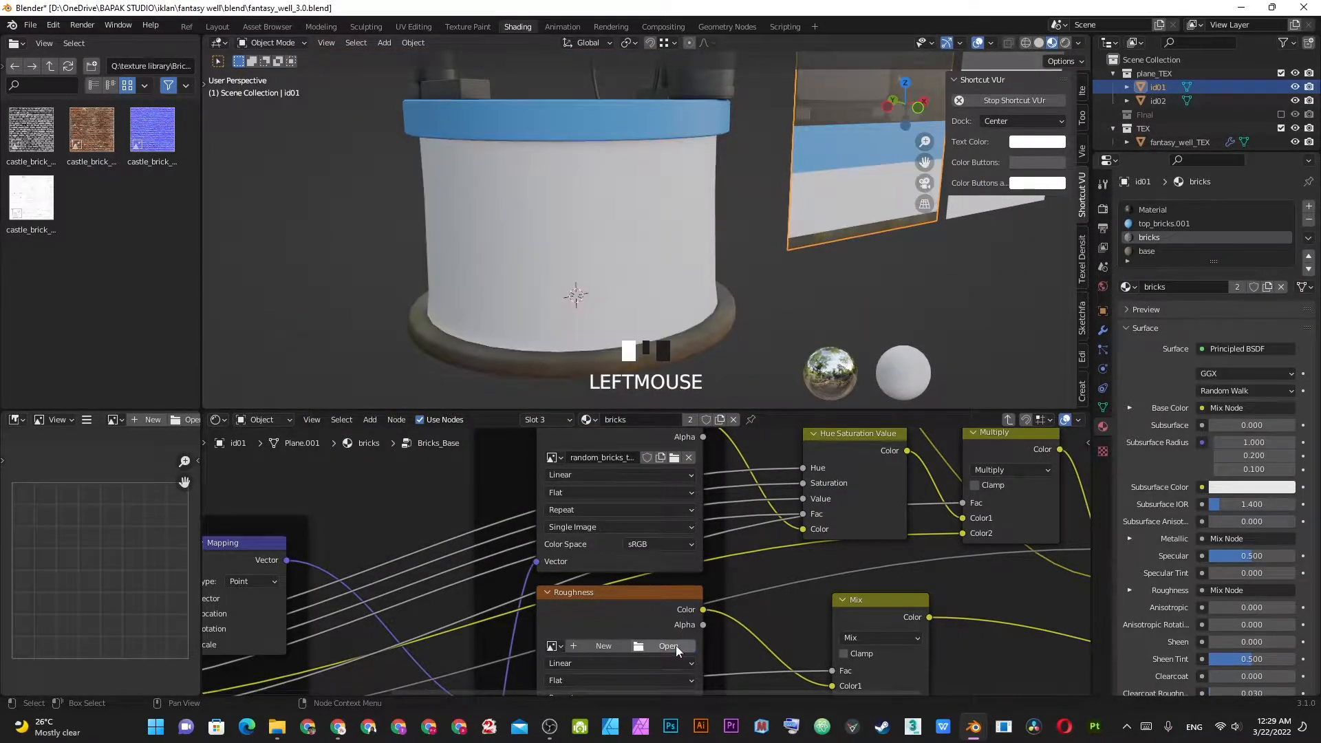
pyautogui.click(671, 646)
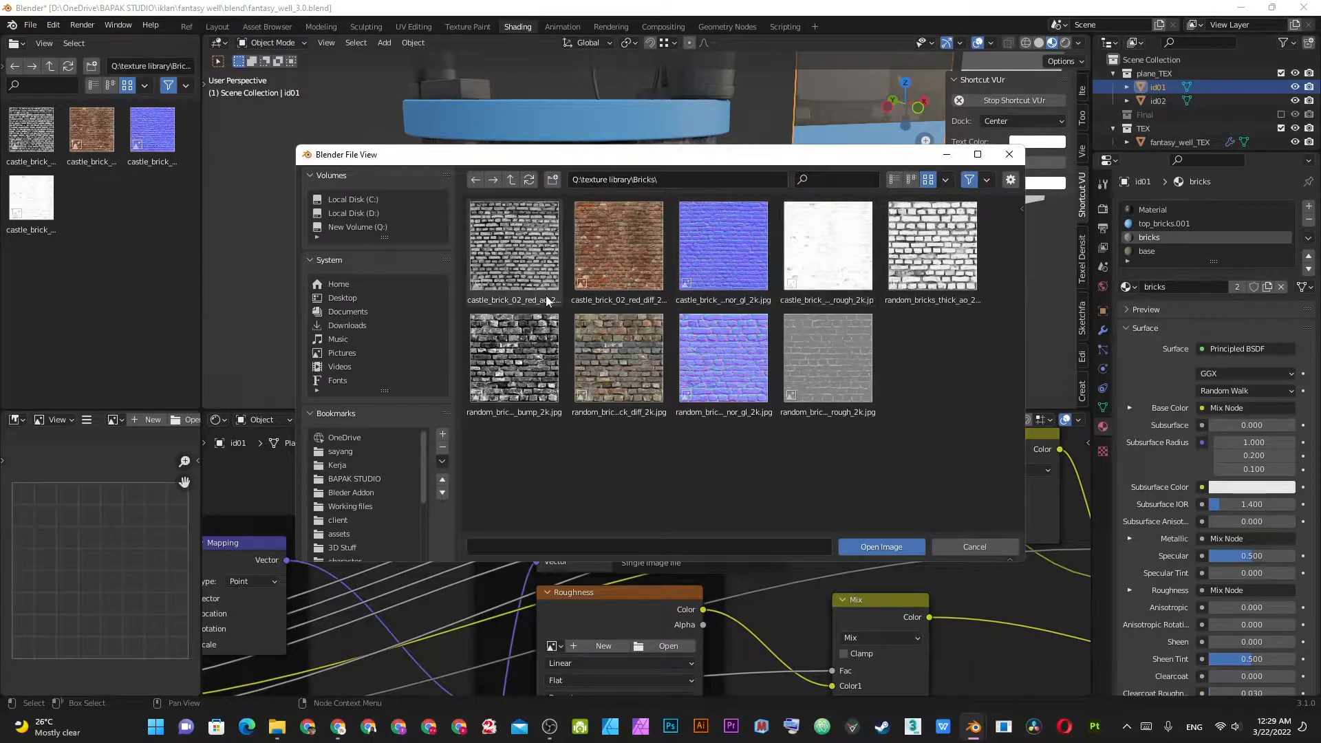
pyautogui.doubleClick(841, 341)
pyautogui.scroll(-1, 689, 512)
pyautogui.moveTo(690, 513); pyautogui.dragTo(712, 334, button='middle')
pyautogui.scroll(2, 700, 527)
pyautogui.scroll(-2, 695, 559)
pyautogui.moveTo(699, 543); pyautogui.dragTo(682, 524, button='middle')
pyautogui.click(678, 503)
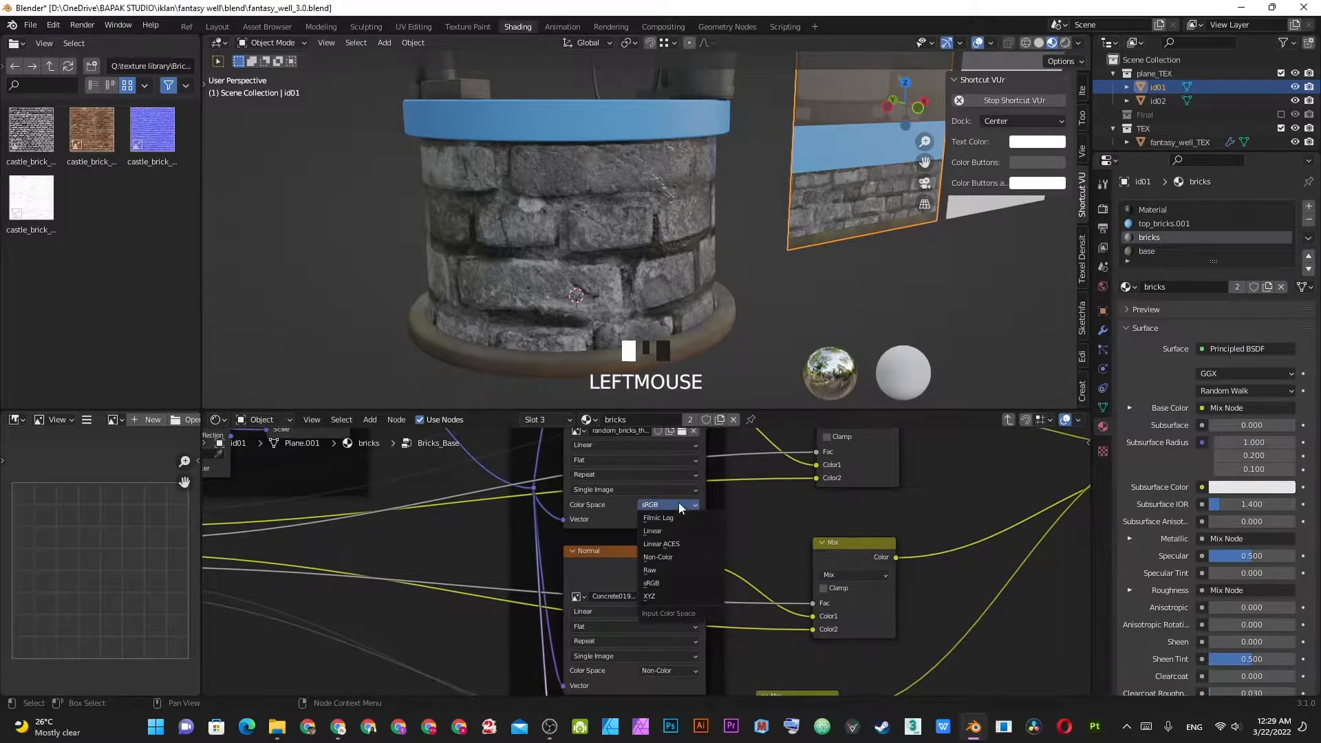
pyautogui.press('n')
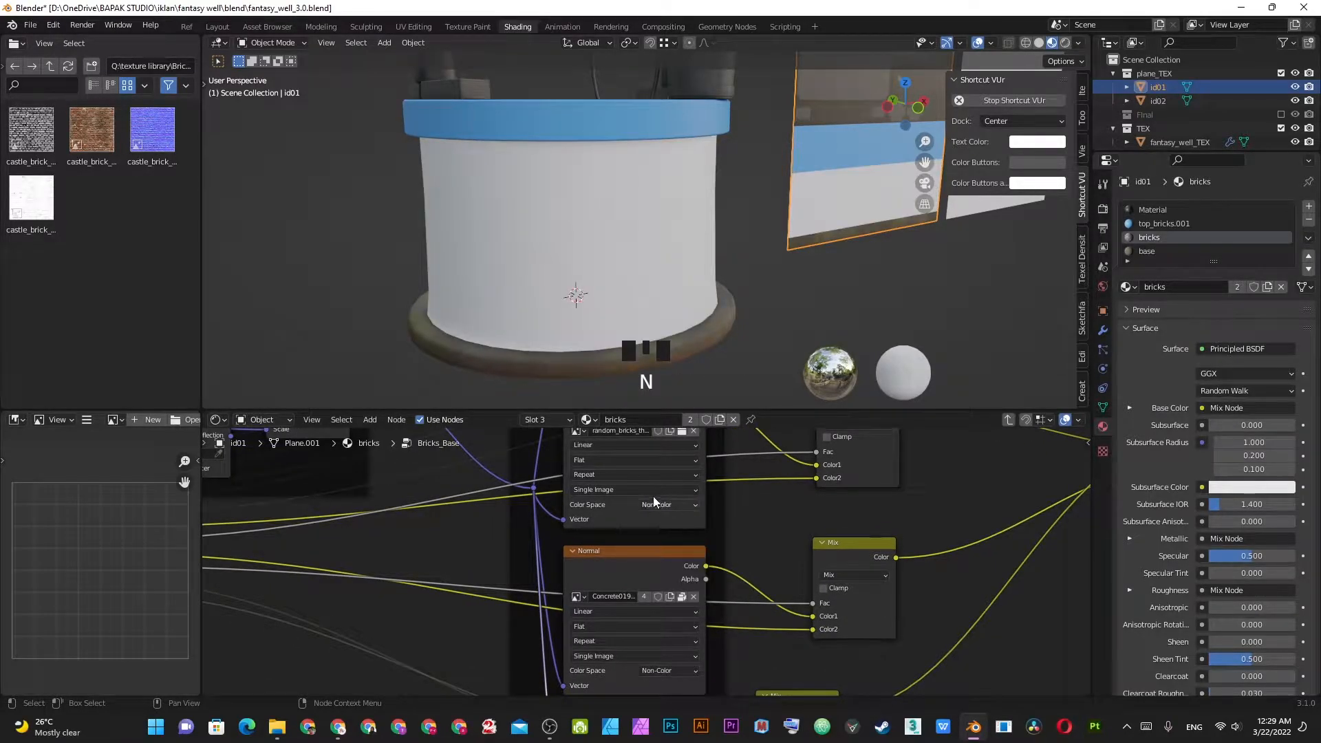
# - Replace the Normal node's image with random_bricks_thick_nor_gl_2k.jpg and set its color space to Non-Color
pyautogui.scroll(1, 667, 598)
pyautogui.click(706, 606)
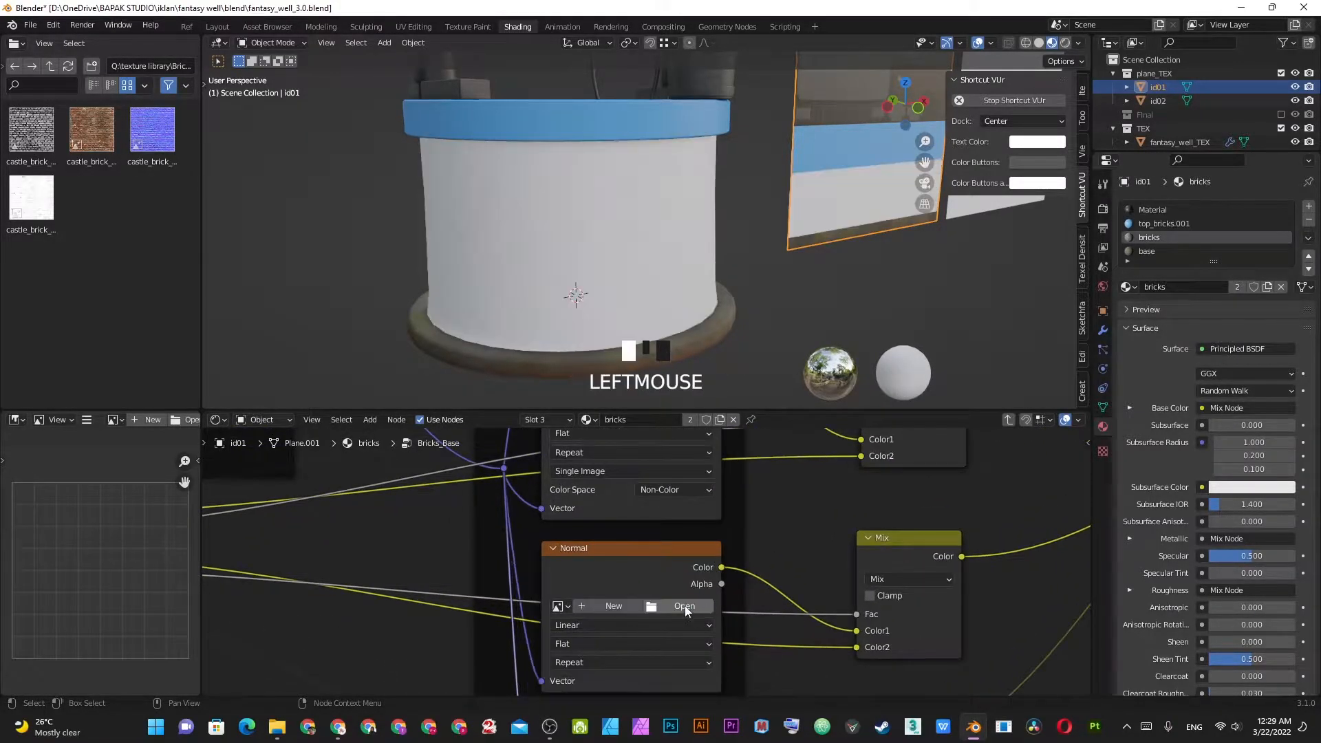
pyautogui.click(685, 606)
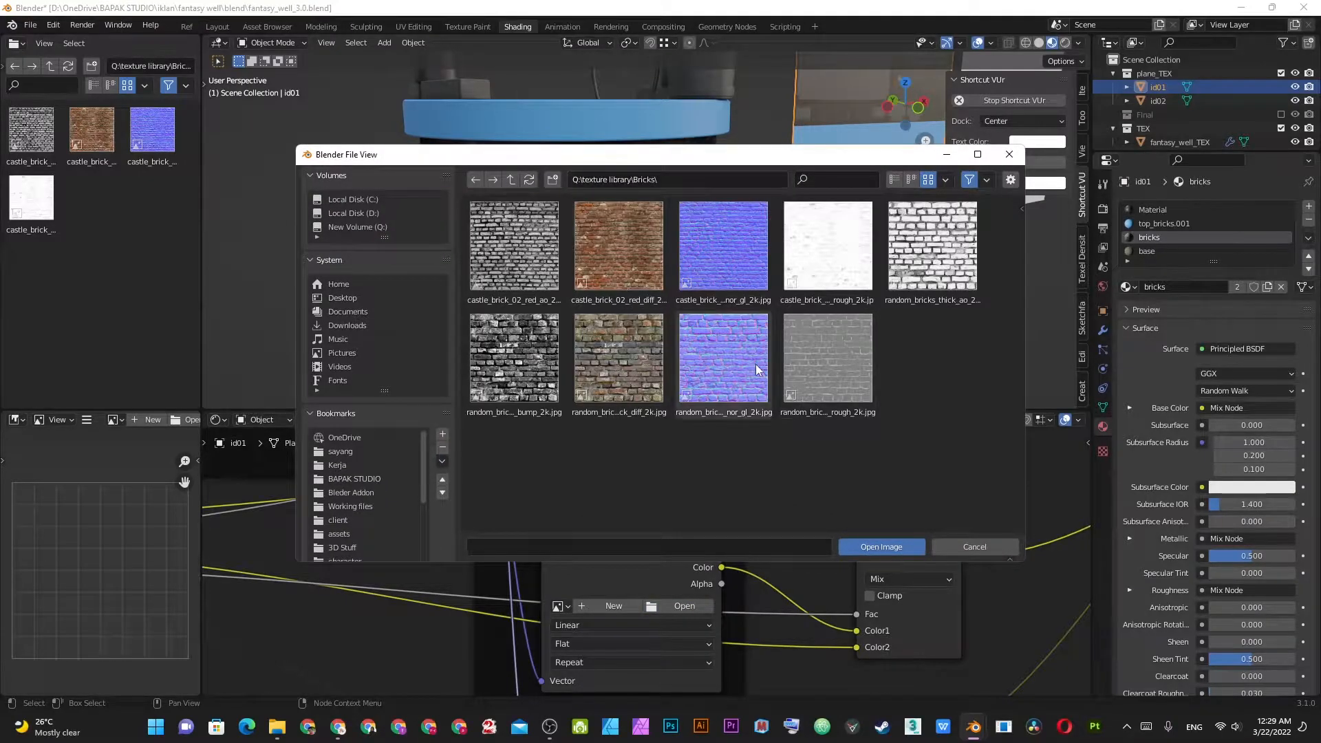
pyautogui.doubleClick(757, 370)
pyautogui.moveTo(659, 716); pyautogui.dragTo(640, 521, button='middle')
pyautogui.click(622, 612)
pyautogui.press('n')
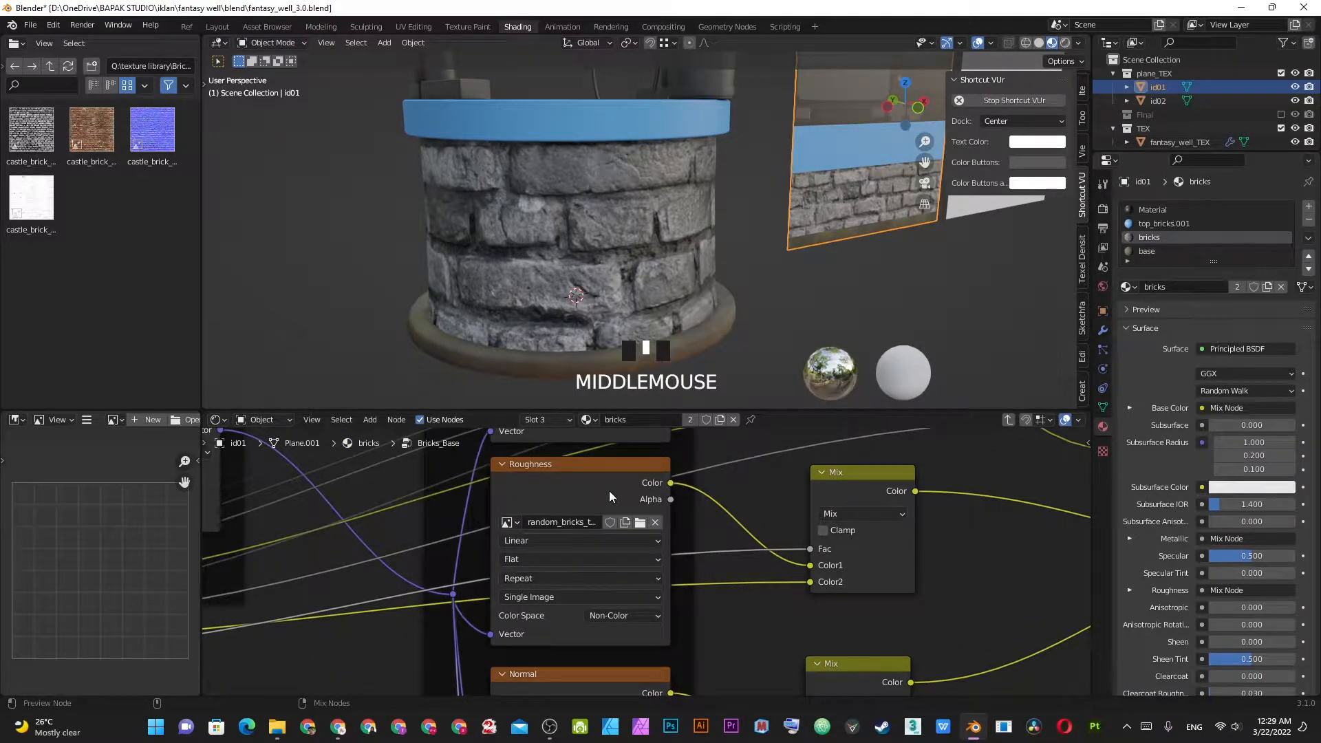
# - Preview the Roughness texture, swap its image for random_bricks_thick_bump_2k.jpg and set the color space to Non-Color
pyautogui.keyDown('ctrl'); pyautogui.keyDown('shift'); pyautogui.click(610, 490); pyautogui.keyUp('shift'); pyautogui.keyUp('ctrl')
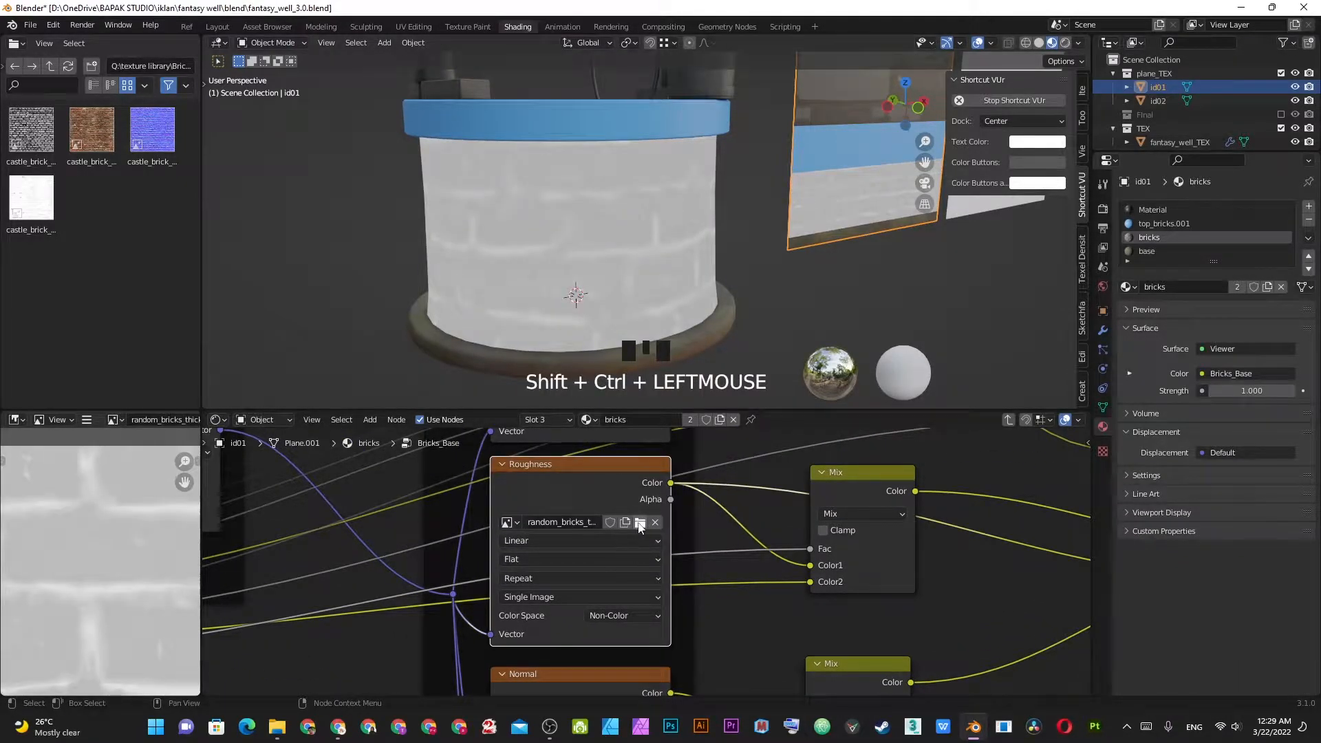
pyautogui.click(640, 523)
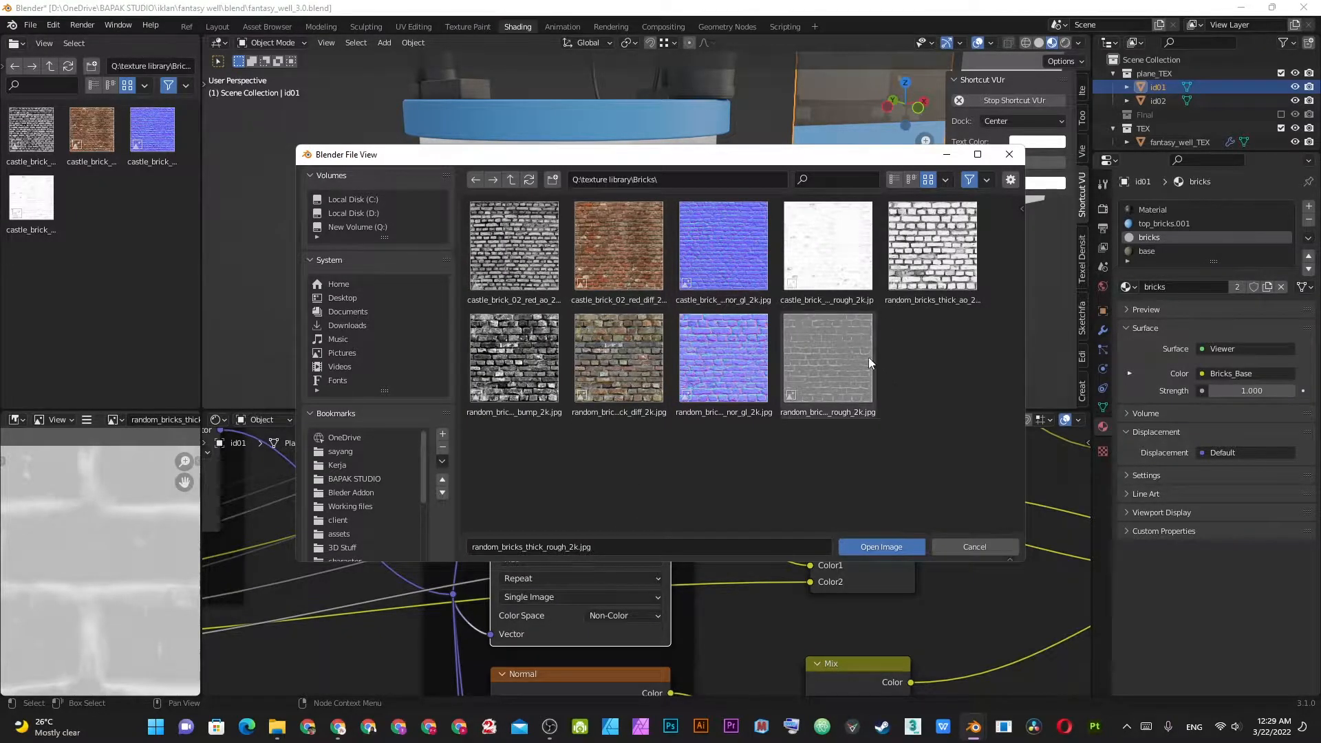
pyautogui.click(498, 365)
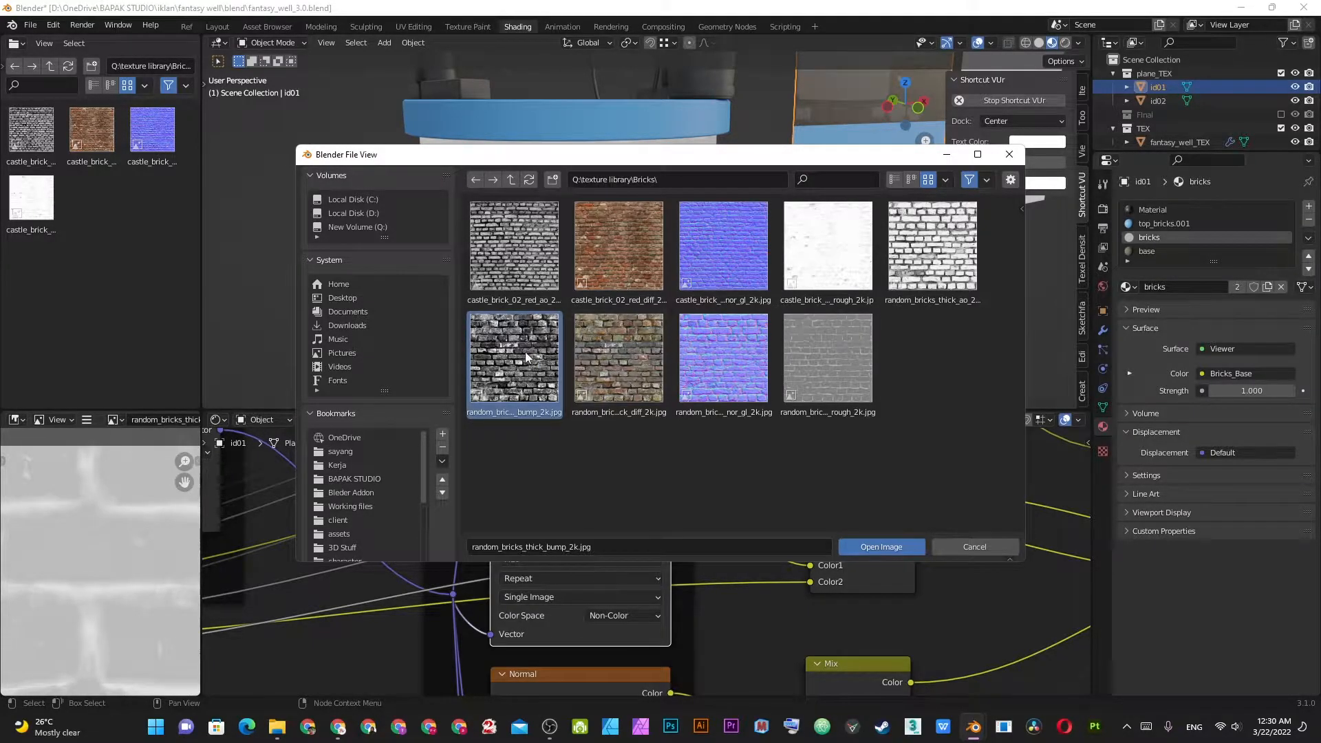
pyautogui.click(878, 544)
pyautogui.click(643, 616)
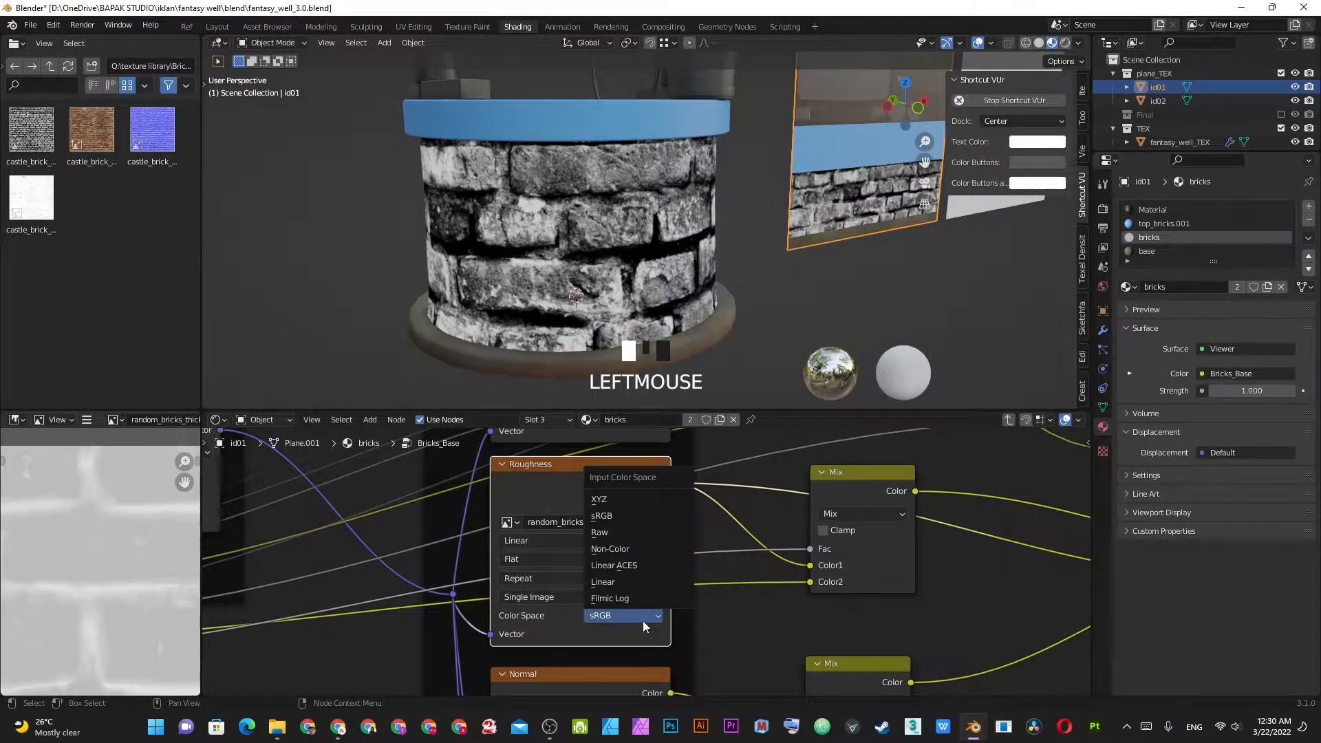
pyautogui.press('n')
# - Leave the Bricks_Base group, route the Principled BSDF shader to the material output and check the shaded brick wall
pyautogui.press('Tab')
pyautogui.scroll(-2, 701, 545)
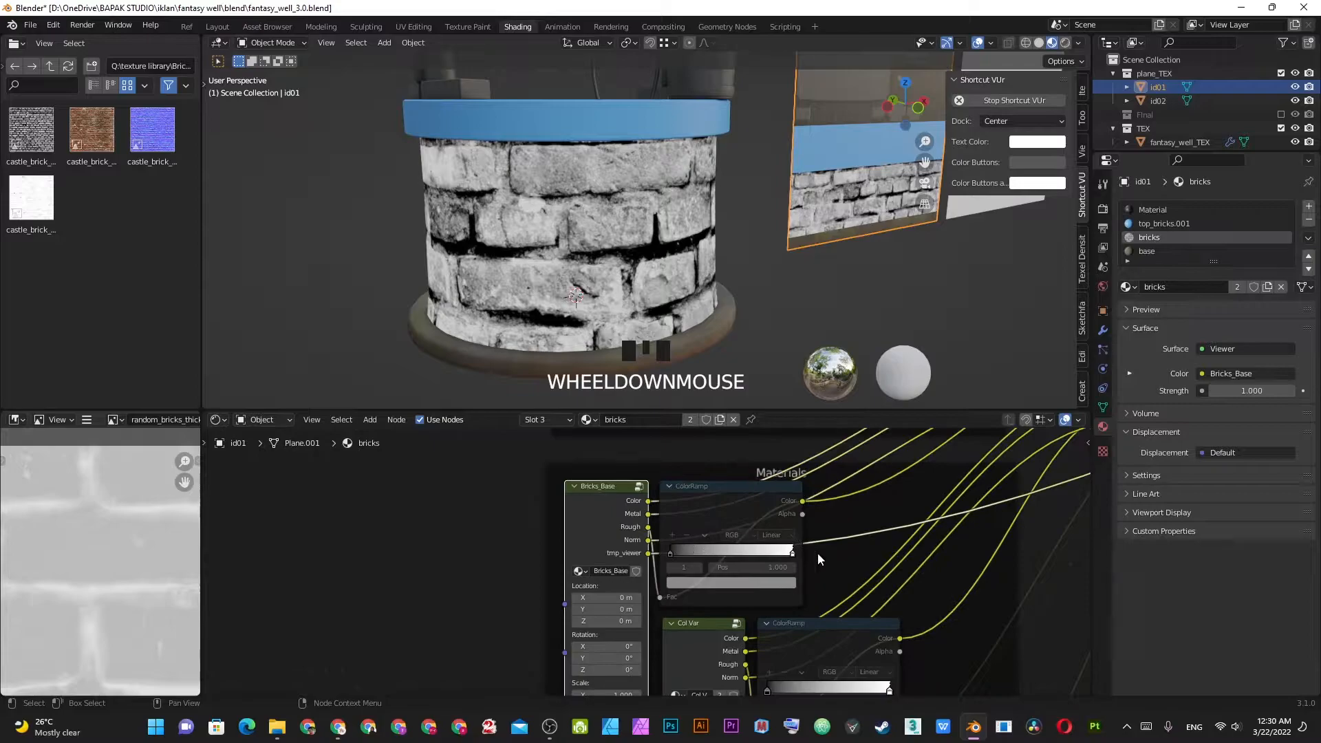
pyautogui.scroll(-2, 926, 512)
pyautogui.moveTo(926, 512); pyautogui.dragTo(885, 482, button='middle')
pyautogui.scroll(2, 798, 485)
pyautogui.keyDown('ctrl'); pyautogui.moveTo(798, 485); pyautogui.dragTo(813, 469, button='middle'); pyautogui.keyUp('ctrl')
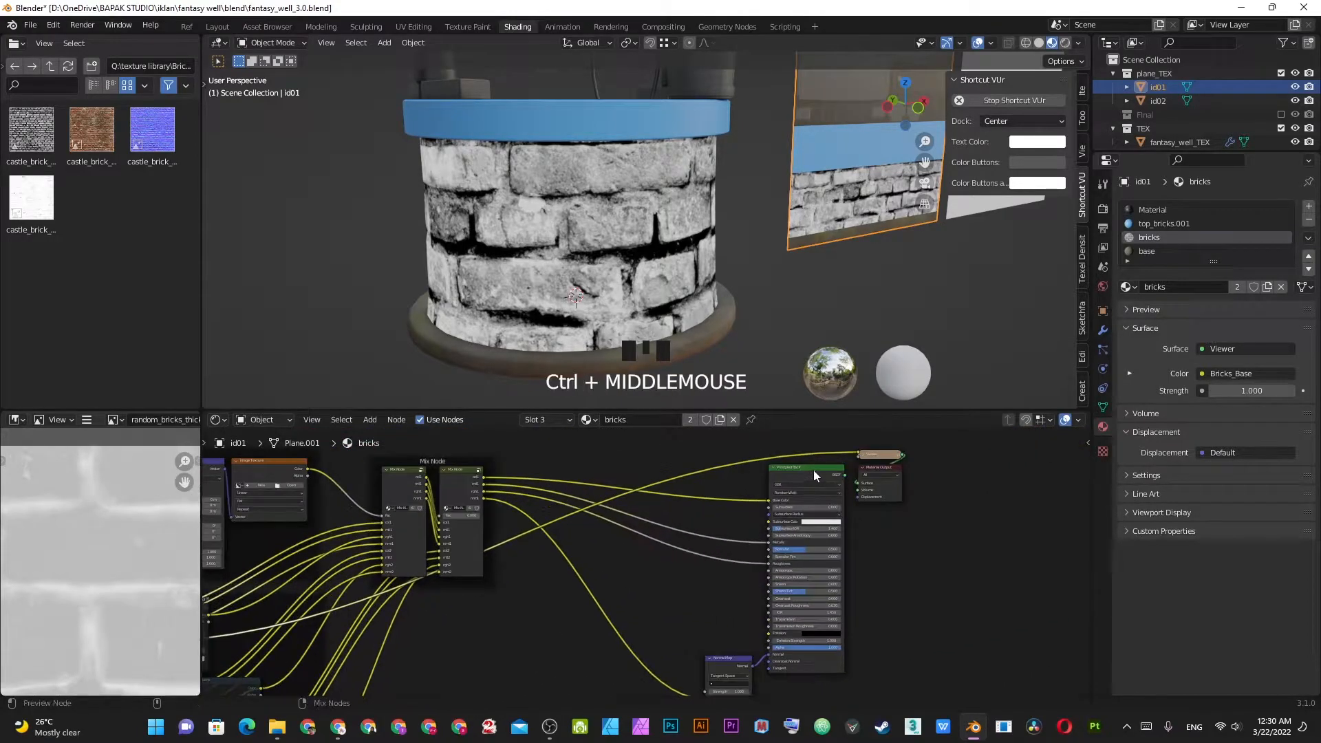
pyautogui.keyDown('ctrl'); pyautogui.keyDown('shift'); pyautogui.click(812, 474); pyautogui.keyUp('shift'); pyautogui.keyUp('ctrl')
pyautogui.moveTo(629, 256)
pyautogui.mouseDown(button='middle')
pyautogui.moveTo(524, 221)
pyautogui.moveTo(567, 247)
pyautogui.moveTo(653, 232)
pyautogui.moveTo(633, 247)
pyautogui.mouseUp(button='middle')
pyautogui.scroll(3, 567, 246)
pyautogui.keyDown('shift'); pyautogui.moveTo(415, 596); pyautogui.dragTo(870, 568, button='middle'); pyautogui.keyUp('shift')
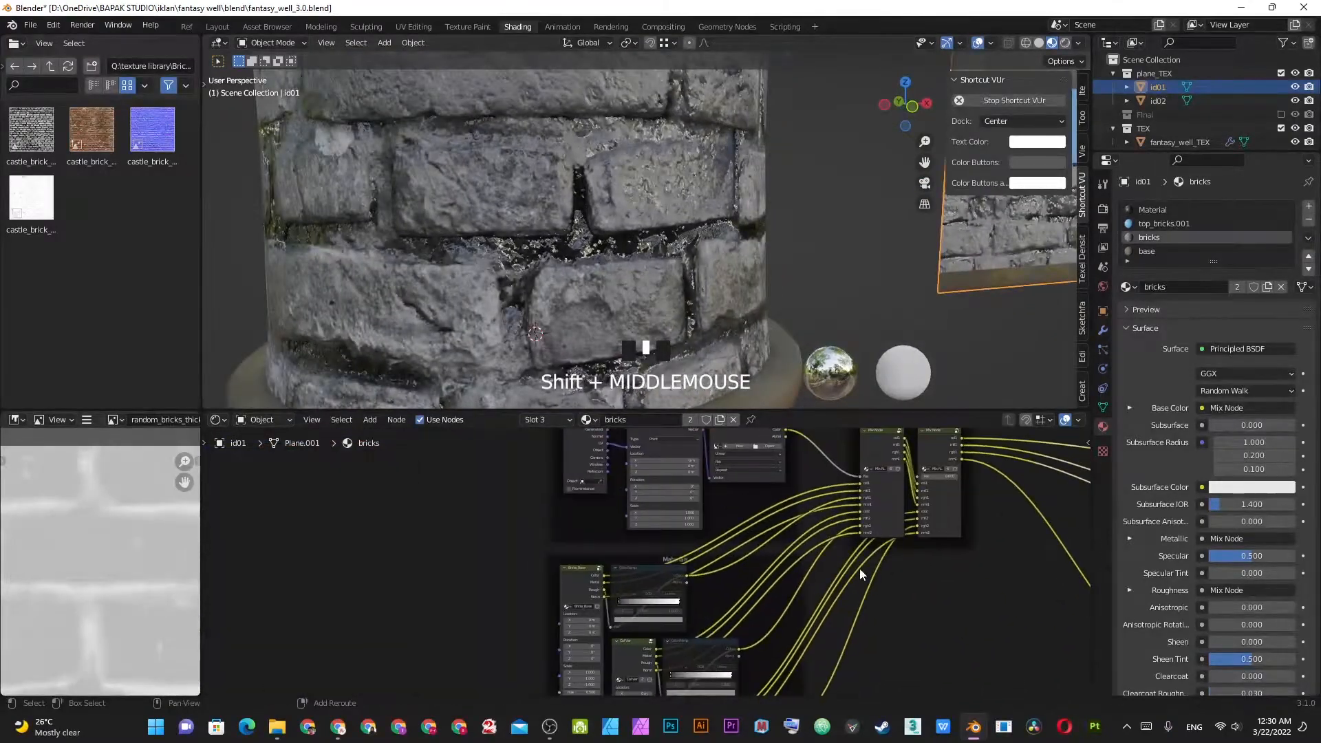
# - Unmute the ColorRamp next to the Bricks_Base node and flip its gradient to run from white to black
pyautogui.scroll(2, 670, 589)
pyautogui.keyDown('shift'); pyautogui.moveTo(671, 589); pyautogui.dragTo(590, 539, button='middle'); pyautogui.keyUp('shift')
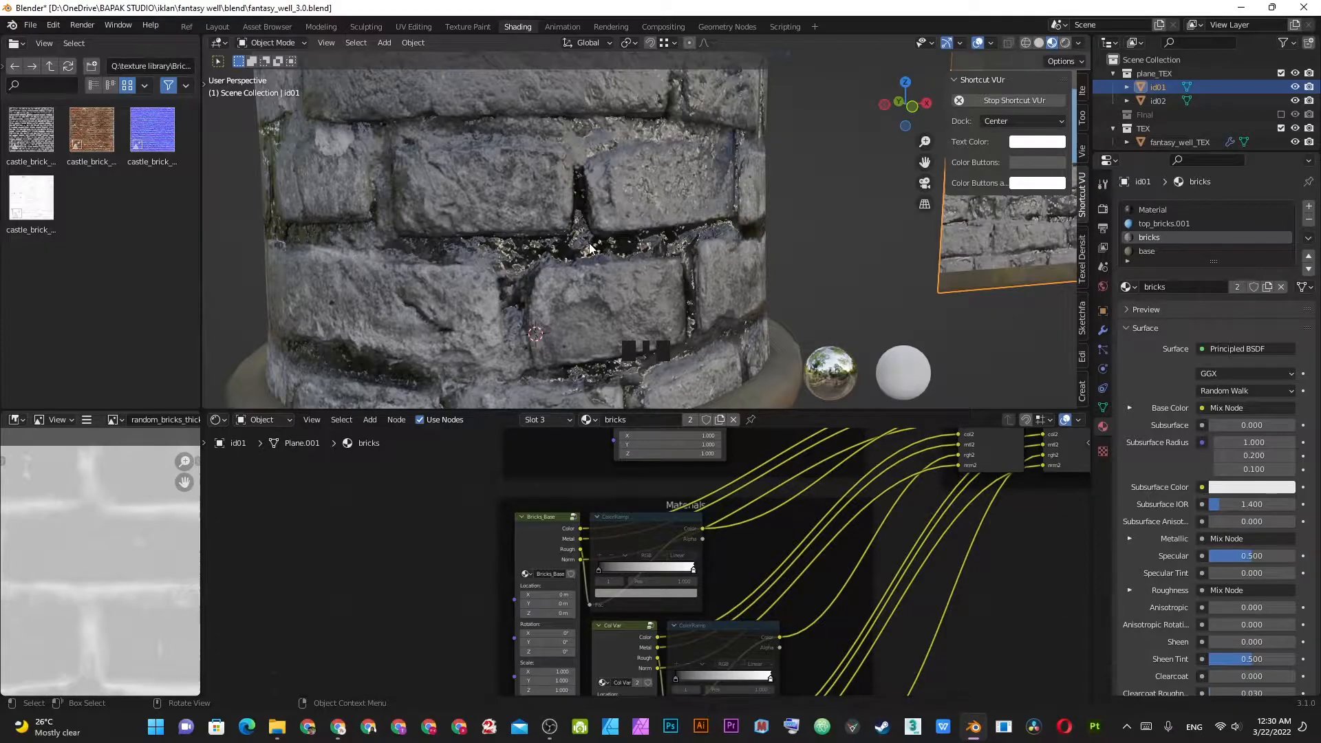
pyautogui.moveTo(564, 218)
pyautogui.mouseDown(button='middle')
pyautogui.moveTo(481, 221)
pyautogui.moveTo(578, 236)
pyautogui.mouseUp(button='middle')
pyautogui.scroll(6, 605, 275)
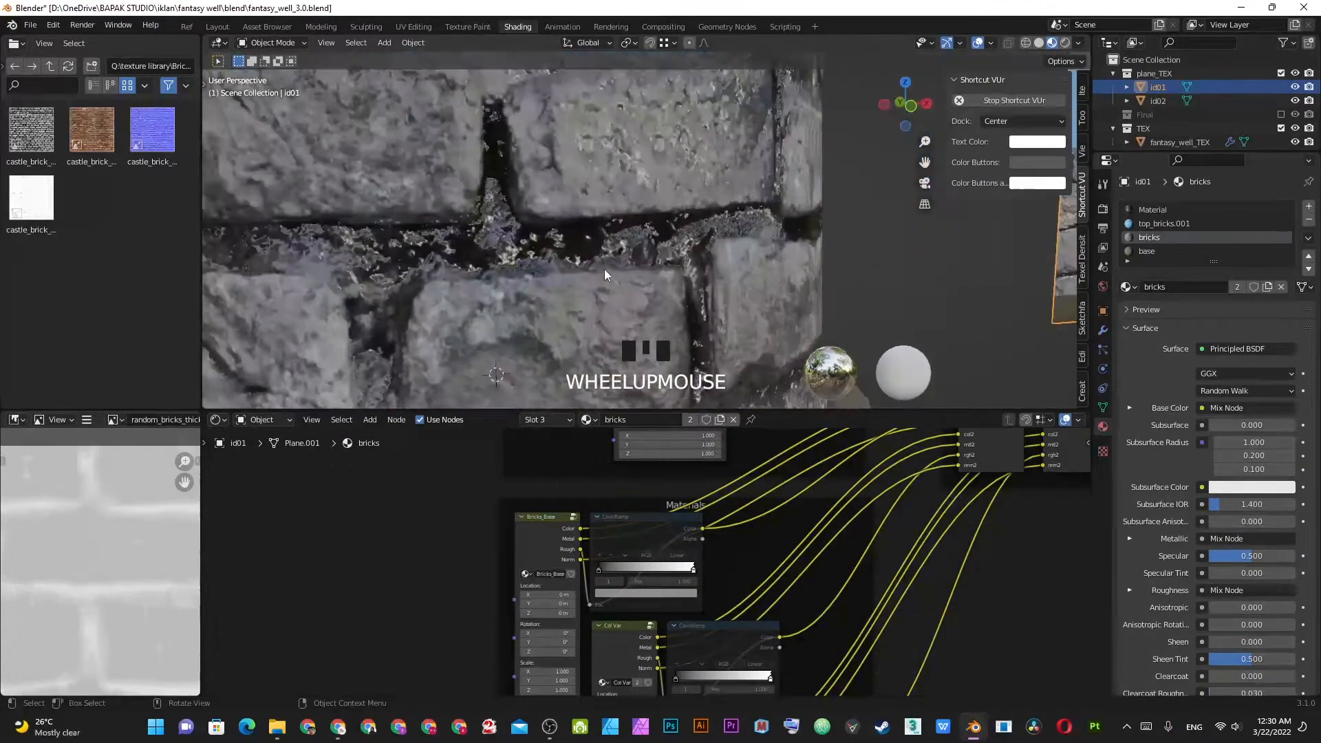
pyautogui.keyDown('shift'); pyautogui.moveTo(620, 521); pyautogui.dragTo(626, 454, button='middle'); pyautogui.keyUp('shift')
pyautogui.scroll(4, 626, 454)
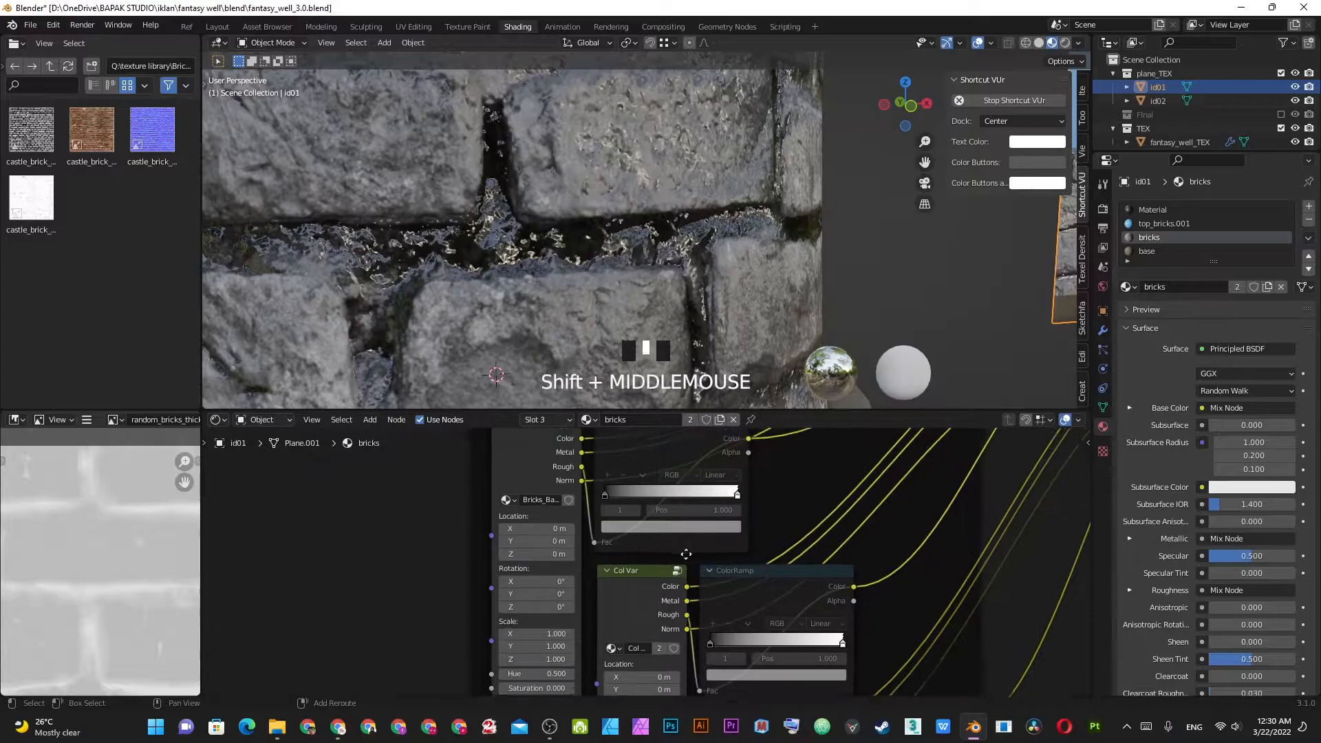
pyautogui.click(626, 455)
pyautogui.scroll(-2, 731, 475)
pyautogui.moveTo(731, 474); pyautogui.dragTo(714, 492, button='middle')
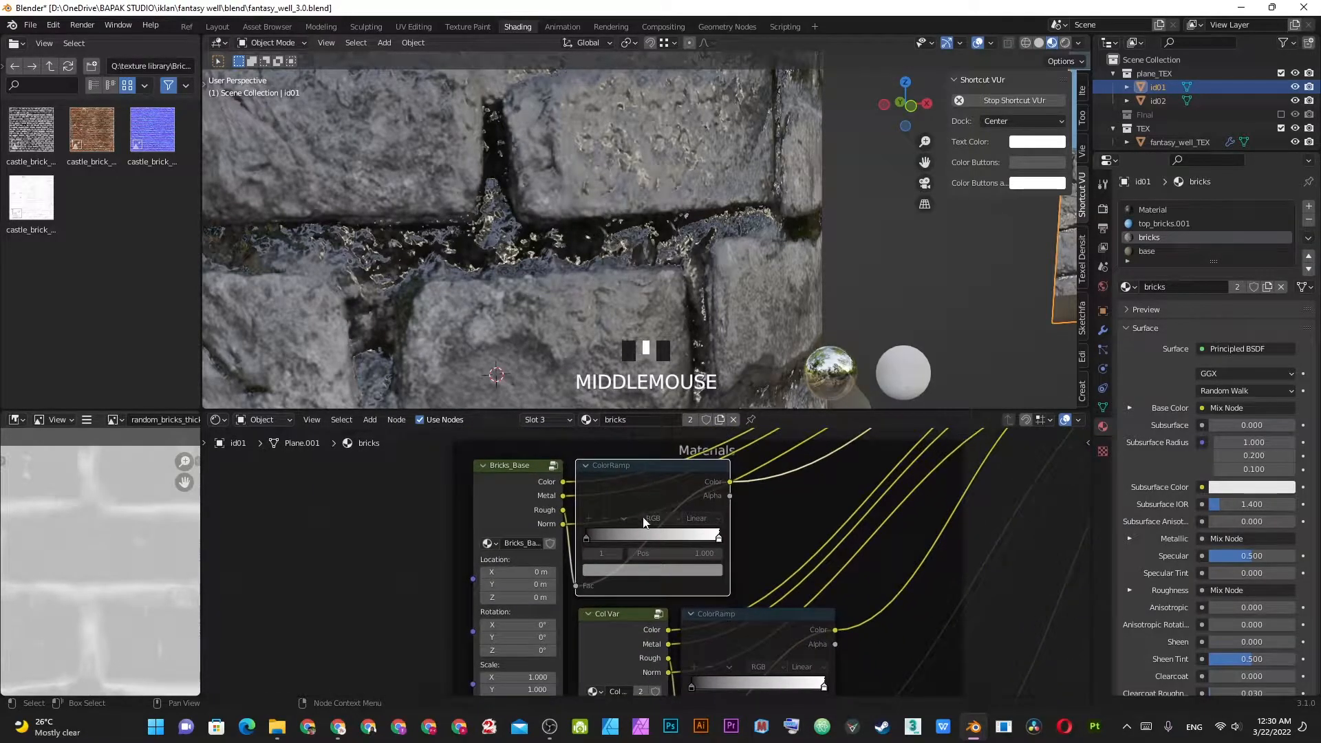
pyautogui.press('m')
pyautogui.scroll(2, 647, 524)
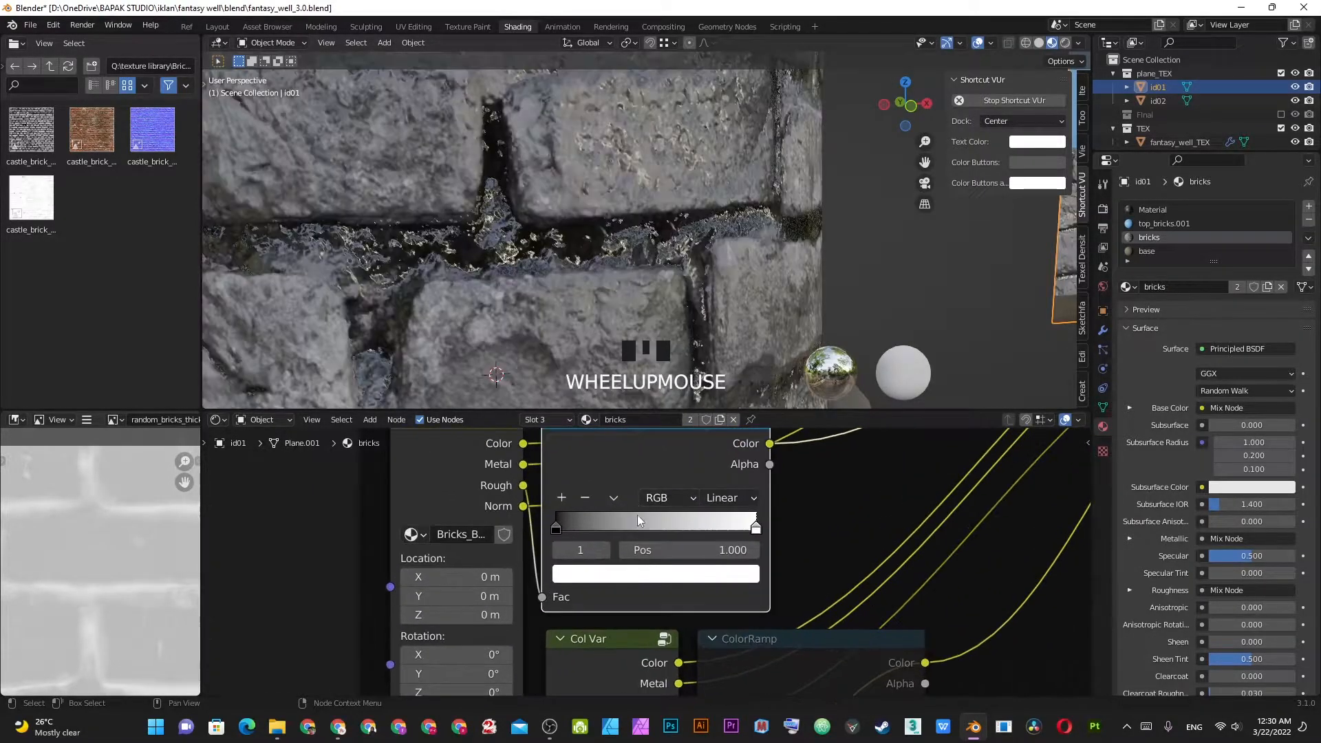
pyautogui.click(613, 498)
pyautogui.click(649, 517)
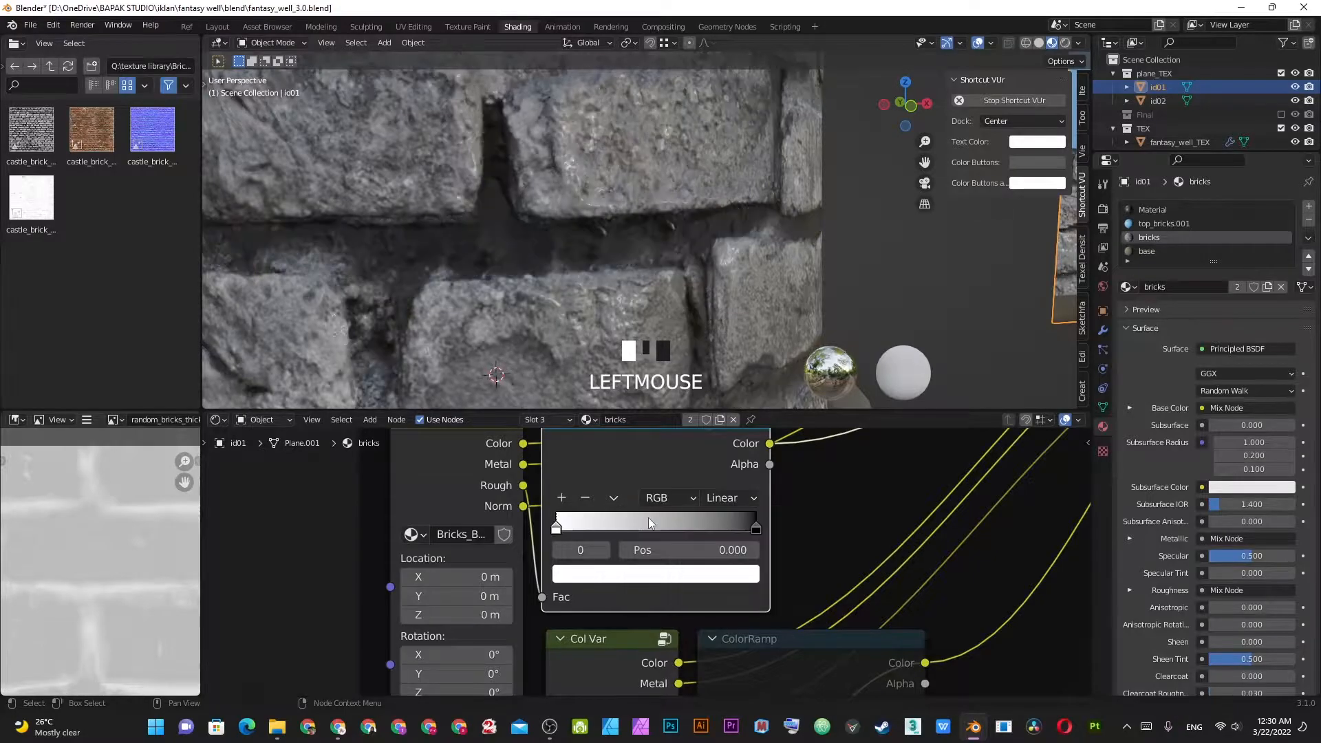
# - Preview the Bricks_Base ColorRamp output on the well, then restore the Principled BSDF as the material output
pyautogui.scroll(-4, 654, 247)
pyautogui.moveTo(653, 246); pyautogui.dragTo(576, 237, button='middle')
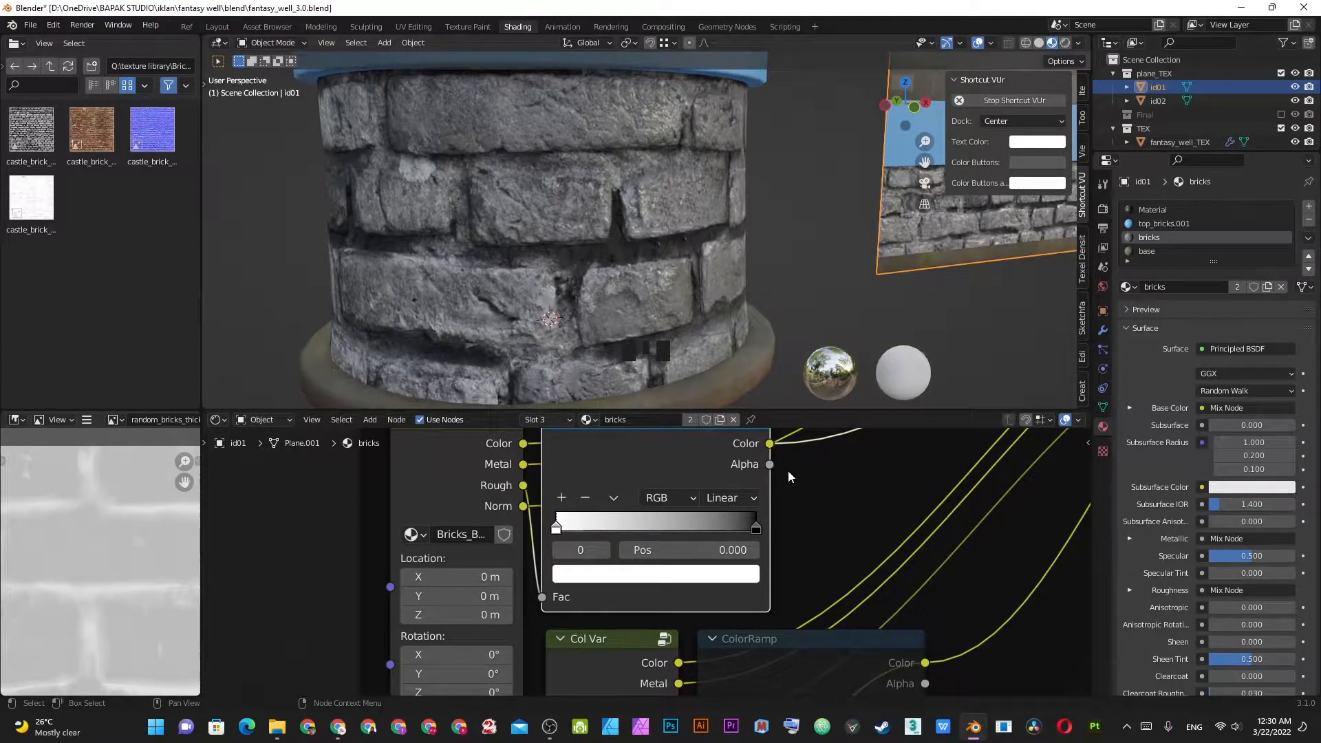
pyautogui.keyDown('ctrl'); pyautogui.keyDown('shift'); pyautogui.click(742, 447); pyautogui.keyUp('shift'); pyautogui.keyUp('ctrl')
pyautogui.moveTo(593, 230); pyautogui.dragTo(581, 257, button='middle')
pyautogui.scroll(5, 505, 295)
pyautogui.scroll(-5, 505, 296)
pyautogui.moveTo(505, 296); pyautogui.dragTo(709, 237, button='middle')
pyautogui.moveTo(617, 228); pyautogui.dragTo(536, 217, button='middle')
pyautogui.scroll(-4, 957, 431)
pyautogui.moveTo(957, 431); pyautogui.dragTo(523, 509, button='middle')
pyautogui.moveTo(980, 506); pyautogui.dragTo(876, 506, button='middle')
pyautogui.keyDown('ctrl'); pyautogui.keyDown('shift'); pyautogui.click(877, 507); pyautogui.keyUp('shift'); pyautogui.keyUp('ctrl')
pyautogui.keyDown('shift'); pyautogui.moveTo(873, 344); pyautogui.dragTo(626, 291, button='middle'); pyautogui.keyUp('shift')
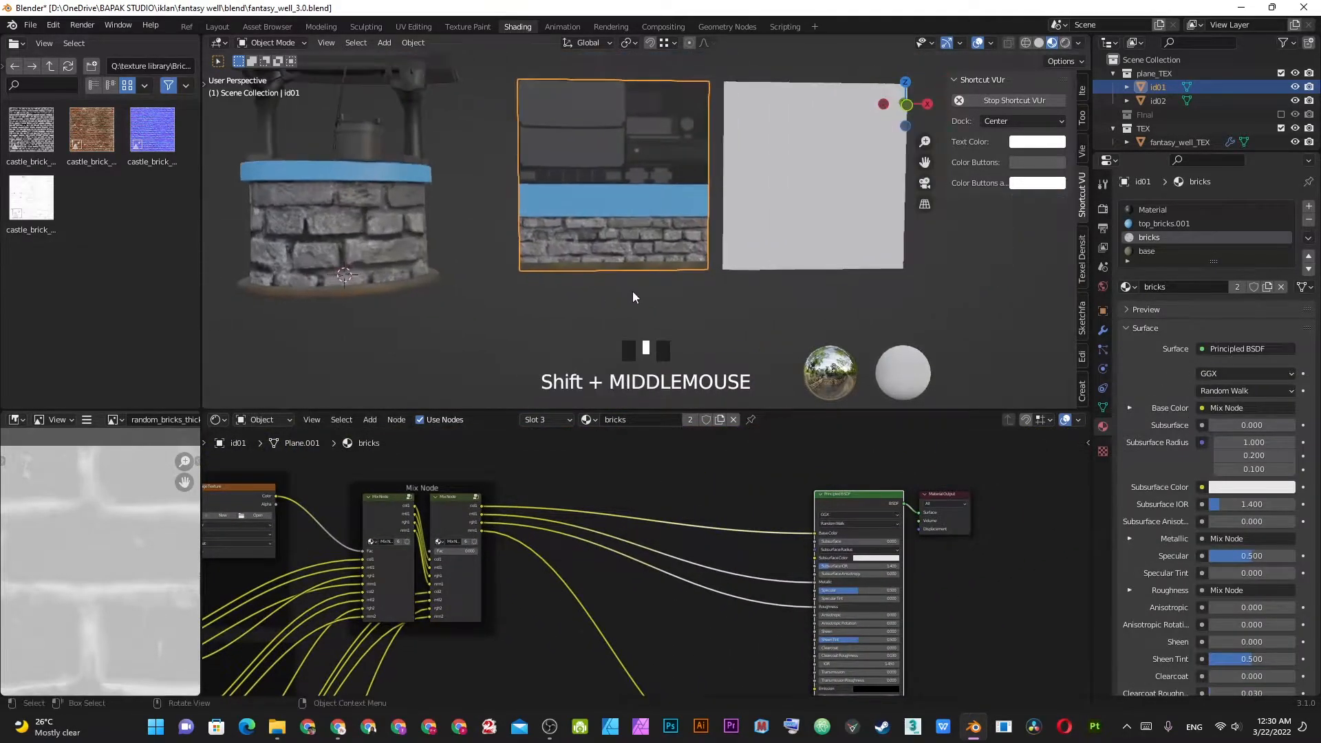
# - Set the Bricks_Base node's X, Y and Z scale to 2
pyautogui.scroll(4, 628, 296)
pyautogui.scroll(-1, 535, 593)
pyautogui.keyDown('shift'); pyautogui.moveTo(535, 596); pyautogui.dragTo(919, 452, button='middle'); pyautogui.keyUp('shift')
pyautogui.keyDown('shift'); pyautogui.moveTo(618, 556); pyautogui.dragTo(688, 569, button='middle'); pyautogui.keyUp('shift')
pyautogui.scroll(3, 644, 543)
pyautogui.scroll(2, 654, 524)
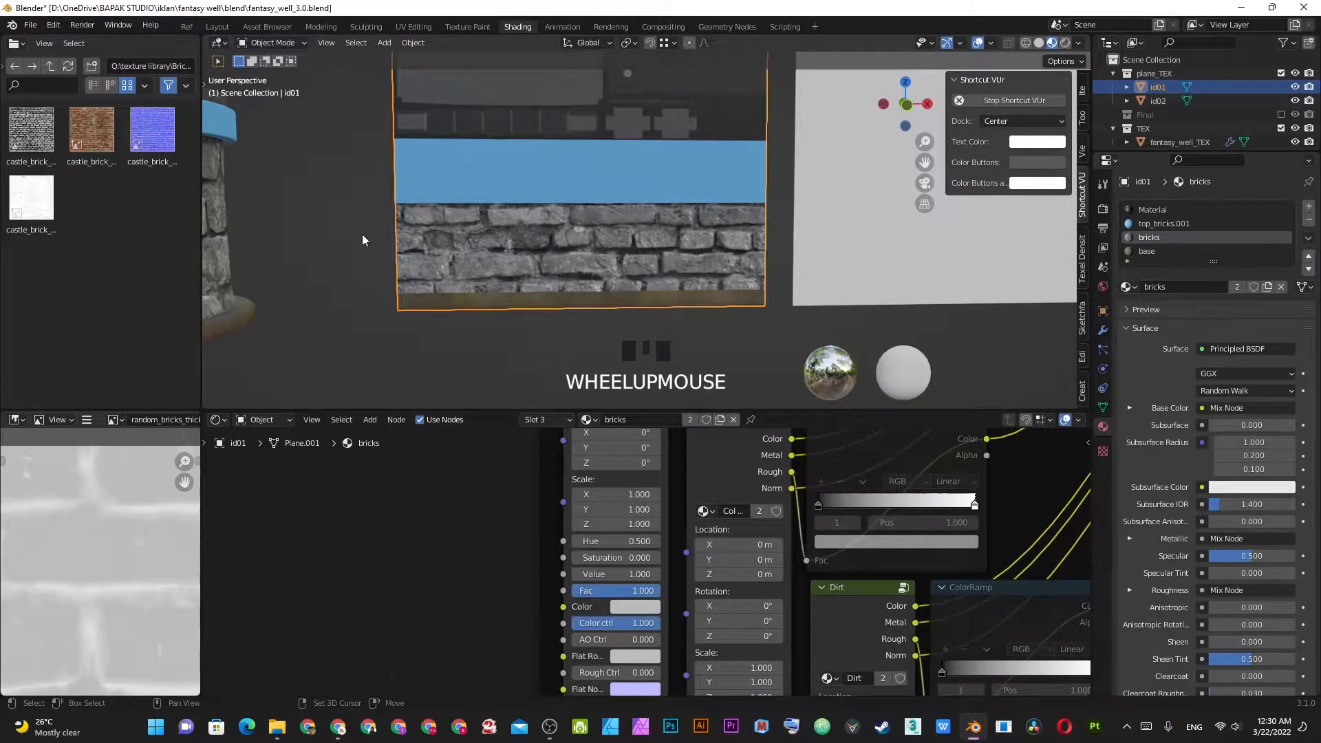
pyautogui.keyDown('shift'); pyautogui.moveTo(364, 239); pyautogui.dragTo(864, 276, button='middle'); pyautogui.keyUp('shift')
pyautogui.moveTo(643, 526); pyautogui.dragTo(627, 489)
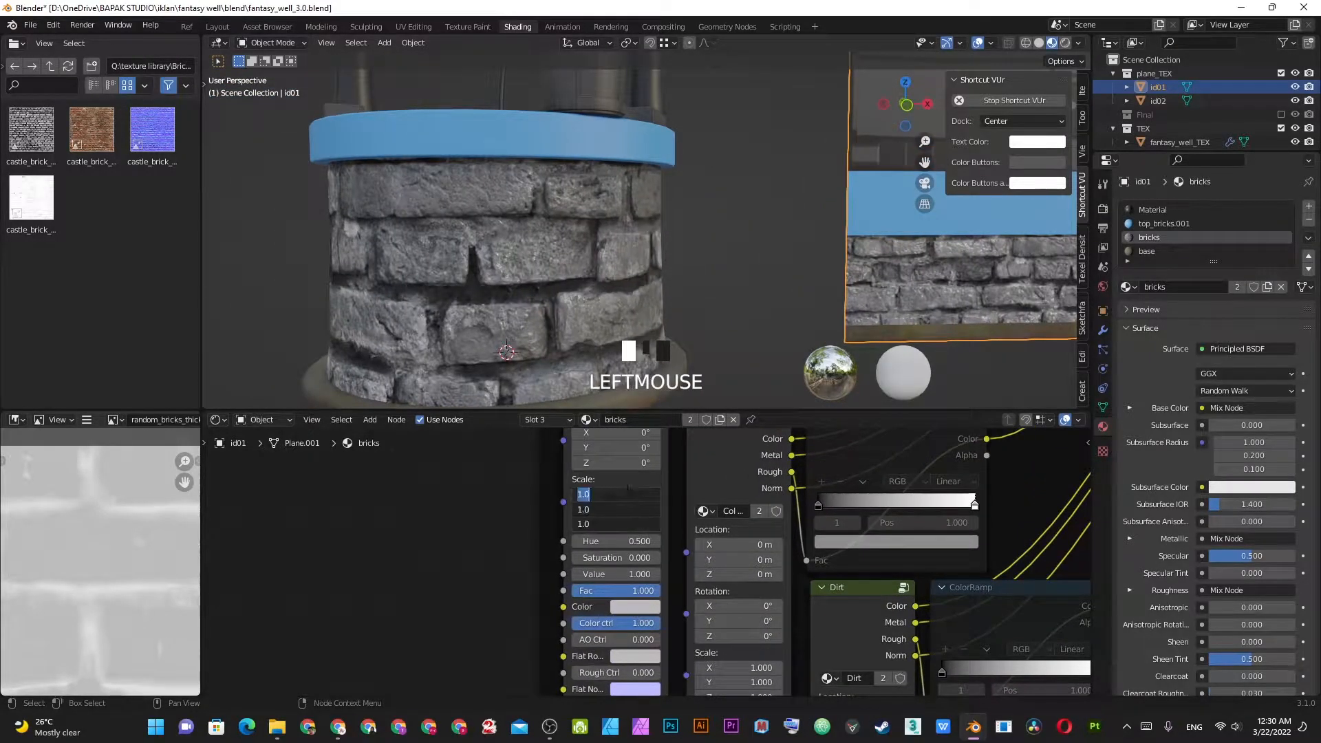
pyautogui.press('KP_Enter')
pyautogui.moveTo(525, 244); pyautogui.dragTo(755, 219, button='middle')
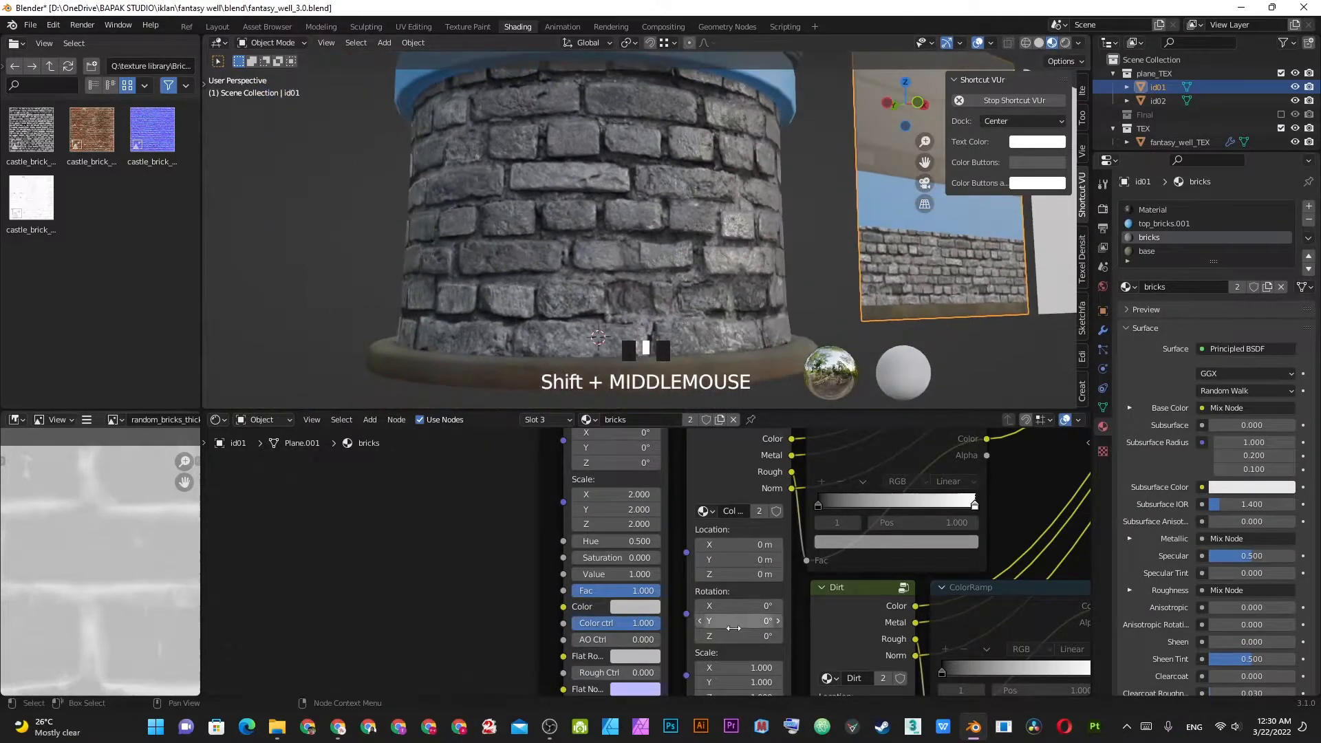
pyautogui.keyDown('shift'); pyautogui.moveTo(629, 494); pyautogui.dragTo(649, 583, button='middle'); pyautogui.keyUp('shift')
pyautogui.scroll(2, 649, 583)
pyautogui.keyDown('shift'); pyautogui.moveTo(638, 530); pyautogui.dragTo(635, 485); pyautogui.keyUp('shift')
pyautogui.keyDown('shift'); pyautogui.rightClick(640, 530); pyautogui.keyUp('shift')
pyautogui.scroll(-4, 677, 519)
pyautogui.scroll(-2, 682, 265)
pyautogui.moveTo(685, 253); pyautogui.dragTo(633, 227, button='middle')
pyautogui.scroll(2, 737, 261)
pyautogui.scroll(-3, 688, 281)
pyautogui.scroll(3, 633, 227)
# - Set the Bricks_Base node's Saturation to 1 and its Color ctrl to 0
pyautogui.moveTo(596, 582); pyautogui.dragTo(636, 572, button='middle')
pyautogui.scroll(1, 703, 583)
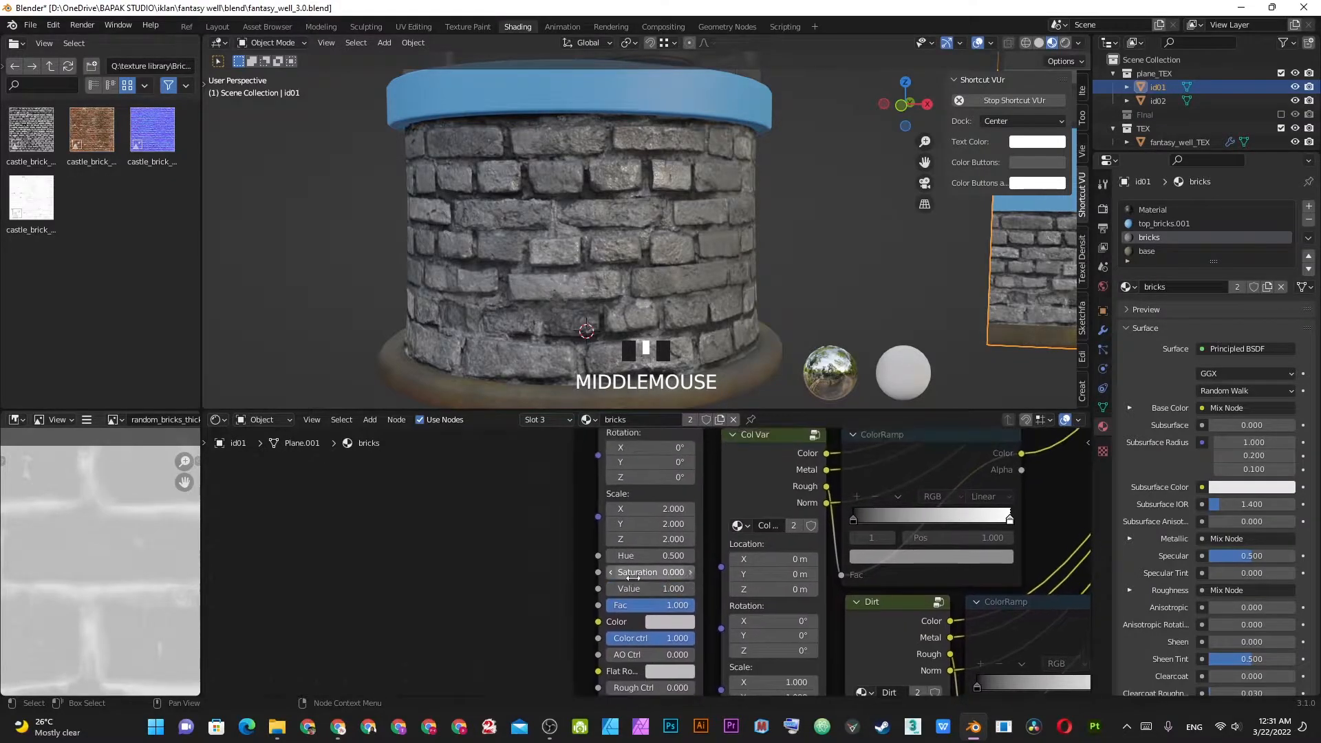
pyautogui.click(634, 573)
pyautogui.write('1')
pyautogui.press('KP_Enter')
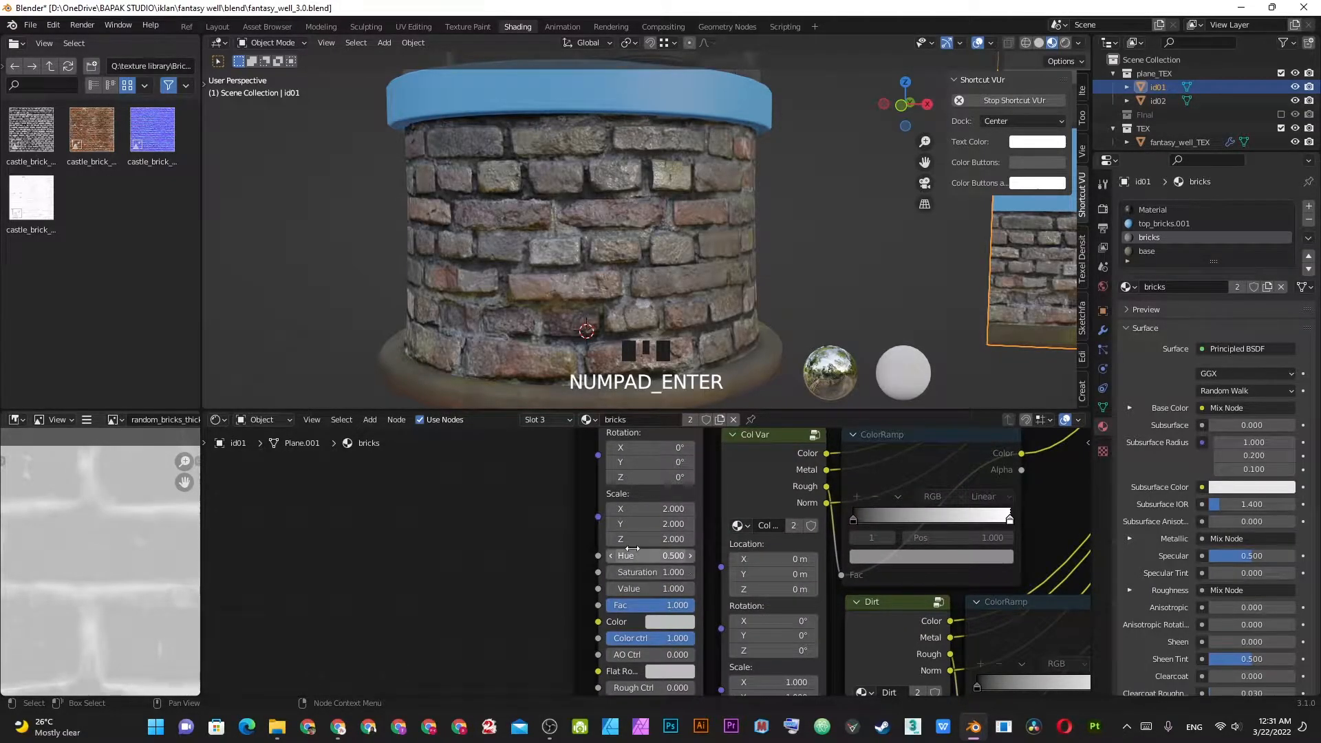
pyautogui.moveTo(688, 656); pyautogui.dragTo(691, 520, button='middle')
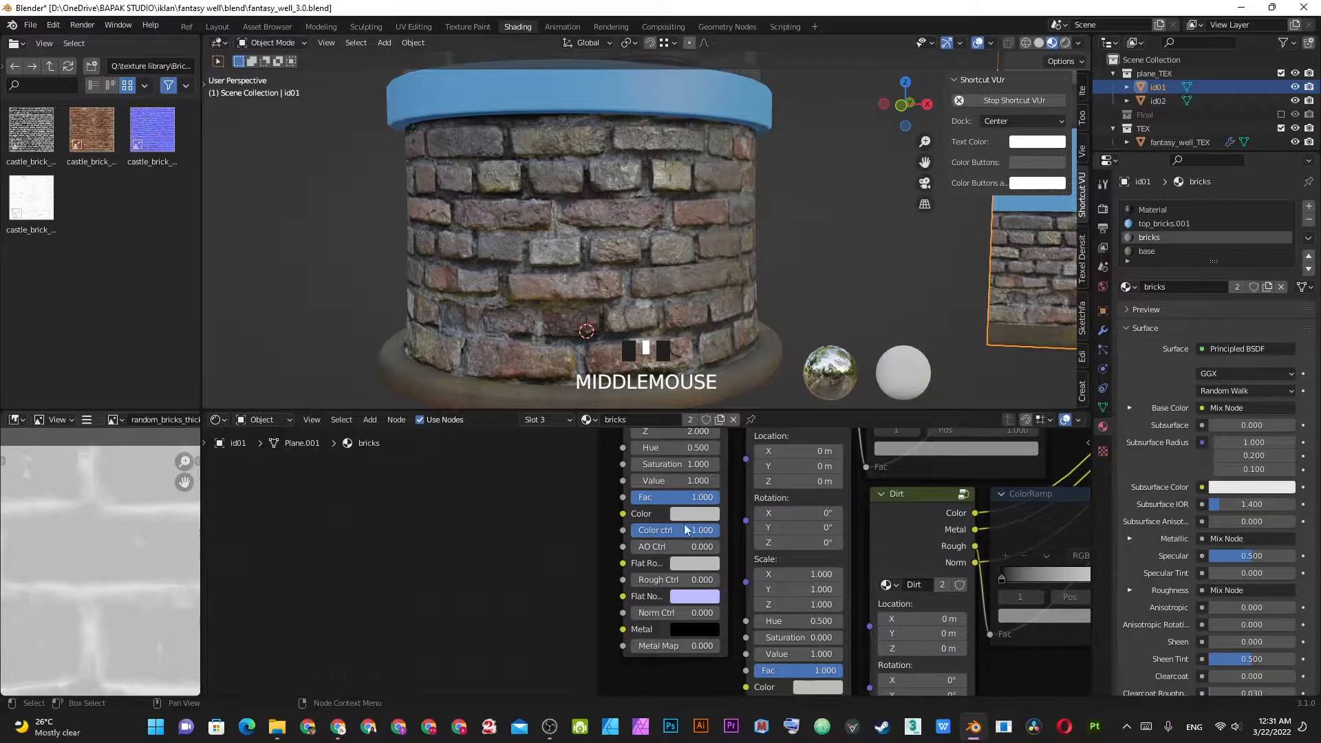
pyautogui.moveTo(693, 531); pyautogui.dragTo(633, 531)
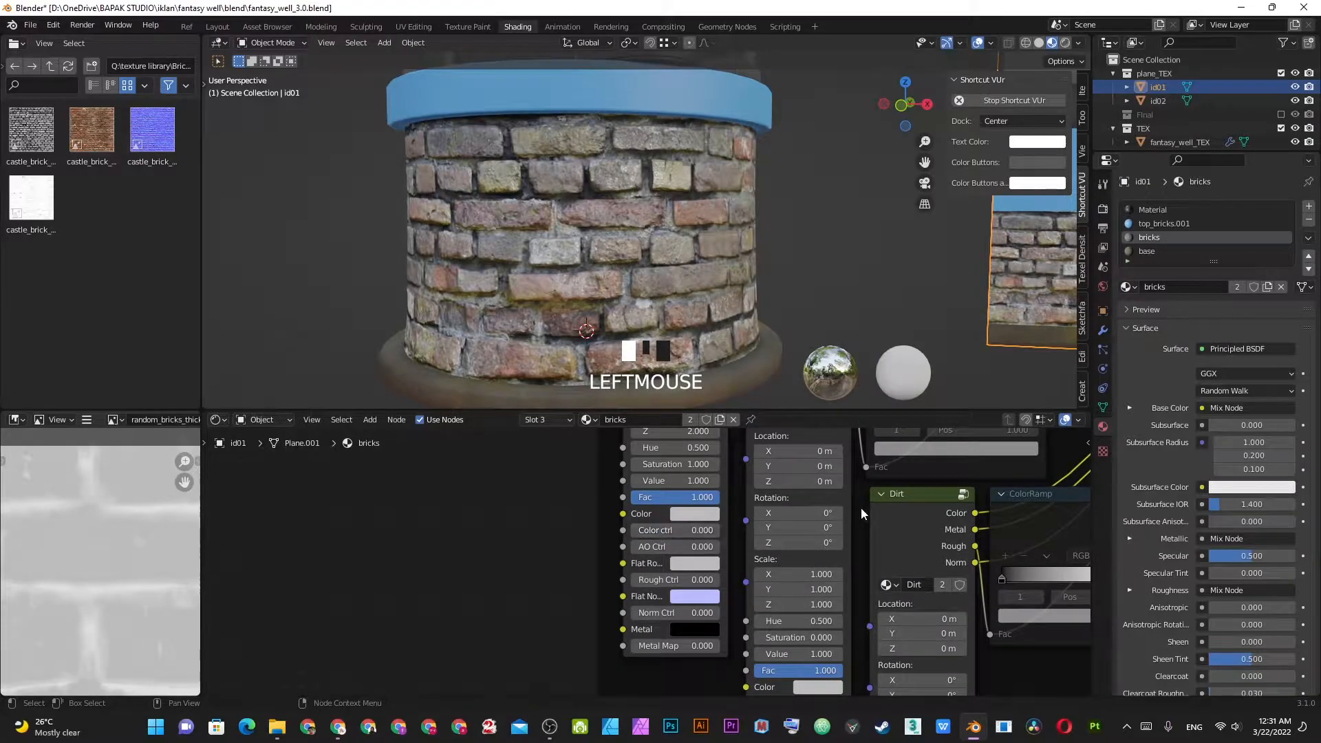
pyautogui.moveTo(703, 503)
pyautogui.mouseDown()
pyautogui.moveTo(677, 502)
pyautogui.moveTo(704, 502)
pyautogui.mouseUp()
pyautogui.moveTo(650, 324); pyautogui.dragTo(688, 276, button='middle')
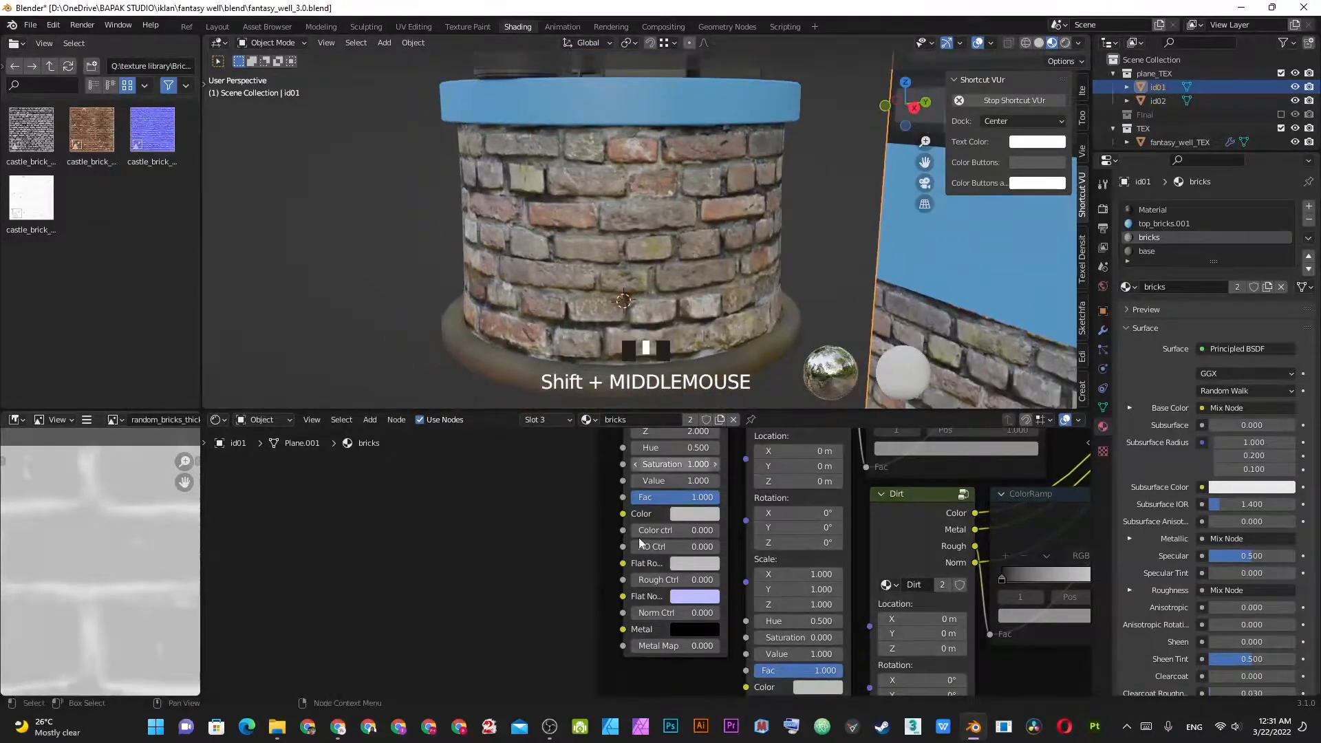
# - Try adjusting the Bricks_Base node's AO Ctrl value and check its effect on the wall
pyautogui.moveTo(675, 547)
pyautogui.mouseDown()
pyautogui.moveTo(695, 548)
pyautogui.moveTo(676, 547)
pyautogui.mouseUp()
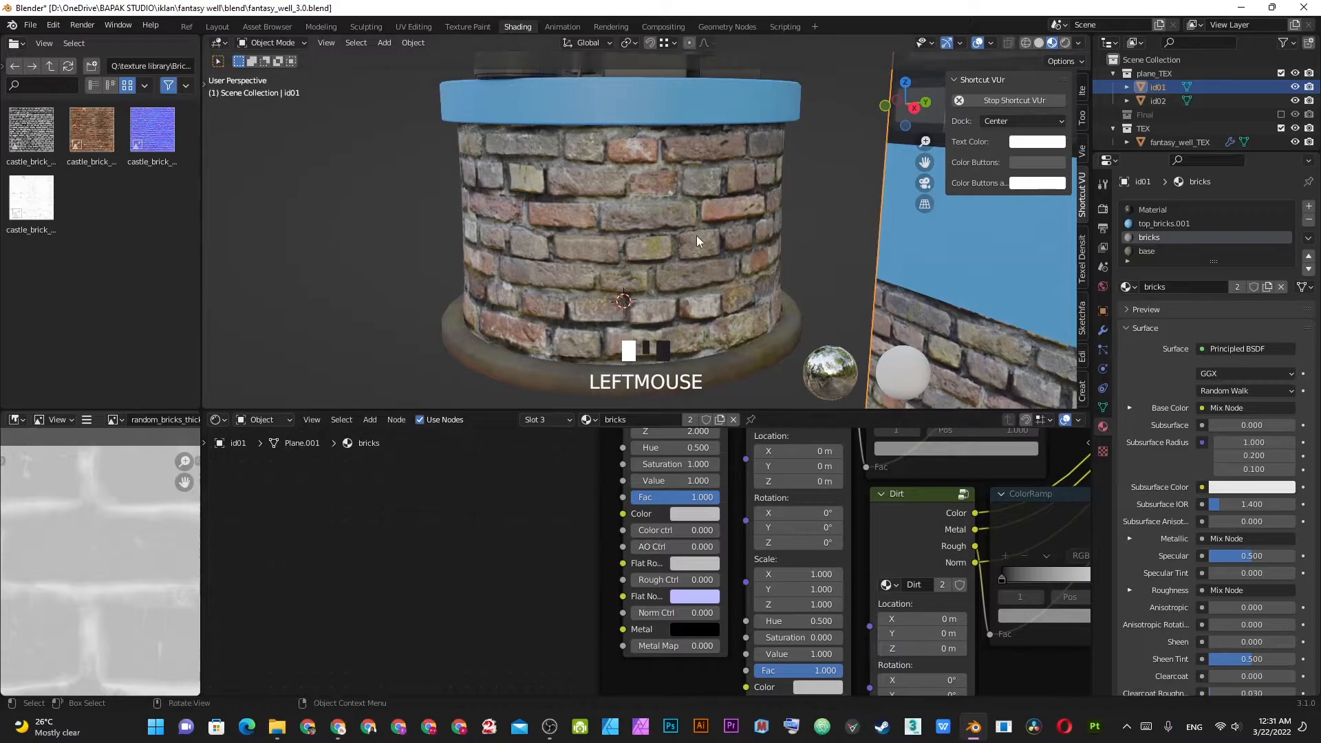
pyautogui.moveTo(697, 240); pyautogui.dragTo(811, 233, button='middle')
pyautogui.scroll(2, 710, 225)
pyautogui.scroll(-2, 658, 248)
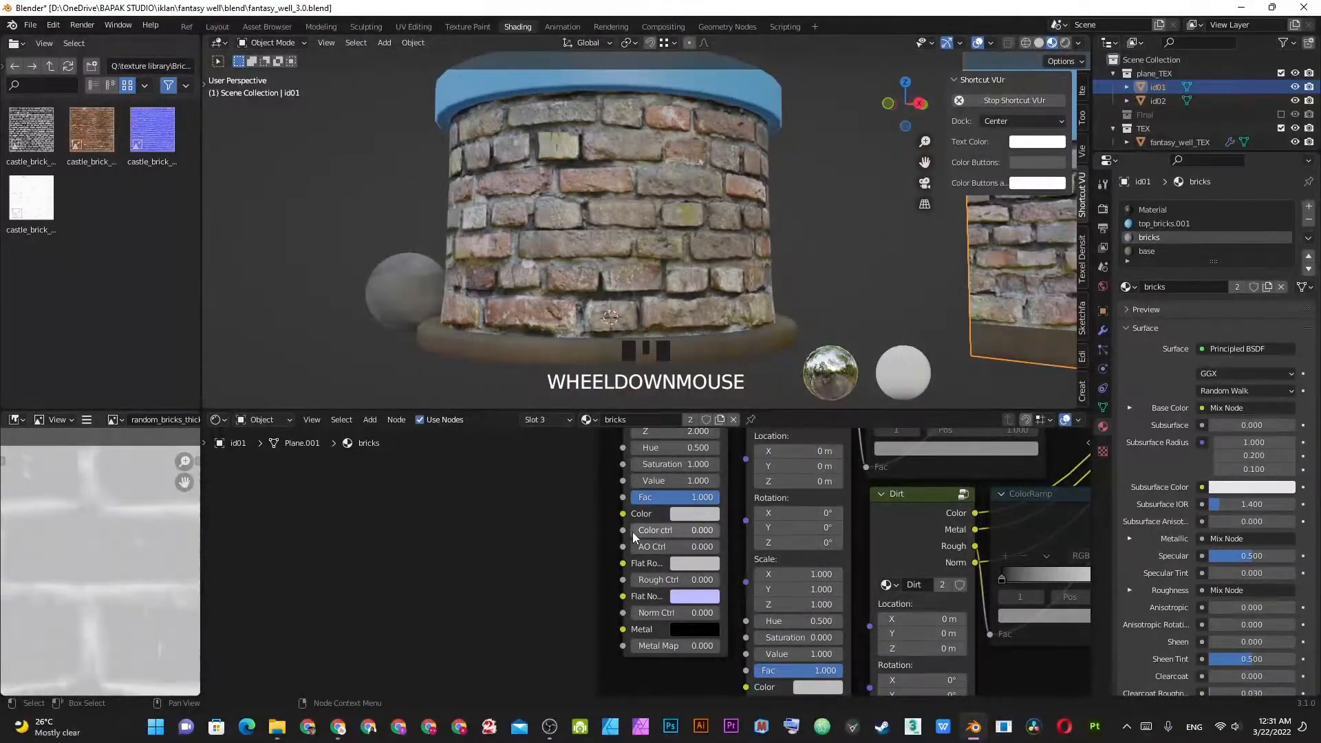
# - Load random_bricks_thick_ao_2k.jpg into the empty image texture node inside the Bricks_Base group and set its color space to Non-Color
pyautogui.press('Tab')
pyautogui.scroll(-3, 894, 478)
pyautogui.moveTo(895, 477); pyautogui.dragTo(639, 495, button='middle')
pyautogui.scroll(3, 792, 547)
pyautogui.moveTo(910, 551); pyautogui.dragTo(709, 505, button='middle')
pyautogui.scroll(2, 695, 516)
pyautogui.click(678, 527)
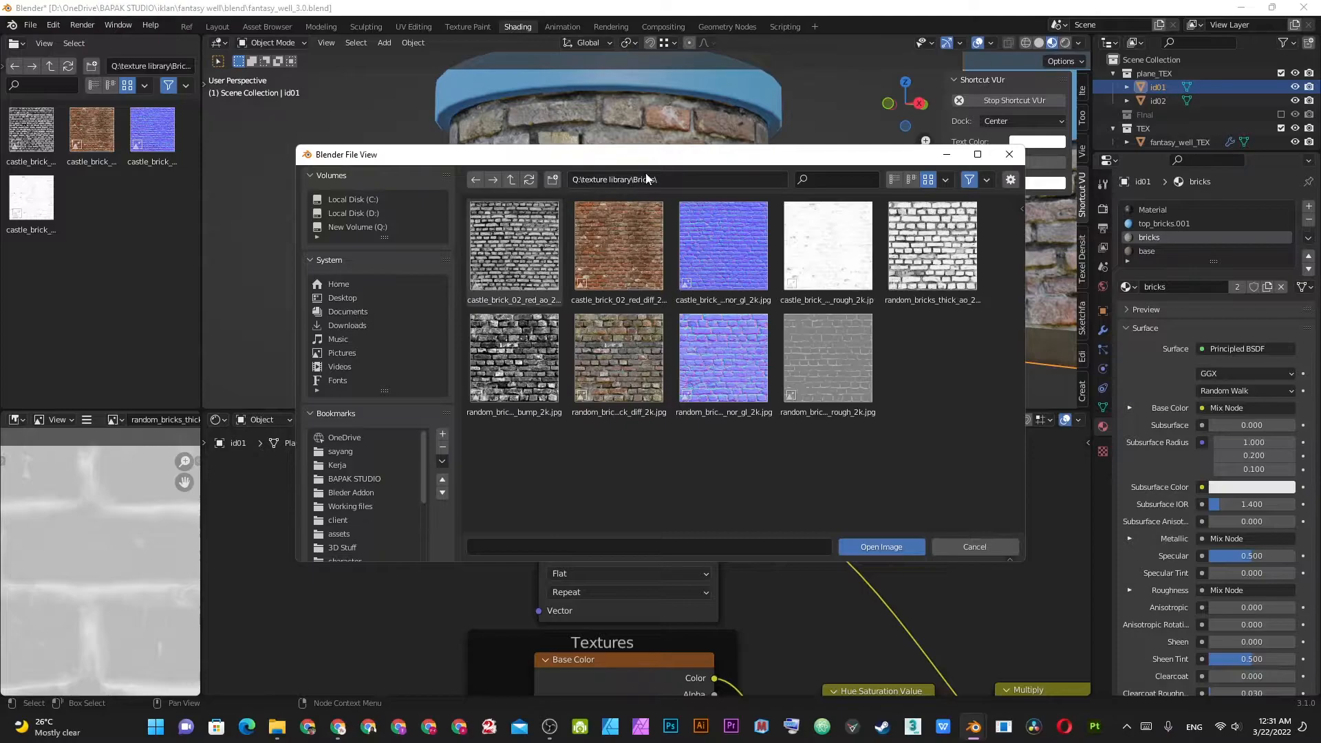
pyautogui.click(929, 229)
pyautogui.doubleClick(929, 229)
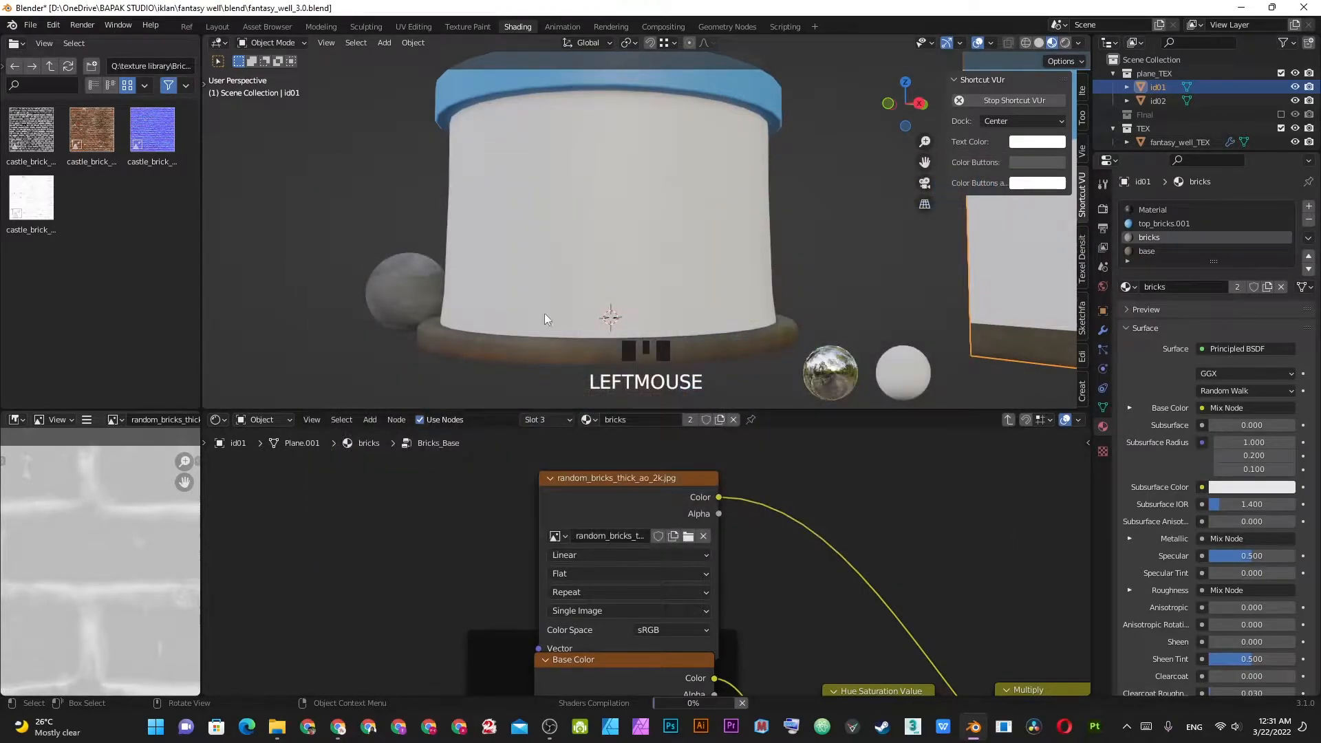
pyautogui.click(644, 630)
pyautogui.press('n')
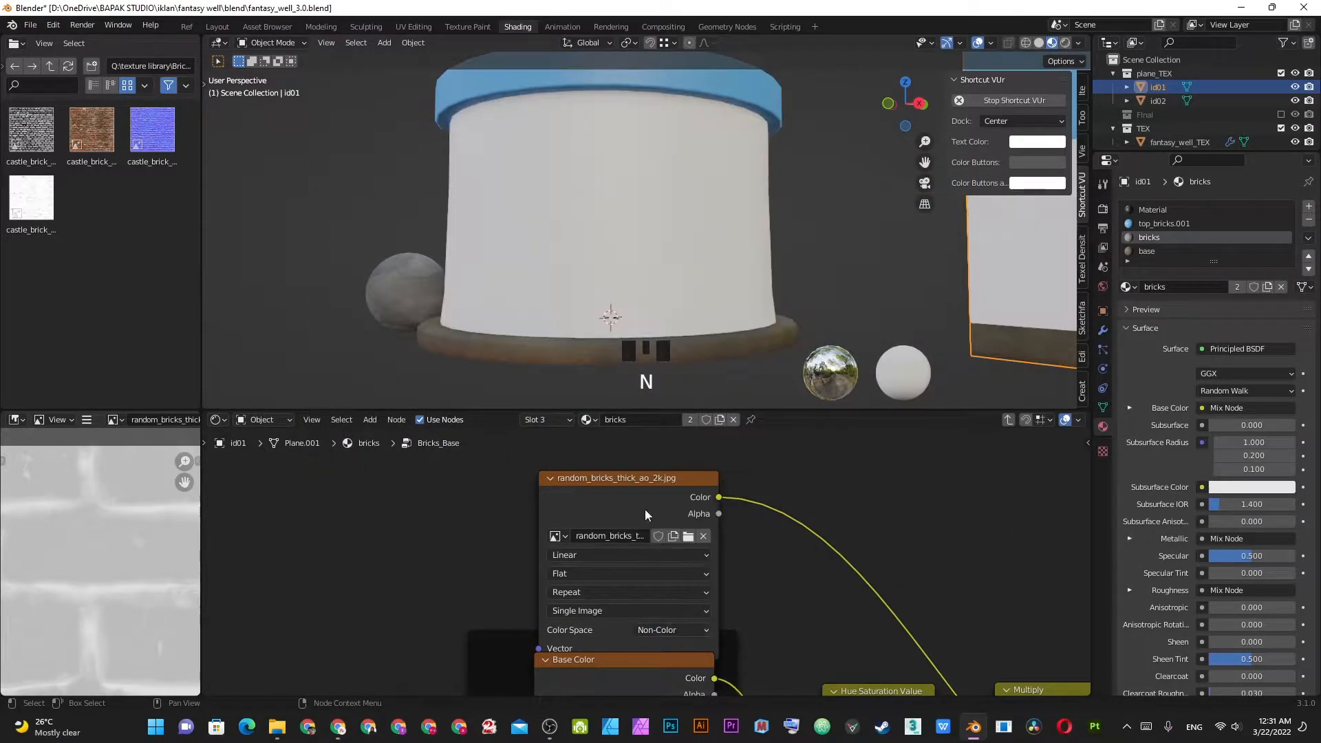
# - Leave the group and set the Bricks_Base node's AO Ctrl to 0.5
pyautogui.press('Tab')
pyautogui.scroll(-4, 766, 526)
pyautogui.moveTo(769, 531); pyautogui.dragTo(743, 485, button='middle')
pyautogui.scroll(4, 743, 512)
pyautogui.moveTo(614, 478); pyautogui.dragTo(679, 478)
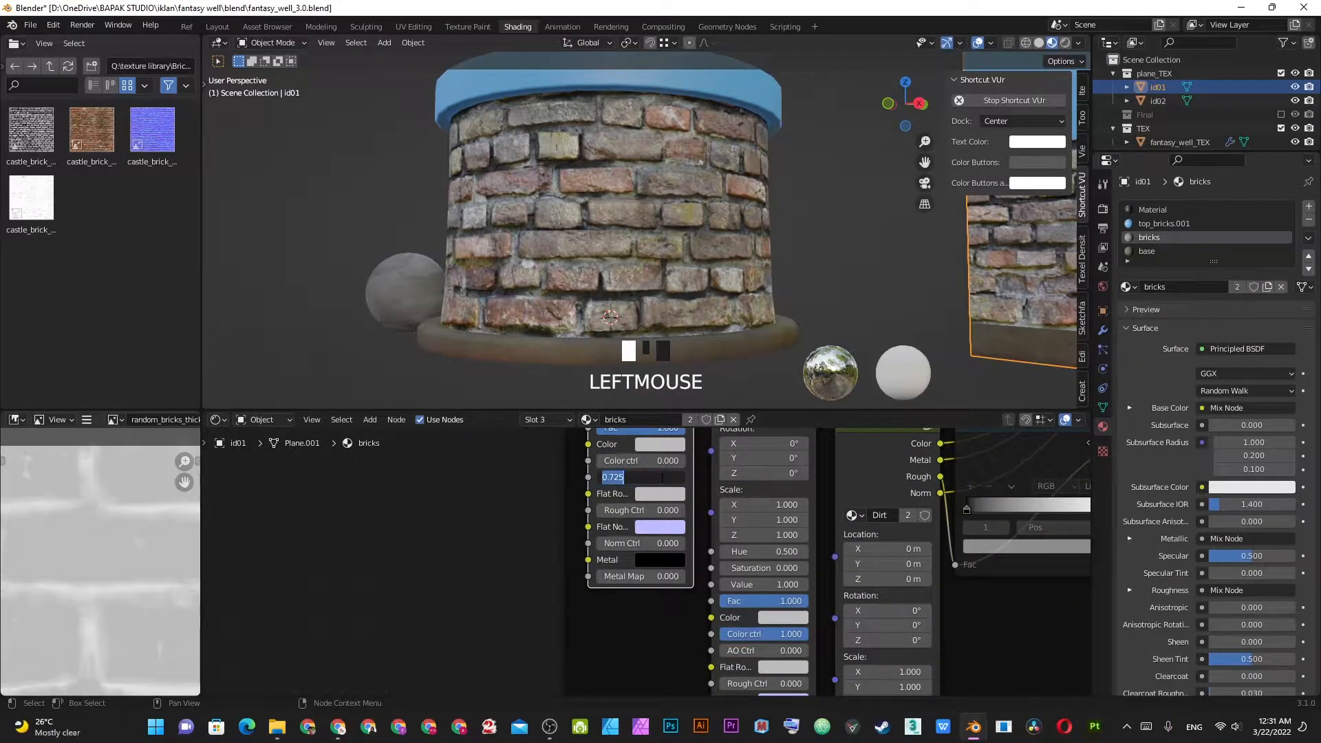
pyautogui.press('KP_Enter')
# - Inside the Bricks_Base group, connect the shared mapping vector to the AO image texture's Vector input, then leave the group
pyautogui.press('Tab')
pyautogui.scroll(-3, 660, 477)
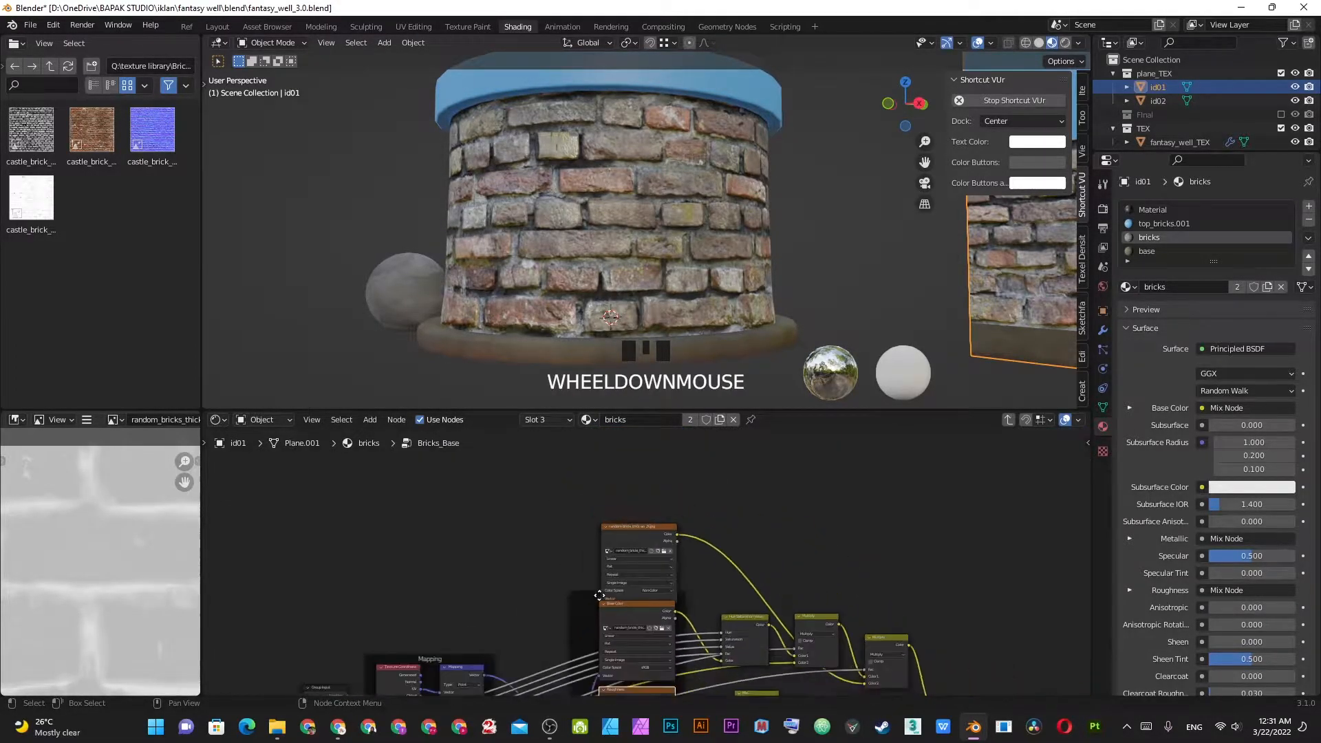
pyautogui.scroll(3, 695, 511)
pyautogui.scroll(1, 703, 475)
pyautogui.scroll(-2, 696, 510)
pyautogui.moveTo(696, 516); pyautogui.dragTo(690, 498, button='middle')
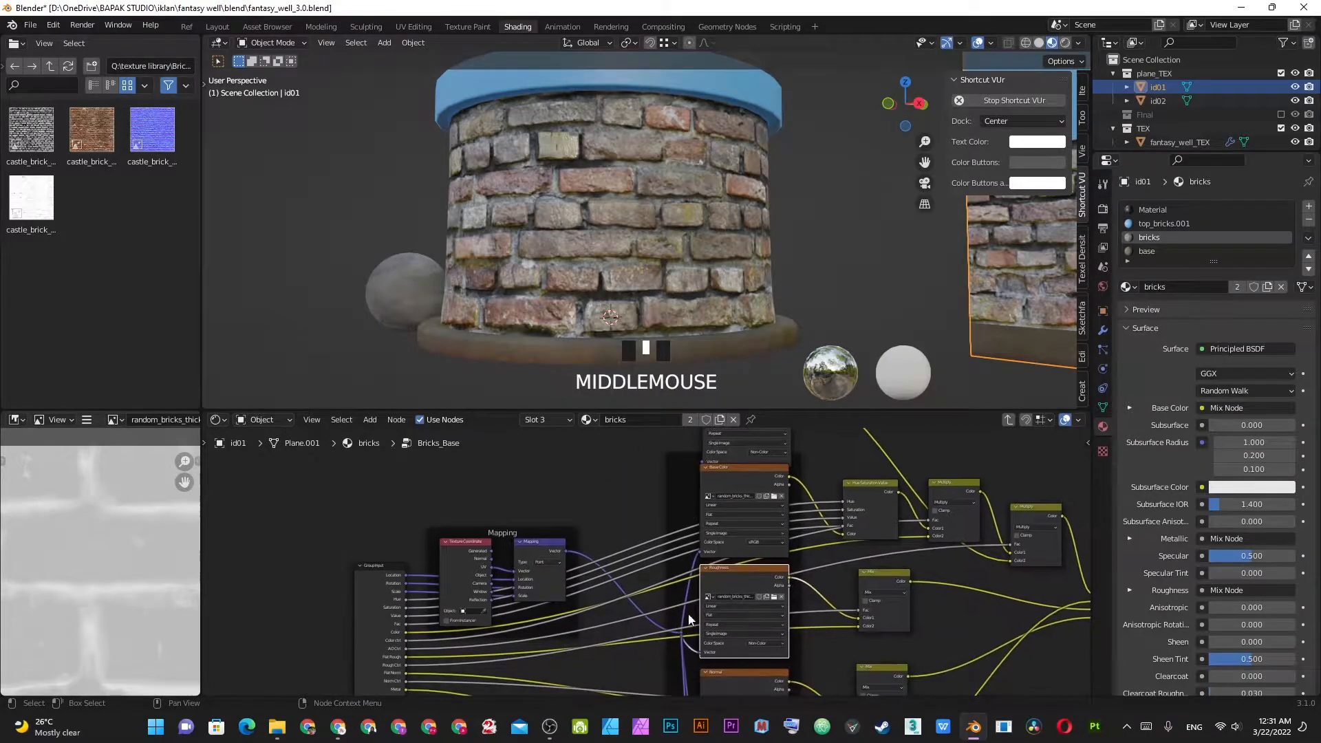
pyautogui.moveTo(700, 462); pyautogui.dragTo(681, 630)
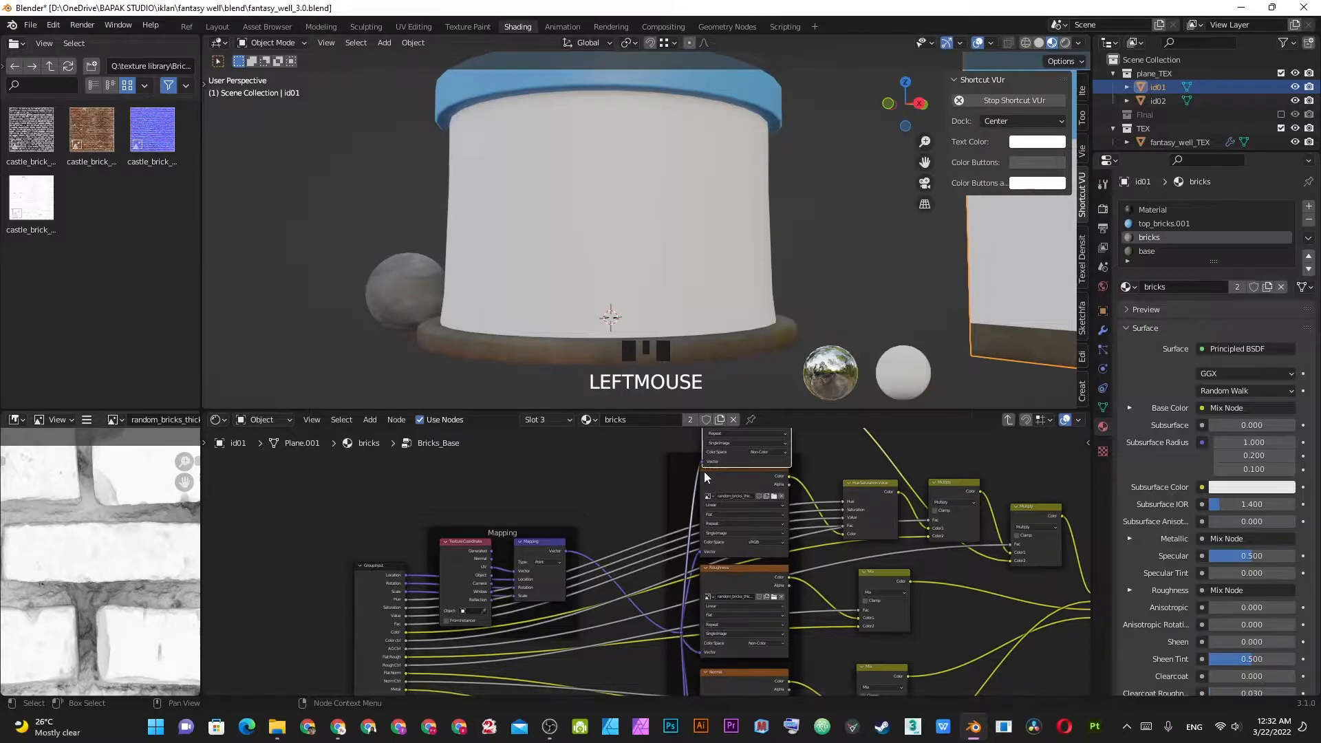
pyautogui.press('Tab')
# - Examine the brick wall with its ambient occlusion from several angles, both close up and with the whole well in view
pyautogui.scroll(2, 689, 585)
pyautogui.moveTo(681, 591); pyautogui.dragTo(701, 611, button='middle')
pyautogui.scroll(1, 665, 504)
pyautogui.moveTo(716, 180); pyautogui.dragTo(712, 143, button='middle')
pyautogui.scroll(4, 638, 237)
pyautogui.scroll(-6, 440, 176)
pyautogui.moveTo(560, 201)
pyautogui.mouseDown(button='middle')
pyautogui.moveTo(741, 230)
pyautogui.moveTo(669, 188)
pyautogui.moveTo(803, 204)
pyautogui.moveTo(618, 227)
pyautogui.moveTo(583, 203)
pyautogui.mouseUp(button='middle')
pyautogui.scroll(3, 764, 258)
pyautogui.scroll(-1, 766, 262)
pyautogui.scroll(-6, 618, 227)
pyautogui.scroll(7, 585, 216)
pyautogui.scroll(-2, 585, 216)
pyautogui.scroll(-5, 629, 223)
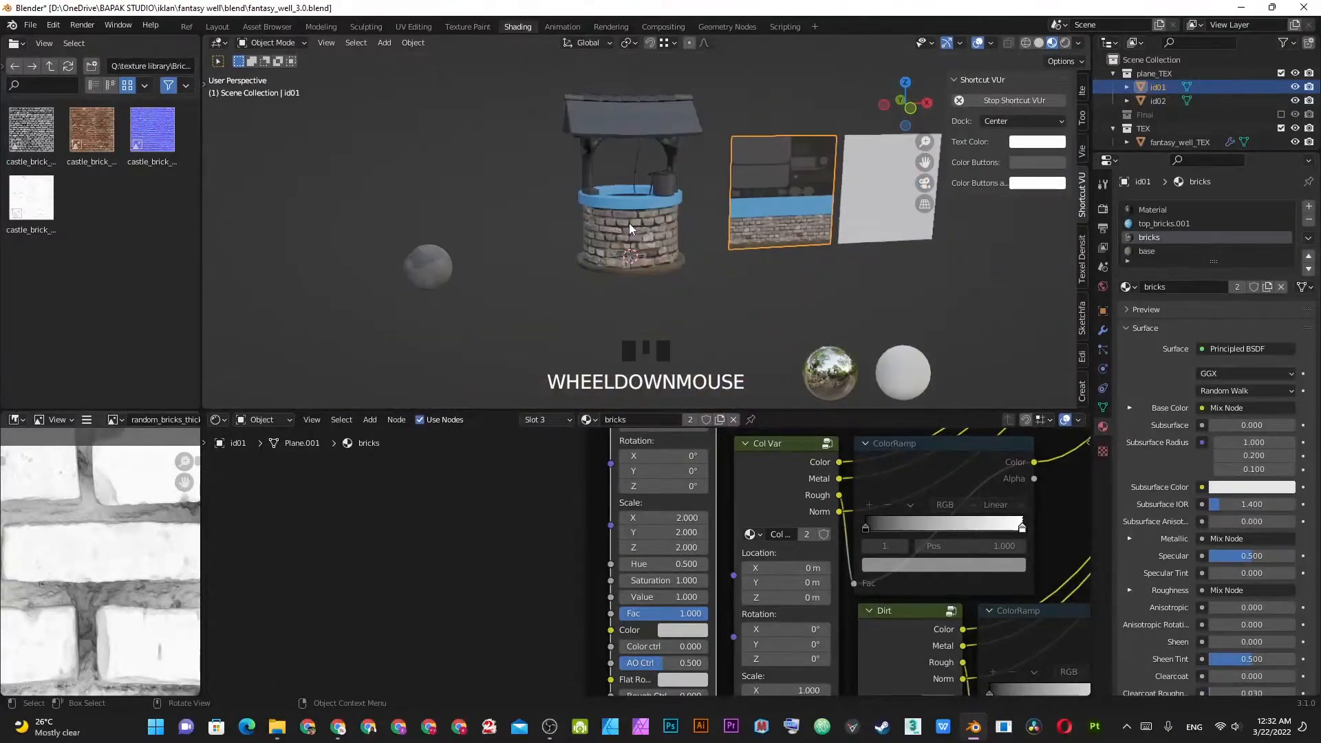
pyautogui.scroll(4, 634, 224)
pyautogui.moveTo(678, 214)
pyautogui.mouseDown(button='middle')
pyautogui.moveTo(757, 230)
pyautogui.moveTo(715, 237)
pyautogui.moveTo(603, 214)
pyautogui.moveTo(618, 206)
pyautogui.moveTo(658, 228)
pyautogui.mouseUp(button='middle')
pyautogui.scroll(4, 709, 234)
pyautogui.scroll(-3, 709, 233)
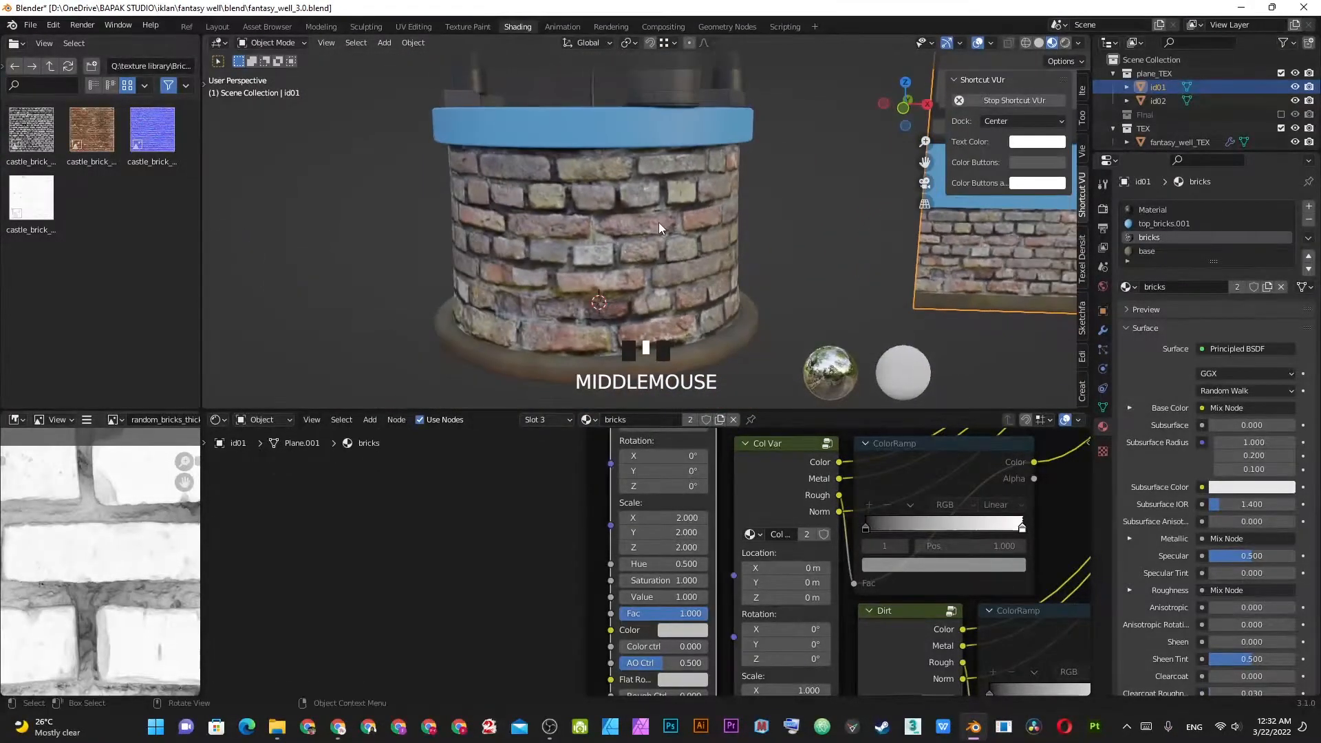
# - Try a different Saturation on the Bricks_Base node, cancel it, and set its Value to 0.5
pyautogui.moveTo(658, 476); pyautogui.dragTo(775, 571, button='middle')
pyautogui.scroll(2, 781, 555)
pyautogui.keyDown('shift'); pyautogui.moveTo(885, 542); pyautogui.dragTo(823, 625, button='middle'); pyautogui.keyUp('shift')
pyautogui.scroll(3, 776, 579)
pyautogui.keyDown('shift'); pyautogui.moveTo(673, 556); pyautogui.dragTo(826, 561); pyautogui.keyUp('shift')
pyautogui.keyDown('shift'); pyautogui.rightClick(673, 557); pyautogui.keyUp('shift')
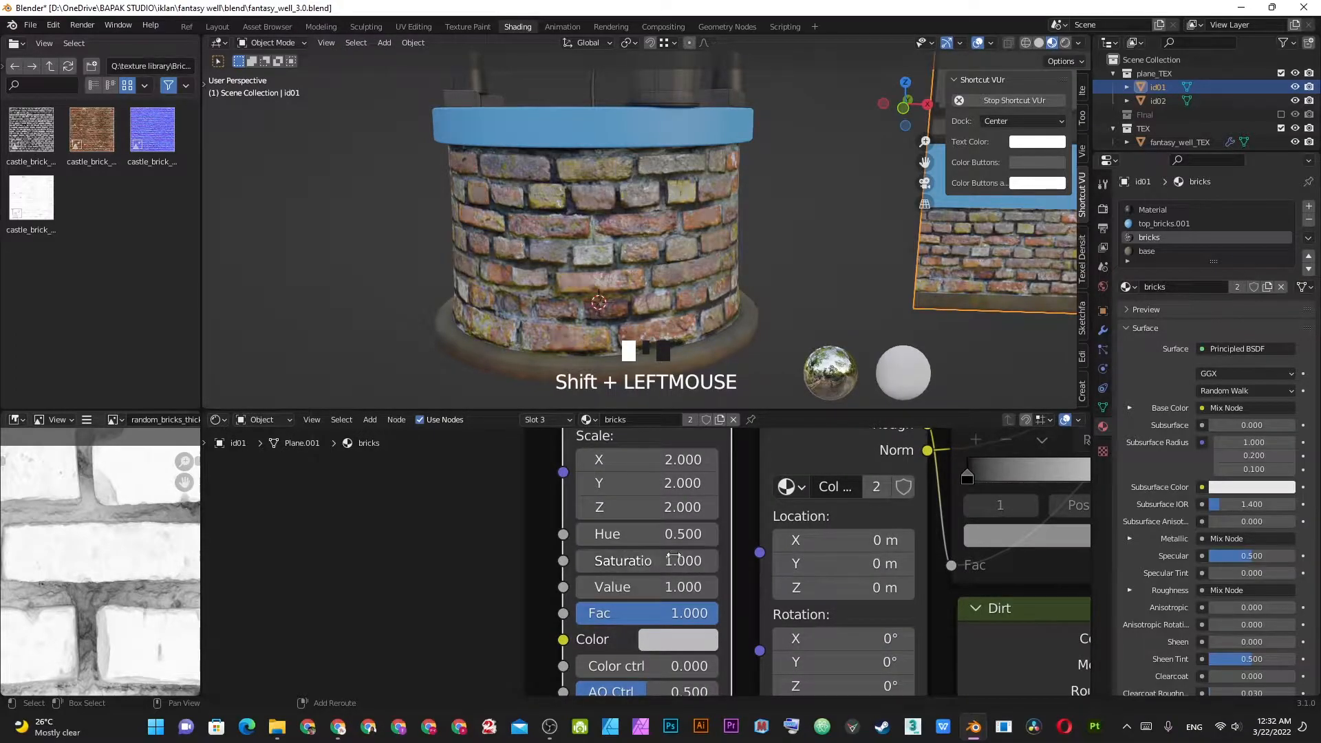
pyautogui.moveTo(645, 583)
pyautogui.keyDown('shift'); pyautogui.mouseDown()
pyautogui.moveTo(605, 584)
pyautogui.moveTo(619, 583)
pyautogui.mouseUp(); pyautogui.keyUp('shift')
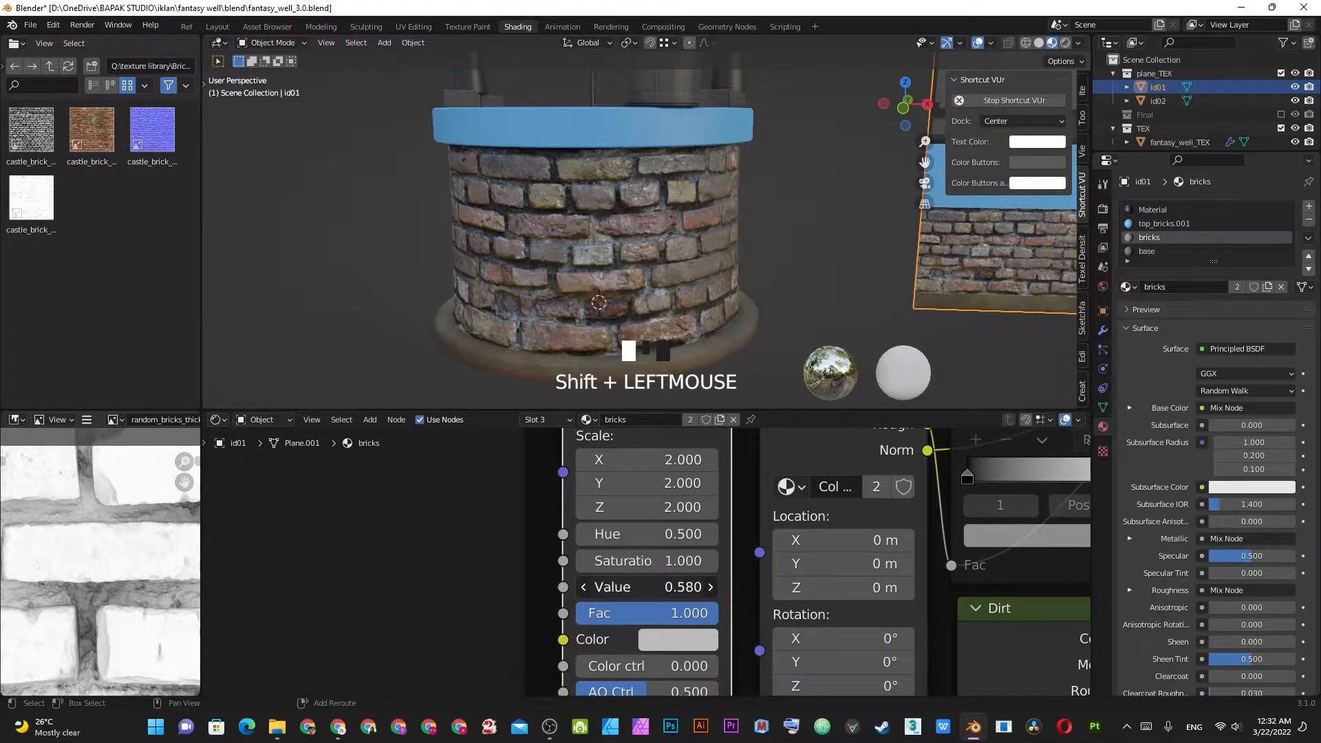
pyautogui.click(645, 585)
pyautogui.press('KP_Enter')
# - Examine the darkened bricks close up around the well's base
pyautogui.scroll(-4, 622, 203)
pyautogui.moveTo(606, 199); pyautogui.dragTo(691, 259, button='middle')
pyautogui.scroll(4, 650, 229)
pyautogui.scroll(4, 692, 181)
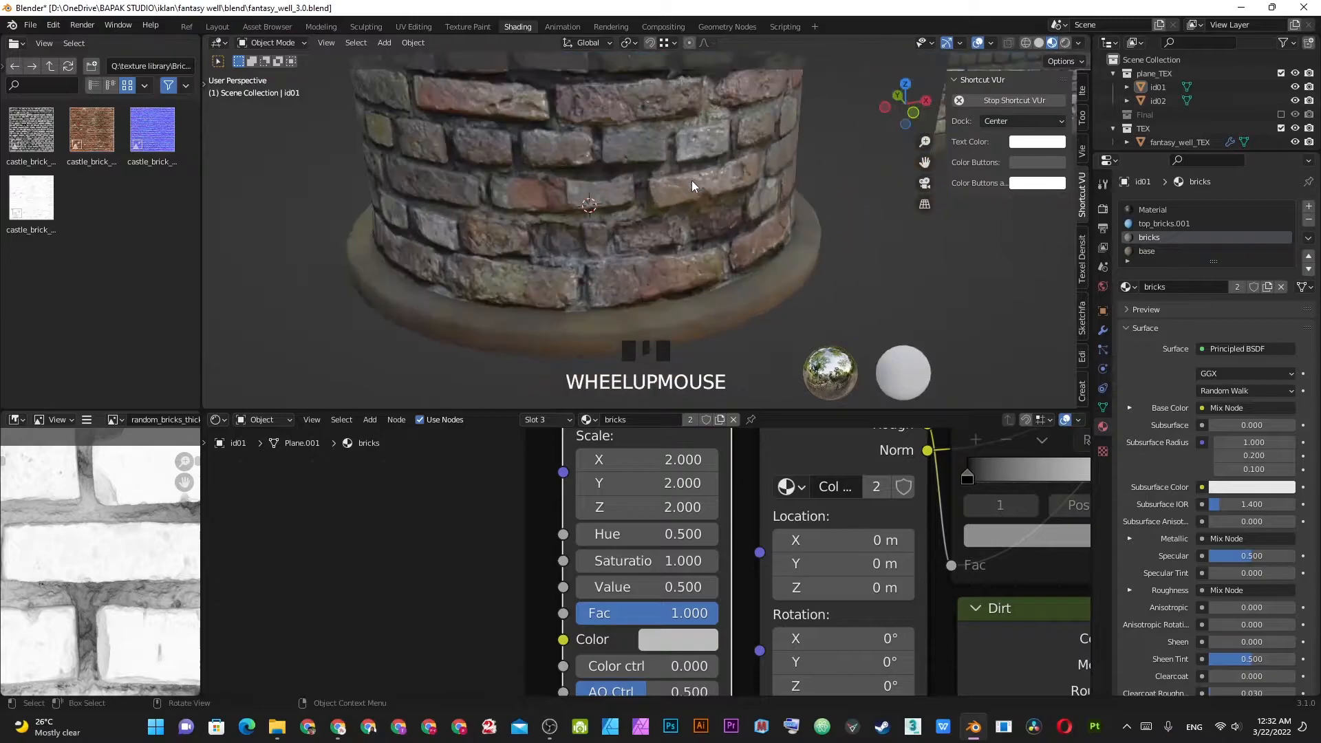
pyautogui.scroll(-4, 732, 300)
pyautogui.moveTo(732, 300); pyautogui.dragTo(692, 237, button='middle')
pyautogui.scroll(4, 692, 237)
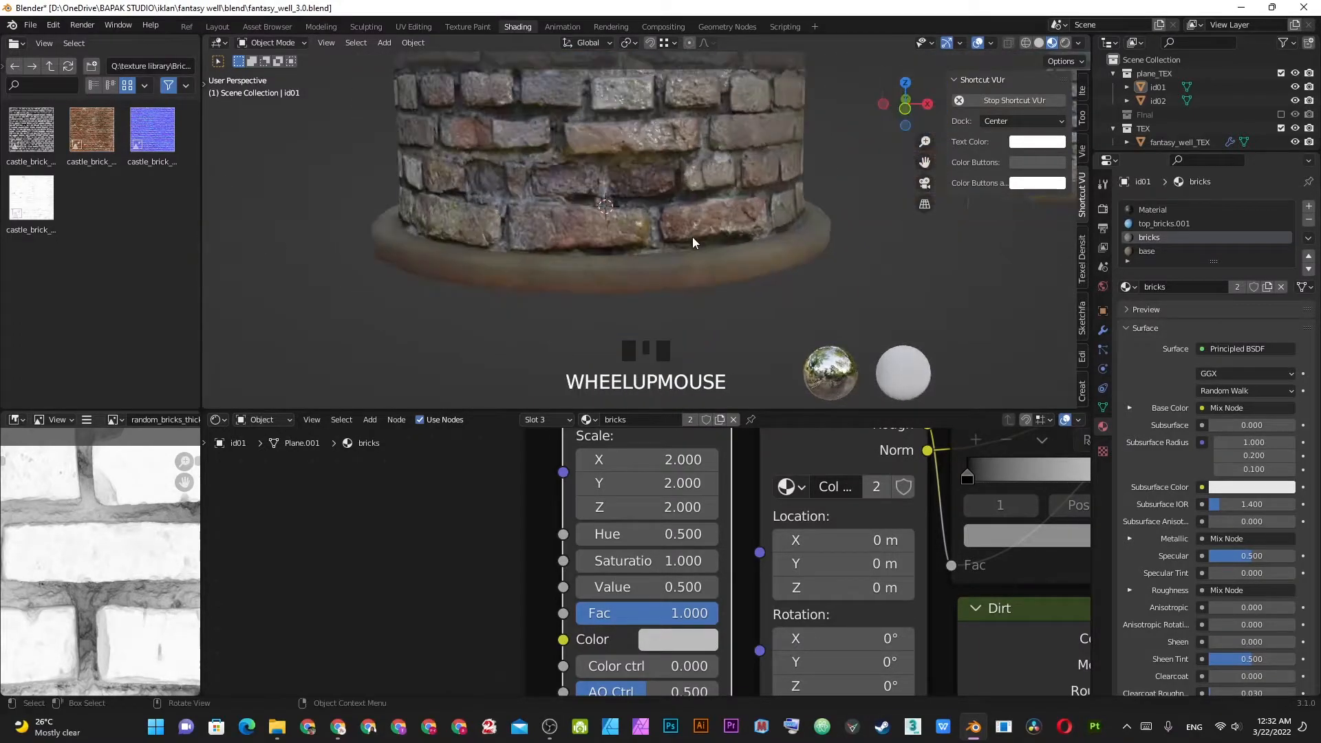
pyautogui.moveTo(618, 519); pyautogui.dragTo(631, 478, button='middle')
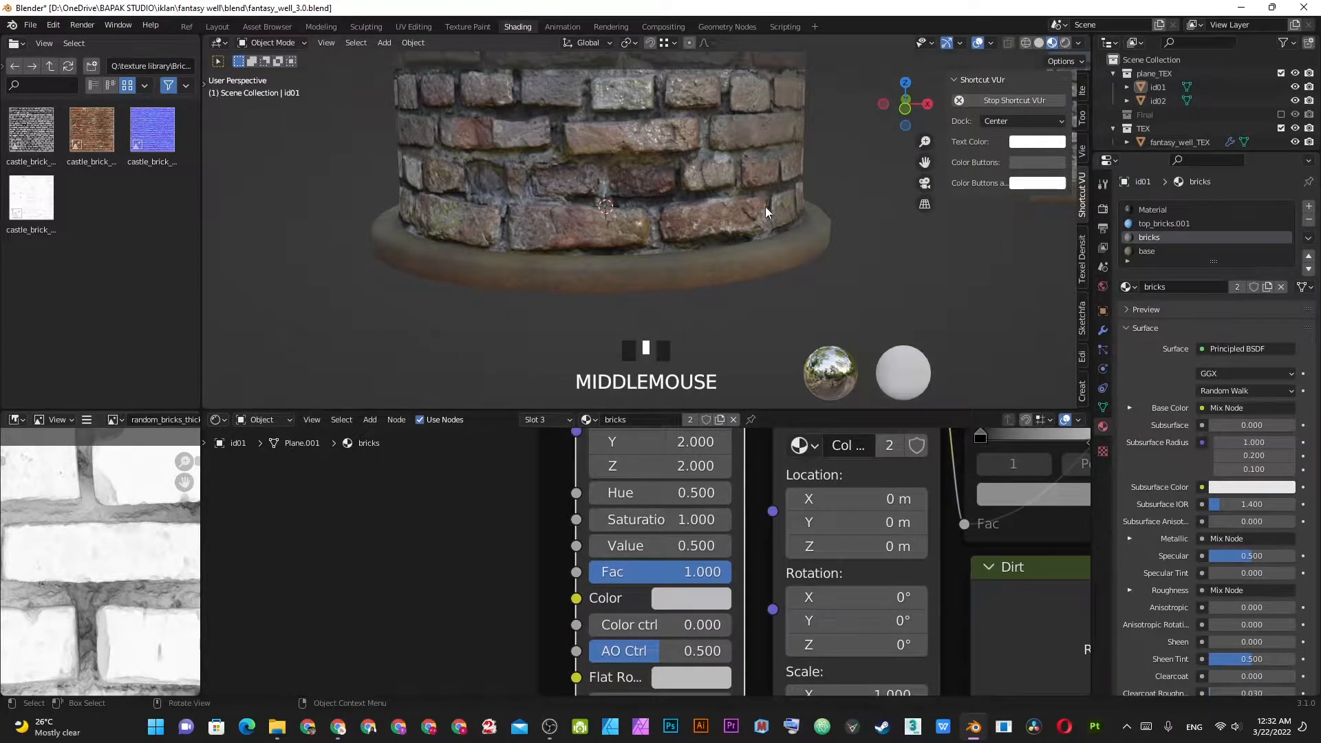
# - Set Color ctrl to 1.000 on the Bricks_Base node and tint its Color warm tan with H 0.078, S 0.547, V 0.586
pyautogui.moveTo(656, 610); pyautogui.dragTo(691, 531, button='middle')
pyautogui.moveTo(691, 546); pyautogui.dragTo(833, 546)
pyautogui.scroll(-3, 637, 184)
pyautogui.scroll(2, 647, 225)
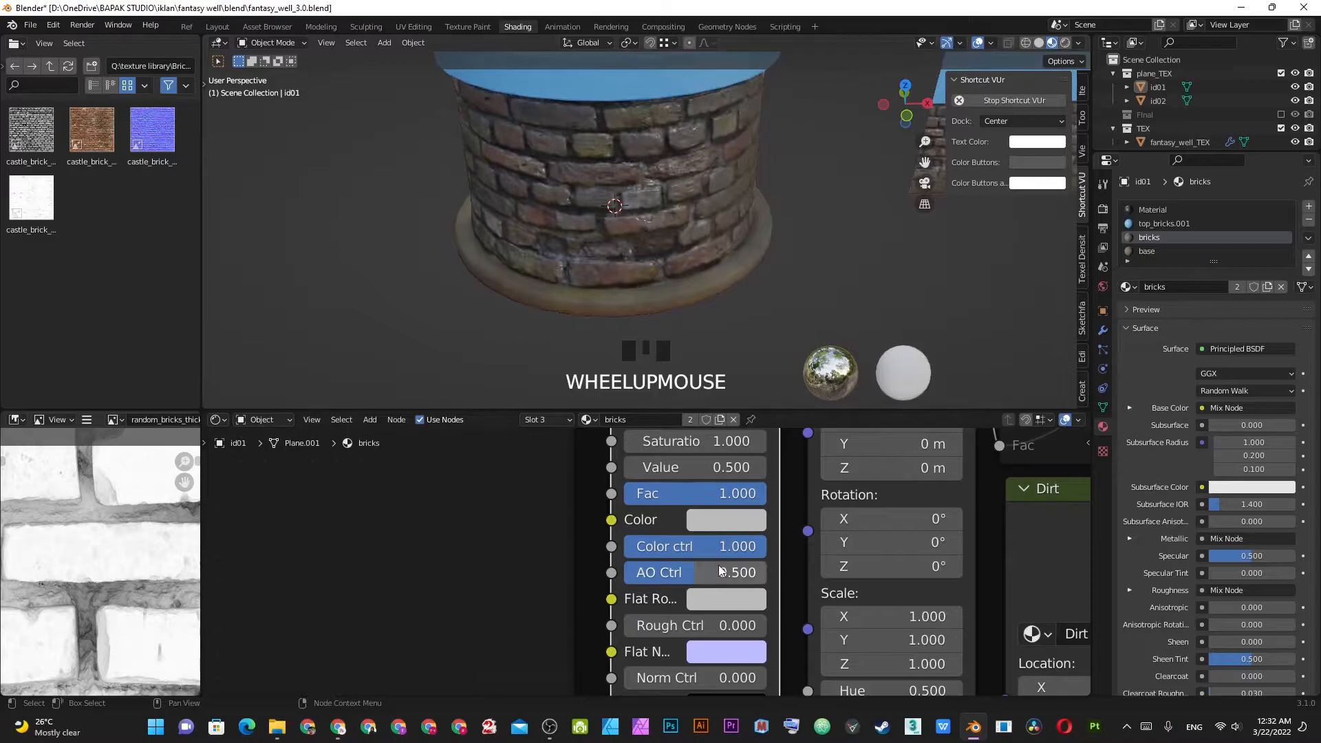
pyautogui.click(727, 520)
pyautogui.moveTo(893, 230)
pyautogui.mouseDown()
pyautogui.moveTo(893, 174)
pyautogui.moveTo(893, 341)
pyautogui.moveTo(893, 176)
pyautogui.moveTo(893, 211)
pyautogui.mouseUp()
pyautogui.moveTo(832, 253); pyautogui.dragTo(760, 283)
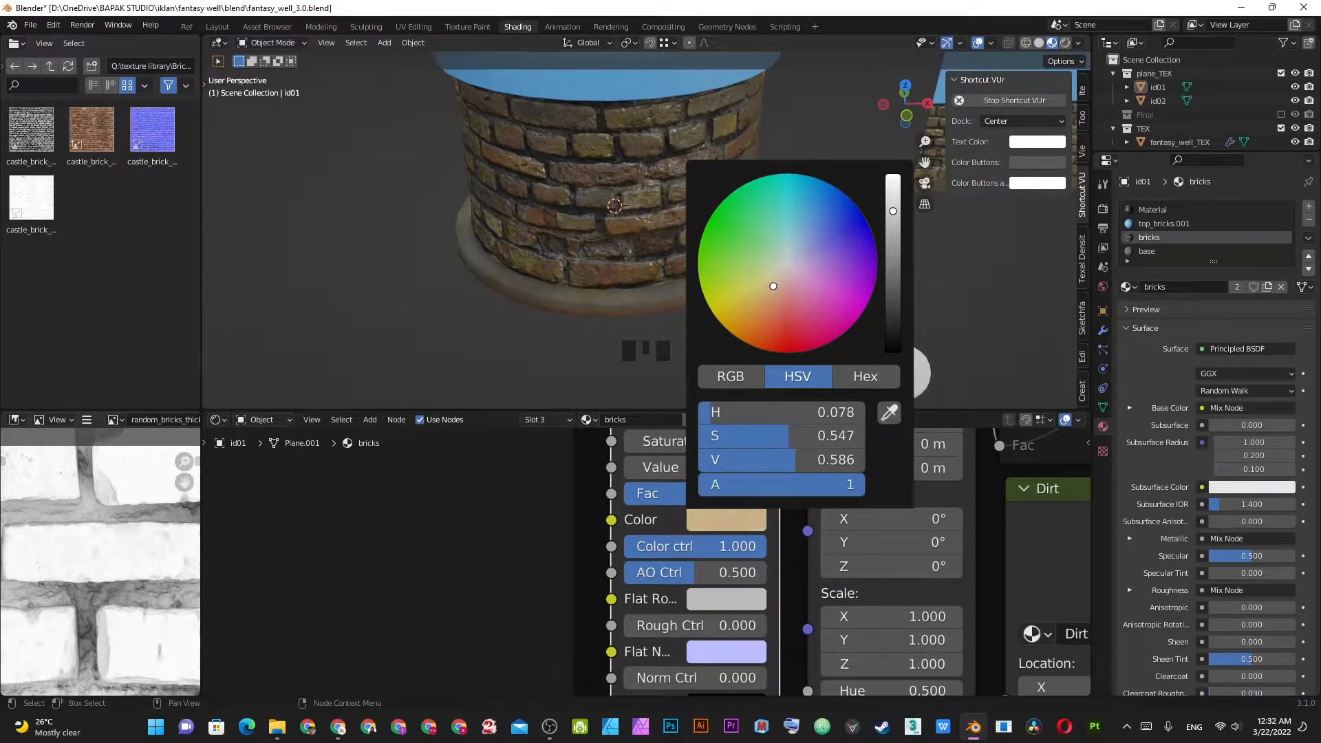
# - Brighten the Bricks_Base node's tan Color slightly, keeping its hue and saturation
pyautogui.moveTo(404, 190); pyautogui.dragTo(481, 213, button='middle')
pyautogui.moveTo(576, 235); pyautogui.dragTo(628, 242, button='middle')
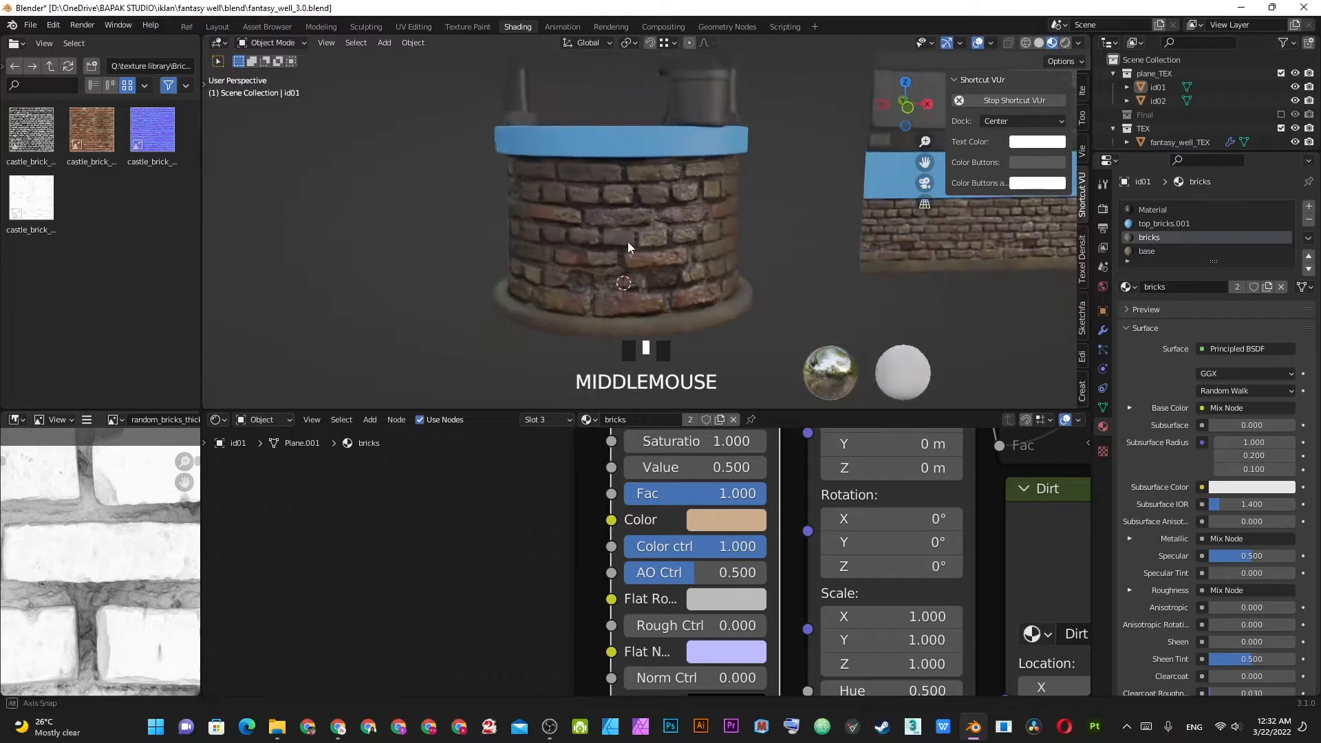
pyautogui.click(737, 527)
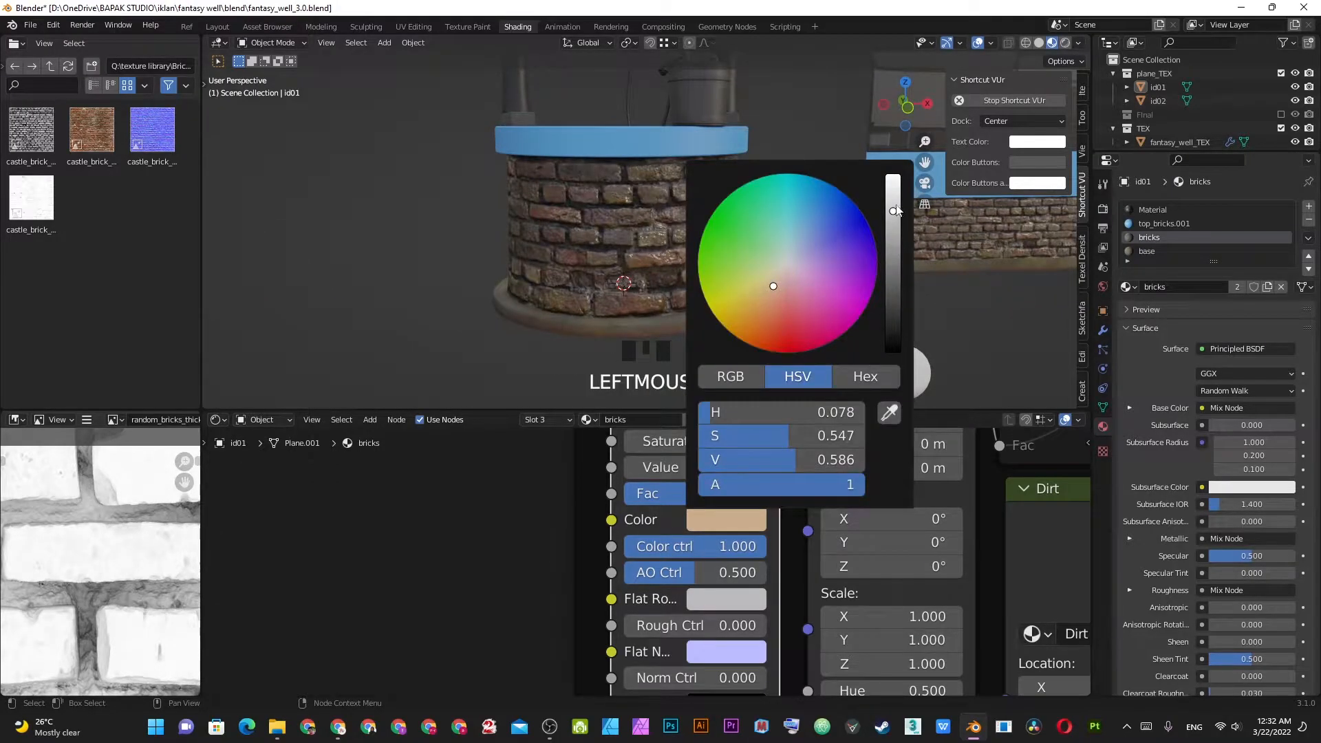
pyautogui.moveTo(893, 211); pyautogui.dragTo(893, 195)
# - Examine the tinted brick wall from several angles, both at a distance and close up
pyautogui.scroll(-3, 563, 218)
pyautogui.moveTo(563, 218); pyautogui.dragTo(815, 278, button='middle')
pyautogui.keyDown('ctrl'); pyautogui.keyDown('alt'); pyautogui.moveTo(815, 278); pyautogui.dragTo(586, 255); pyautogui.keyUp('alt'); pyautogui.keyUp('ctrl')
pyautogui.moveTo(585, 255); pyautogui.dragTo(817, 231, button='middle')
pyautogui.scroll(3, 816, 231)
pyautogui.keyDown('ctrl'); pyautogui.keyDown('alt'); pyautogui.moveTo(816, 231); pyautogui.dragTo(530, 199); pyautogui.keyUp('alt'); pyautogui.keyUp('ctrl')
pyautogui.scroll(4, 532, 201)
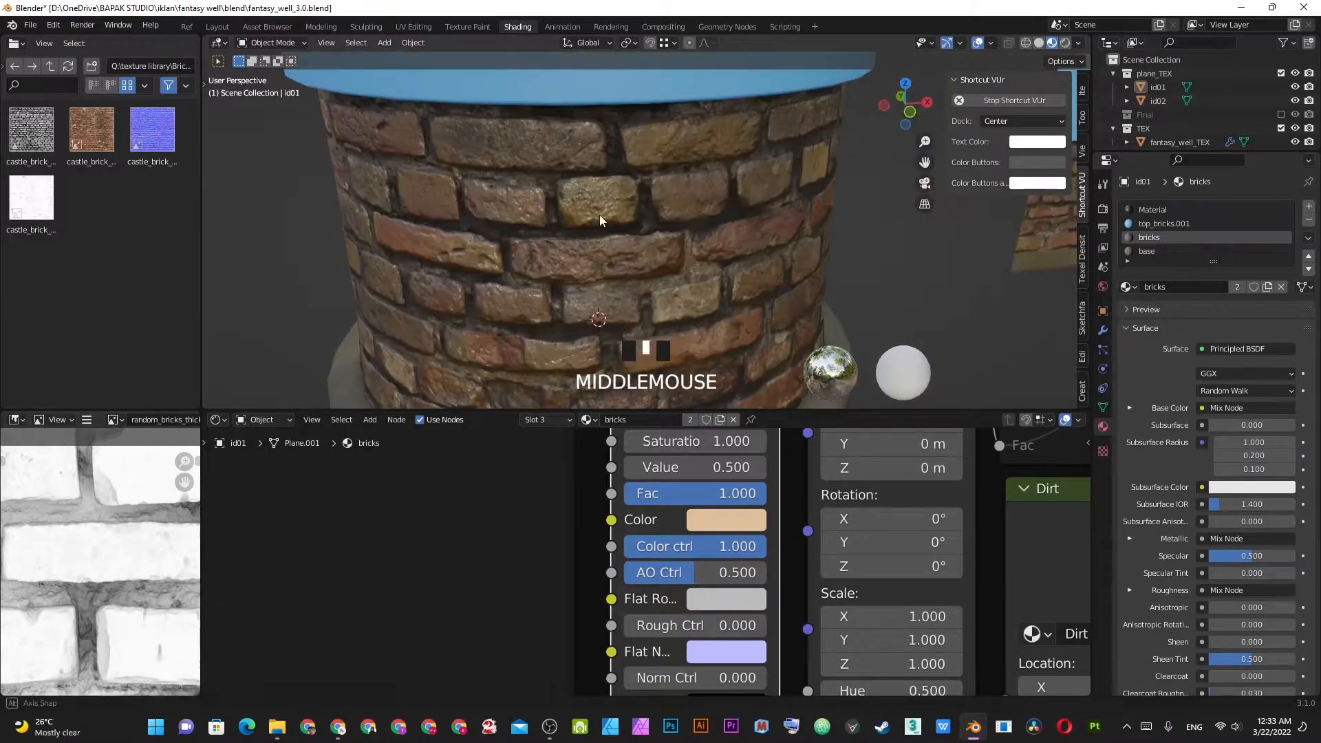
pyautogui.moveTo(597, 217); pyautogui.dragTo(728, 195, button='middle')
pyautogui.moveTo(728, 195)
pyautogui.keyDown('ctrl'); pyautogui.keyDown('alt'); pyautogui.mouseDown()
pyautogui.moveTo(743, 200)
pyautogui.moveTo(704, 192)
pyautogui.mouseUp(); pyautogui.keyUp('alt'); pyautogui.keyUp('ctrl')
# - Move the white stop of the ColorRamp beside the Col Var node to position 0.686
pyautogui.scroll(-3, 750, 530)
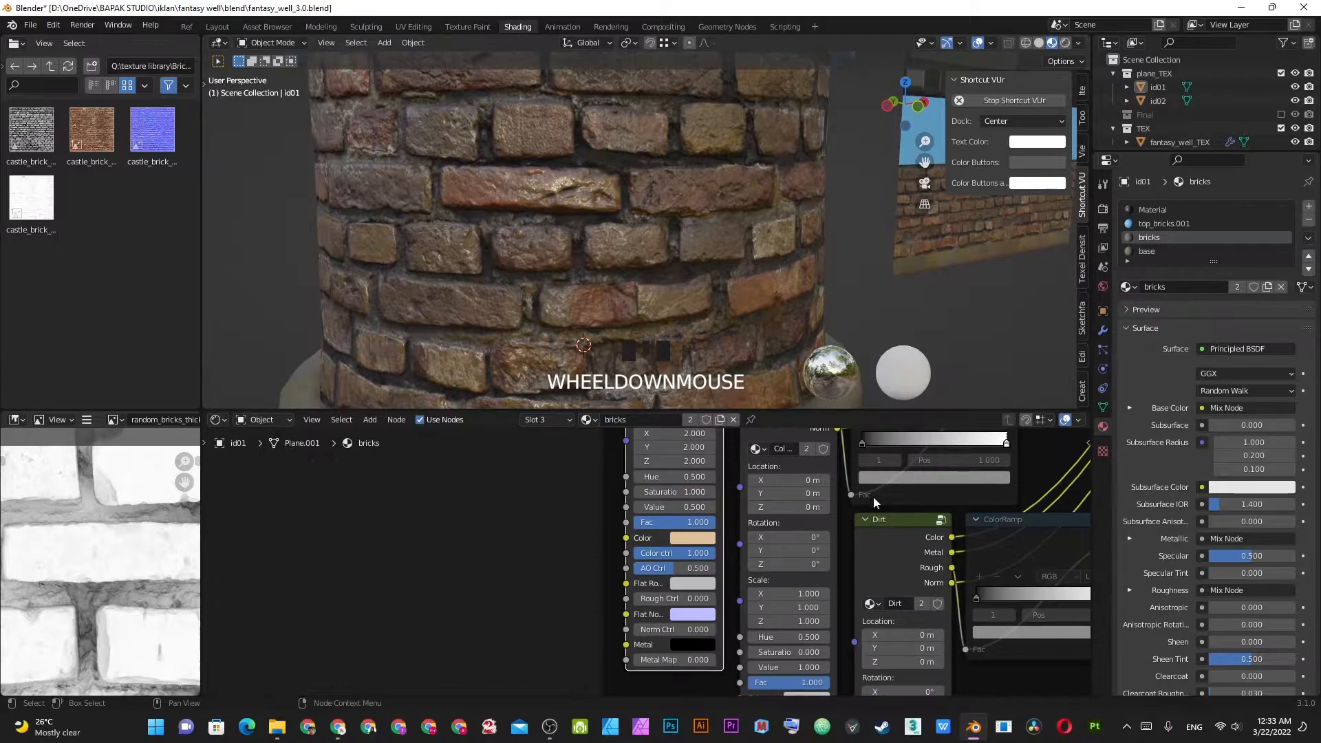
pyautogui.moveTo(751, 530); pyautogui.dragTo(600, 523, button='middle')
pyautogui.scroll(2, 601, 523)
pyautogui.scroll(1, 604, 520)
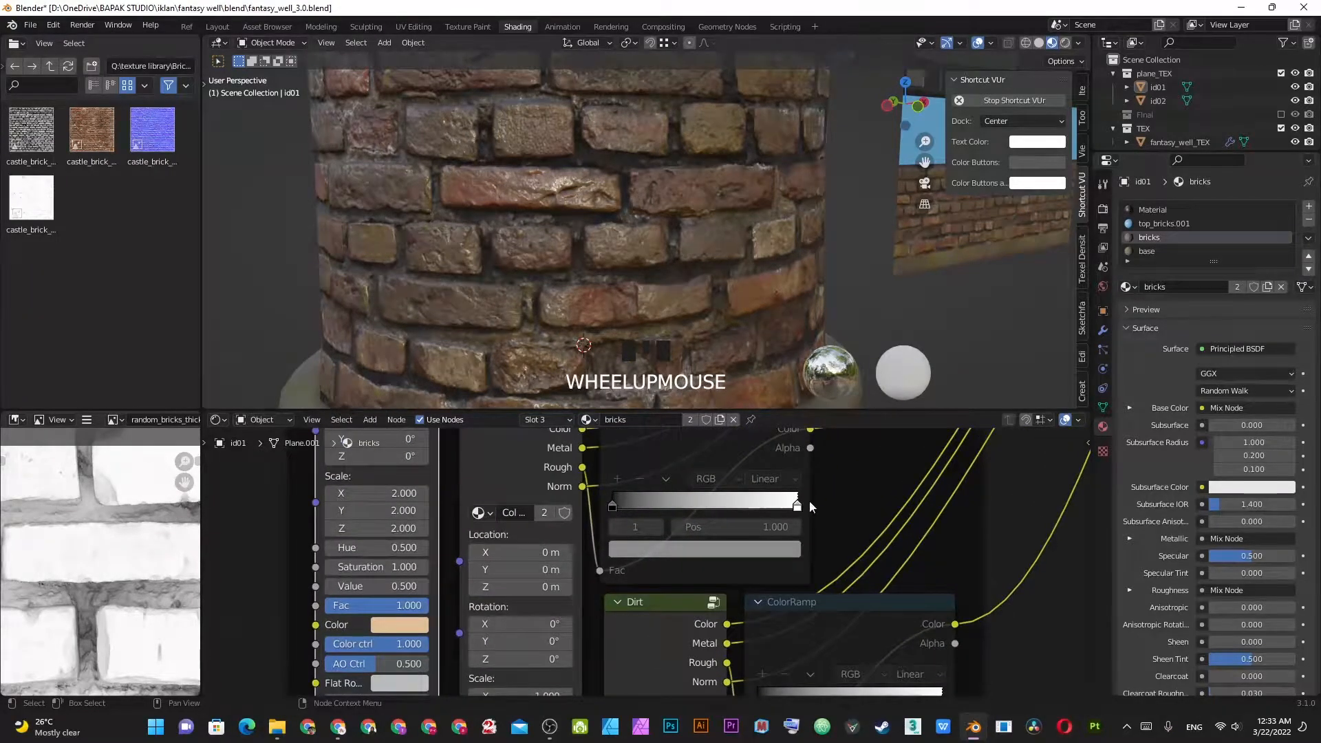
pyautogui.moveTo(797, 513); pyautogui.dragTo(740, 513)
pyautogui.scroll(-3, 739, 513)
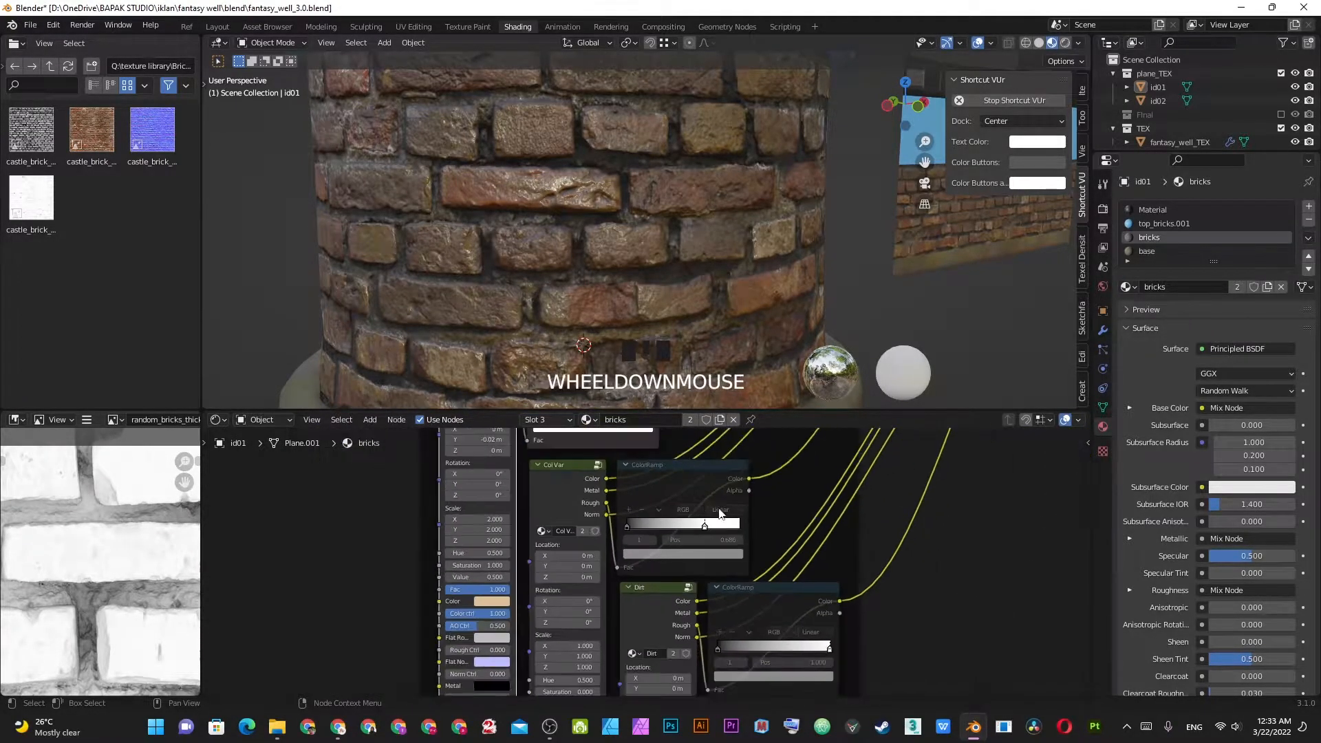
# - Adjust the white stop of the Bricks_Base ColorRamp to position 0.055 while checking the roughness of the bricks
pyautogui.scroll(1, 784, 596)
pyautogui.scroll(2, 783, 596)
pyautogui.moveTo(600, 443); pyautogui.dragTo(686, 438)
pyautogui.scroll(-7, 605, 302)
pyautogui.moveTo(600, 295); pyautogui.dragTo(573, 269, button='middle')
pyautogui.scroll(4, 589, 303)
pyautogui.keyDown('ctrl'); pyautogui.keyDown('alt'); pyautogui.moveTo(572, 269); pyautogui.dragTo(545, 263); pyautogui.keyUp('alt'); pyautogui.keyUp('ctrl')
pyautogui.moveTo(545, 267); pyautogui.dragTo(666, 265, button='middle')
pyautogui.moveTo(670, 440); pyautogui.dragTo(579, 435)
pyautogui.moveTo(655, 296); pyautogui.dragTo(577, 292, button='middle')
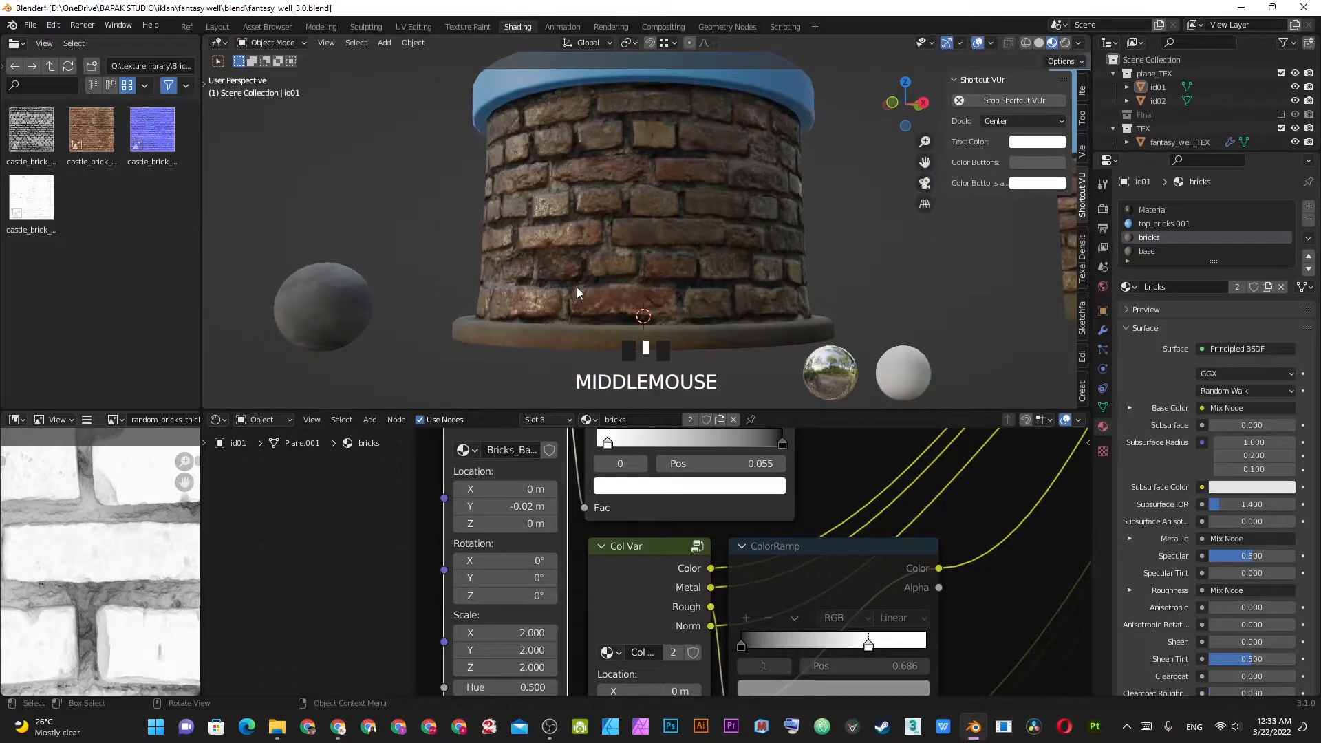
# - Recolor the Bricks_Base ColorRamp stop at position 1.000 to dark grey and check the wall from several angles
pyautogui.click(784, 444)
pyautogui.click(771, 487)
pyautogui.moveTo(743, 363); pyautogui.dragTo(745, 321)
pyautogui.scroll(-2, 555, 152)
pyautogui.moveTo(556, 152); pyautogui.dragTo(729, 163, button='middle')
pyautogui.keyDown('ctrl'); pyautogui.keyDown('alt'); pyautogui.moveTo(729, 163); pyautogui.dragTo(693, 172); pyautogui.keyUp('alt'); pyautogui.keyUp('ctrl')
pyautogui.moveTo(692, 172); pyautogui.dragTo(688, 198, button='middle')
pyautogui.keyDown('ctrl'); pyautogui.keyDown('alt'); pyautogui.moveTo(688, 199); pyautogui.dragTo(667, 208); pyautogui.keyUp('alt'); pyautogui.keyUp('ctrl')
pyautogui.moveTo(667, 208); pyautogui.dragTo(661, 276, button='middle')
pyautogui.scroll(2, 661, 275)
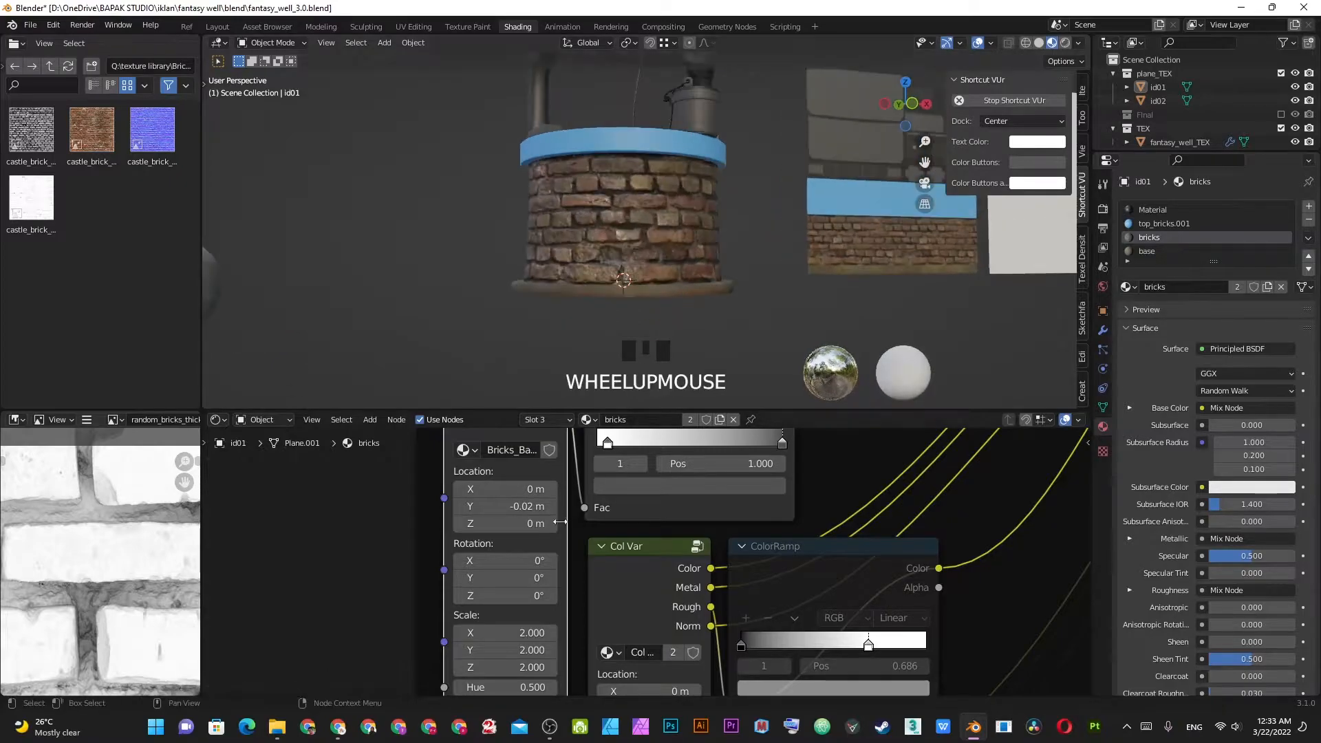
# - Set the Bricks_Base node's Location Y to -0.1 m to shift the brick rows vertically
pyautogui.moveTo(569, 518); pyautogui.dragTo(731, 489, button='middle')
pyautogui.scroll(2, 732, 489)
pyautogui.moveTo(660, 473)
pyautogui.keyDown('shift'); pyautogui.mouseDown()
pyautogui.moveTo(542, 473)
pyautogui.moveTo(670, 473)
pyautogui.moveTo(643, 474)
pyautogui.mouseUp(); pyautogui.keyUp('shift')
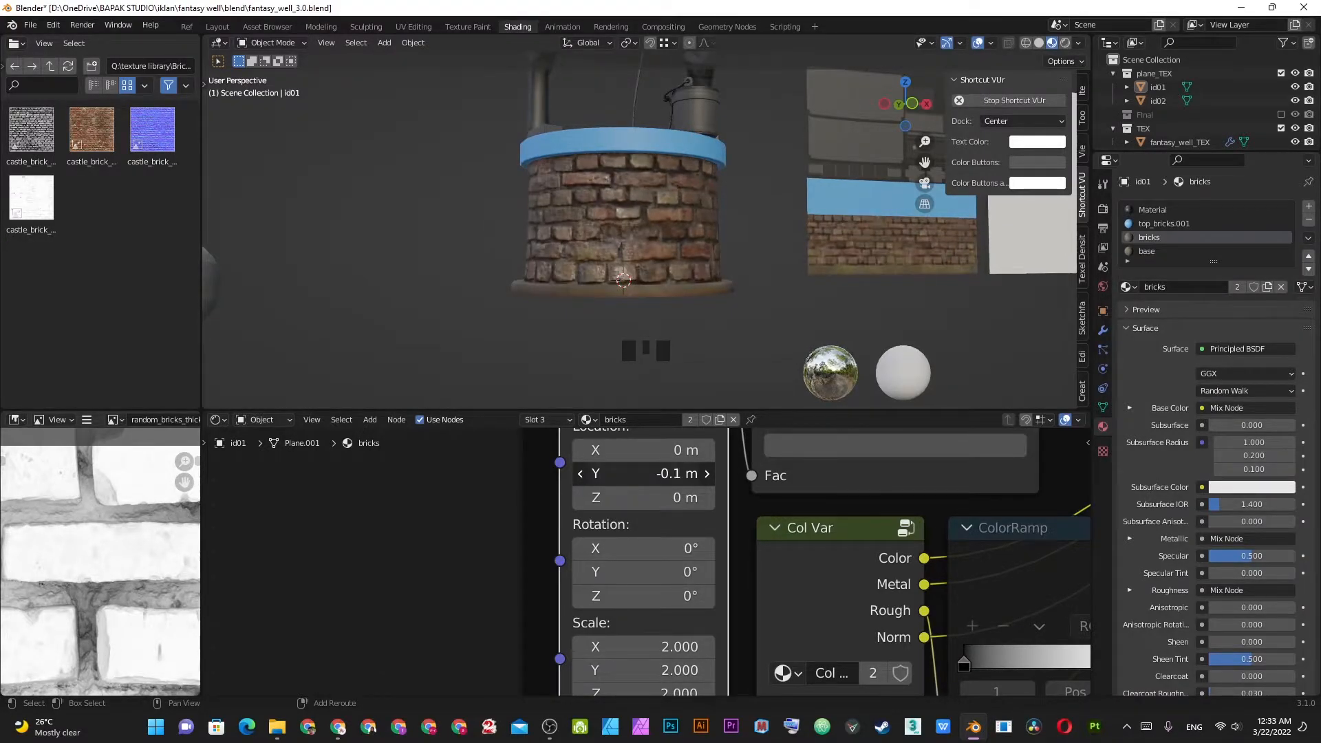
# - Examine how the shifted brick rows meet the well's rim and base
pyautogui.moveTo(792, 225); pyautogui.dragTo(758, 224, button='middle')
pyautogui.scroll(5, 548, 218)
pyautogui.scroll(-4, 601, 210)
pyautogui.moveTo(602, 209); pyautogui.dragTo(688, 206, button='middle')
pyautogui.scroll(3, 688, 206)
pyautogui.scroll(-3, 775, 518)
pyautogui.moveTo(775, 509); pyautogui.dragTo(729, 467, button='middle')
pyautogui.scroll(-1, 734, 290)
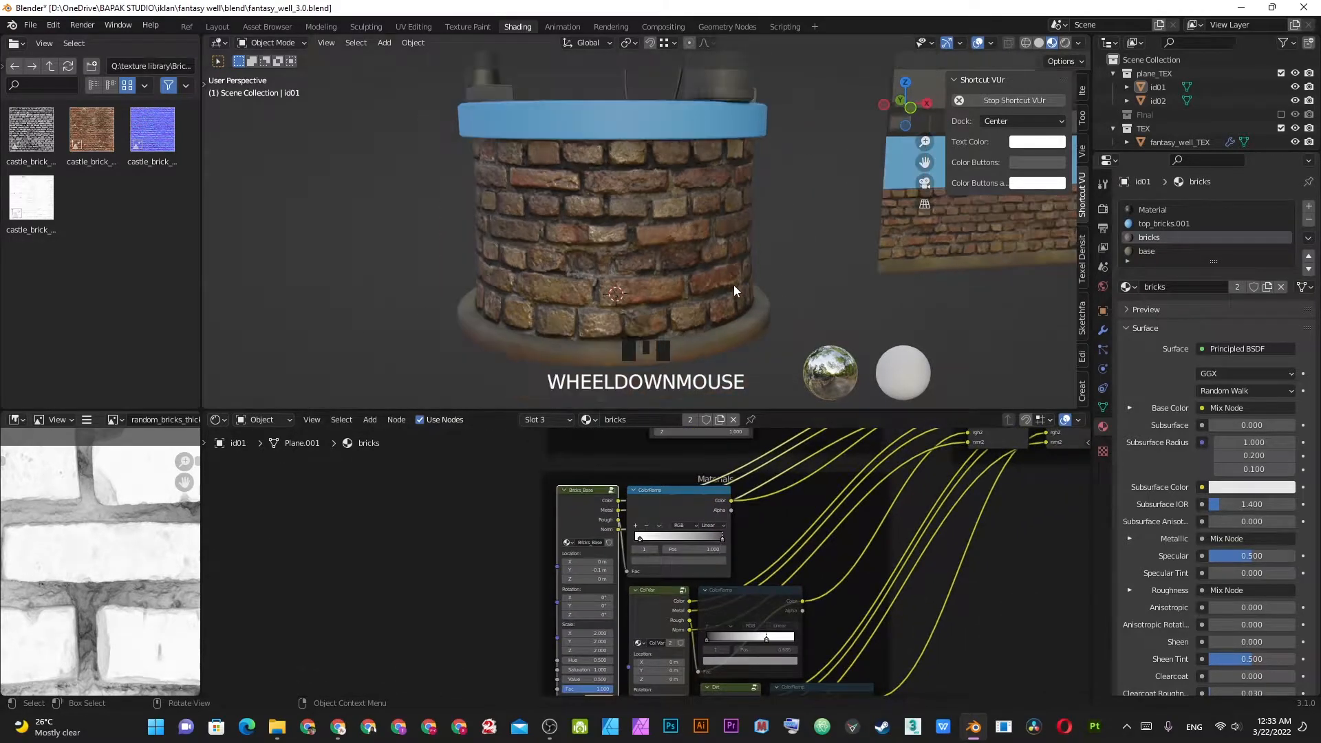
pyautogui.moveTo(554, 165); pyautogui.dragTo(506, 109, button='middle')
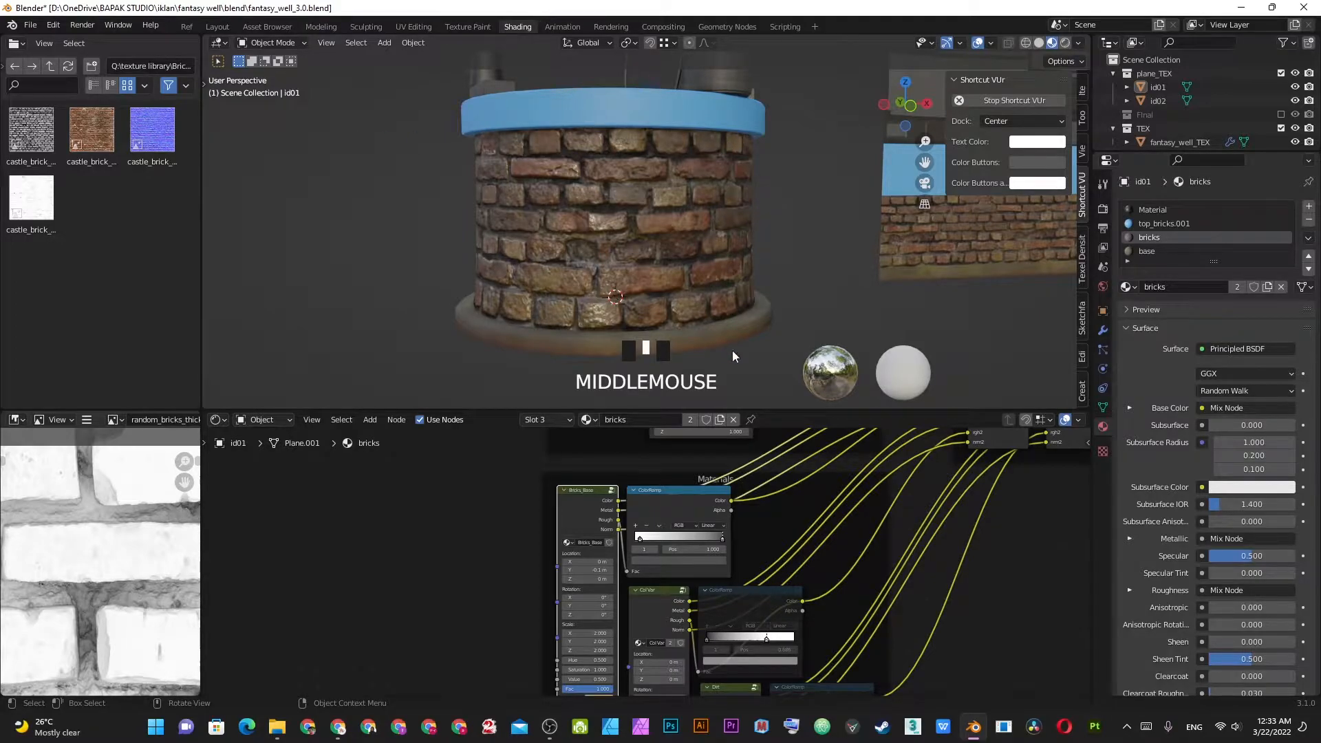
# - Save the blend file
pyautogui.scroll(-2, 817, 616)
pyautogui.moveTo(817, 616); pyautogui.dragTo(623, 561, button='middle')
pyautogui.hotkey('ctrl', 's')
# - Load linear gradient 02.jpg from the texture library's Grunge folder into the Mask frame's Image Texture node
pyautogui.scroll(2, 662, 573)
pyautogui.scroll(2, 716, 518)
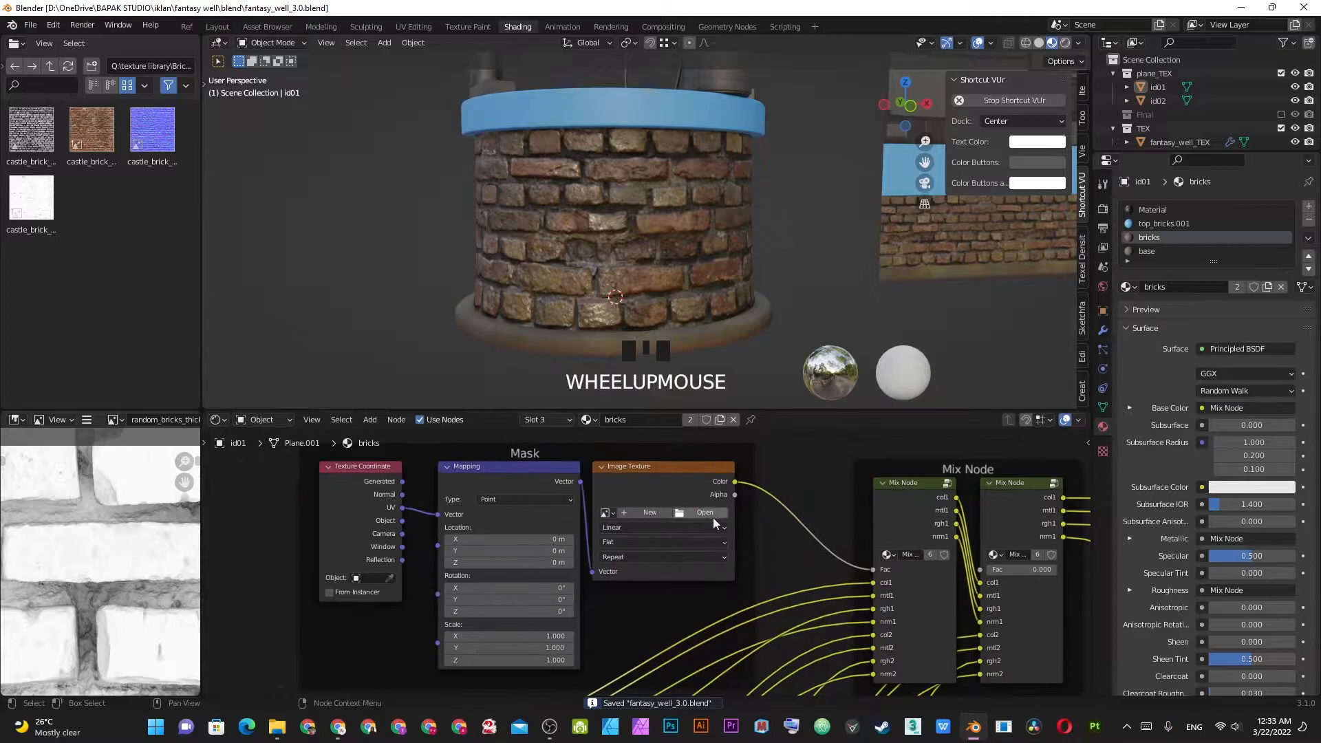
pyautogui.click(716, 517)
pyautogui.scroll(-8, 419, 365)
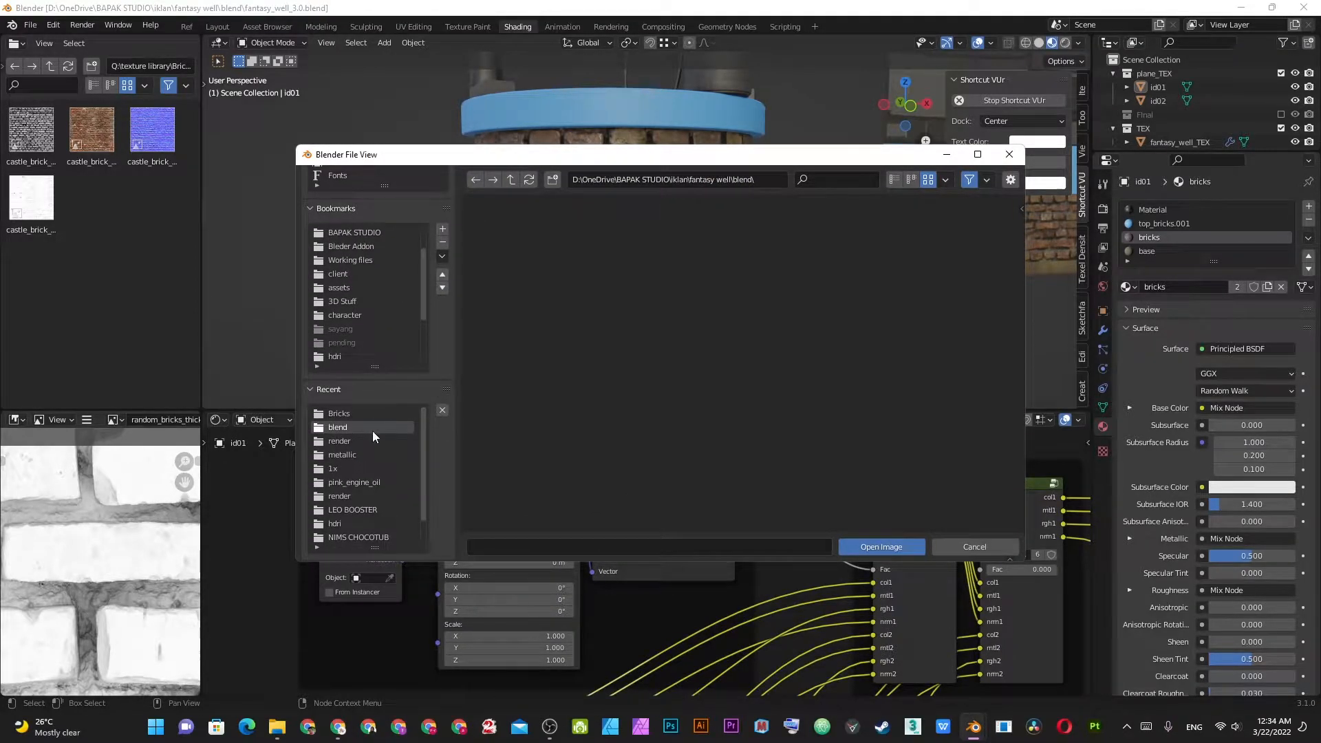
pyautogui.scroll(3, 411, 295)
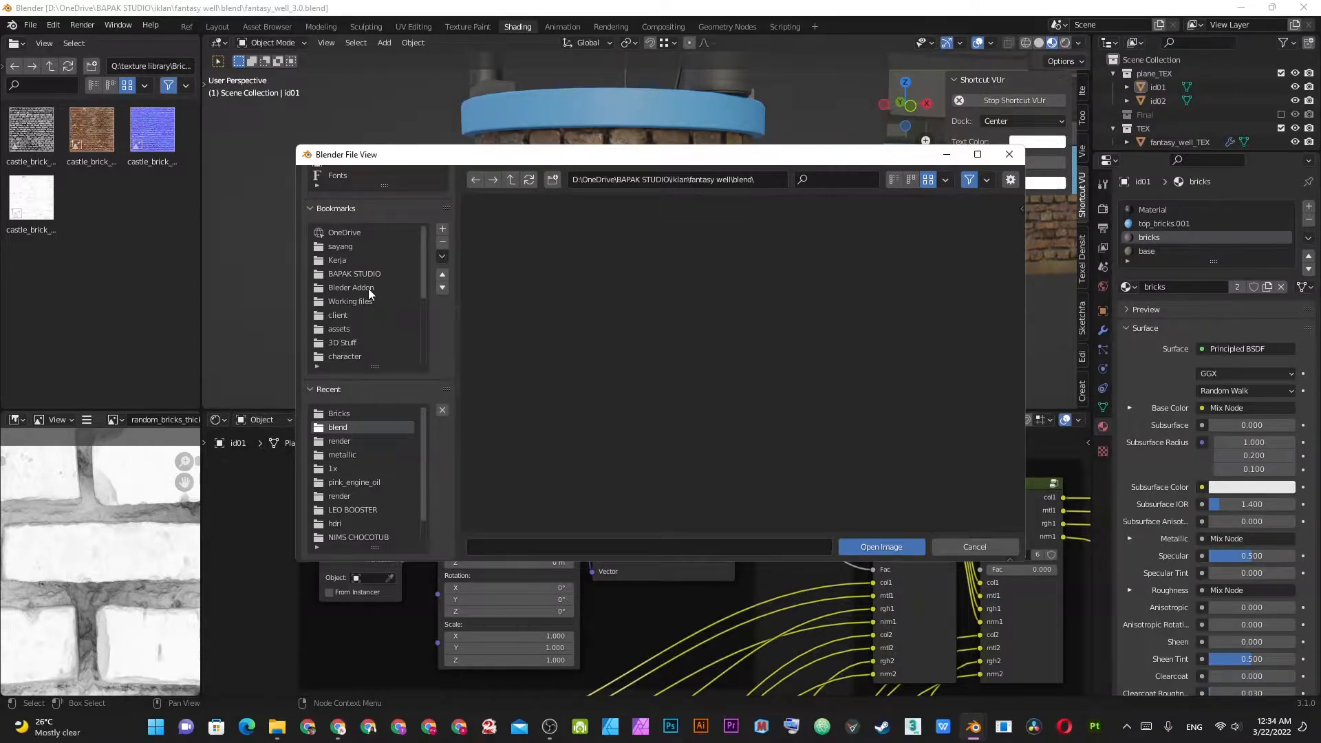
pyautogui.scroll(-8, 366, 302)
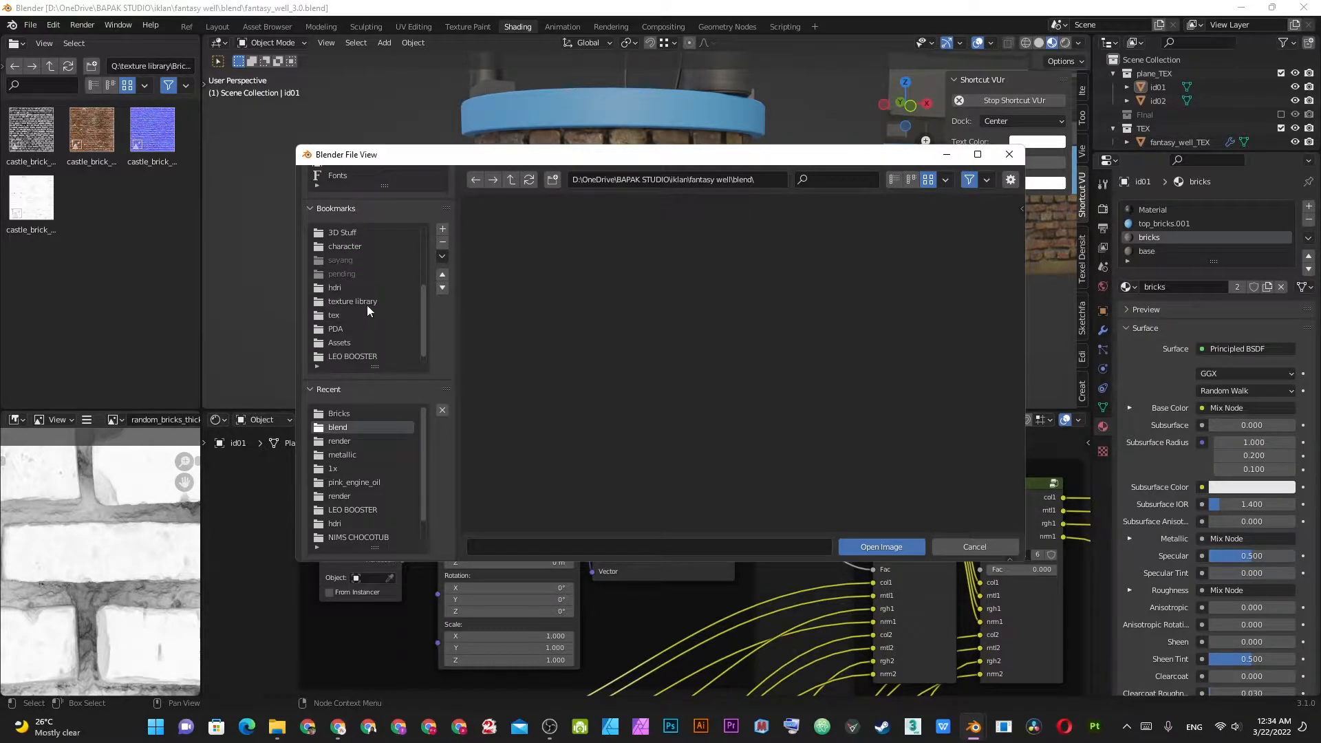
pyautogui.click(366, 302)
pyautogui.click(525, 356)
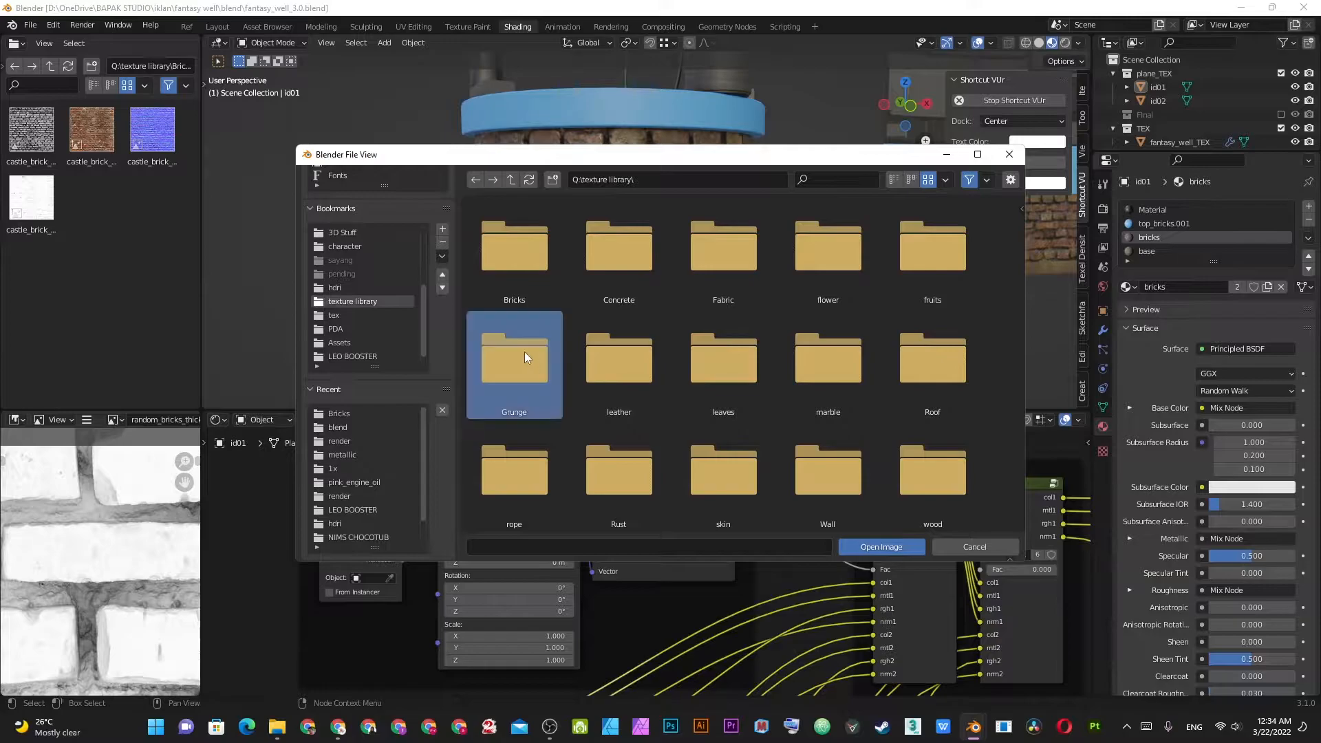
pyautogui.doubleClick(524, 352)
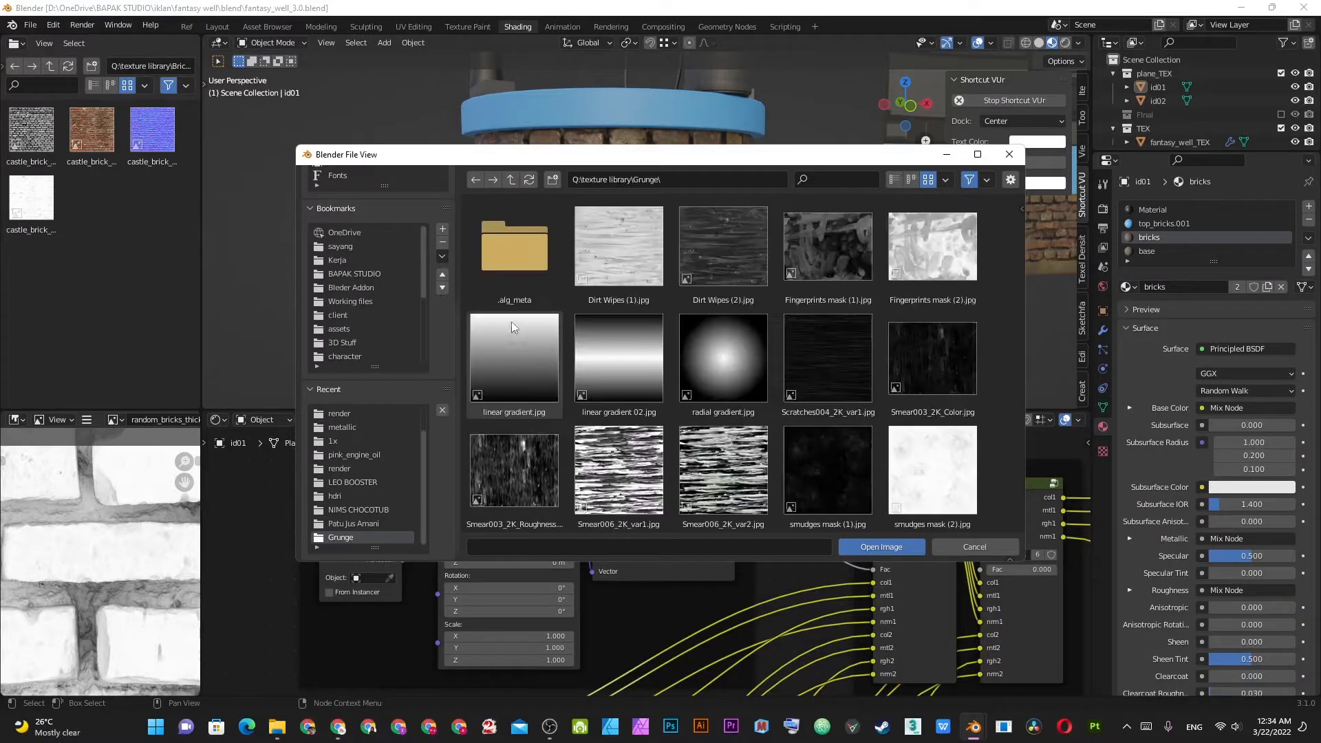
pyautogui.doubleClick(614, 357)
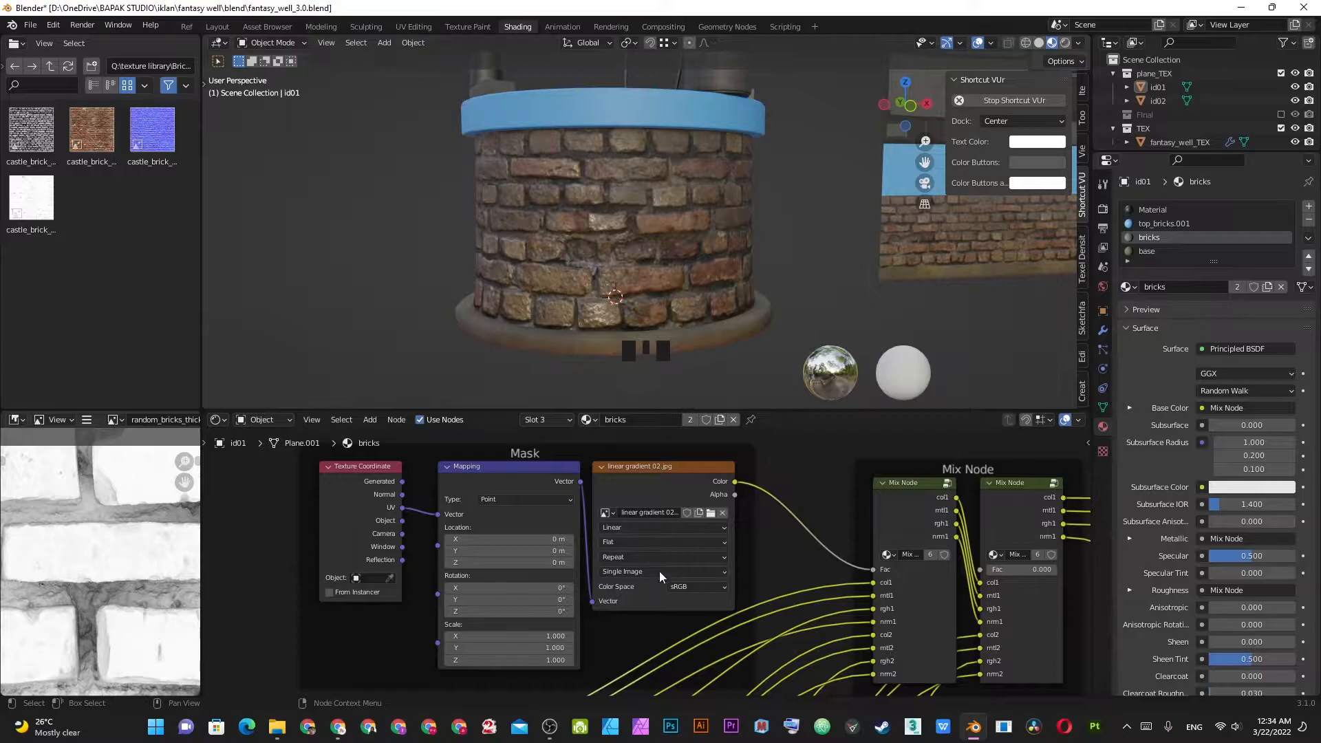
# - Preview the gradient texture on the flat brick wall in front view and set the mask Mapping node's Location Y to 0.36 m
pyautogui.keyDown('ctrl'); pyautogui.keyDown('shift'); pyautogui.click(721, 481); pyautogui.keyUp('shift'); pyautogui.keyUp('ctrl')
pyautogui.keyDown('shift'); pyautogui.moveTo(894, 297); pyautogui.dragTo(605, 284, button='middle'); pyautogui.keyUp('shift')
pyautogui.scroll(3, 597, 282)
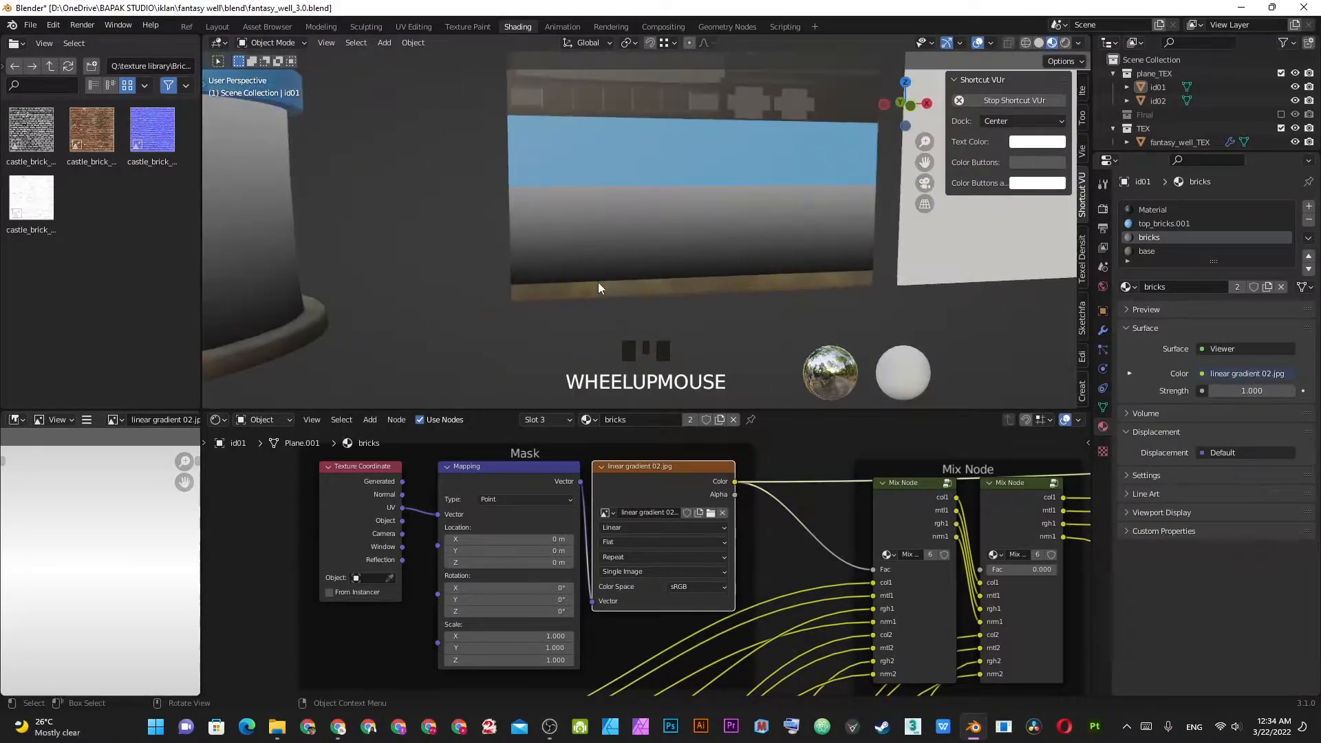
pyautogui.press('KP_1')
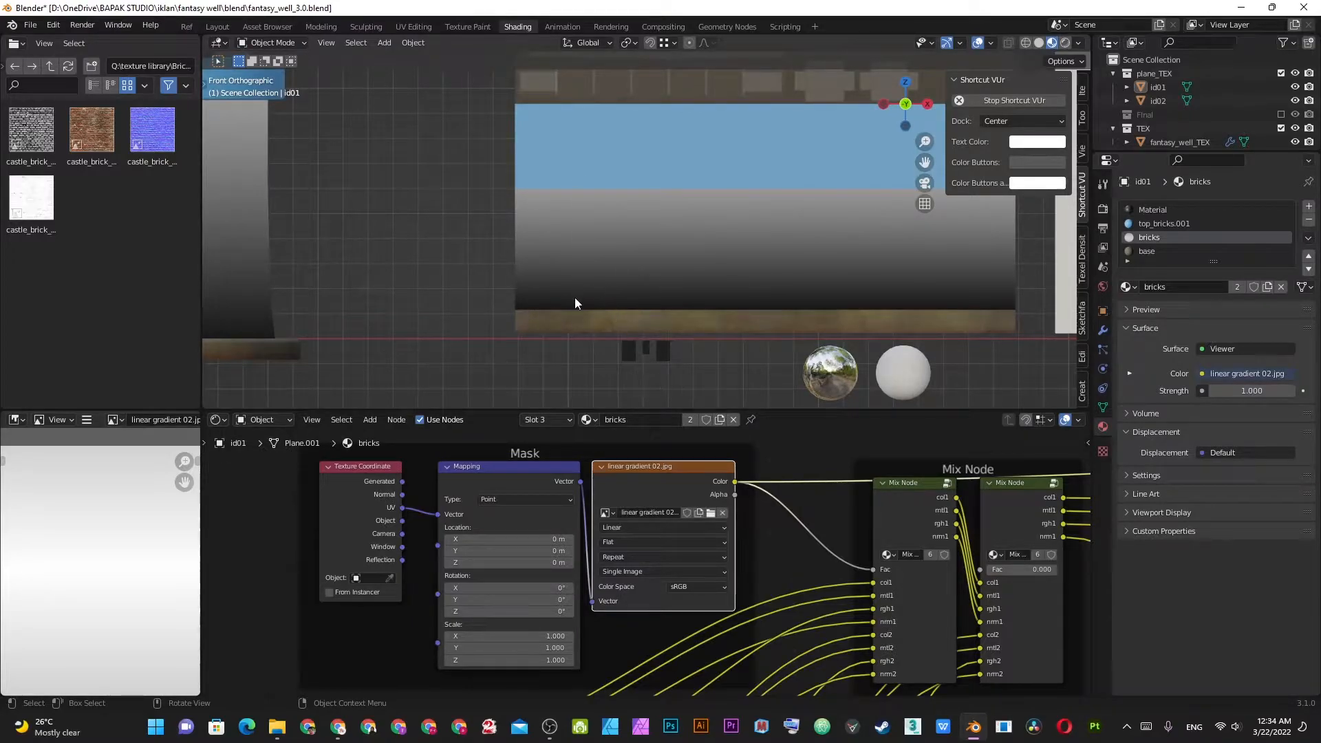
pyautogui.keyDown('shift'); pyautogui.moveTo(506, 551); pyautogui.dragTo(551, 550); pyautogui.keyUp('shift')
# - Move the Mask frame away from the Mix Node frame to make room for another node
pyautogui.keyDown('shift'); pyautogui.moveTo(776, 553); pyautogui.dragTo(618, 553, button='middle'); pyautogui.keyUp('shift')
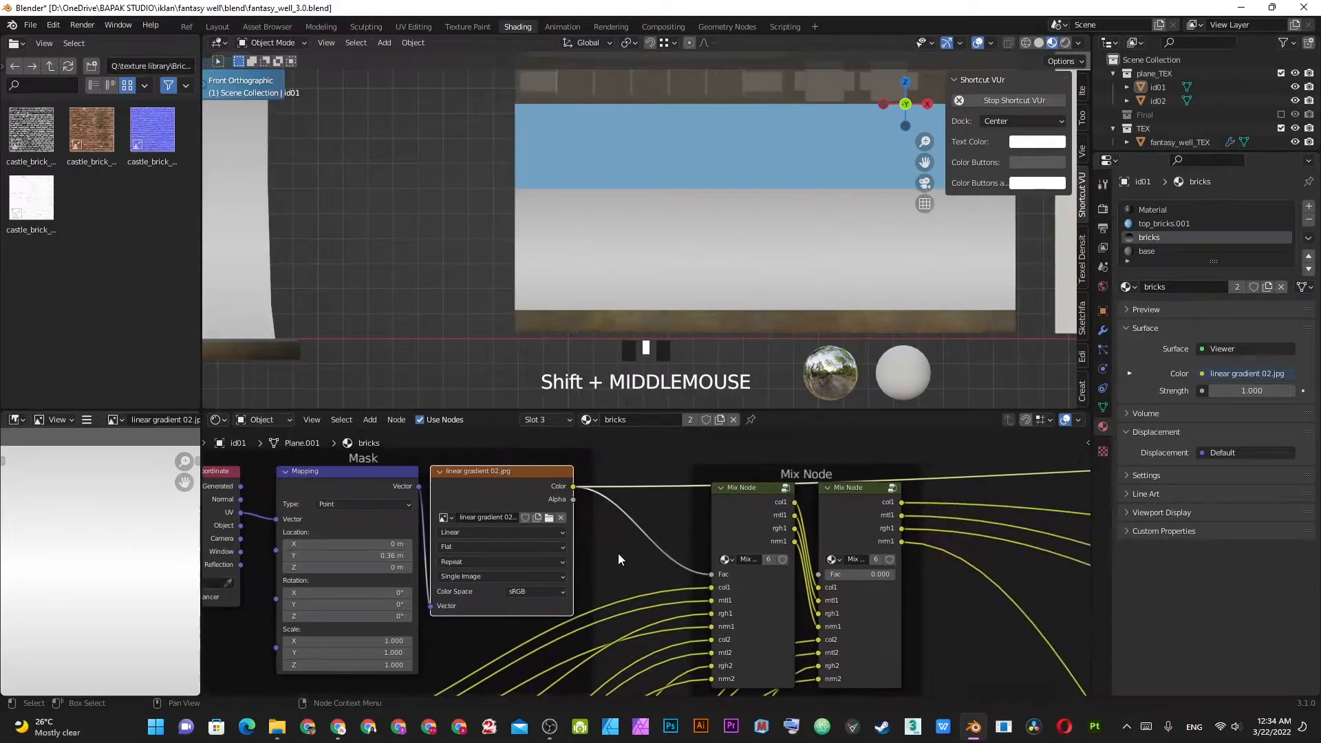
pyautogui.scroll(-3, 609, 563)
pyautogui.click(618, 567)
pyautogui.press('g')
pyautogui.click(493, 596)
pyautogui.moveTo(493, 596); pyautogui.dragTo(436, 598)
pyautogui.click(475, 596)
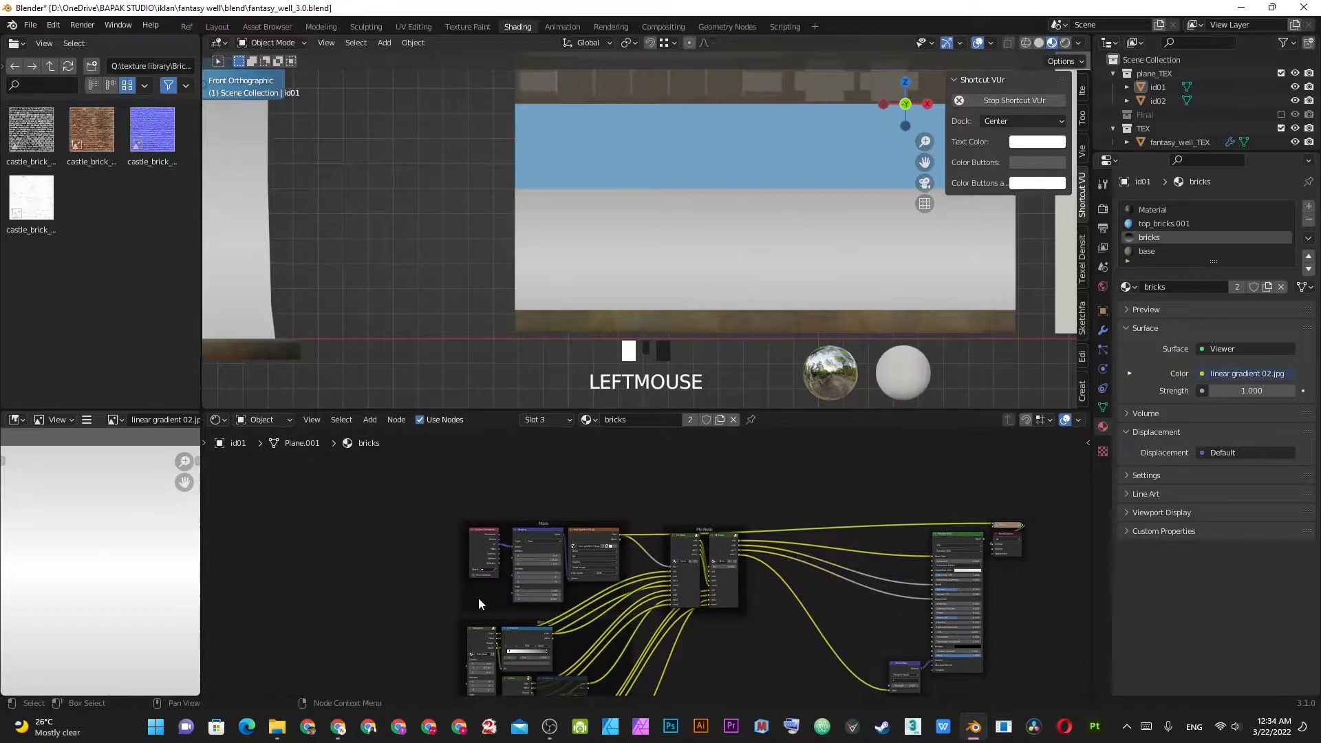
pyautogui.press('g')
pyautogui.click(271, 585)
pyautogui.keyDown('shift'); pyautogui.moveTo(411, 563); pyautogui.dragTo(520, 578, button='middle'); pyautogui.keyUp('shift')
# - Add a reroute point joining the links that leave the gradient texture's Color output
pyautogui.keyDown('shift'); pyautogui.moveTo(634, 503); pyautogui.dragTo(627, 602, button='right'); pyautogui.keyUp('shift')
pyautogui.hotkey('ctrl', 'z')
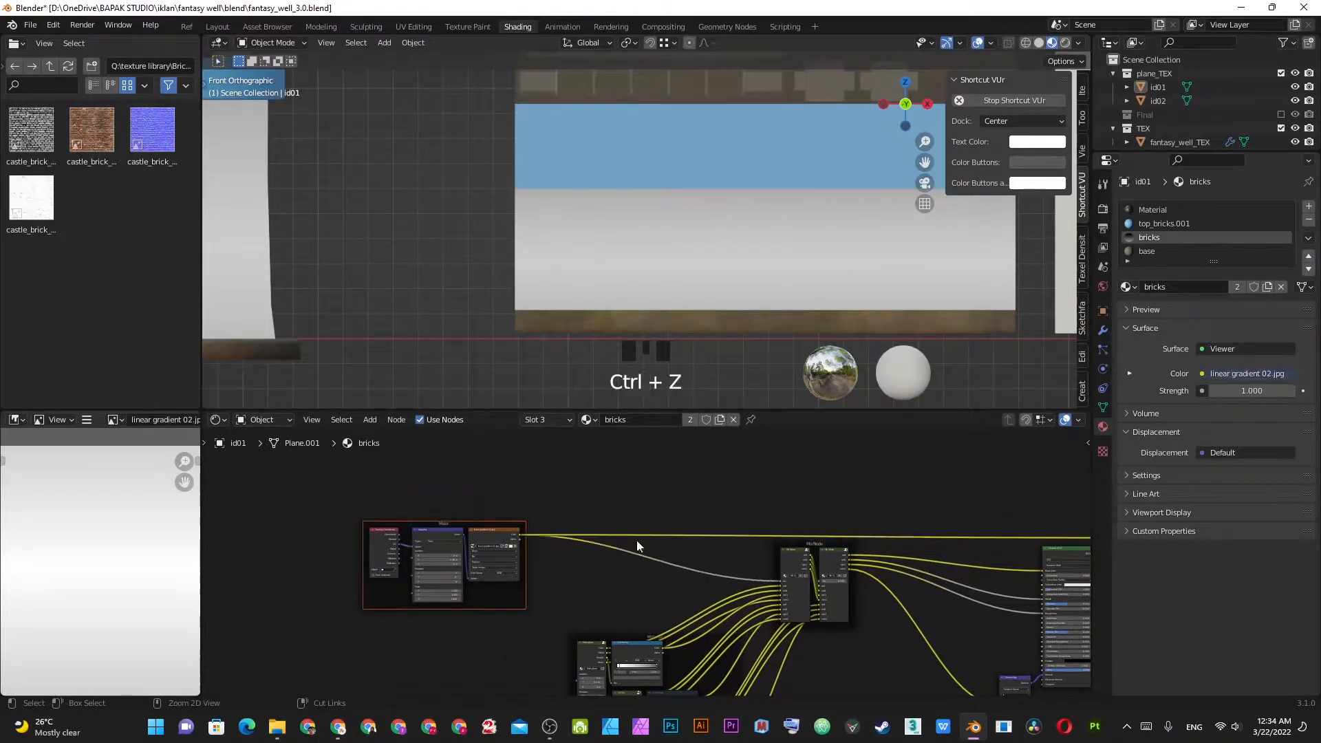
pyautogui.keyDown('shift'); pyautogui.moveTo(643, 511); pyautogui.dragTo(647, 602, button='right'); pyautogui.keyUp('shift')
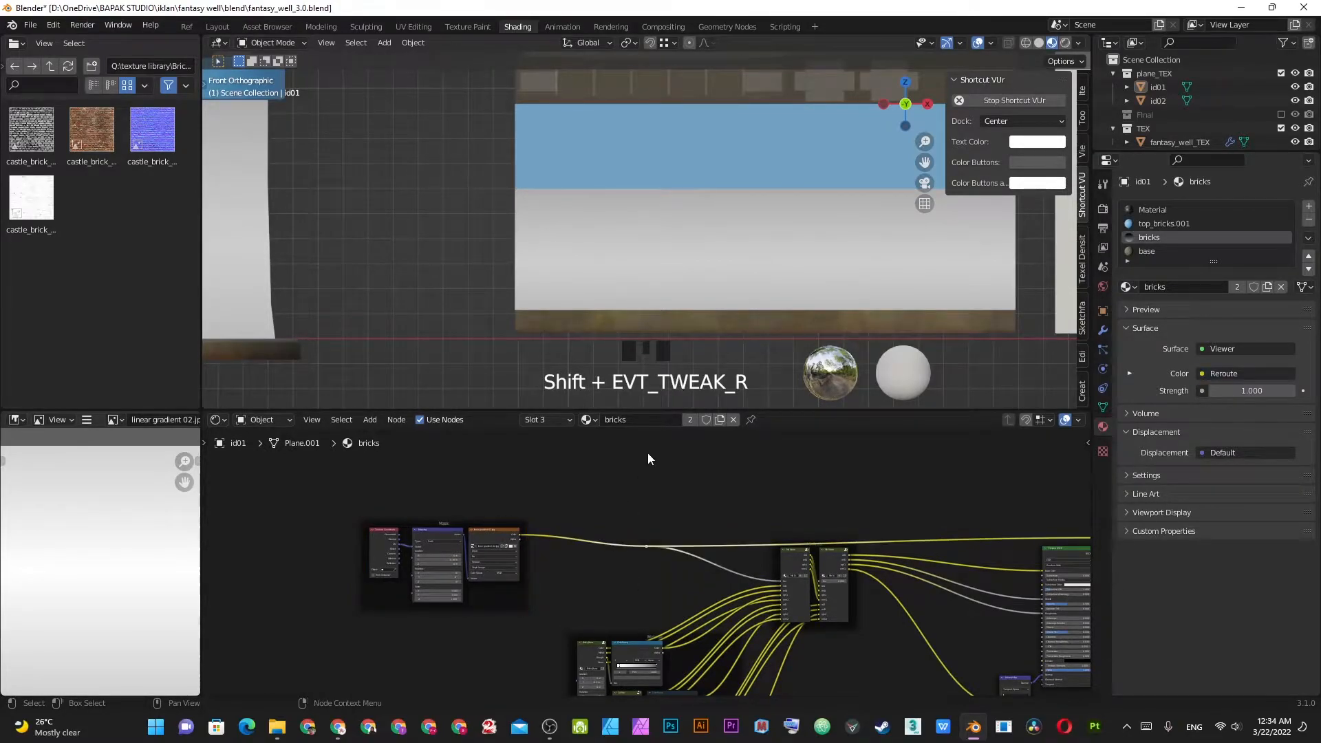
# - Insert a ColorRamp node between the gradient texture and the reroute point
pyautogui.scroll(3, 651, 517)
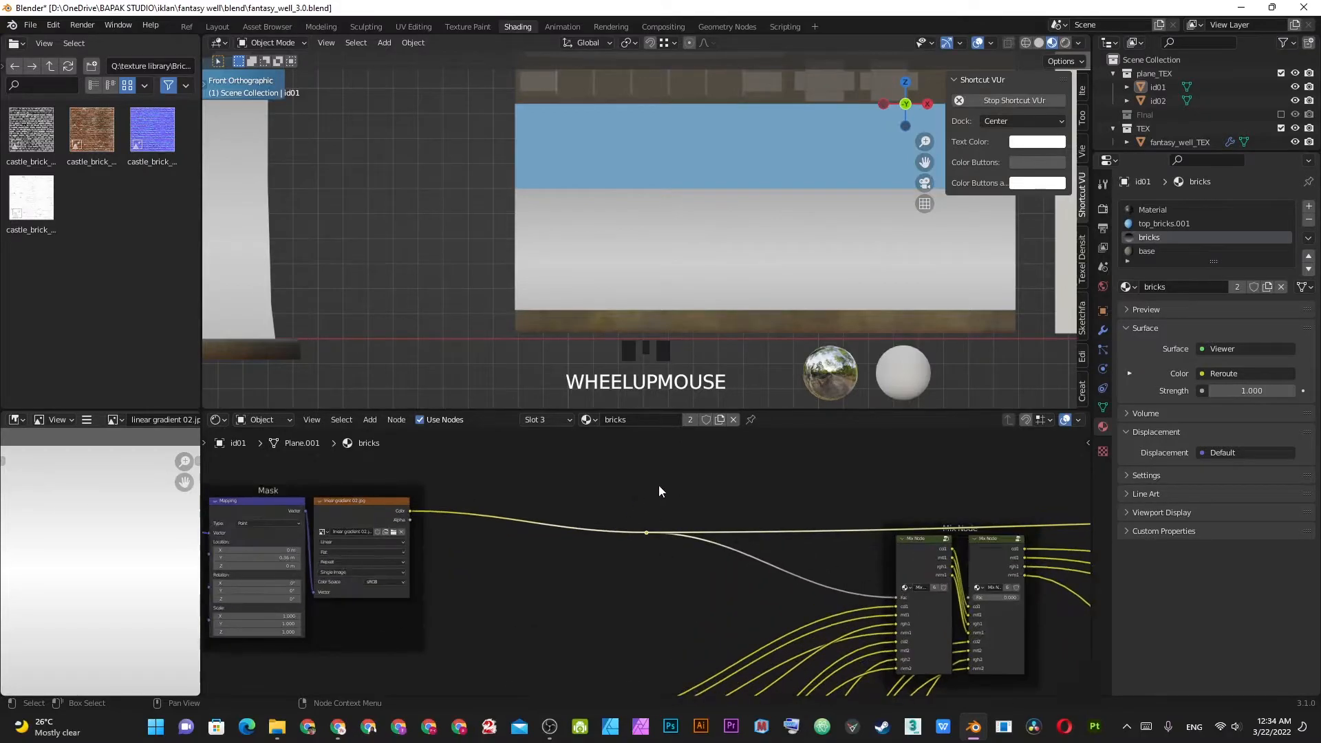
pyautogui.keyDown('shift'); pyautogui.moveTo(654, 503); pyautogui.dragTo(734, 524, button='middle'); pyautogui.keyUp('shift')
pyautogui.hotkey('shift', 'a')
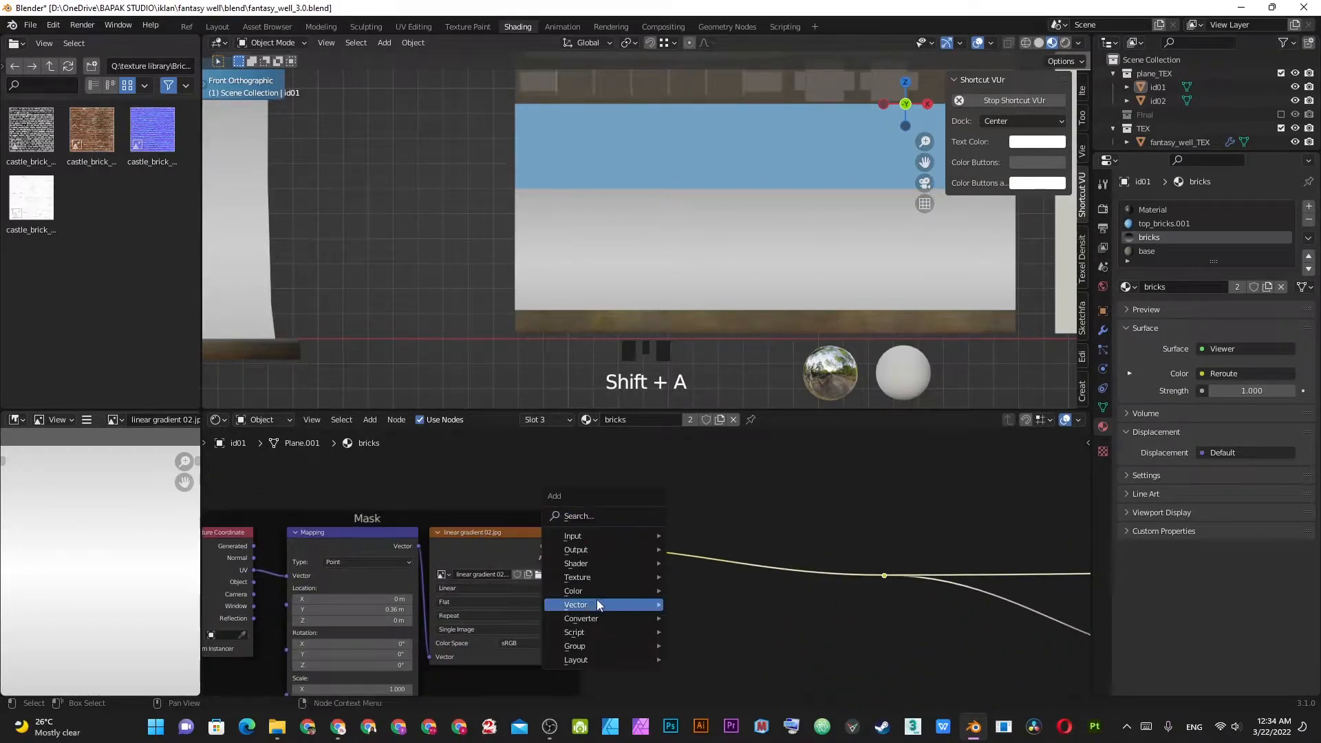
pyautogui.moveTo(588, 618)
pyautogui.click(719, 453)
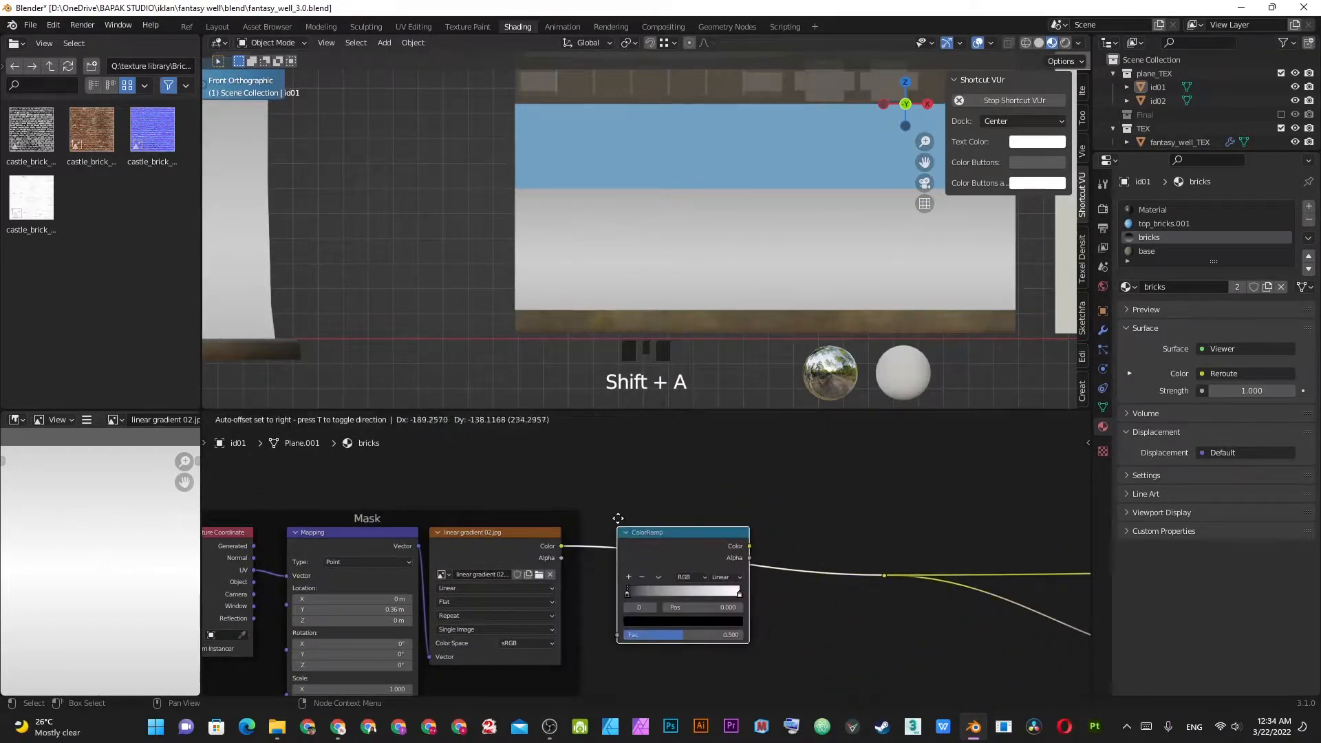
pyautogui.click(621, 513)
pyautogui.scroll(2, 703, 481)
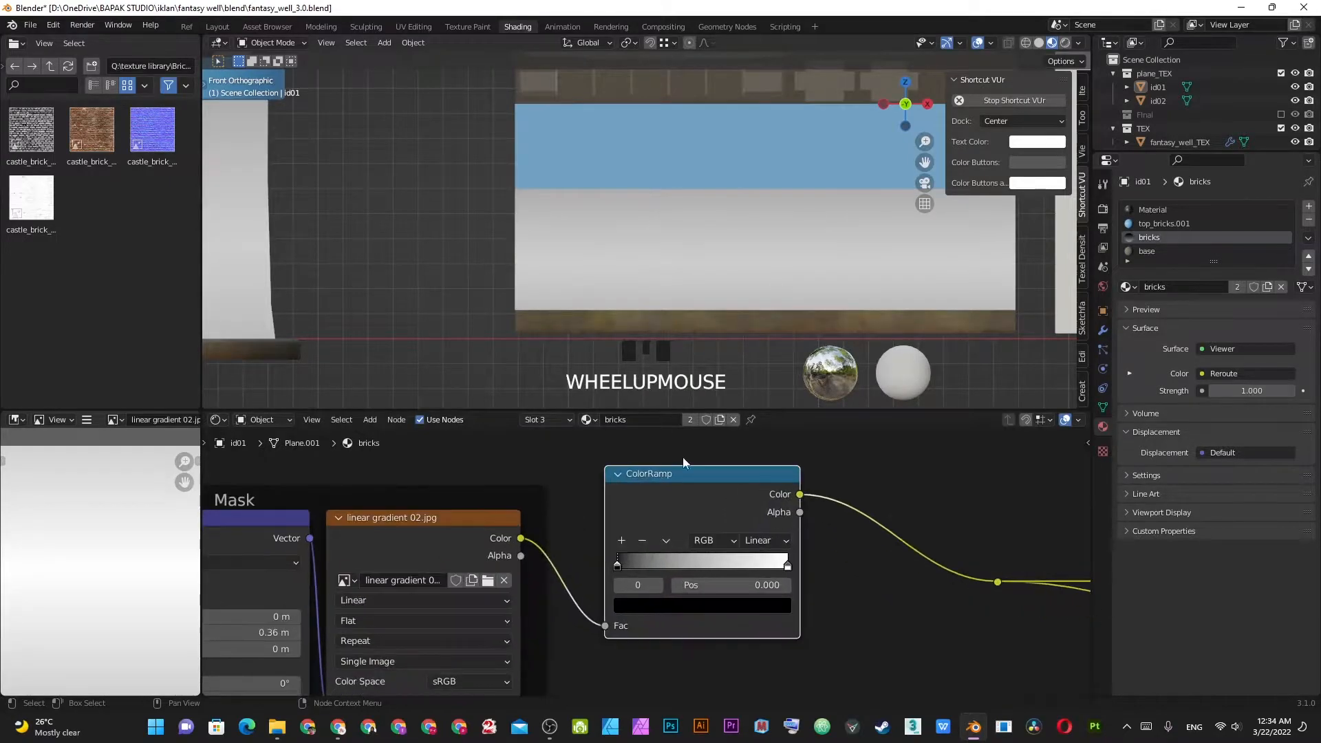
# - Move the mask ColorRamp's black stop to position 0.455 and set the mask Mapping node's Location Y to 0.32 m
pyautogui.moveTo(616, 563); pyautogui.dragTo(704, 563)
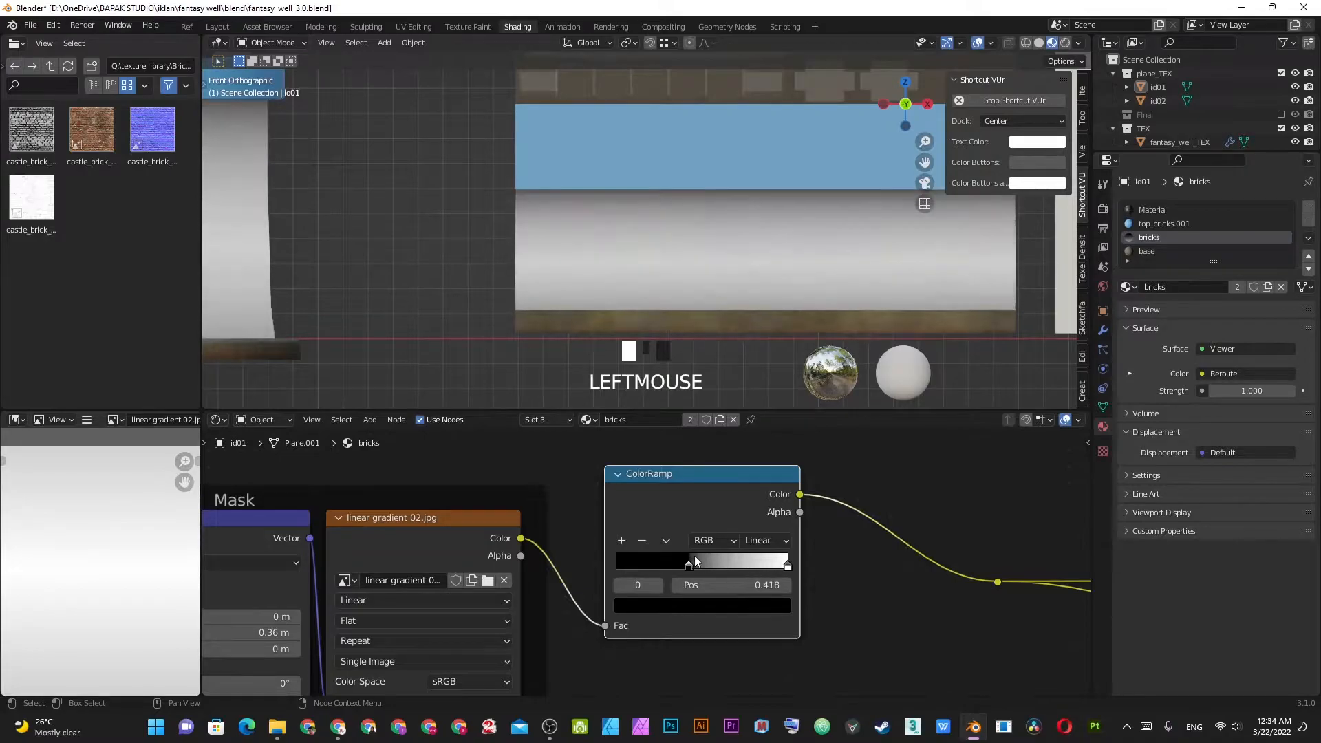
pyautogui.keyDown('shift'); pyautogui.moveTo(274, 632); pyautogui.dragTo(597, 567, button='middle'); pyautogui.keyUp('shift')
pyautogui.keyDown('shift'); pyautogui.moveTo(597, 567); pyautogui.dragTo(611, 567); pyautogui.keyUp('shift')
pyautogui.keyDown('shift'); pyautogui.moveTo(994, 482); pyautogui.dragTo(733, 470, button='middle'); pyautogui.keyUp('shift')
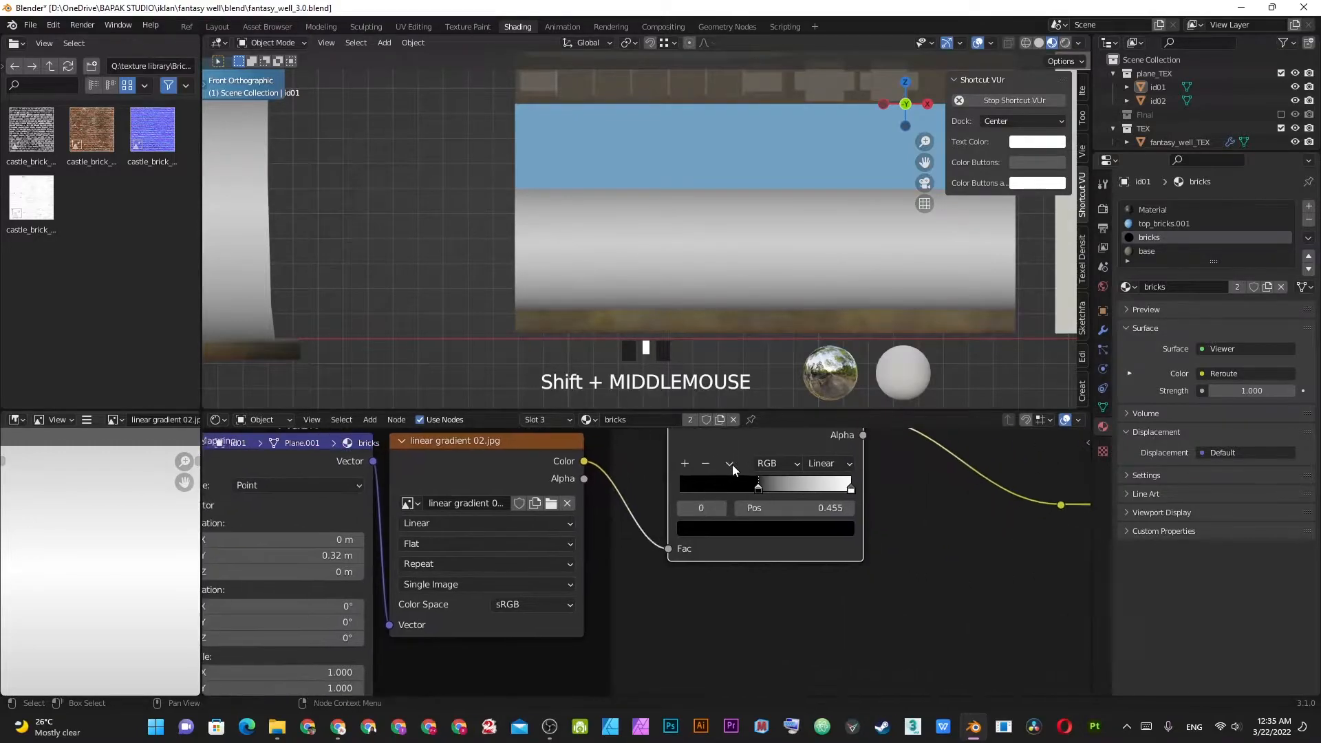
# - Flip the mask ColorRamp and move its black stop to position 0.714
pyautogui.click(730, 466)
pyautogui.click(816, 483)
pyautogui.moveTo(772, 487); pyautogui.dragTo(802, 487)
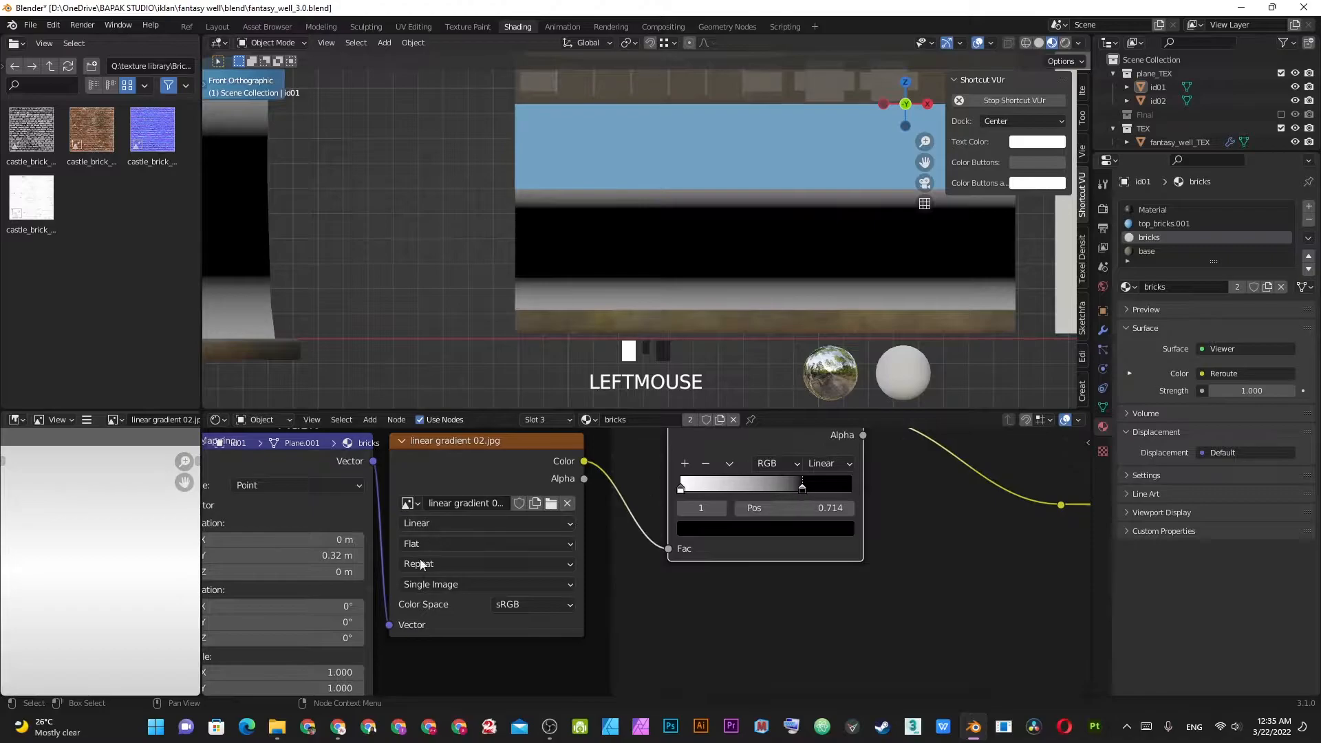
# - Set the mask Mapping node's Location Y to 0.33 m and move the ColorRamp's black stop slightly closer to the white one
pyautogui.keyDown('shift'); pyautogui.moveTo(432, 558); pyautogui.dragTo(654, 552, button='middle'); pyautogui.keyUp('shift')
pyautogui.keyDown('shift'); pyautogui.moveTo(495, 549); pyautogui.dragTo(498, 549); pyautogui.keyUp('shift')
pyautogui.scroll(-3, 250, 200)
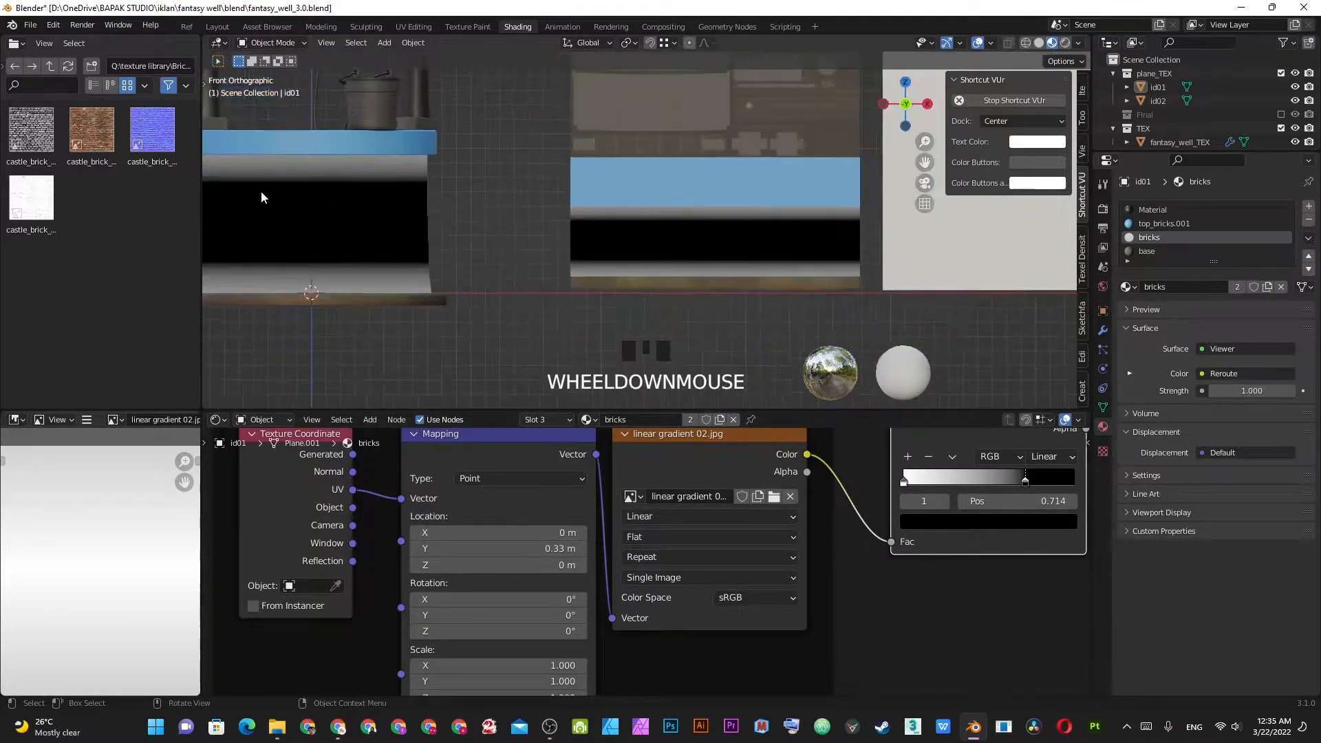
pyautogui.keyDown('shift'); pyautogui.moveTo(250, 200); pyautogui.dragTo(734, 285, button='middle'); pyautogui.keyUp('shift')
pyautogui.scroll(2, 735, 285)
pyautogui.moveTo(1025, 485); pyautogui.dragTo(1011, 490)
# - Fine-tune the vertical offset of the mask gradient, ending at a Location Y of 0.33 m
pyautogui.keyDown('shift'); pyautogui.moveTo(578, 548); pyautogui.dragTo(541, 547); pyautogui.keyUp('shift')
pyautogui.scroll(4, 545, 561)
pyautogui.scroll(3, 533, 549)
pyautogui.keyDown('shift'); pyautogui.moveTo(533, 548); pyautogui.dragTo(740, 556, button='middle'); pyautogui.keyUp('shift')
pyautogui.moveTo(739, 556)
pyautogui.keyDown('shift'); pyautogui.mouseDown()
pyautogui.moveTo(716, 556)
pyautogui.moveTo(741, 556)
pyautogui.mouseUp(); pyautogui.keyUp('shift')
pyautogui.keyDown('shift'); pyautogui.rightClick(739, 555); pyautogui.keyUp('shift')
pyautogui.scroll(-6, 722, 219)
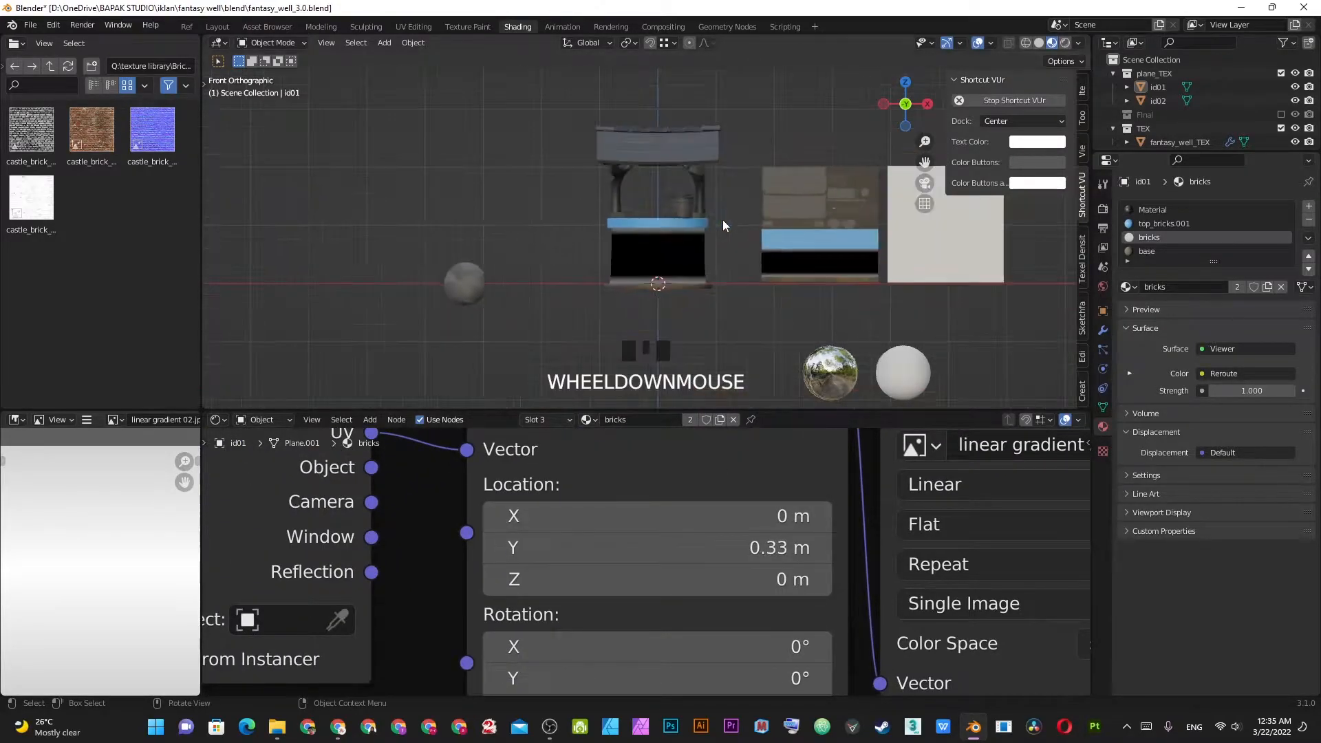
# - Set the color space of the linear gradient 02.jpg mask image to Non-Color
pyautogui.scroll(2, 723, 223)
pyautogui.scroll(-5, 969, 537)
pyautogui.moveTo(970, 535); pyautogui.dragTo(741, 542, button='middle')
pyautogui.scroll(-3, 867, 527)
pyautogui.moveTo(599, 599); pyautogui.dragTo(534, 600, button='middle')
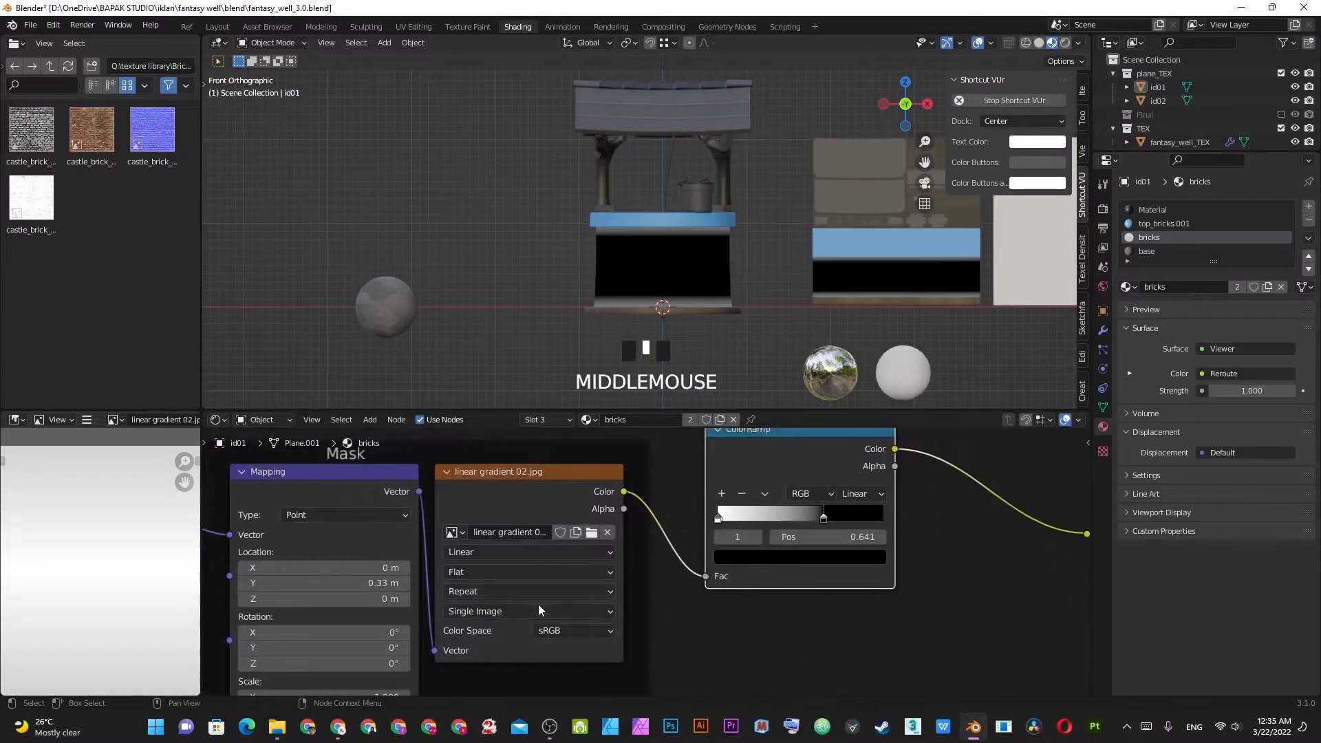
pyautogui.click(560, 627)
pyautogui.click(567, 559)
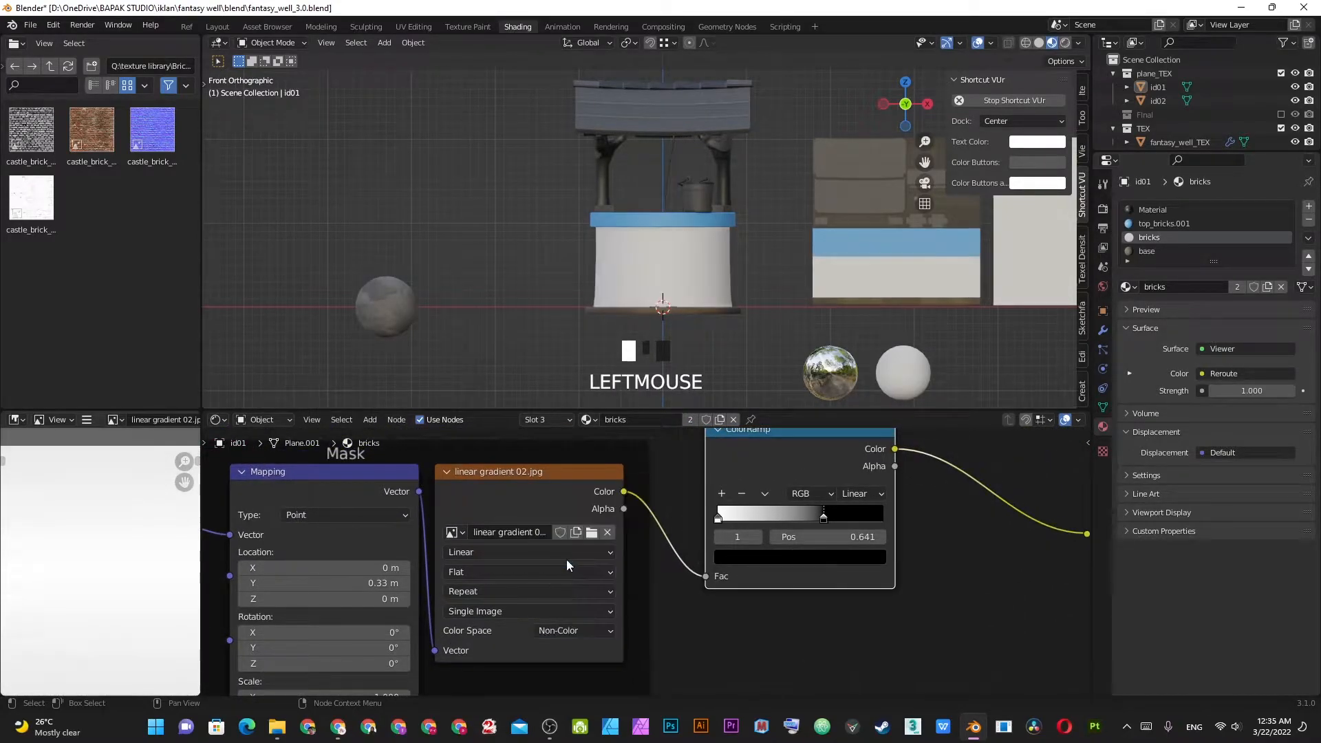
# - Adjust the mask ColorRamp, moving the black stop to 0.855 and the white stop to 0.400
pyautogui.scroll(3, 703, 287)
pyautogui.moveTo(833, 521); pyautogui.dragTo(863, 521)
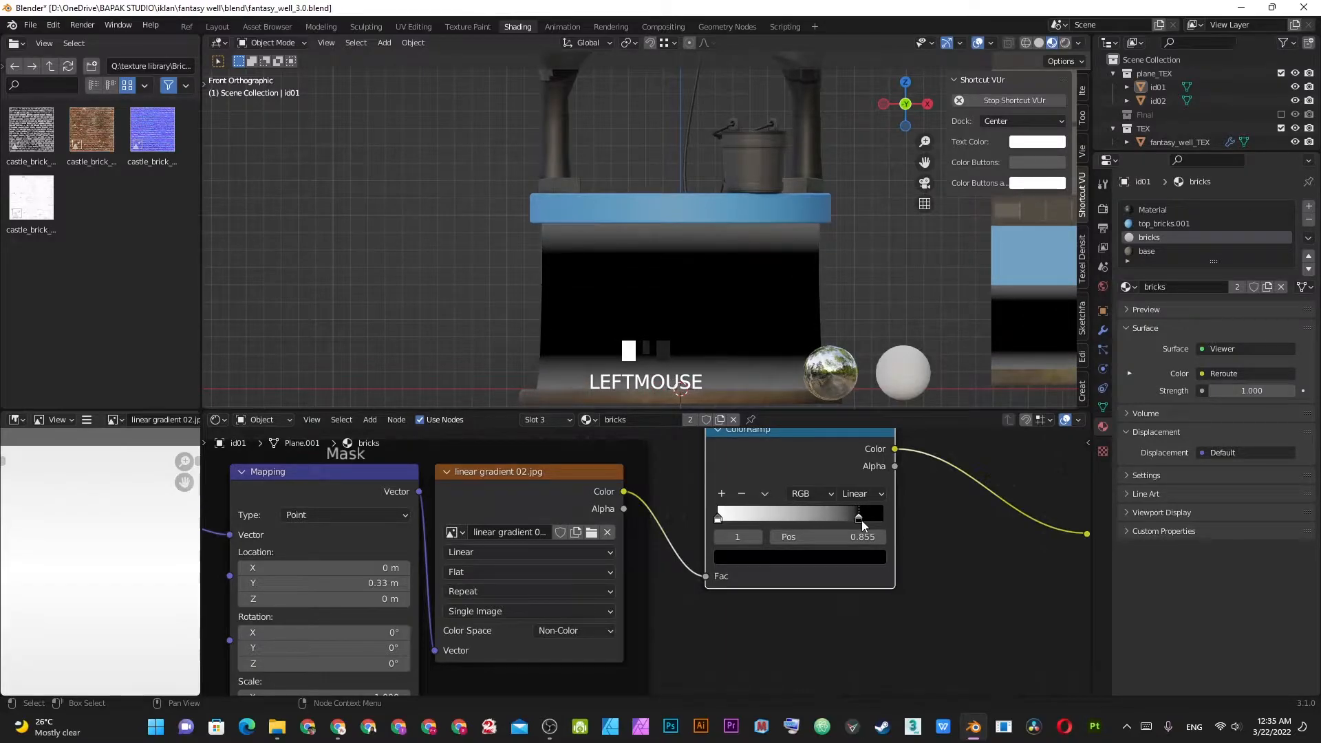
pyautogui.moveTo(712, 525); pyautogui.dragTo(776, 521)
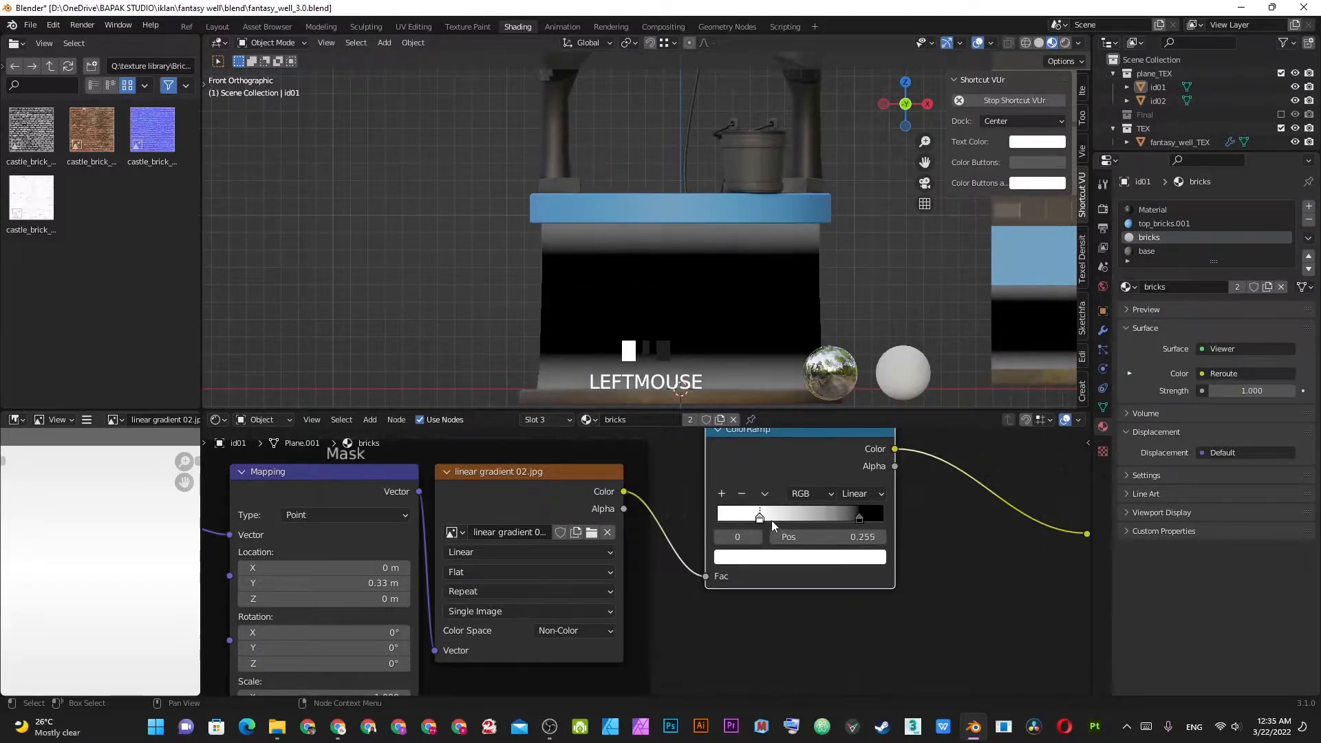
# - Insert a MixRGB node on the link leaving the mask ColorRamp
pyautogui.scroll(-3, 723, 258)
pyautogui.press('a')
pyautogui.scroll(-2, 895, 494)
pyautogui.moveTo(895, 494); pyautogui.dragTo(766, 519, button='middle')
pyautogui.scroll(2, 782, 502)
pyautogui.hotkey('shift', 'a')
pyautogui.moveTo(766, 525)
pyautogui.moveTo(741, 494)
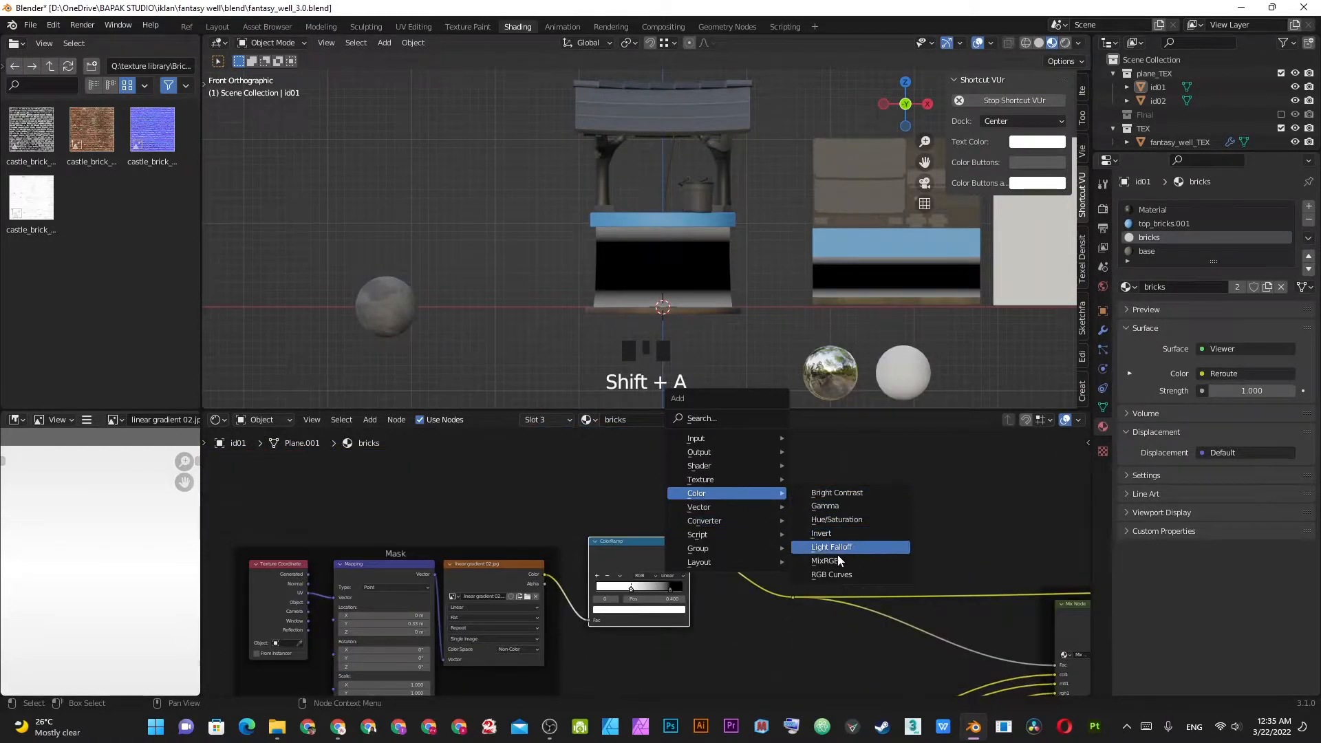
pyautogui.click(825, 562)
pyautogui.click(697, 544)
# - Move the Mask frame and its ColorRamp away from the Mix node to make room for more nodes
pyautogui.scroll(-3, 697, 544)
pyautogui.scroll(2, 745, 593)
pyautogui.click(703, 606)
pyautogui.moveTo(694, 633); pyautogui.dragTo(641, 606)
pyautogui.click(731, 667)
pyautogui.moveTo(755, 669); pyautogui.dragTo(733, 627)
pyautogui.keyDown('shift'); pyautogui.click(771, 484); pyautogui.keyUp('shift')
pyautogui.press('g')
pyautogui.click(679, 548)
# - Preview the mask ColorRamp's output on the well, followed by the output of the Mix node
pyautogui.scroll(2, 782, 519)
pyautogui.keyDown('shift'); pyautogui.moveTo(782, 519); pyautogui.dragTo(734, 543, button='middle'); pyautogui.keyUp('shift')
pyautogui.moveTo(734, 485); pyautogui.dragTo(755, 584, button='middle')
pyautogui.moveTo(988, 599); pyautogui.dragTo(785, 564, button='middle')
pyautogui.moveTo(651, 492); pyautogui.dragTo(697, 518, button='middle')
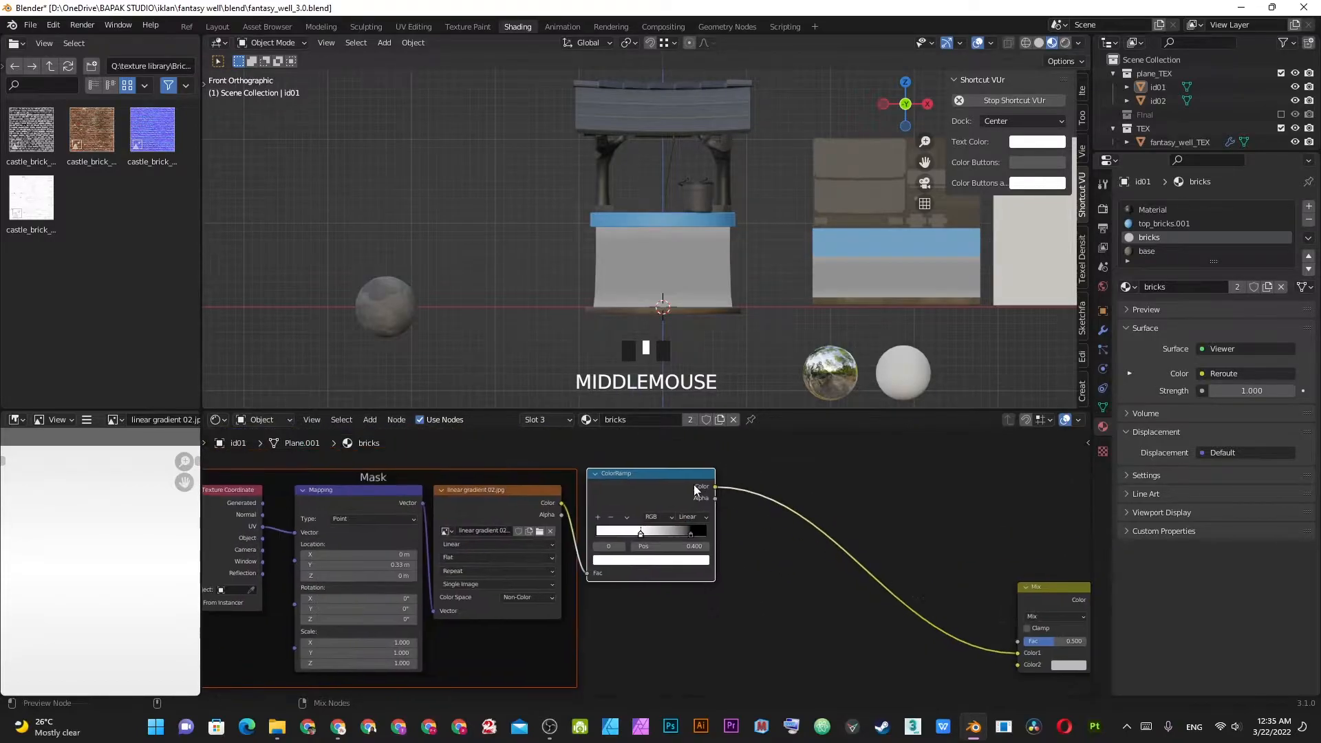
pyautogui.keyDown('ctrl'); pyautogui.keyDown('shift'); pyautogui.click(697, 518); pyautogui.keyUp('shift'); pyautogui.keyUp('ctrl')
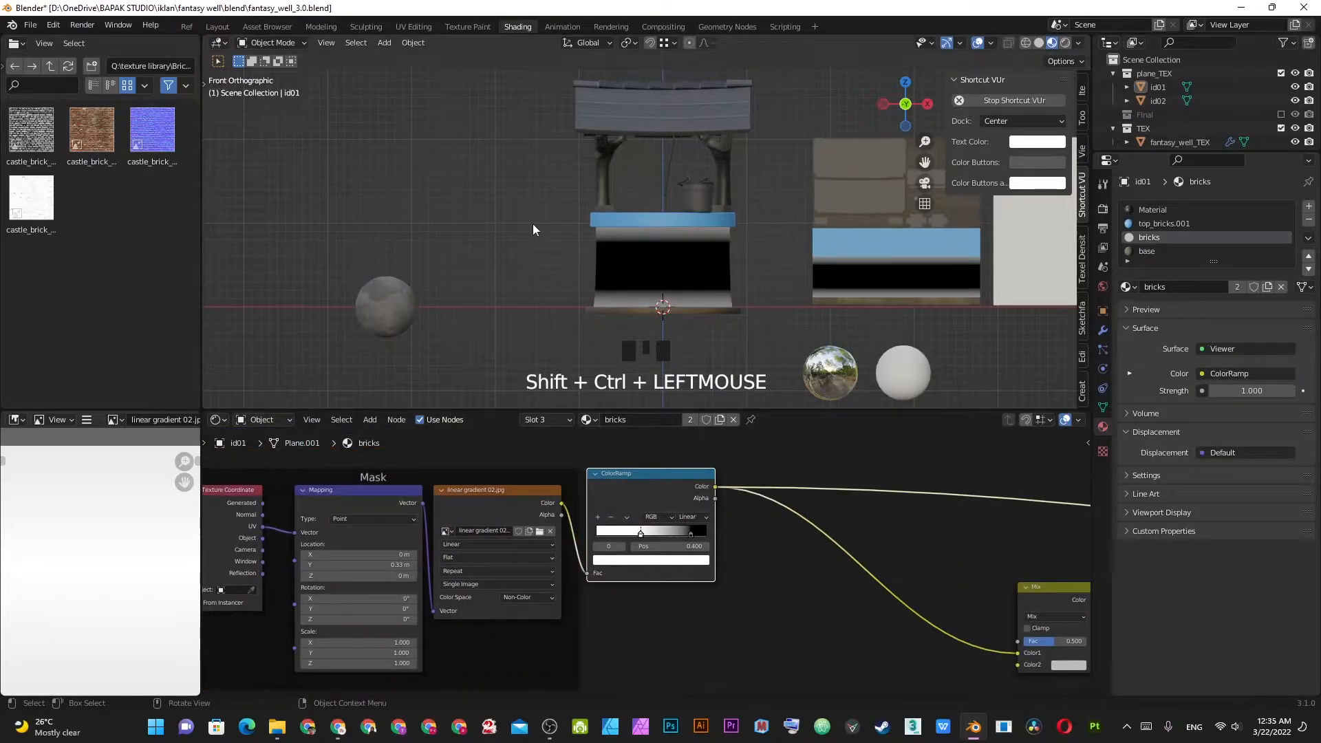
pyautogui.scroll(-1, 906, 598)
pyautogui.scroll(4, 738, 485)
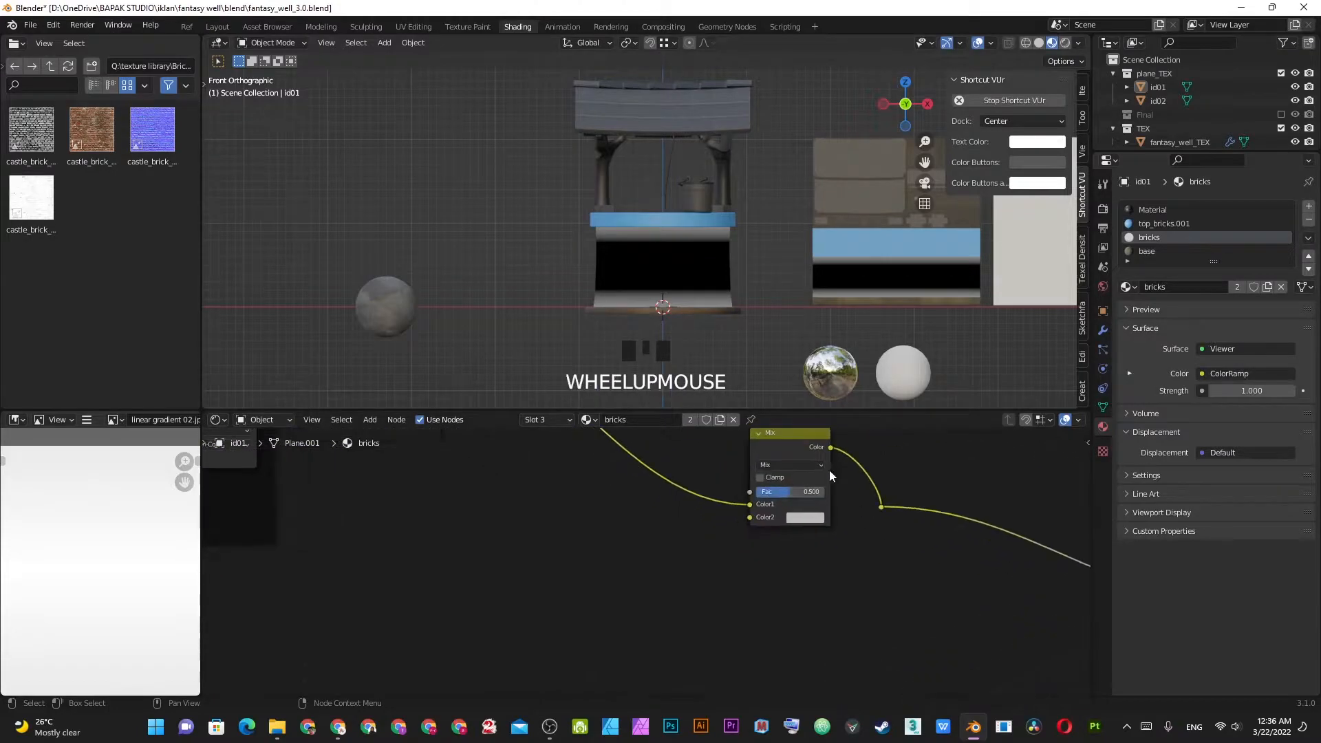
pyautogui.scroll(-5, 920, 528)
pyautogui.moveTo(920, 527); pyautogui.dragTo(637, 532, button='middle')
pyautogui.keyDown('ctrl'); pyautogui.keyDown('shift'); pyautogui.click(610, 530); pyautogui.keyUp('shift'); pyautogui.keyUp('ctrl')
# - Add an Image Texture node in the empty space below the mask ColorRamp
pyautogui.keyDown('shift'); pyautogui.moveTo(494, 532); pyautogui.dragTo(594, 522, button='middle'); pyautogui.keyUp('shift')
pyautogui.scroll(2, 684, 534)
pyautogui.hotkey('shift', 'a')
pyautogui.moveTo(596, 511)
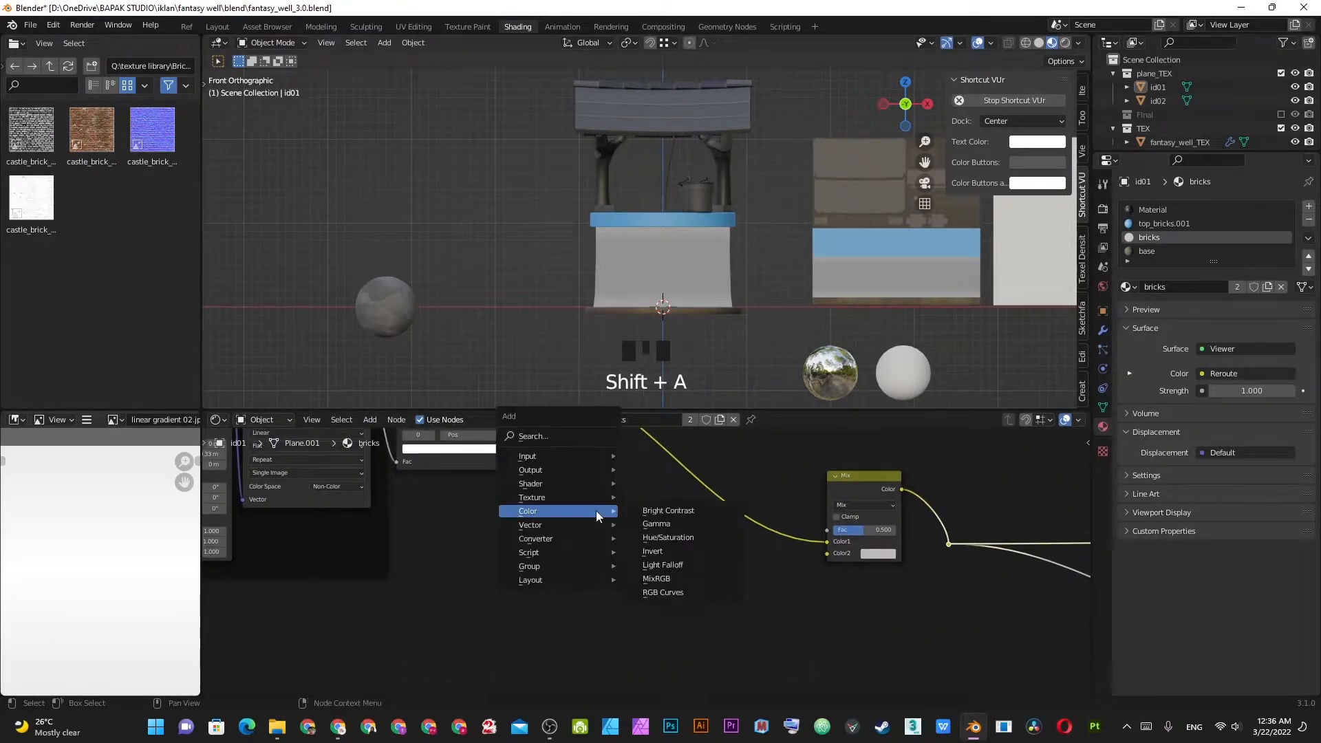
pyautogui.moveTo(560, 495)
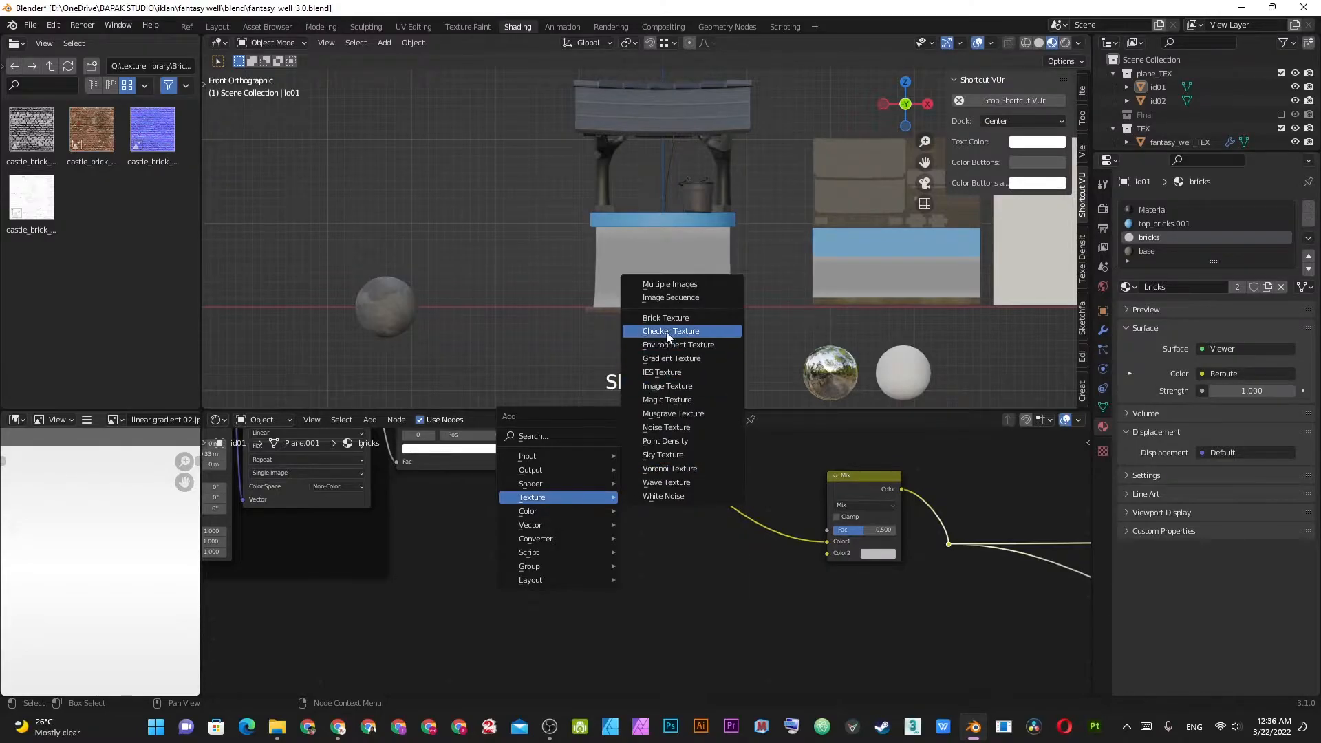
pyautogui.click(667, 386)
pyautogui.click(516, 582)
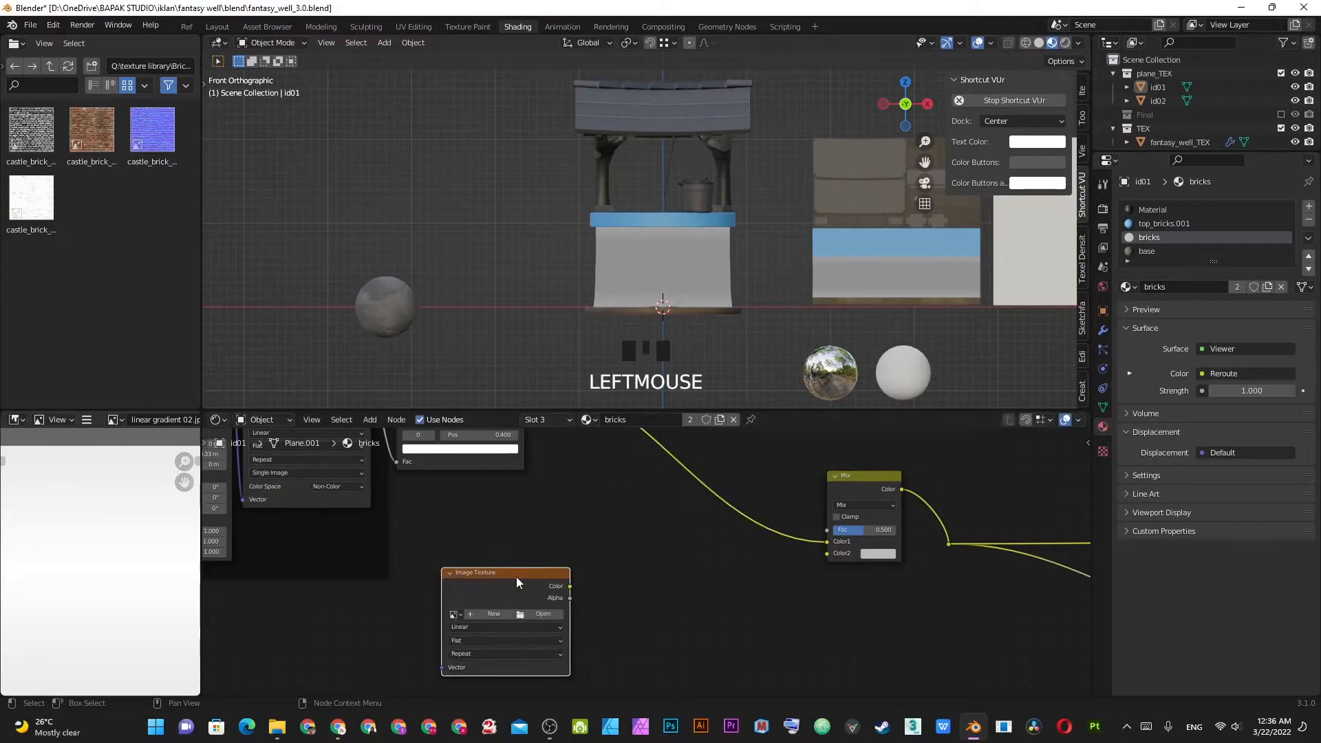
# - Connect the new Image Texture's Color output to the Mix node's Color2 input and set the blend mode to Multiply
pyautogui.moveTo(826, 558); pyautogui.dragTo(828, 553)
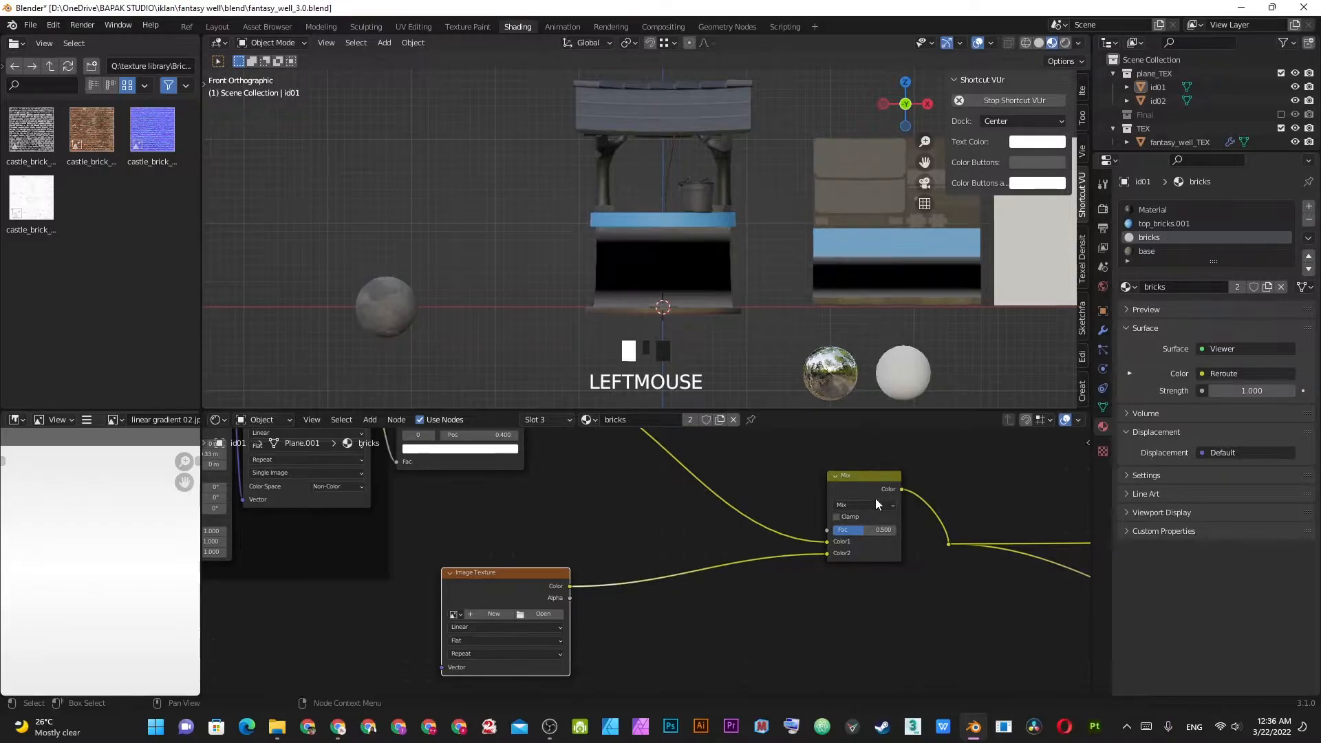
pyautogui.click(873, 506)
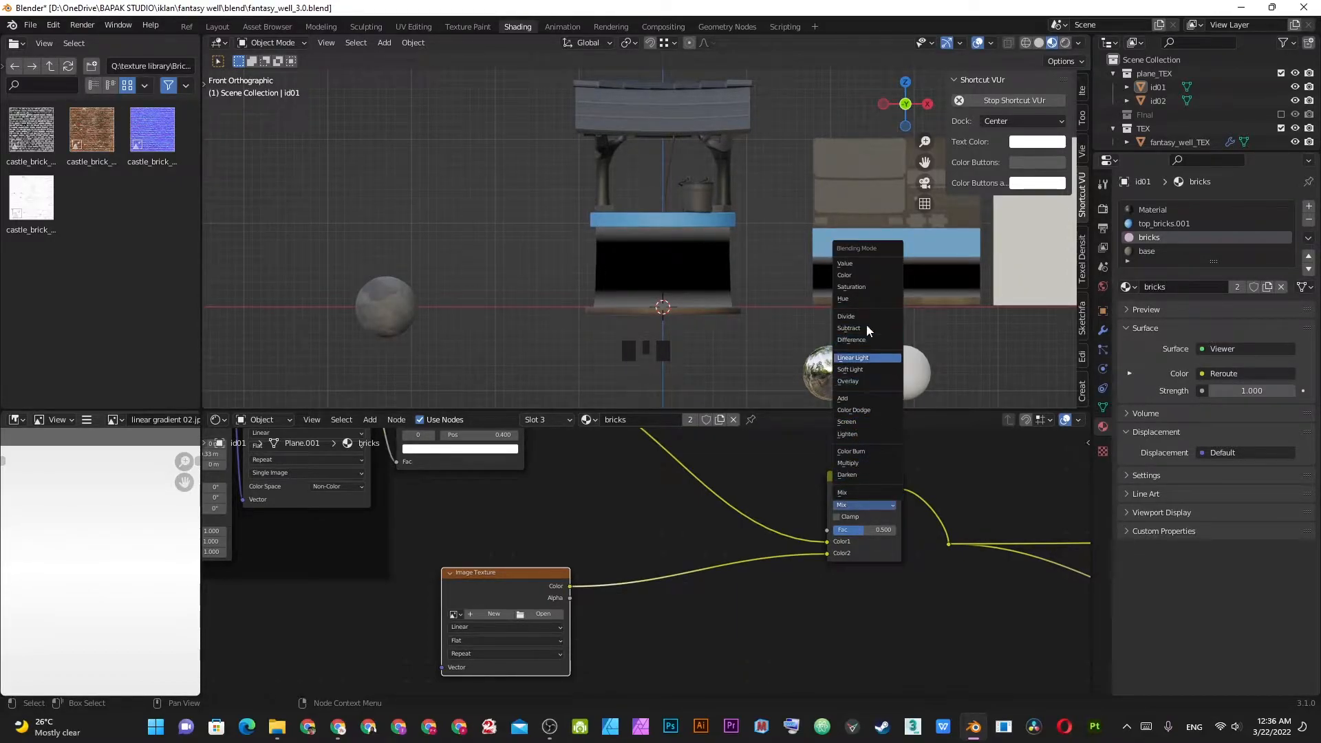
pyautogui.click(848, 463)
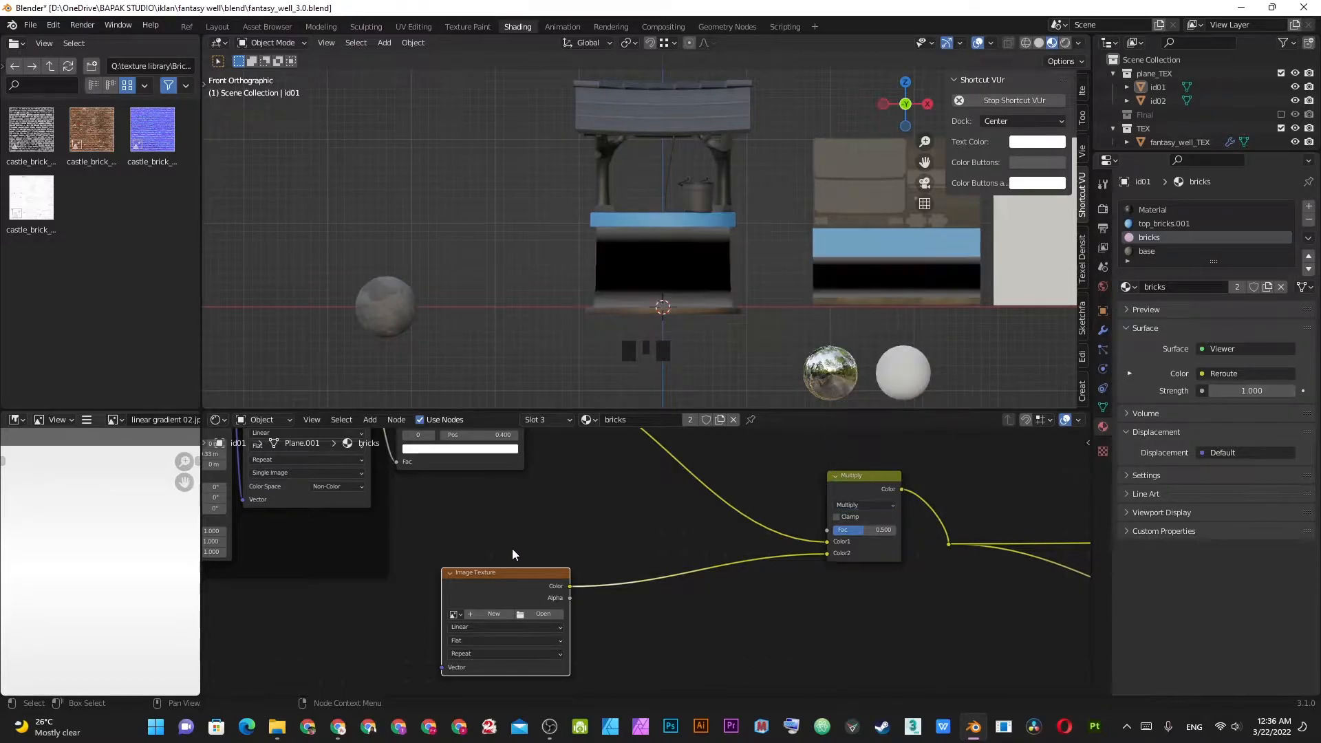
# - Load SurfaceImperfections003_2K_var2.jpg from the texture library's Grunge folder into the new Image Texture node
pyautogui.keyDown('shift'); pyautogui.moveTo(581, 559); pyautogui.dragTo(790, 530, button='middle'); pyautogui.keyUp('shift')
pyautogui.scroll(1, 790, 530)
pyautogui.click(785, 593)
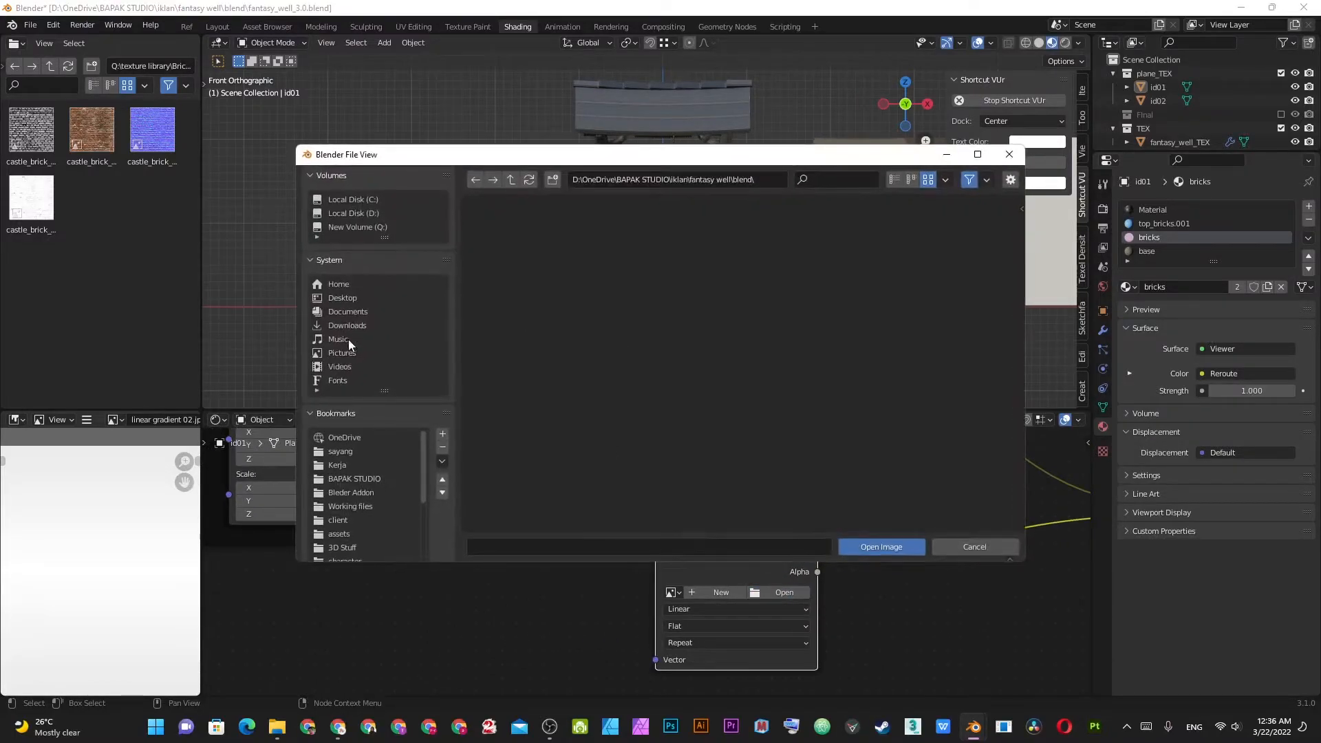
pyautogui.scroll(-3, 398, 425)
pyautogui.scroll(-3, 347, 441)
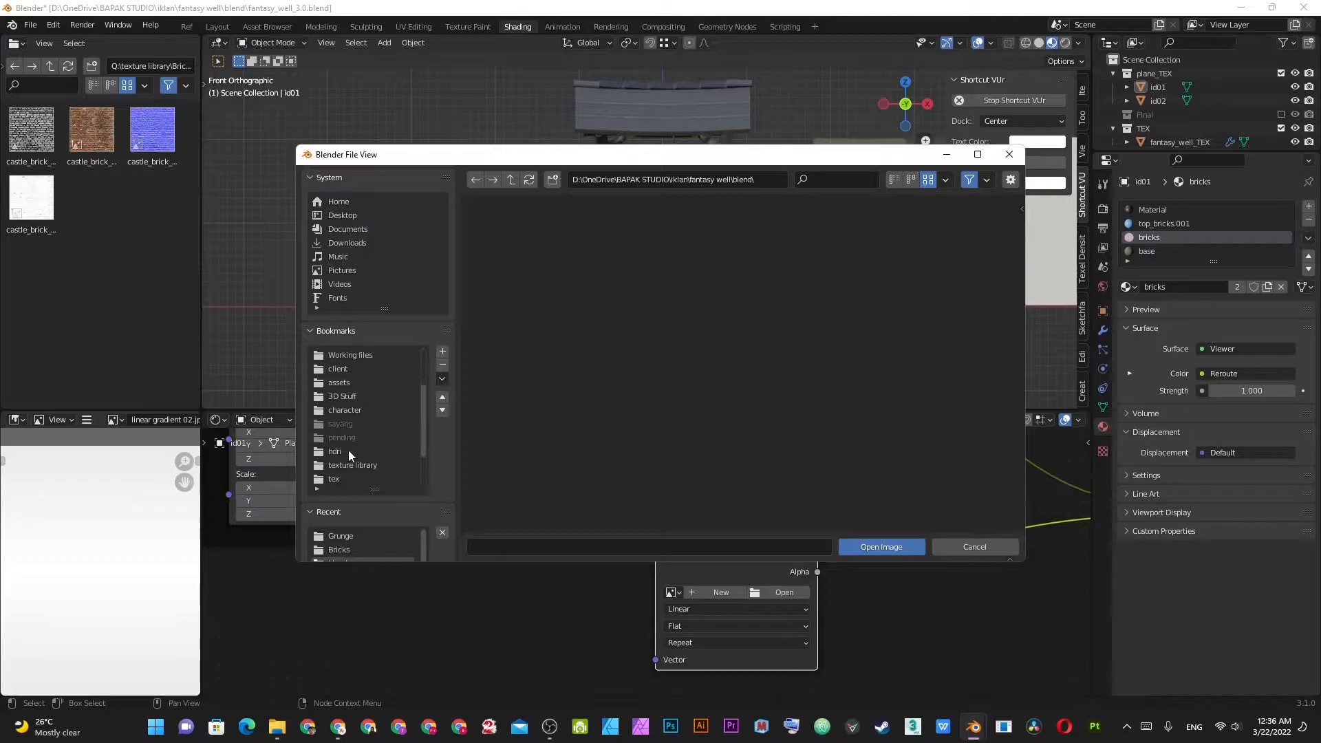
pyautogui.click(352, 466)
pyautogui.click(530, 367)
pyautogui.doubleClick(530, 367)
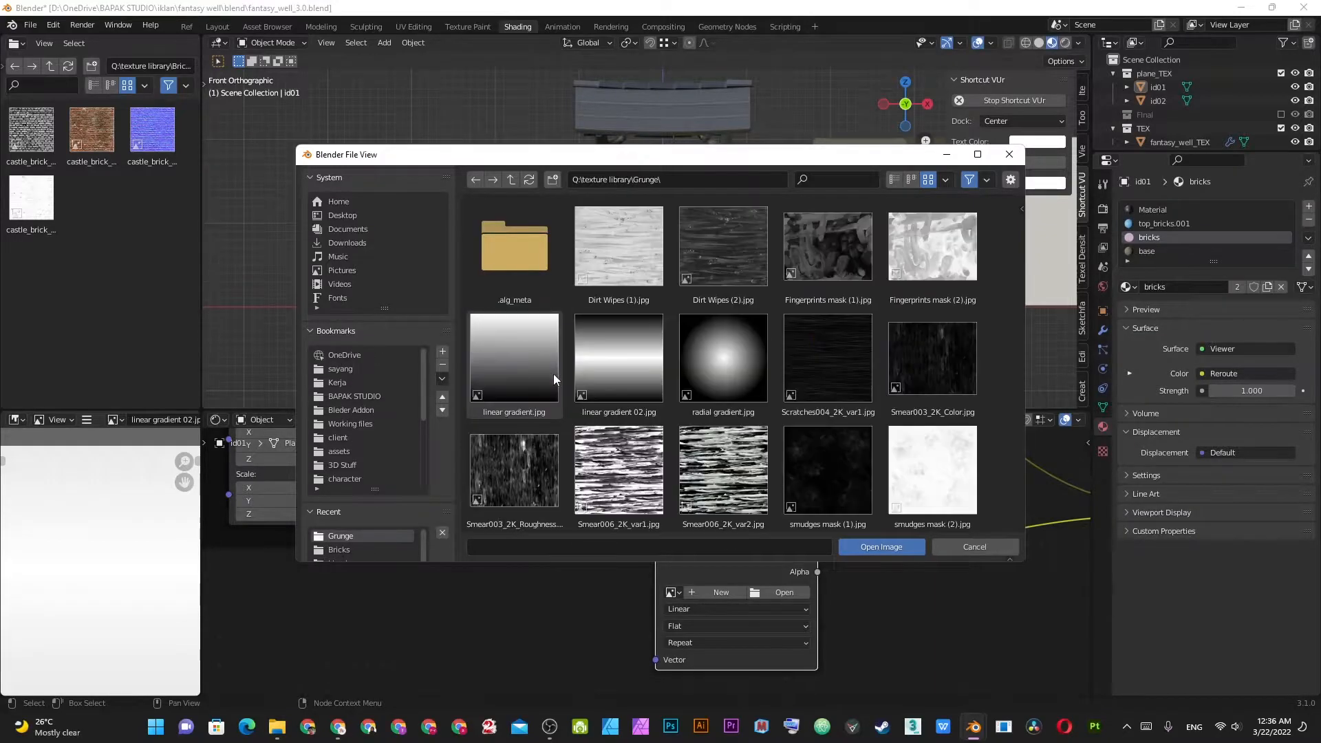
pyautogui.scroll(-2, 785, 434)
pyautogui.scroll(-2, 783, 439)
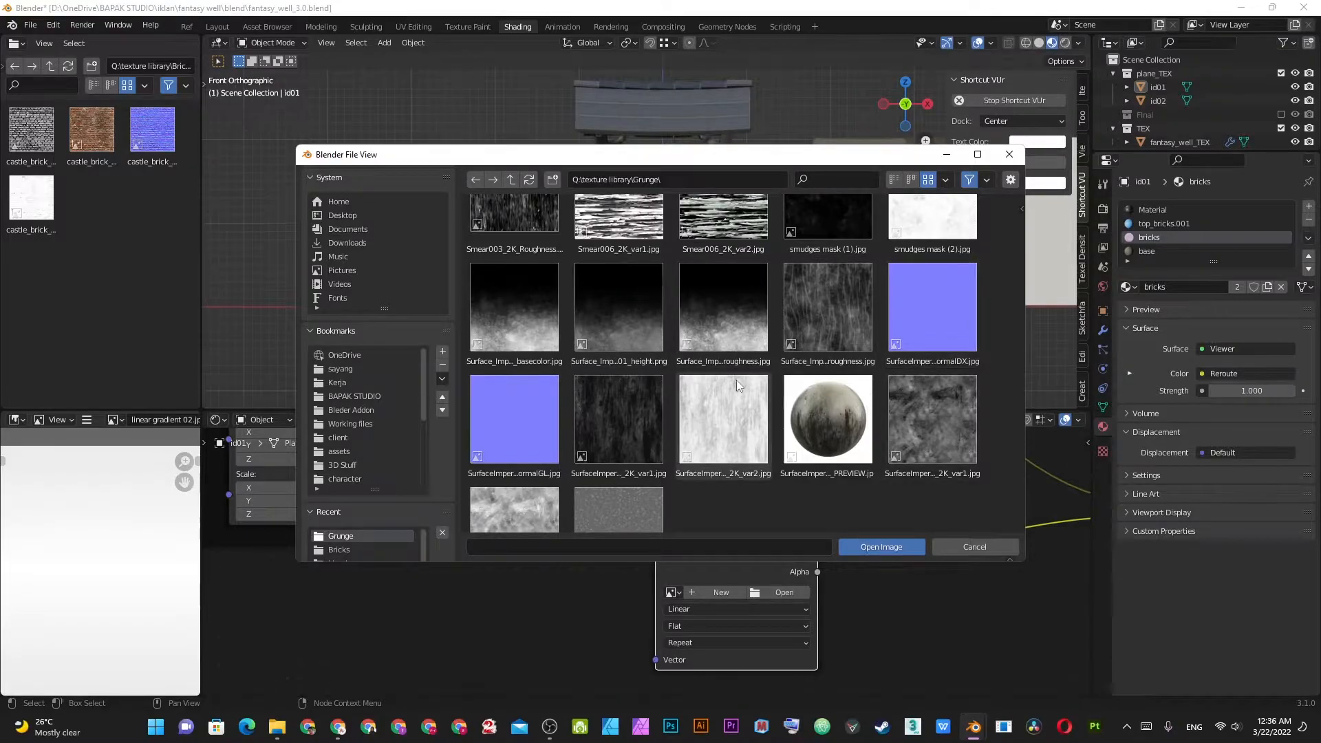
pyautogui.doubleClick(725, 413)
# - Set the color space of the SurfaceImperfections image to Non-Color
pyautogui.scroll(4, 709, 262)
pyautogui.keyDown('shift'); pyautogui.moveTo(745, 607); pyautogui.dragTo(770, 536, button='middle'); pyautogui.keyUp('shift')
pyautogui.scroll(-2, 733, 638)
pyautogui.click(731, 607)
pyautogui.press('n')
# - Give the grunge image Texture Coordinate and Mapping nodes and set the mapping scale to 2 on all axes
pyautogui.moveTo(683, 541); pyautogui.dragTo(538, 593)
pyautogui.hotkey('ctrl', 't')
pyautogui.scroll(4, 625, 560)
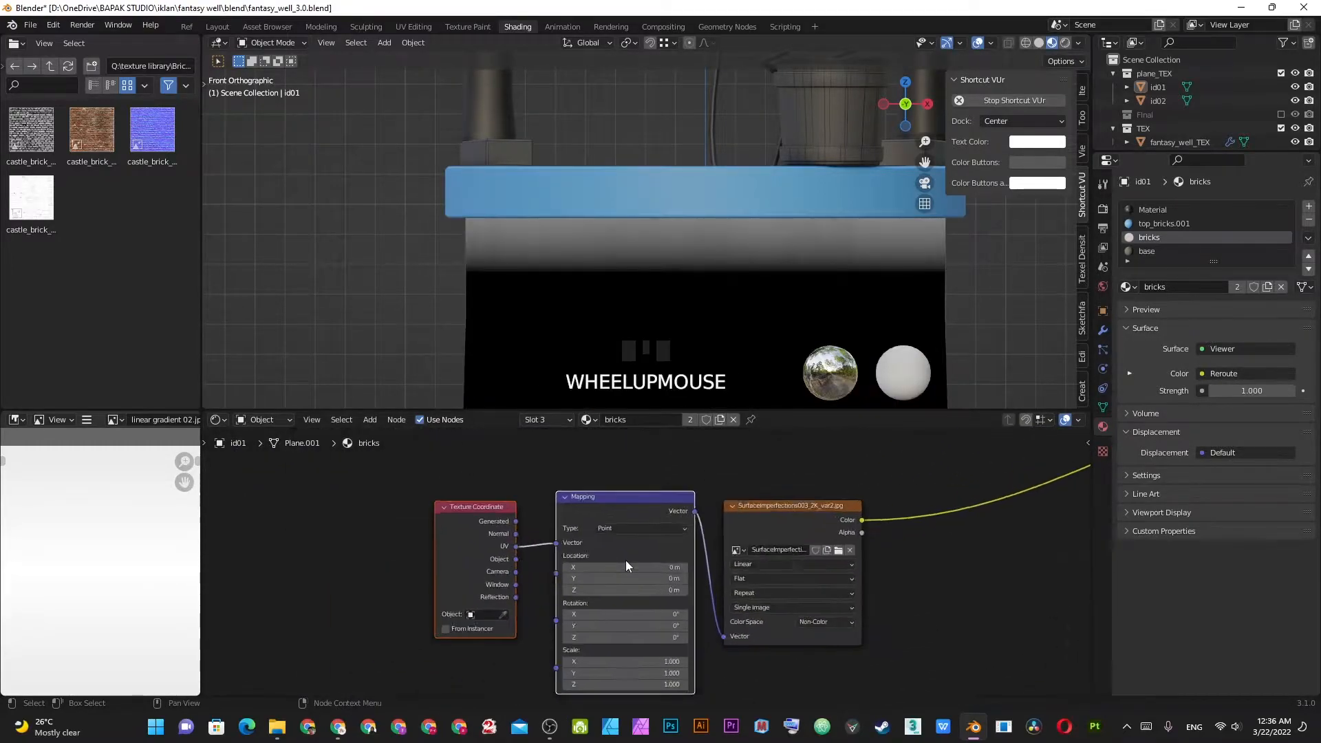
pyautogui.keyDown('shift'); pyautogui.moveTo(667, 592); pyautogui.dragTo(676, 485, button='middle'); pyautogui.keyUp('shift')
pyautogui.click(651, 567)
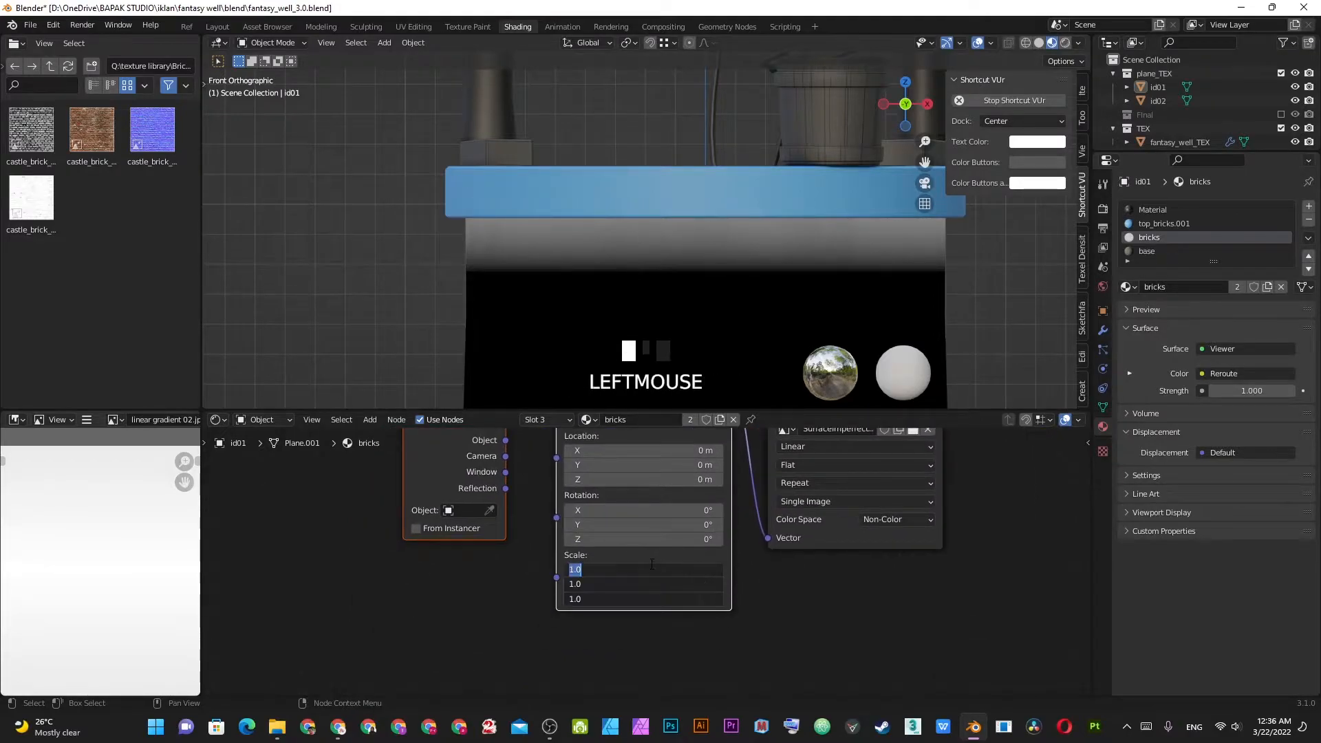
pyautogui.write('2')
pyautogui.press('Return')
# - Insert a ColorRamp between the grunge image and the Multiply node and flip its colors
pyautogui.scroll(-4, 888, 488)
pyautogui.moveTo(894, 492); pyautogui.dragTo(678, 598, button='middle')
pyautogui.hotkey('shift', 'a')
pyautogui.moveTo(717, 543)
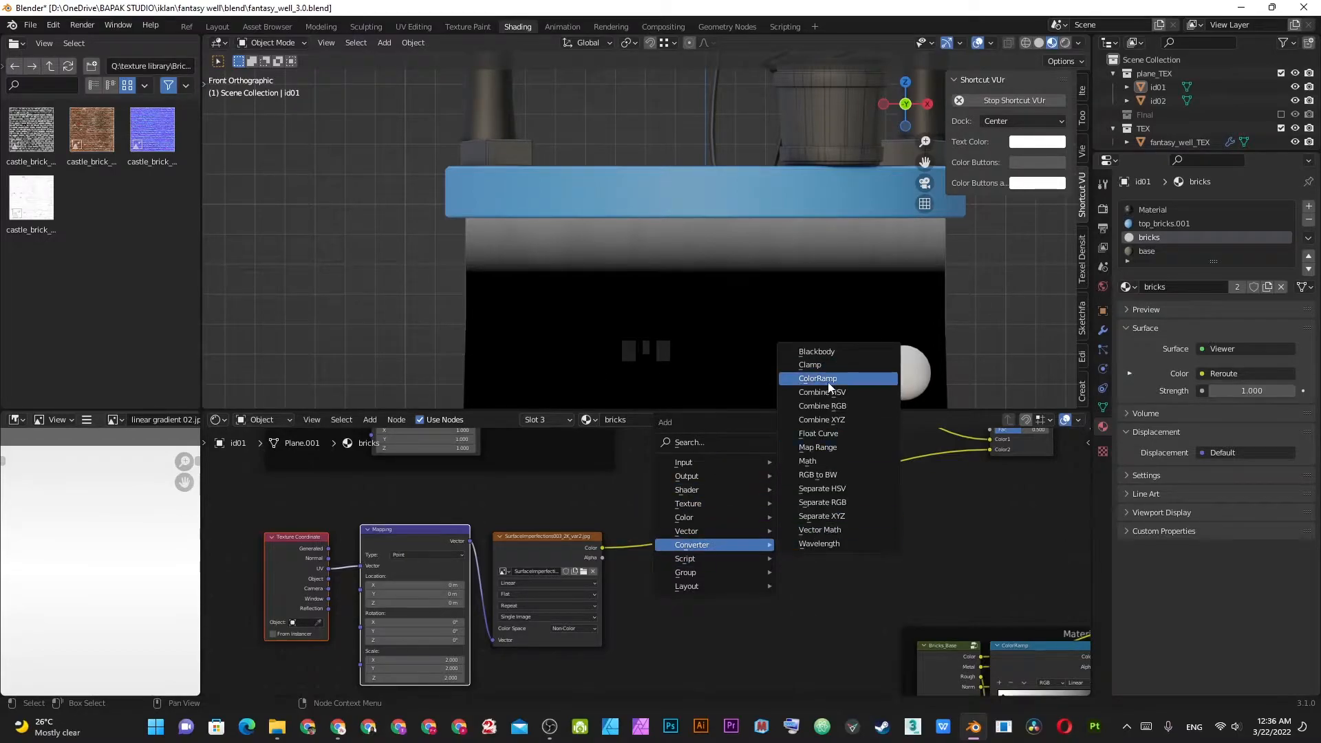
pyautogui.click(829, 388)
pyautogui.click(677, 537)
pyautogui.scroll(2, 679, 536)
pyautogui.click(686, 534)
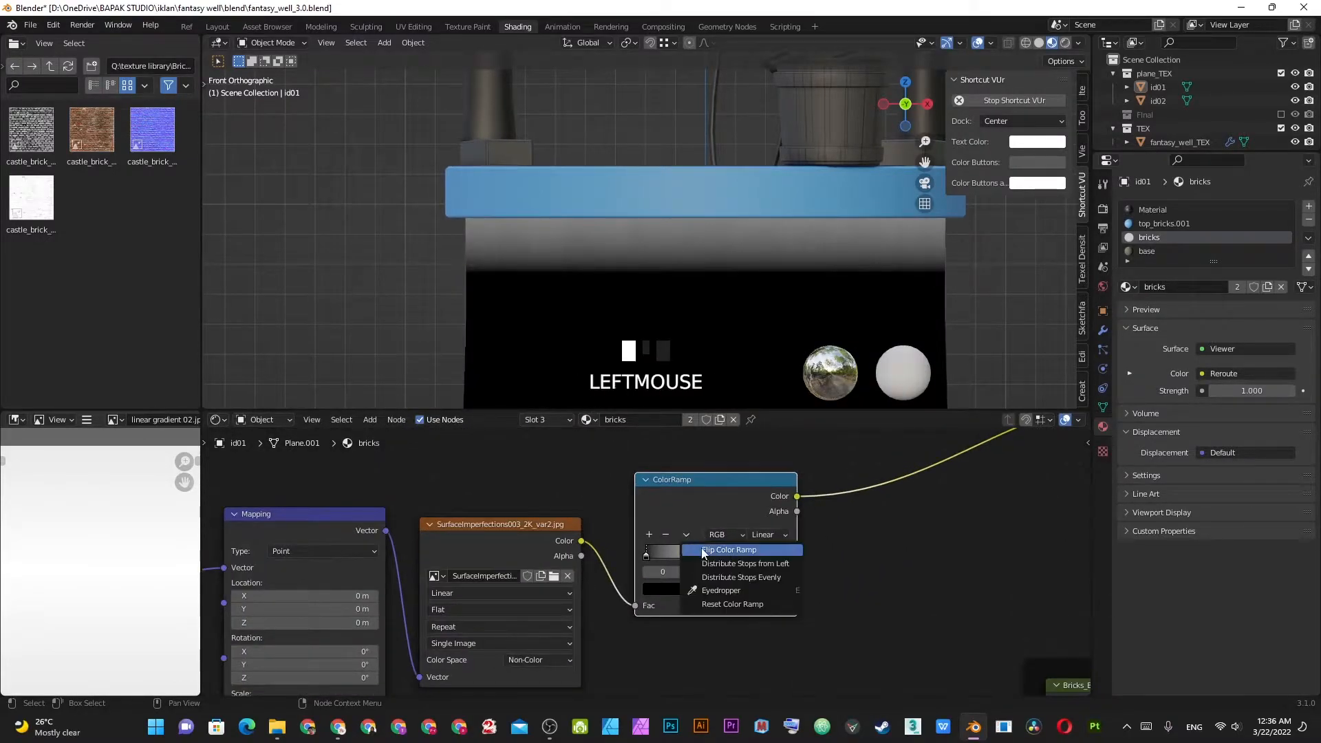
pyautogui.click(703, 551)
# - Try a narrower spacing of the grunge ColorRamp's stops and return them to the ends of the ramp
pyautogui.scroll(2, 637, 572)
pyautogui.moveTo(647, 555); pyautogui.dragTo(747, 547)
pyautogui.moveTo(840, 554)
pyautogui.mouseDown()
pyautogui.moveTo(782, 556)
pyautogui.moveTo(820, 557)
pyautogui.mouseUp()
pyautogui.rightClick(832, 558)
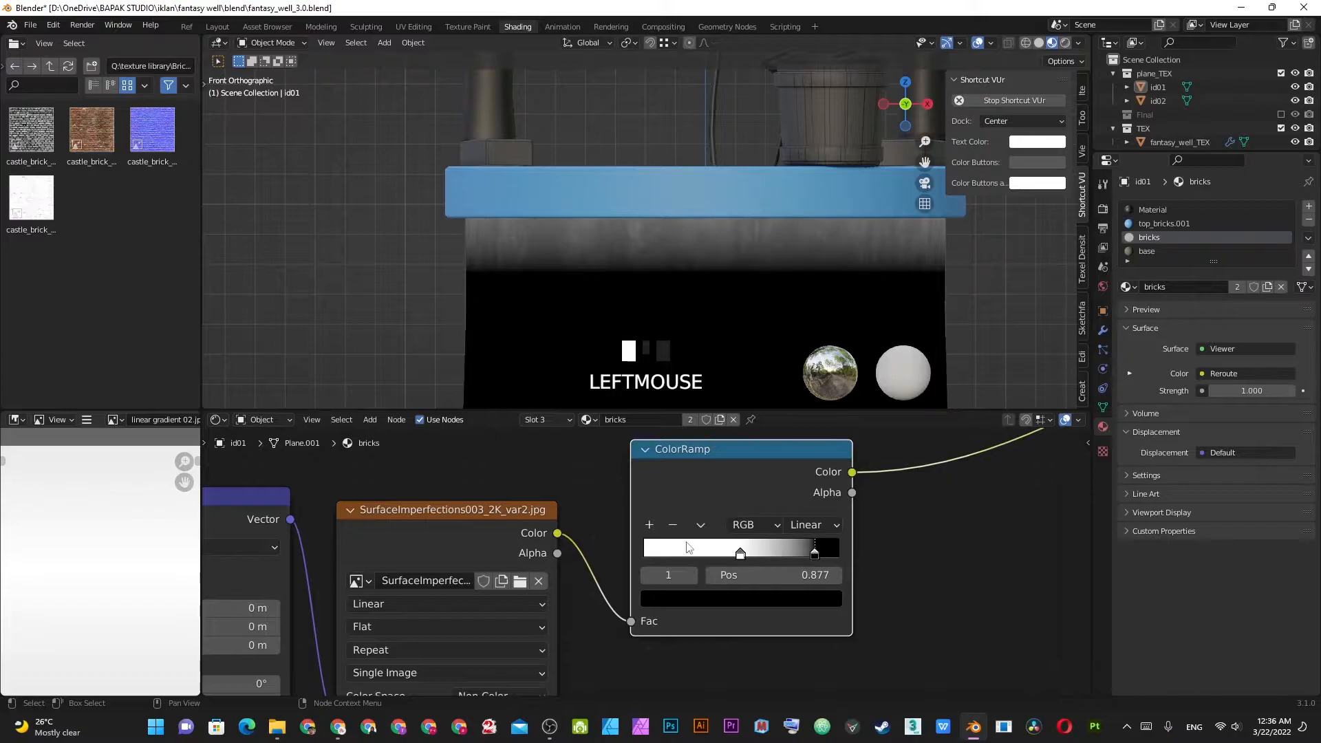
pyautogui.moveTo(740, 554); pyautogui.dragTo(899, 560)
pyautogui.moveTo(790, 554); pyautogui.dragTo(712, 545)
pyautogui.moveTo(837, 552); pyautogui.dragTo(888, 534)
# - Set the Multiply node's factor to 1.000
pyautogui.scroll(-4, 970, 527)
pyautogui.moveTo(971, 526); pyautogui.dragTo(618, 654, button='middle')
pyautogui.moveTo(802, 472); pyautogui.dragTo(703, 480, button='middle')
pyautogui.moveTo(828, 493); pyautogui.dragTo(895, 493)
# - Increase the grunge ColorRamp's contrast by moving the black stop to 0.905 and the white stop to 0.541
pyautogui.moveTo(749, 535); pyautogui.dragTo(1069, 471, button='middle')
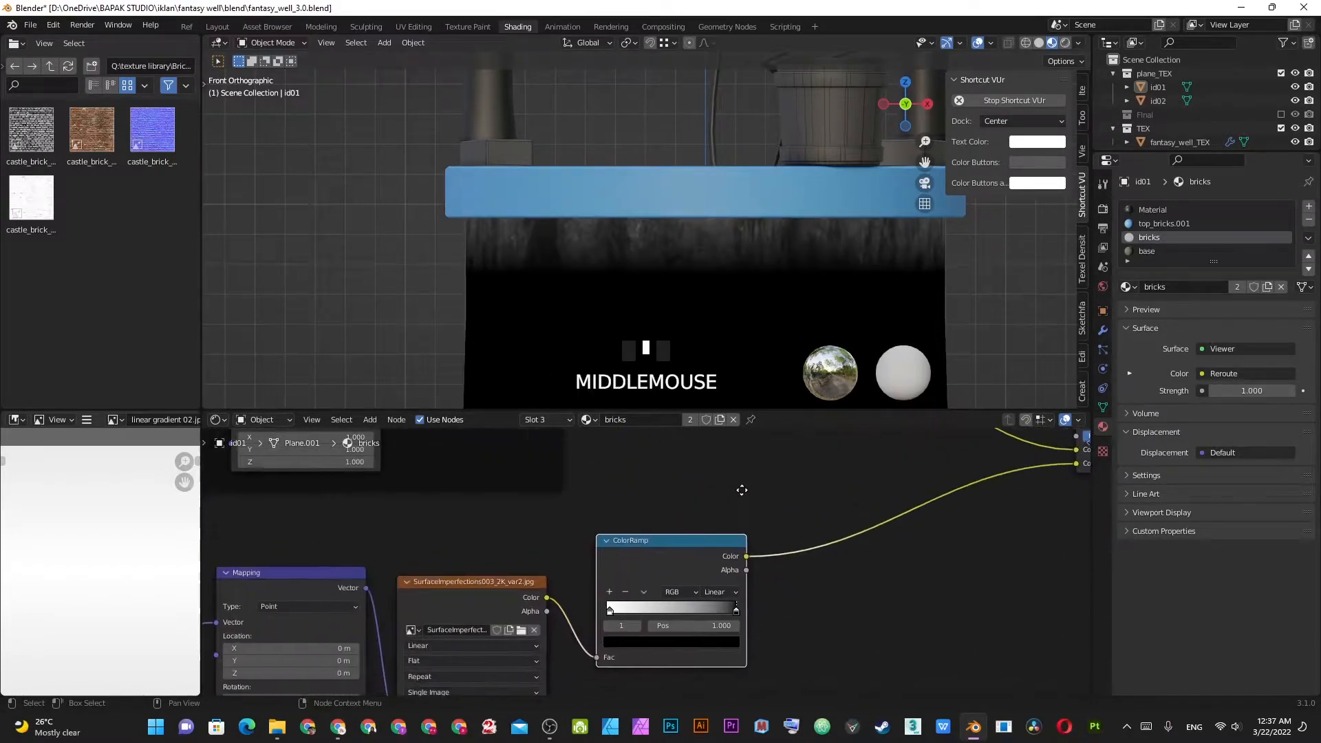
pyautogui.scroll(1, 752, 612)
pyautogui.click(765, 622)
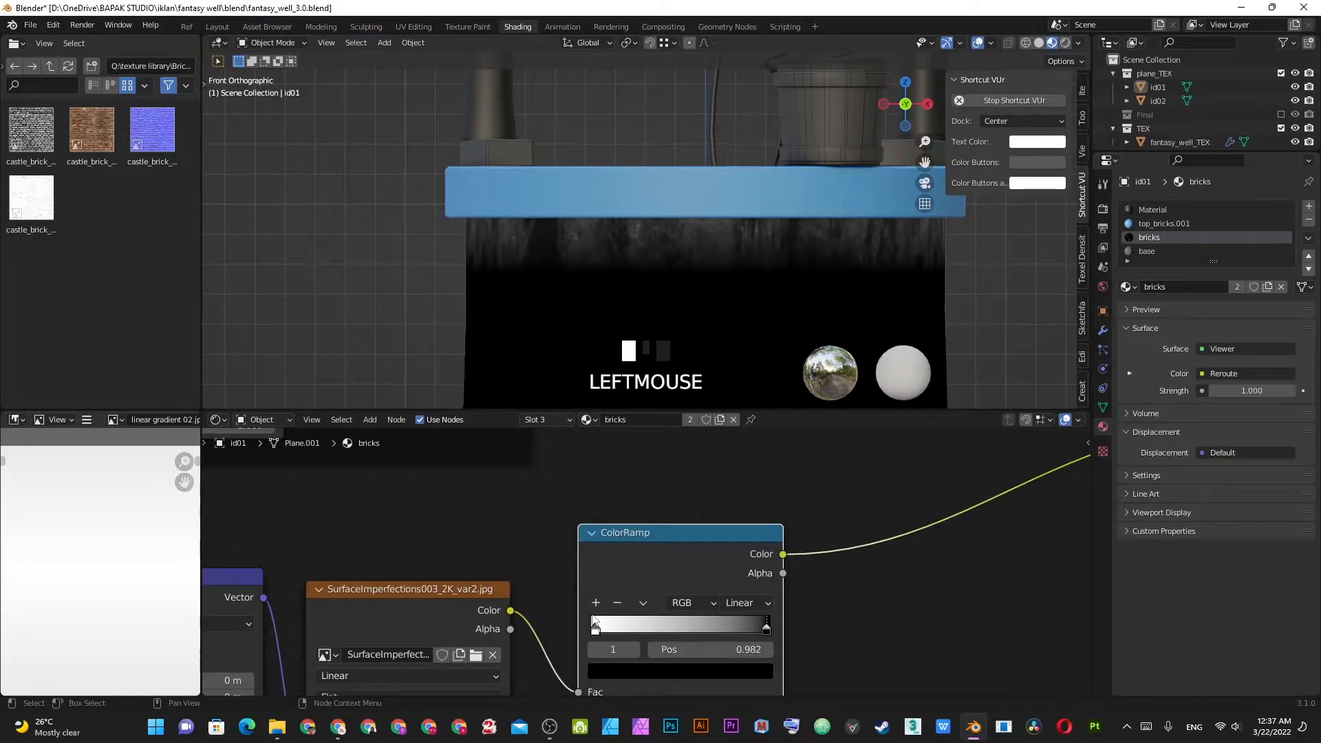
pyautogui.moveTo(596, 629); pyautogui.dragTo(679, 630)
pyautogui.moveTo(766, 630); pyautogui.dragTo(753, 630)
pyautogui.scroll(-3, 738, 286)
pyautogui.keyDown('shift'); pyautogui.moveTo(737, 286); pyautogui.dragTo(749, 234, button='middle'); pyautogui.keyUp('shift')
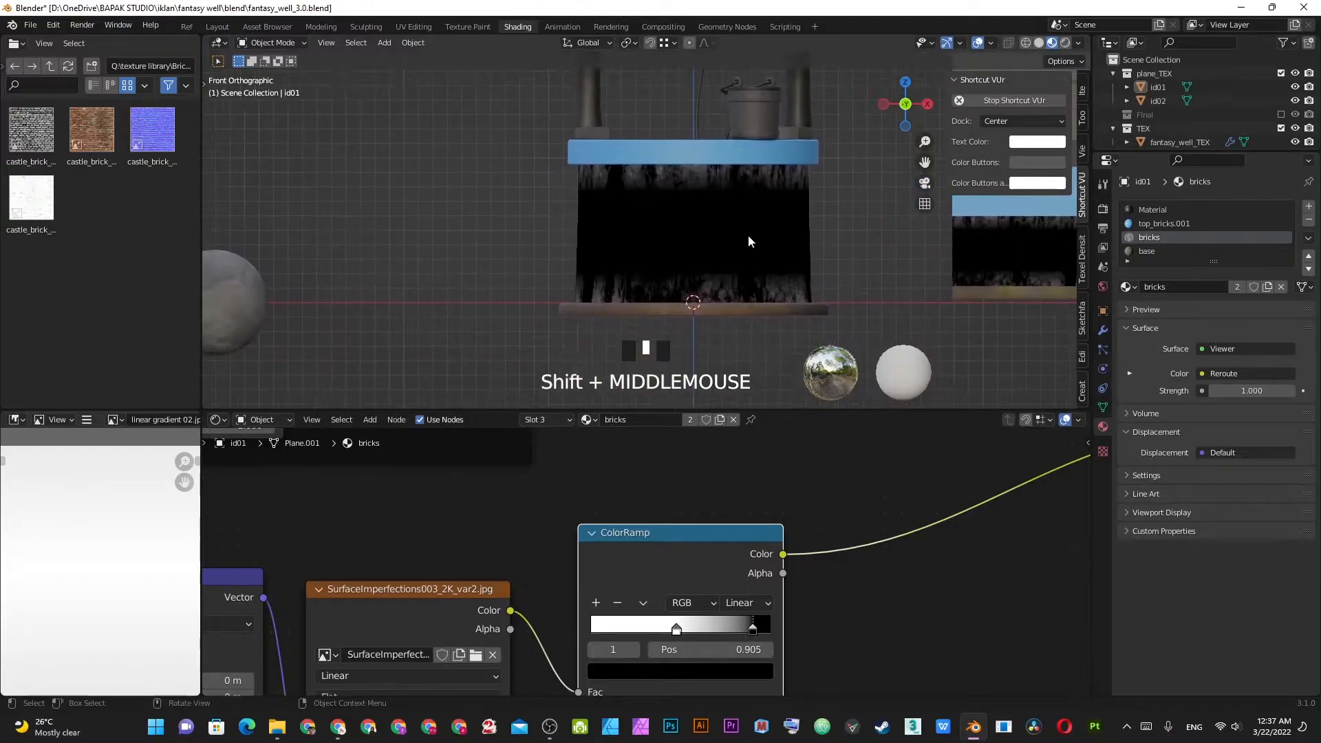
pyautogui.scroll(2, 585, 302)
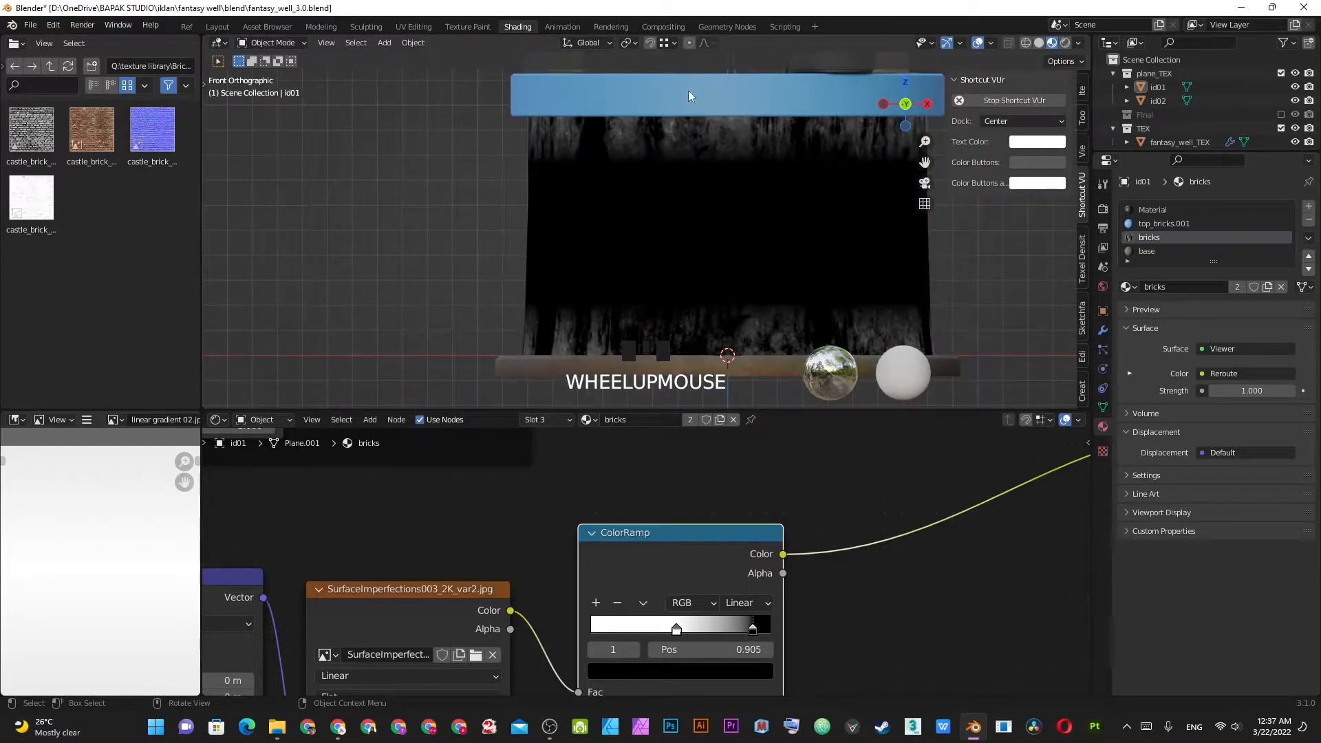
pyautogui.keyDown('shift'); pyautogui.moveTo(447, 481); pyautogui.dragTo(693, 428, button='middle'); pyautogui.keyUp('shift')
pyautogui.moveTo(920, 575); pyautogui.dragTo(950, 585)
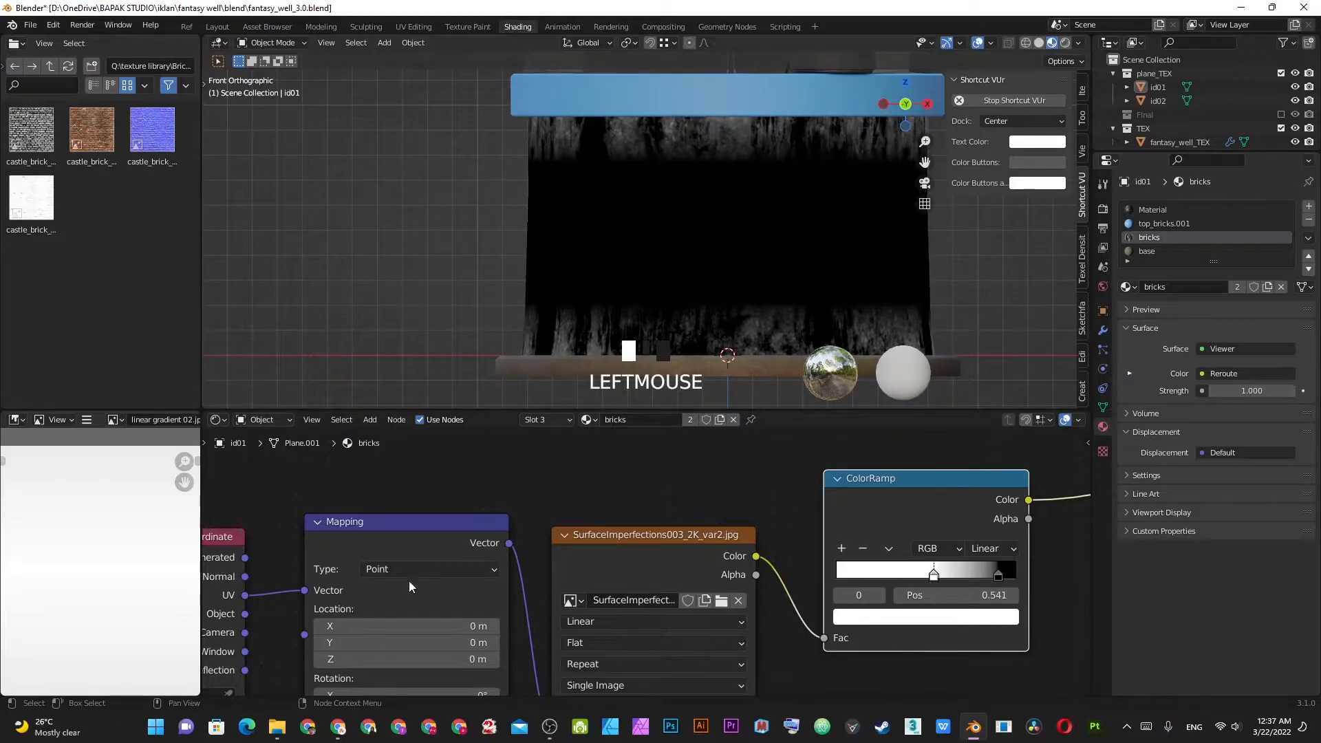
pyautogui.keyDown('shift'); pyautogui.moveTo(360, 595); pyautogui.dragTo(713, 536, button='middle'); pyautogui.keyUp('shift')
pyautogui.scroll(4, 712, 536)
pyautogui.keyDown('shift'); pyautogui.moveTo(744, 664); pyautogui.dragTo(490, 521, button='middle'); pyautogui.keyUp('shift')
pyautogui.keyDown('shift'); pyautogui.moveTo(507, 640); pyautogui.dragTo(469, 641); pyautogui.keyUp('shift')
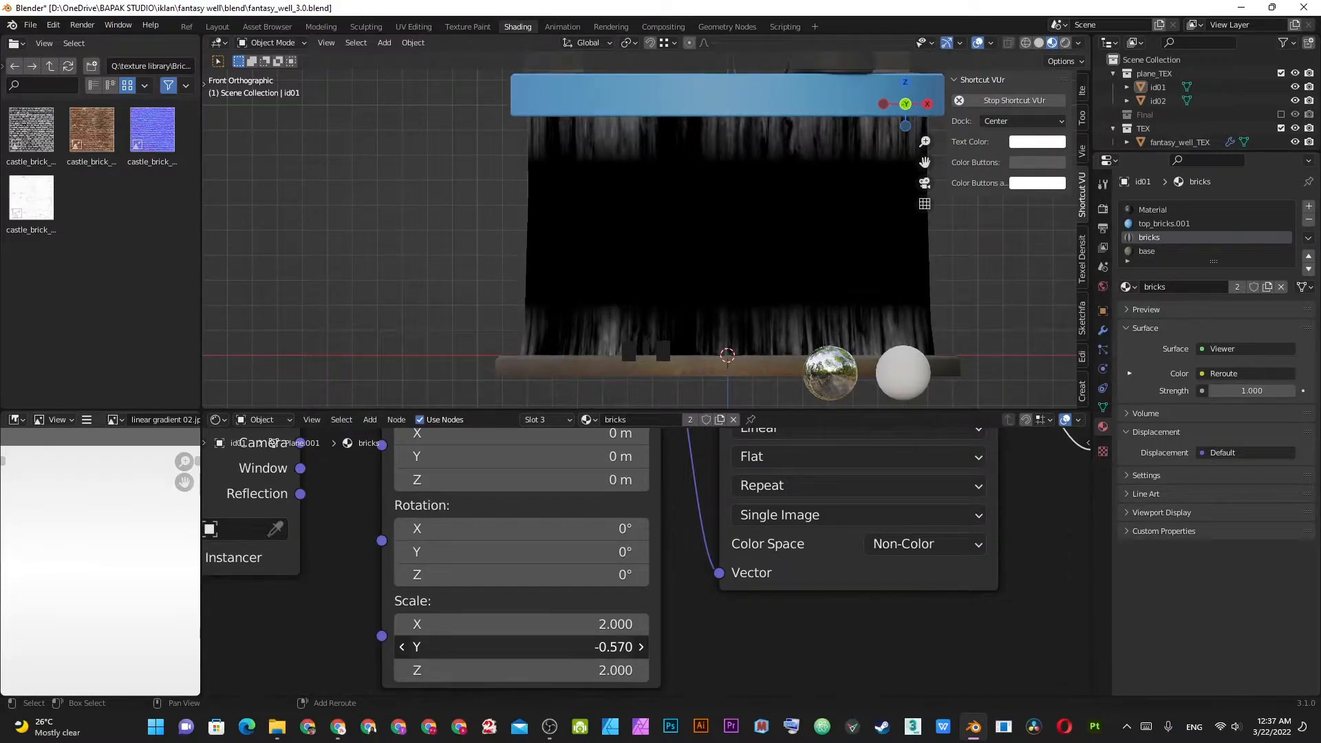
pyautogui.rightClick(509, 644)
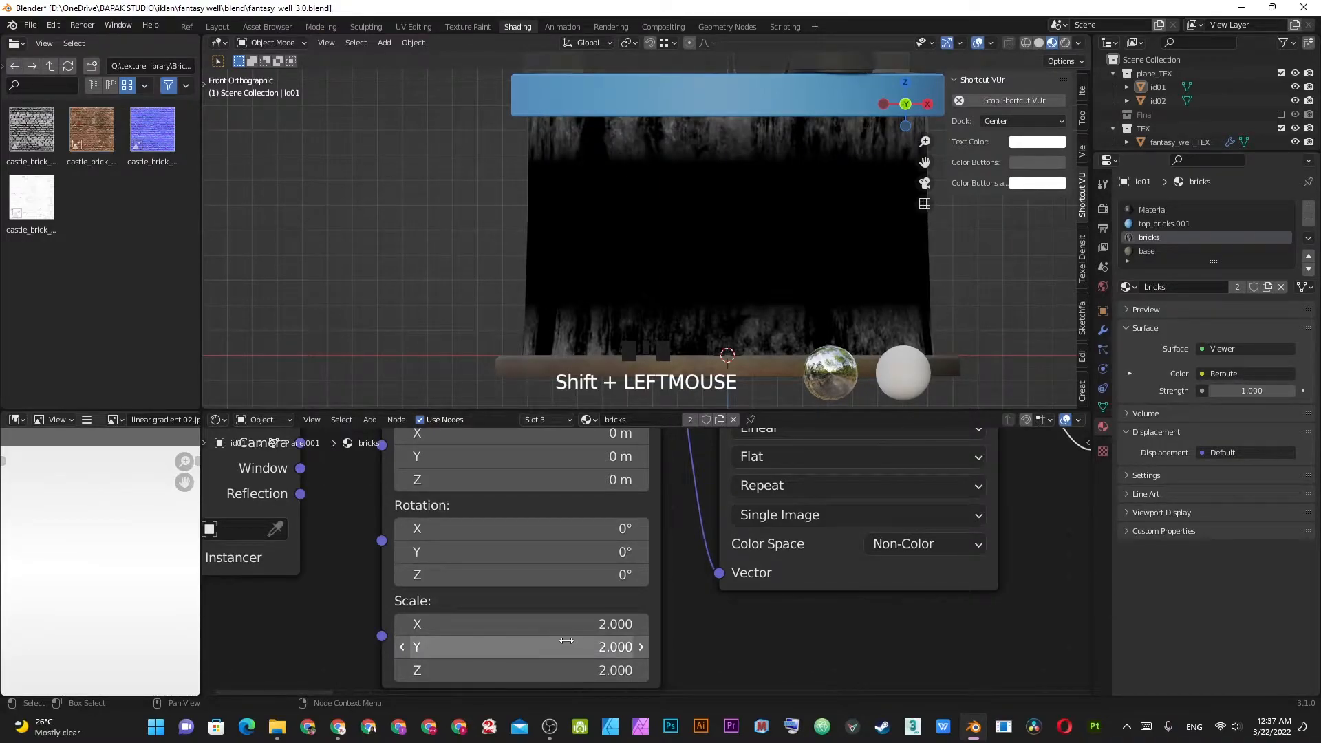
# - Shift the grunge texture slightly through the Location Y value of its Mapping node
pyautogui.scroll(-3, 706, 550)
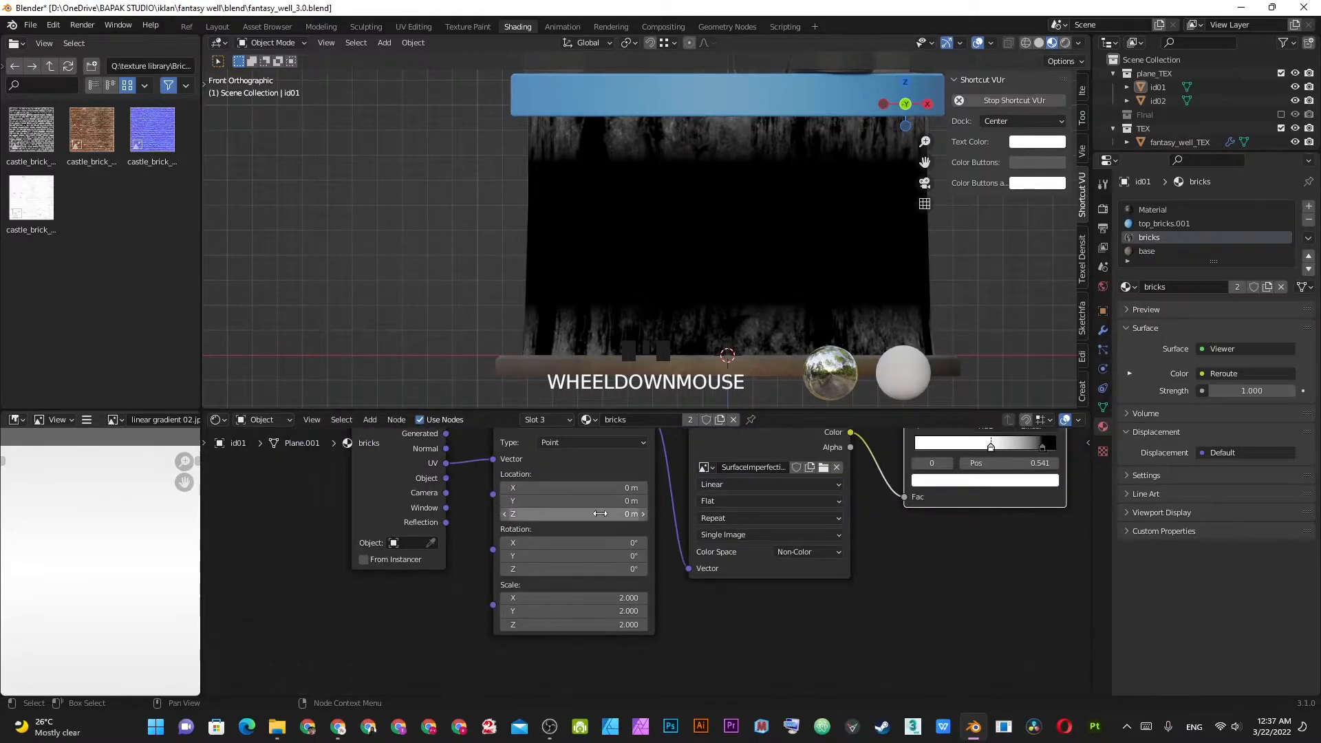
pyautogui.keyDown('shift'); pyautogui.moveTo(592, 500); pyautogui.dragTo(603, 501); pyautogui.keyUp('shift')
pyautogui.moveTo(593, 488)
pyautogui.keyDown('shift'); pyautogui.mouseDown()
pyautogui.moveTo(616, 488)
pyautogui.moveTo(599, 488)
pyautogui.mouseUp(); pyautogui.keyUp('shift')
pyautogui.rightClick(599, 488)
# - Move the Multiply node closer to the ColorRamps and insert a duplicate of it on its output link
pyautogui.scroll(-3, 619, 551)
pyautogui.keyDown('shift'); pyautogui.moveTo(620, 550); pyautogui.dragTo(765, 585, button='middle'); pyautogui.keyUp('shift')
pyautogui.scroll(3, 841, 605)
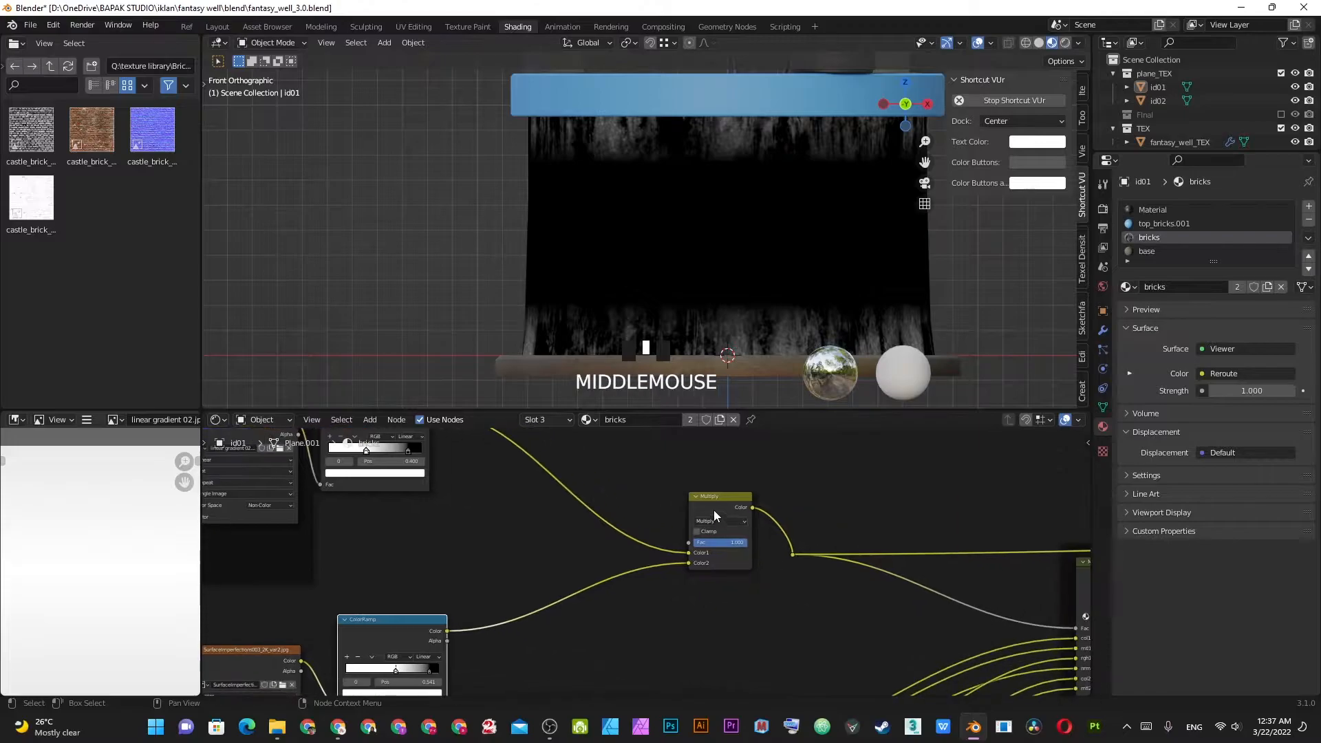
pyautogui.moveTo(716, 512); pyautogui.dragTo(587, 512)
pyautogui.hotkey('shift', 'a')
pyautogui.click(564, 504)
pyautogui.hotkey('shift', 'd')
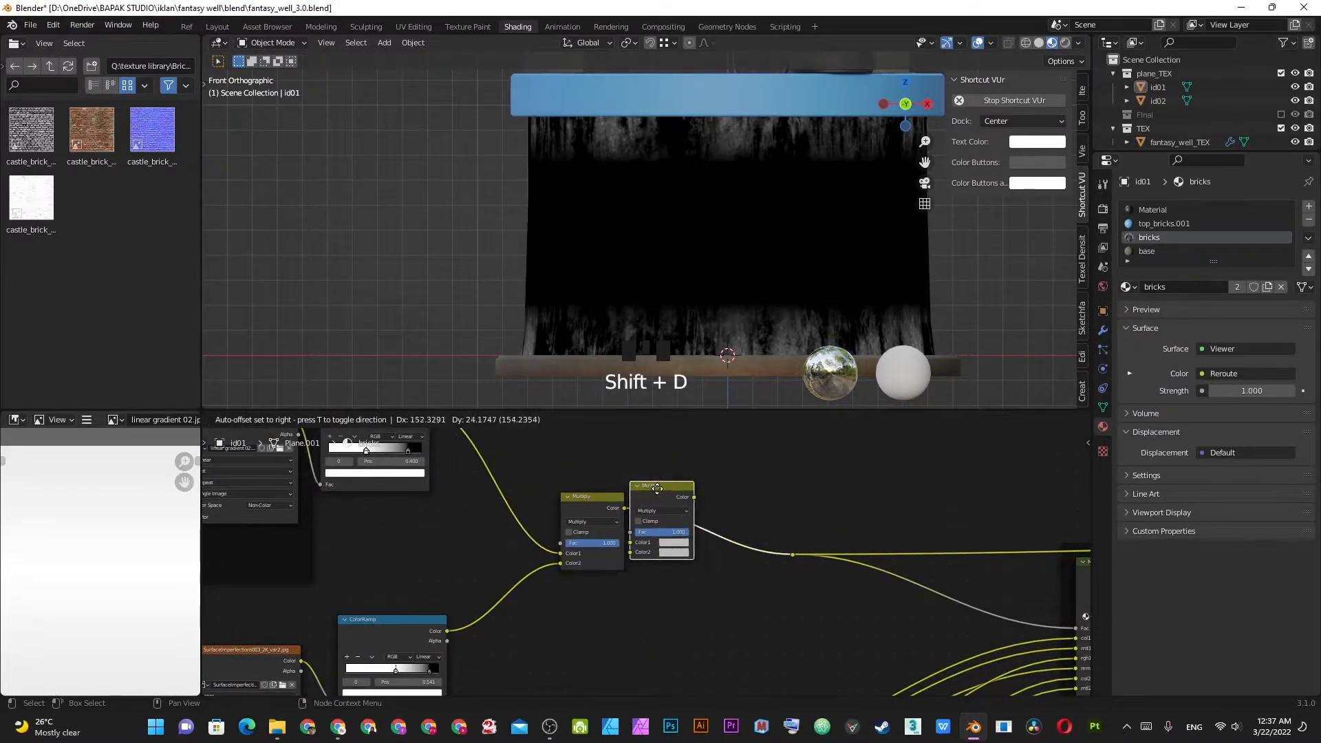
pyautogui.click(662, 483)
# - Set the blend mode of the duplicated Multiply node to Screen
pyautogui.scroll(2, 675, 522)
pyautogui.click(708, 509)
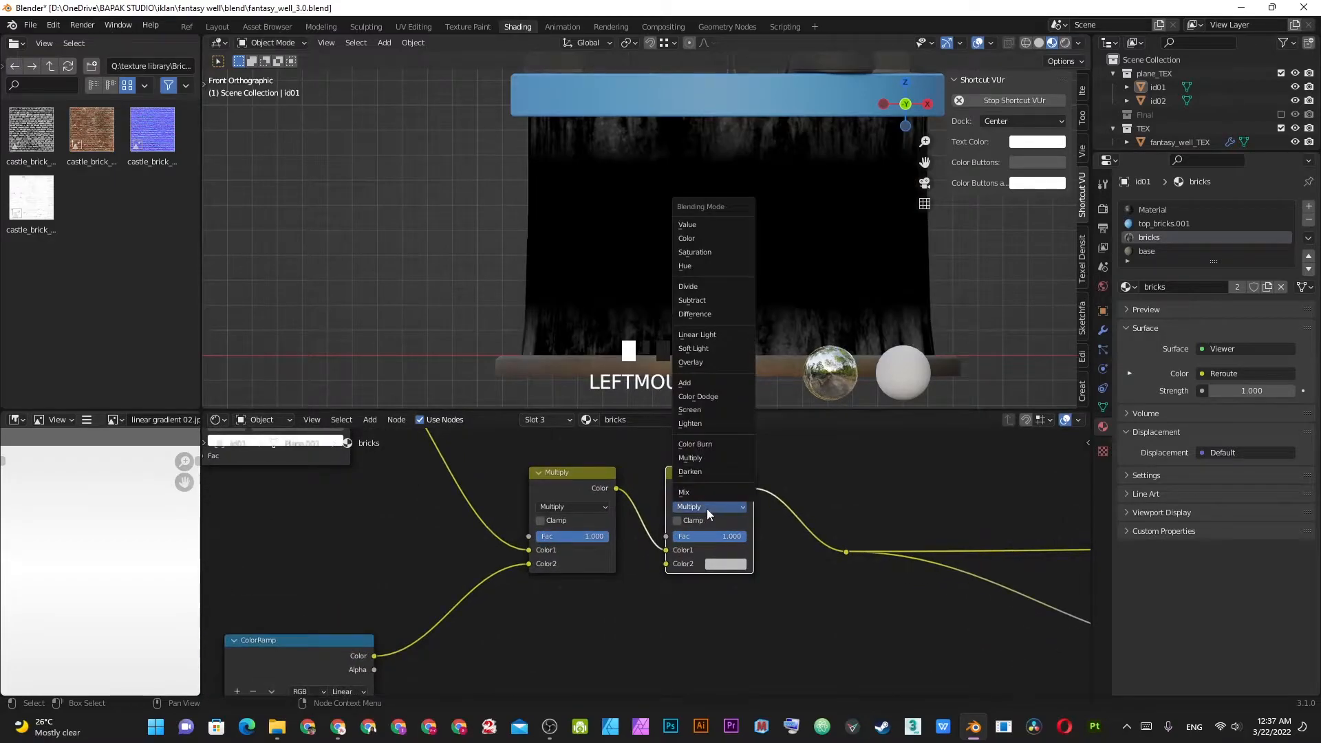
pyautogui.click(715, 411)
# - Duplicate the linear gradient's ColorRamp below the original, feed it from the gradient image, and link its Color to the Screen node's Color2
pyautogui.scroll(-3, 619, 482)
pyautogui.moveTo(357, 461); pyautogui.dragTo(502, 500, button='middle')
pyautogui.click(449, 457)
pyautogui.hotkey('shift', 'd')
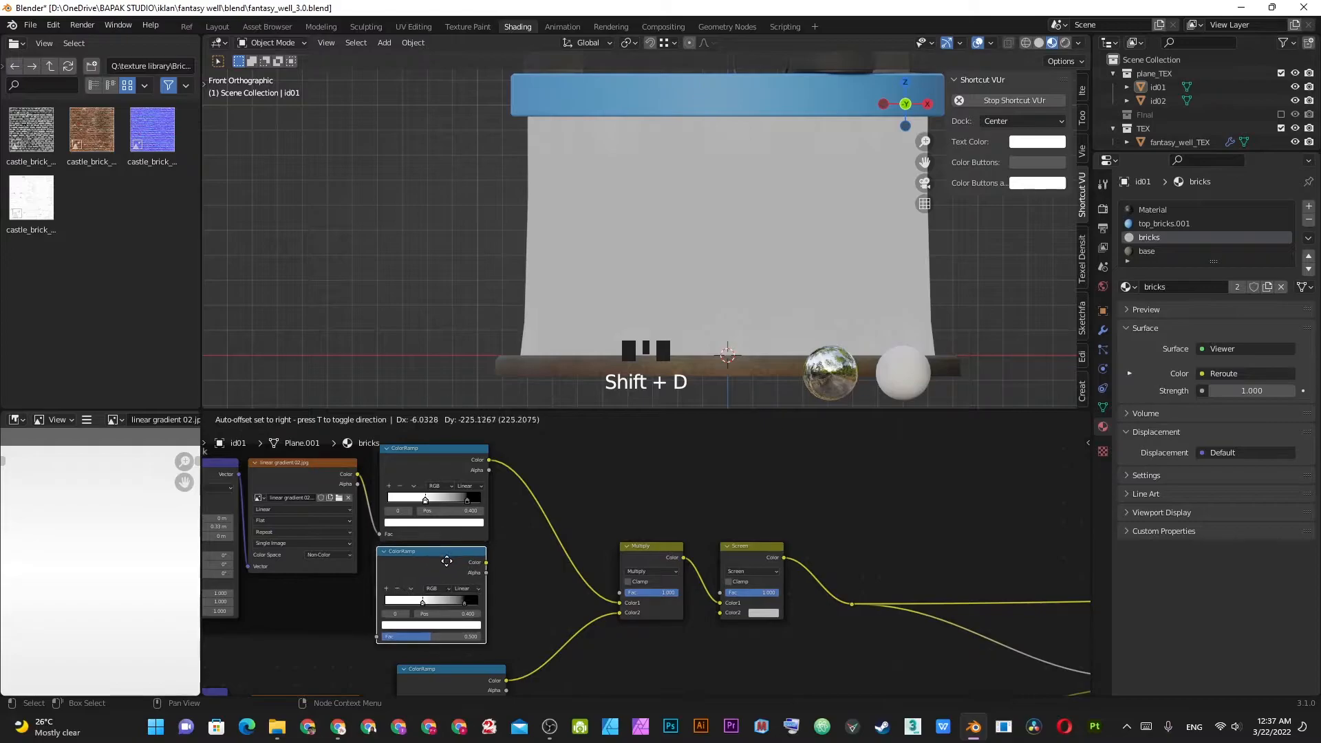
pyautogui.click(446, 561)
pyautogui.moveTo(356, 476); pyautogui.dragTo(382, 555)
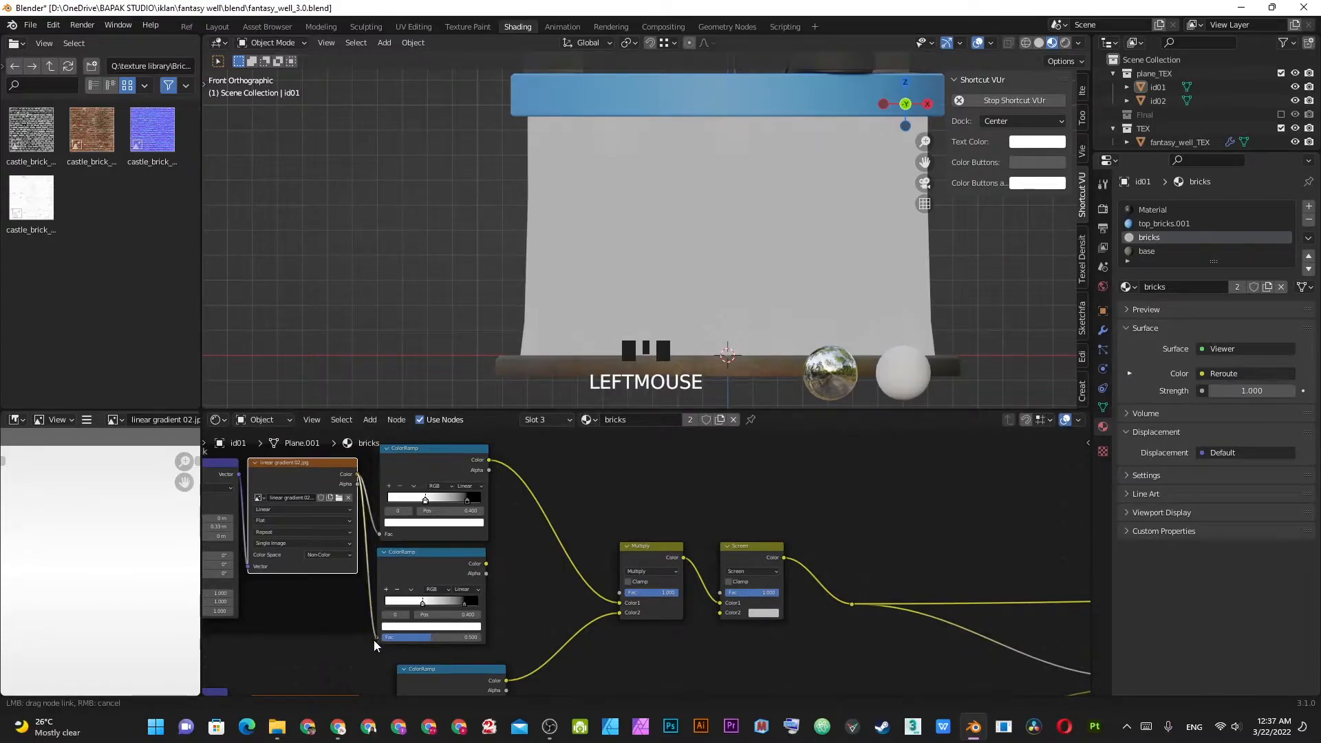
pyautogui.moveTo(375, 640); pyautogui.dragTo(377, 637)
pyautogui.moveTo(485, 563)
pyautogui.mouseDown()
pyautogui.moveTo(749, 650)
pyautogui.moveTo(721, 613)
pyautogui.mouseUp()
# - Tighten the duplicated ColorRamp's falloff by moving the white stop toward the black stop and setting the black stop to 0.791
pyautogui.scroll(3, 556, 486)
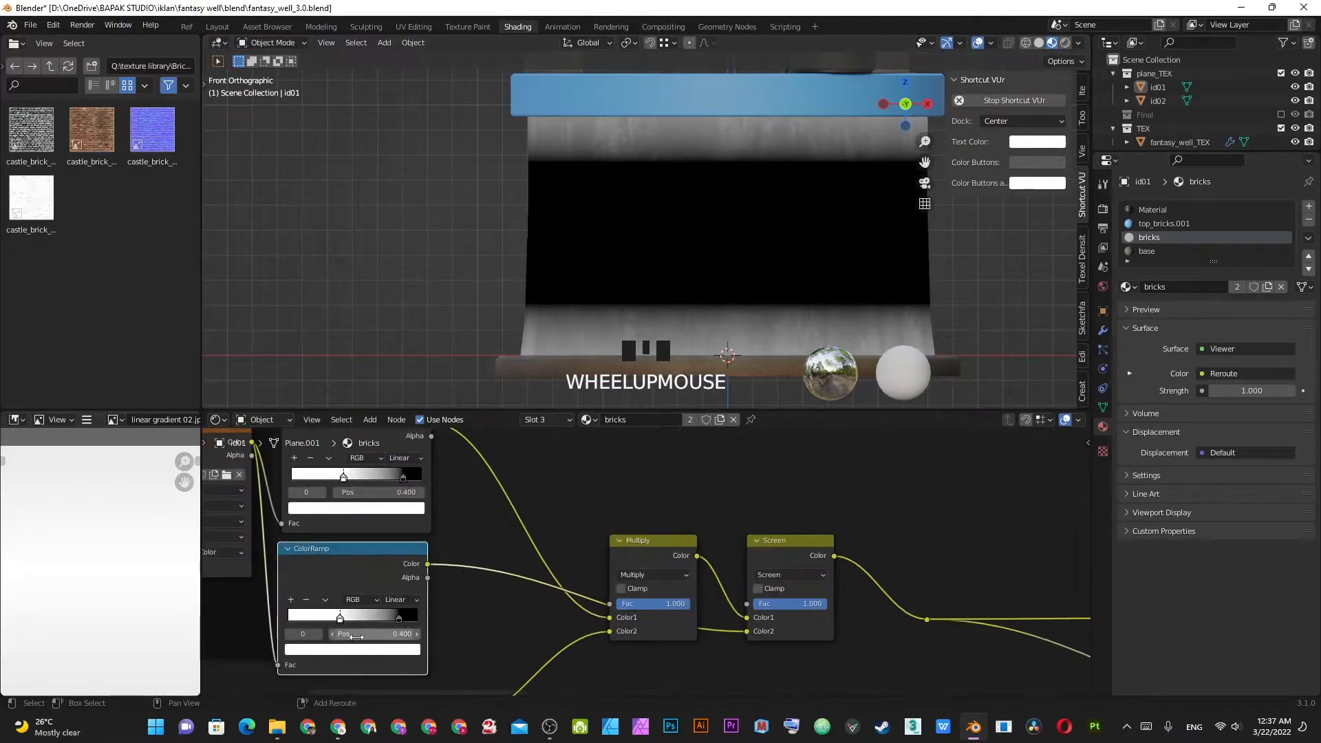
pyautogui.click(558, 589)
pyautogui.moveTo(557, 591); pyautogui.dragTo(449, 585)
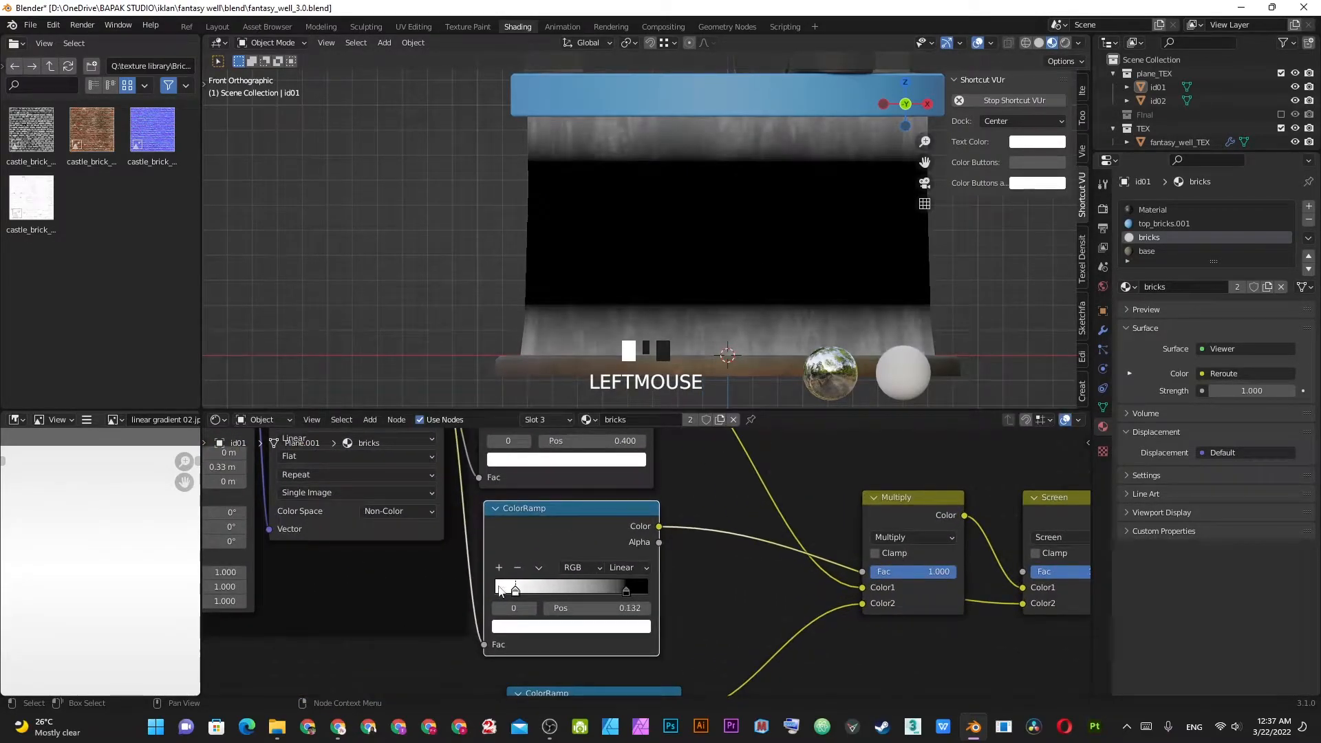
pyautogui.moveTo(609, 592)
pyautogui.mouseDown()
pyautogui.moveTo(566, 582)
pyautogui.moveTo(612, 591)
pyautogui.mouseUp()
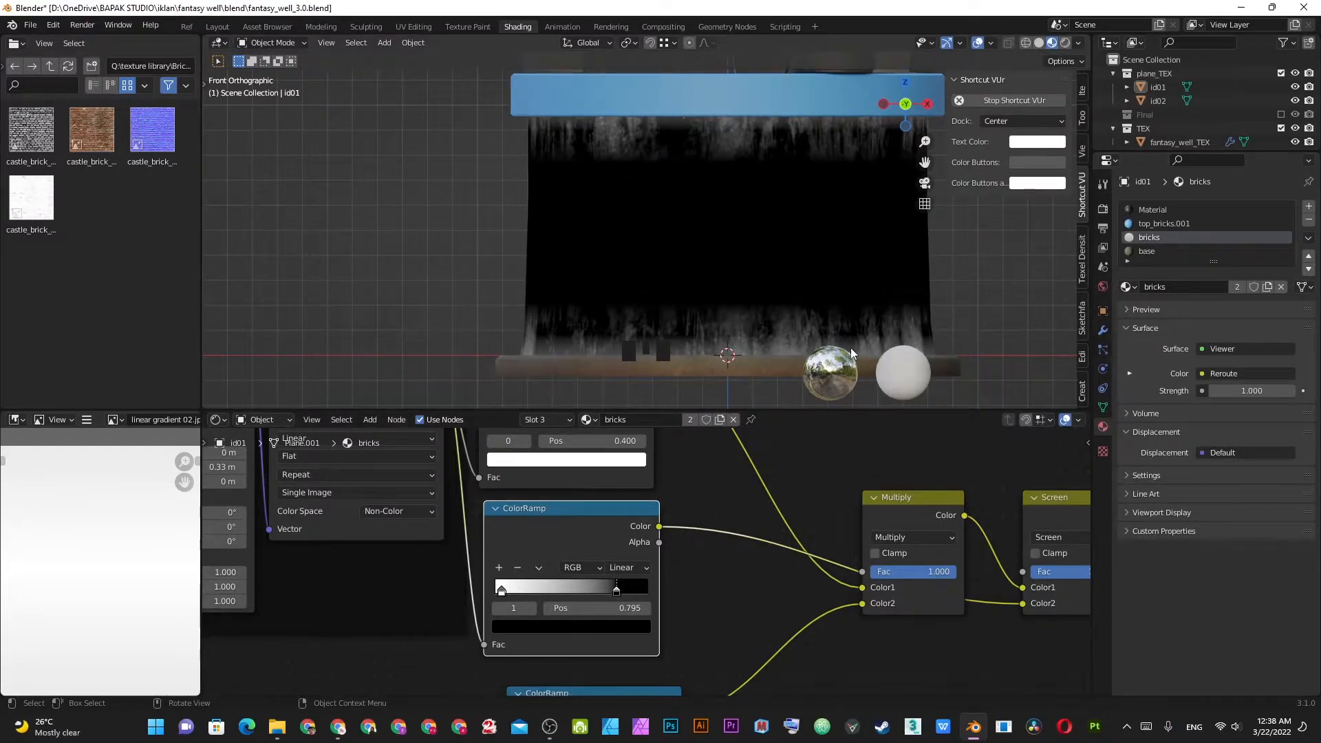
pyautogui.moveTo(501, 591); pyautogui.dragTo(612, 595)
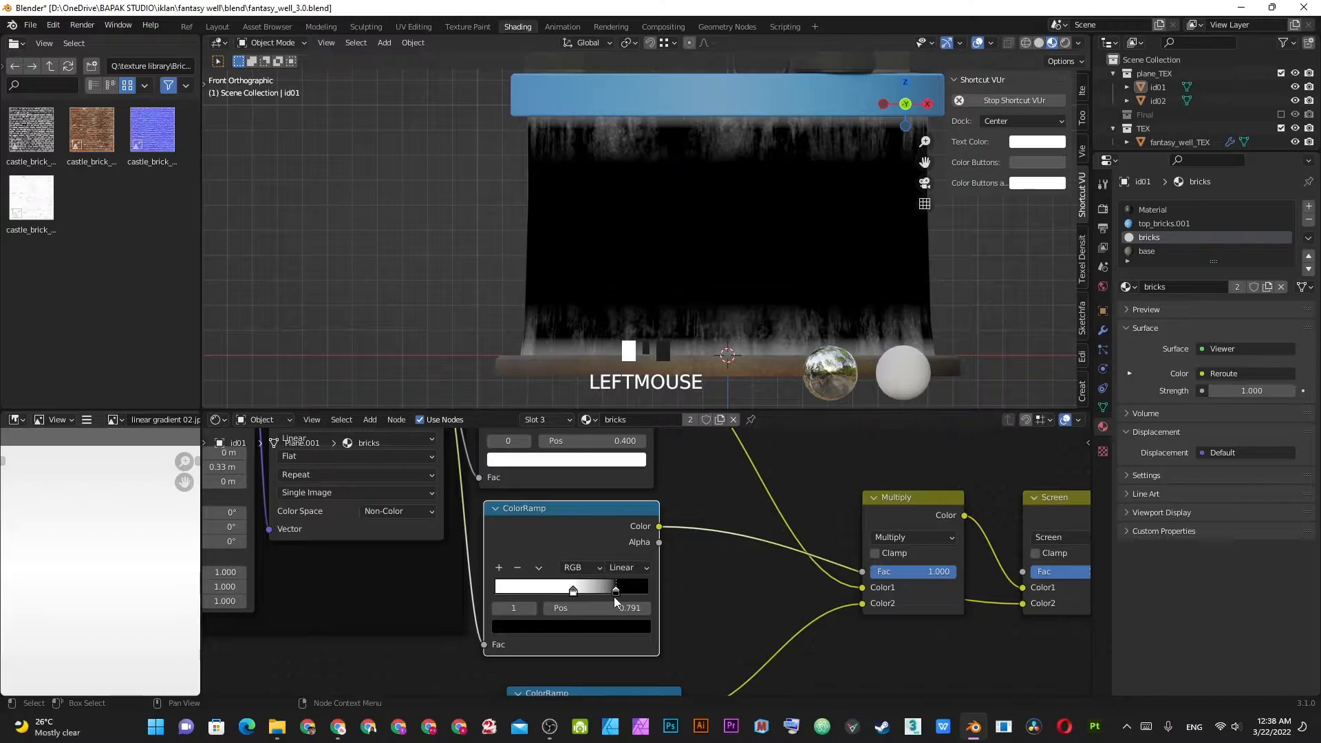
pyautogui.moveTo(574, 597); pyautogui.dragTo(616, 593)
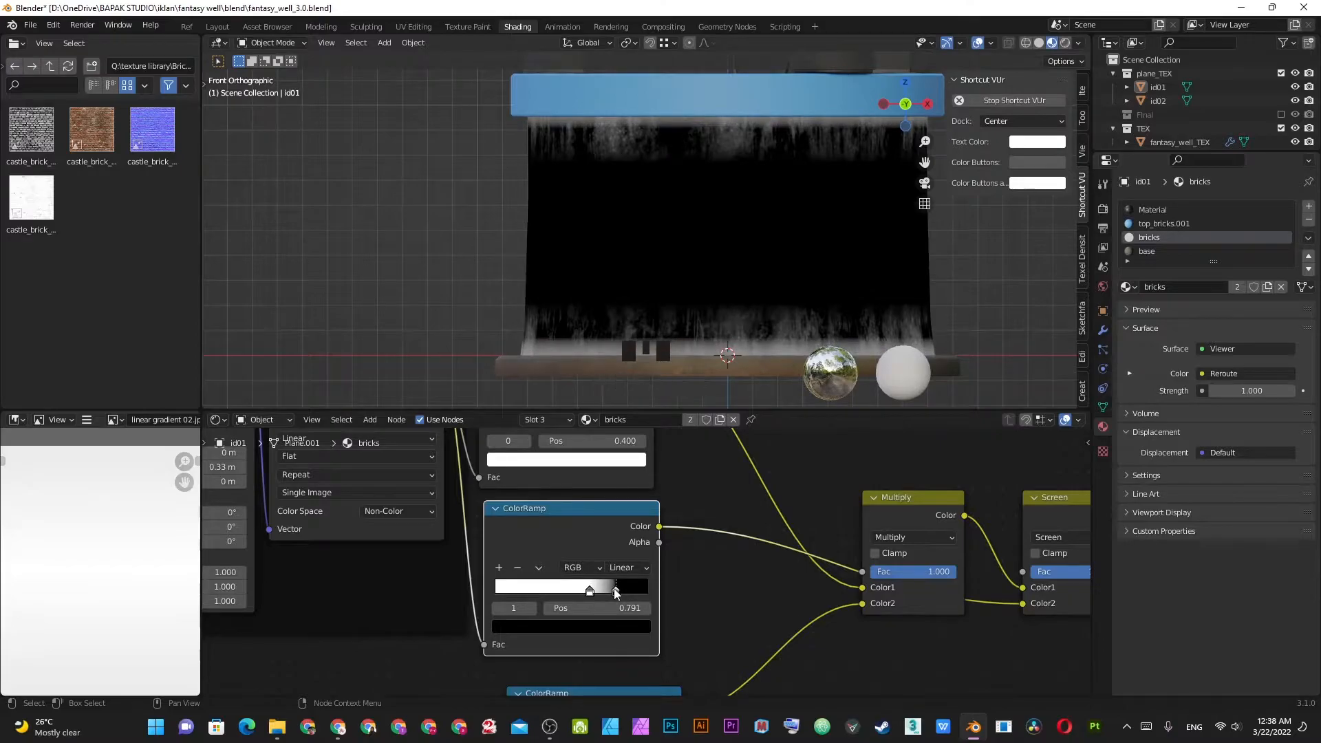
# - Lower the Fac of the Screen node to 0.892
pyautogui.scroll(-1, 589, 596)
pyautogui.keyDown('shift'); pyautogui.moveTo(1019, 554); pyautogui.dragTo(731, 535, button='middle'); pyautogui.keyUp('shift')
pyautogui.moveTo(731, 564); pyautogui.dragTo(720, 565)
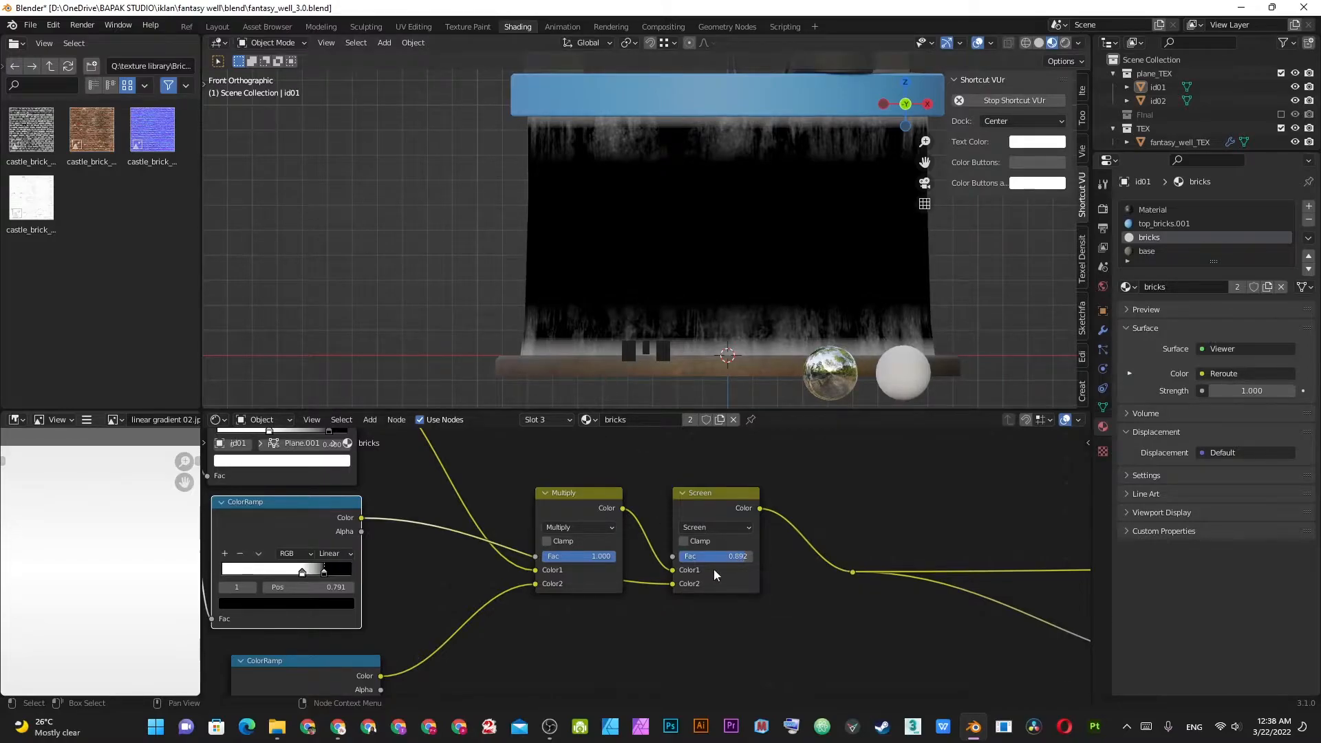
# - Fine-tune the duplicated ColorRamp's white stop and set its black stop to 0.786
pyautogui.scroll(1, 716, 556)
pyautogui.keyDown('shift'); pyautogui.moveTo(386, 555); pyautogui.dragTo(687, 555, button='middle'); pyautogui.keyUp('shift')
pyautogui.scroll(1, 685, 554)
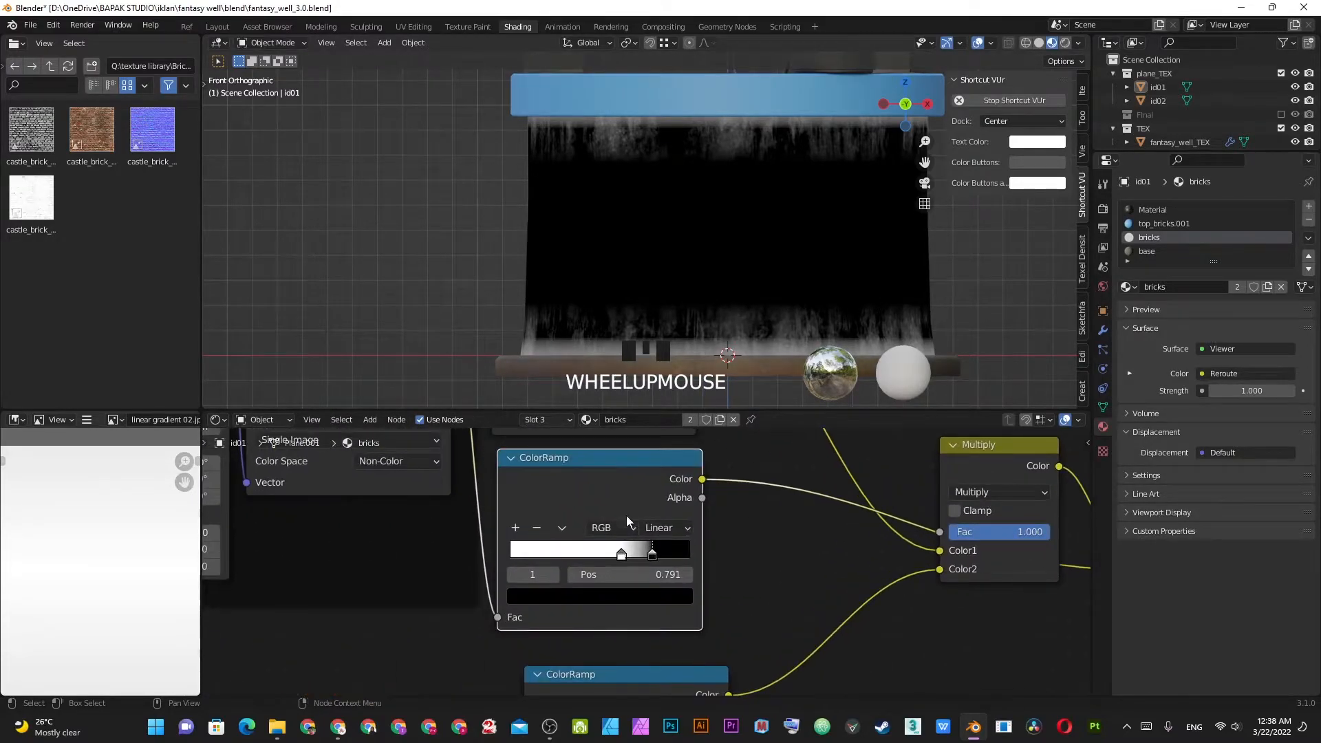
pyautogui.click(620, 554)
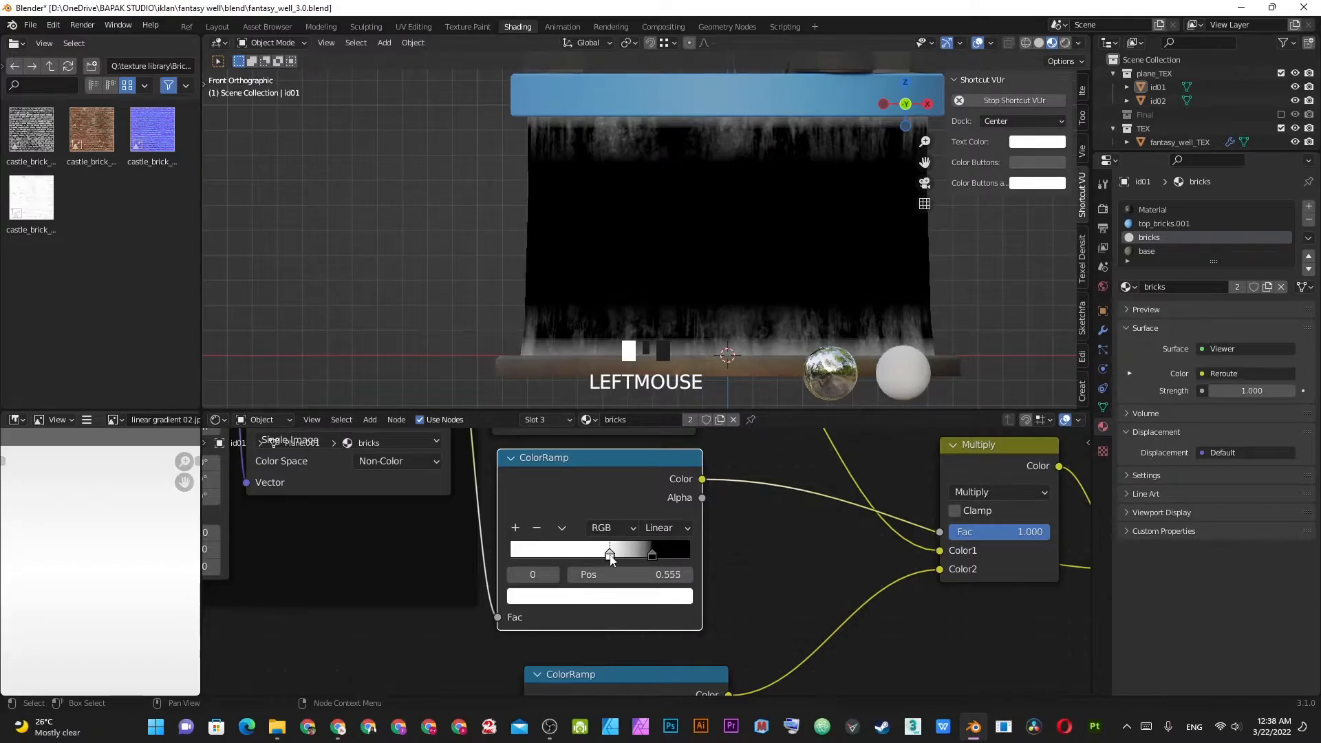
pyautogui.moveTo(652, 554)
pyautogui.mouseDown()
pyautogui.moveTo(623, 556)
pyautogui.moveTo(650, 559)
pyautogui.mouseUp()
pyautogui.keyDown('ctrl'); pyautogui.moveTo(782, 484); pyautogui.dragTo(570, 551, button='middle'); pyautogui.keyUp('ctrl')
pyautogui.hotkey('alt', 'a')
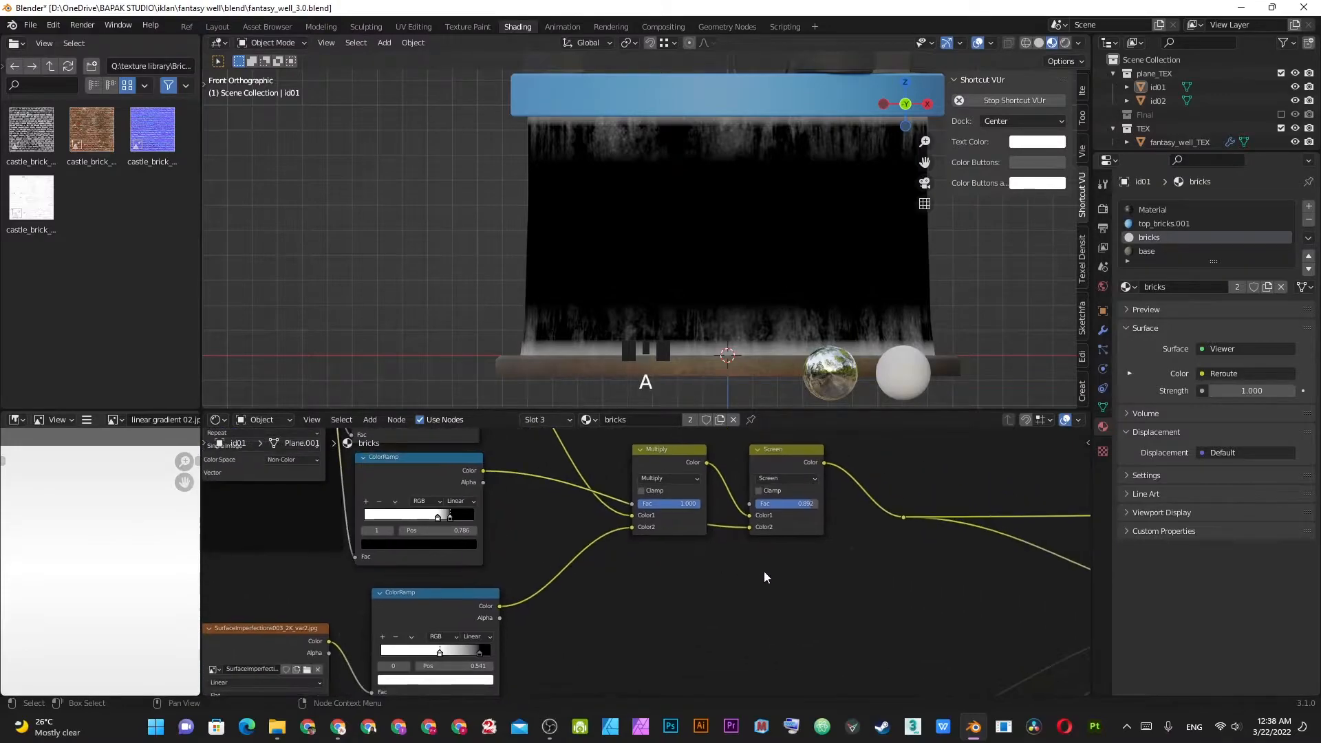
# - Move the white stop of the grunge texture's ColorRamp to 0.695
pyautogui.keyDown('shift'); pyautogui.moveTo(628, 605); pyautogui.dragTo(979, 495, button='middle'); pyautogui.keyUp('shift')
pyautogui.keyDown('ctrl'); pyautogui.moveTo(867, 606); pyautogui.dragTo(863, 554, button='middle'); pyautogui.keyUp('ctrl')
pyautogui.moveTo(839, 538); pyautogui.dragTo(863, 544)
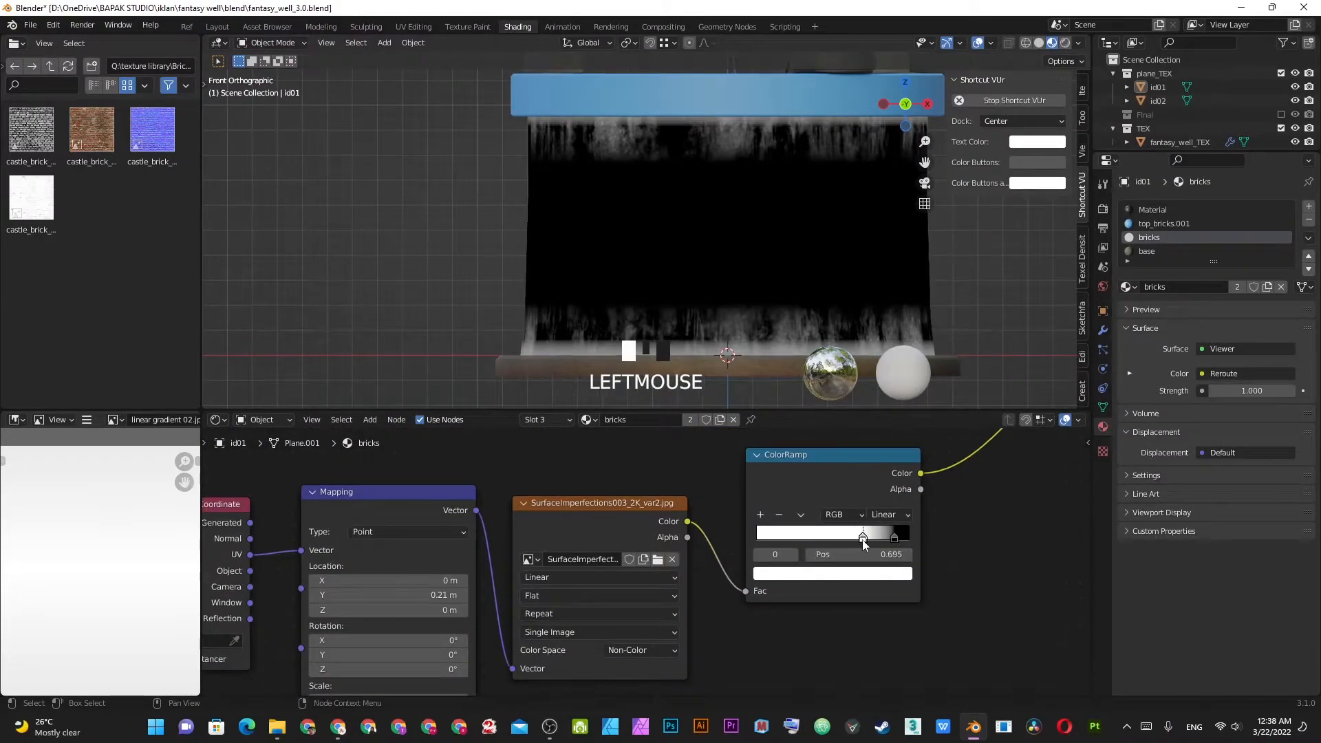
# - Preview the full bricks material through the Principled BSDF and examine the well's wall and the material layer nodes
pyautogui.scroll(-12, 870, 502)
pyautogui.moveTo(1032, 502); pyautogui.dragTo(631, 507, button='middle')
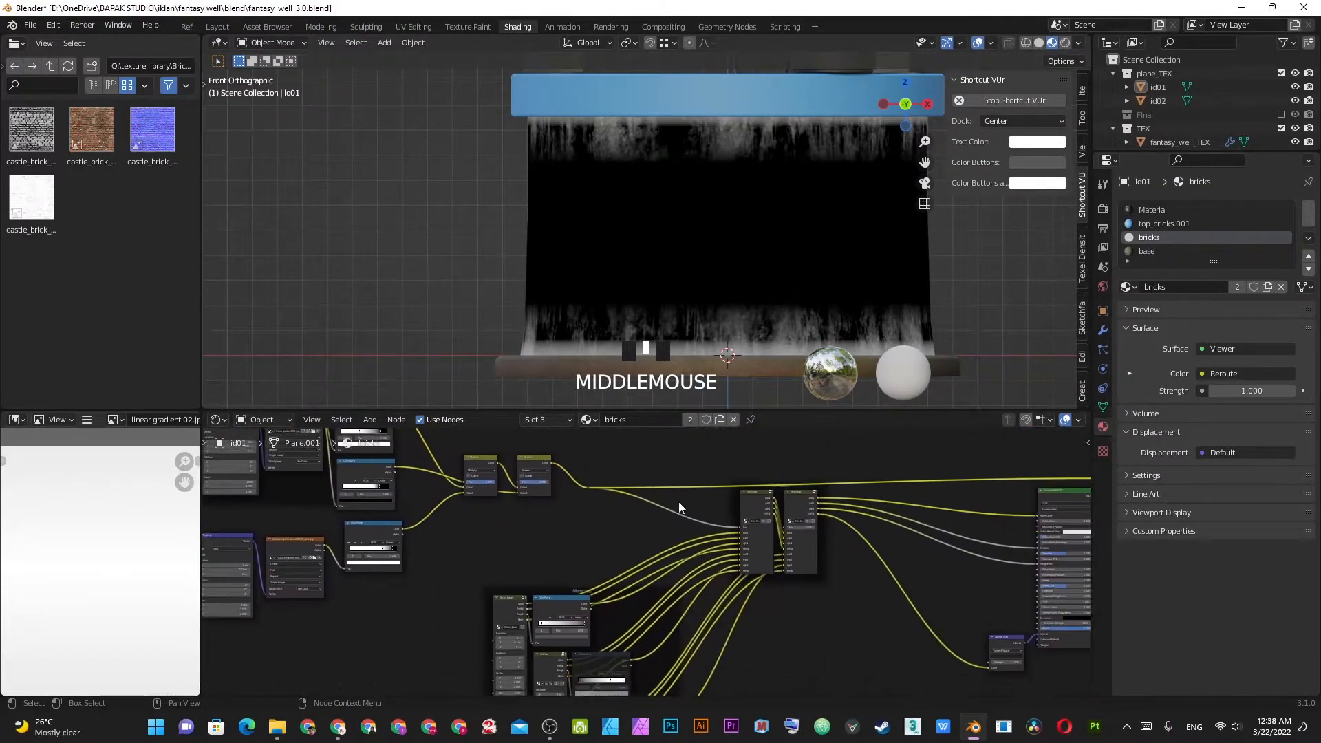
pyautogui.moveTo(967, 513); pyautogui.dragTo(647, 475, button='middle')
pyautogui.keyDown('ctrl'); pyautogui.keyDown('shift'); pyautogui.click(750, 452); pyautogui.keyUp('shift'); pyautogui.keyUp('ctrl')
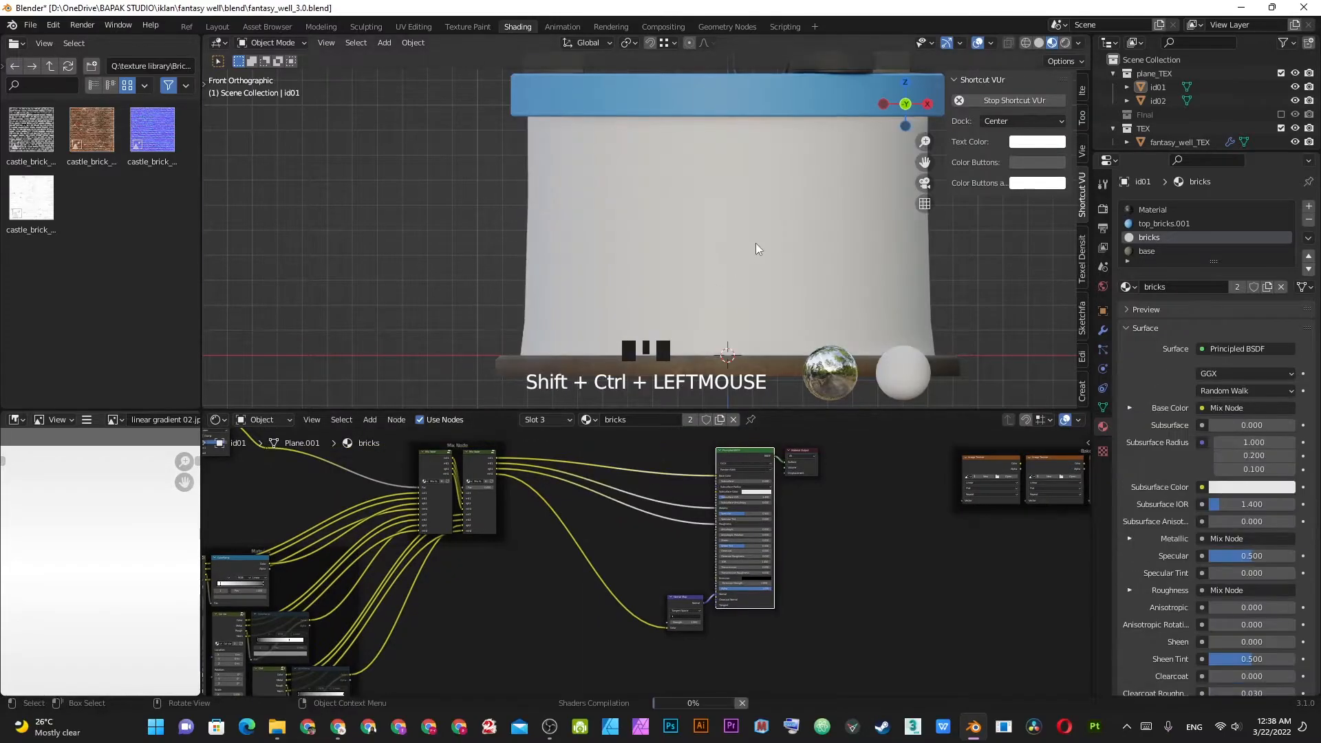
pyautogui.scroll(1, 721, 214)
pyautogui.moveTo(726, 177); pyautogui.dragTo(757, 215, button='middle')
pyautogui.moveTo(480, 564); pyautogui.dragTo(847, 519, button='middle')
pyautogui.scroll(3, 655, 549)
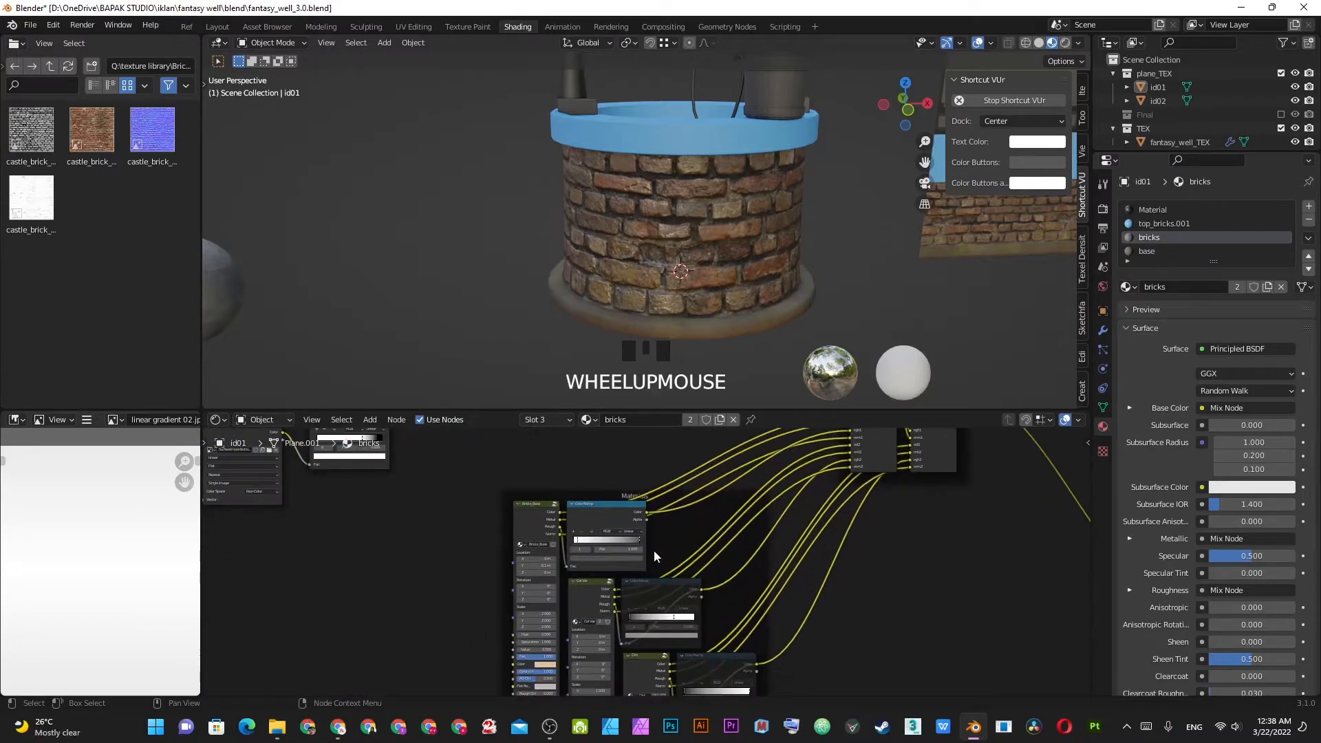
pyautogui.scroll(-2, 612, 579)
pyautogui.scroll(1, 602, 573)
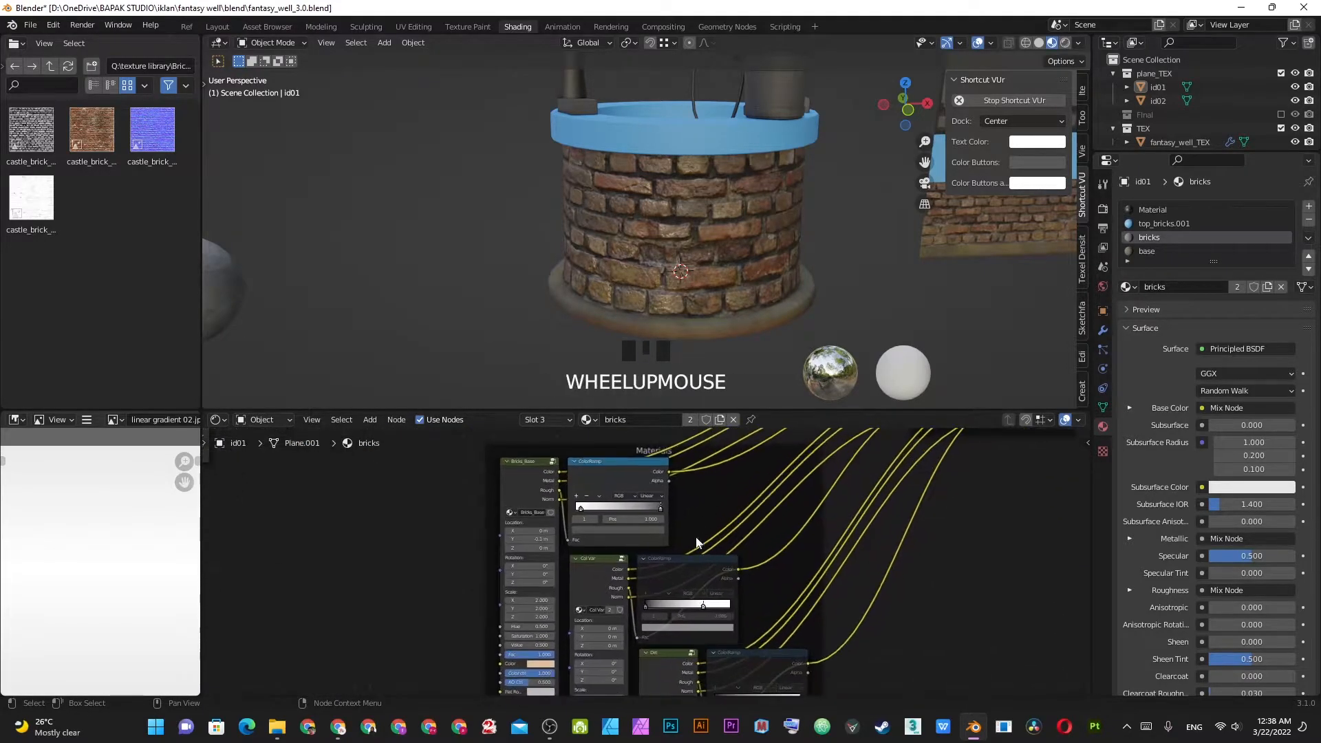
# - Preview the Col Var group's output and the Mix Node's color output on the well
pyautogui.keyDown('ctrl'); pyautogui.keyDown('shift'); pyautogui.click(597, 569); pyautogui.keyUp('shift'); pyautogui.keyUp('ctrl')
pyautogui.keyDown('shift'); pyautogui.moveTo(963, 539); pyautogui.dragTo(637, 613, button='middle'); pyautogui.keyUp('shift')
pyautogui.keyDown('shift'); pyautogui.moveTo(858, 520); pyautogui.dragTo(749, 558, button='middle'); pyautogui.keyUp('shift')
pyautogui.keyDown('ctrl'); pyautogui.keyDown('shift'); pyautogui.click(302, 529); pyautogui.keyUp('shift'); pyautogui.keyUp('ctrl')
pyautogui.keyDown('shift'); pyautogui.moveTo(299, 531); pyautogui.dragTo(568, 506, button='middle'); pyautogui.keyUp('shift')
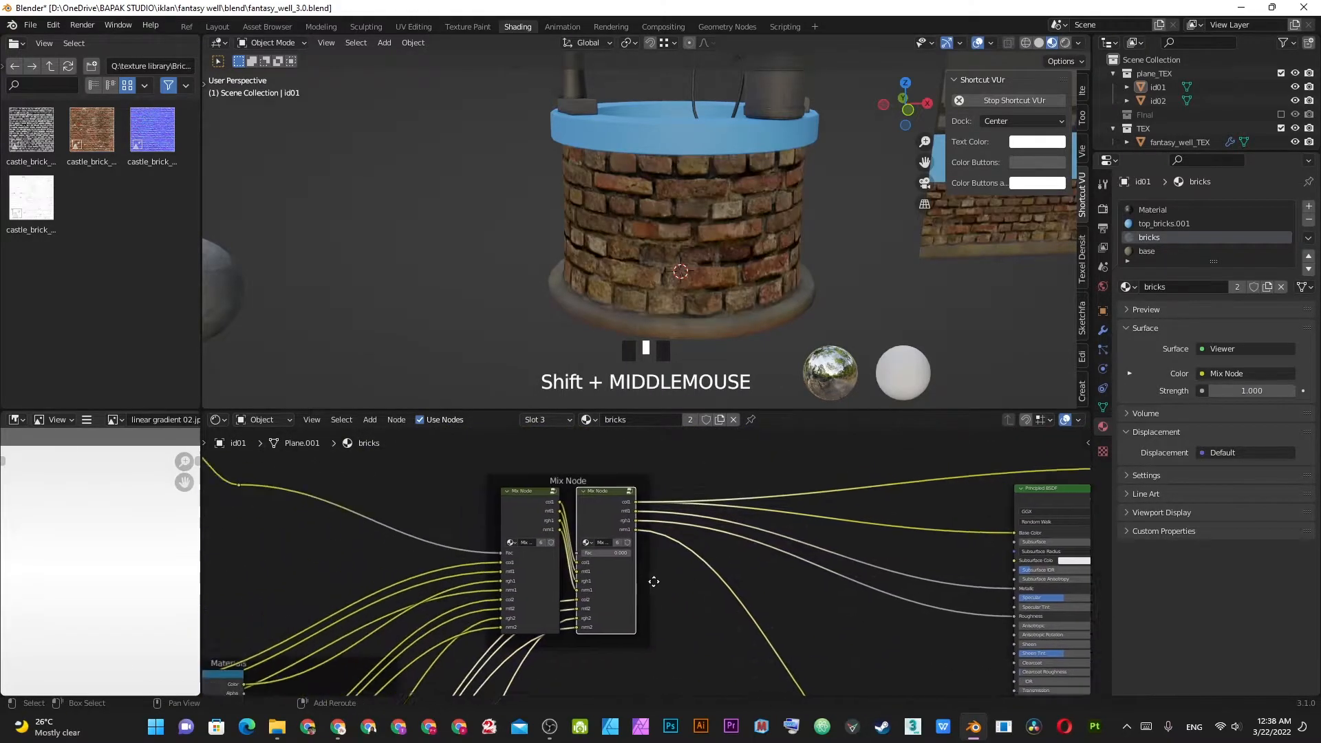
pyautogui.scroll(2, 536, 482)
pyautogui.keyDown('ctrl'); pyautogui.keyDown('shift'); pyautogui.click(567, 465); pyautogui.keyUp('shift'); pyautogui.keyUp('ctrl')
# - Replace the Col Var node group in the materials frame with the Dirt group and check its inner nodes
pyautogui.moveTo(605, 597); pyautogui.dragTo(888, 459, button='middle')
pyautogui.scroll(-3, 825, 496)
pyautogui.moveTo(427, 685); pyautogui.dragTo(513, 561, button='middle')
pyautogui.scroll(4, 513, 561)
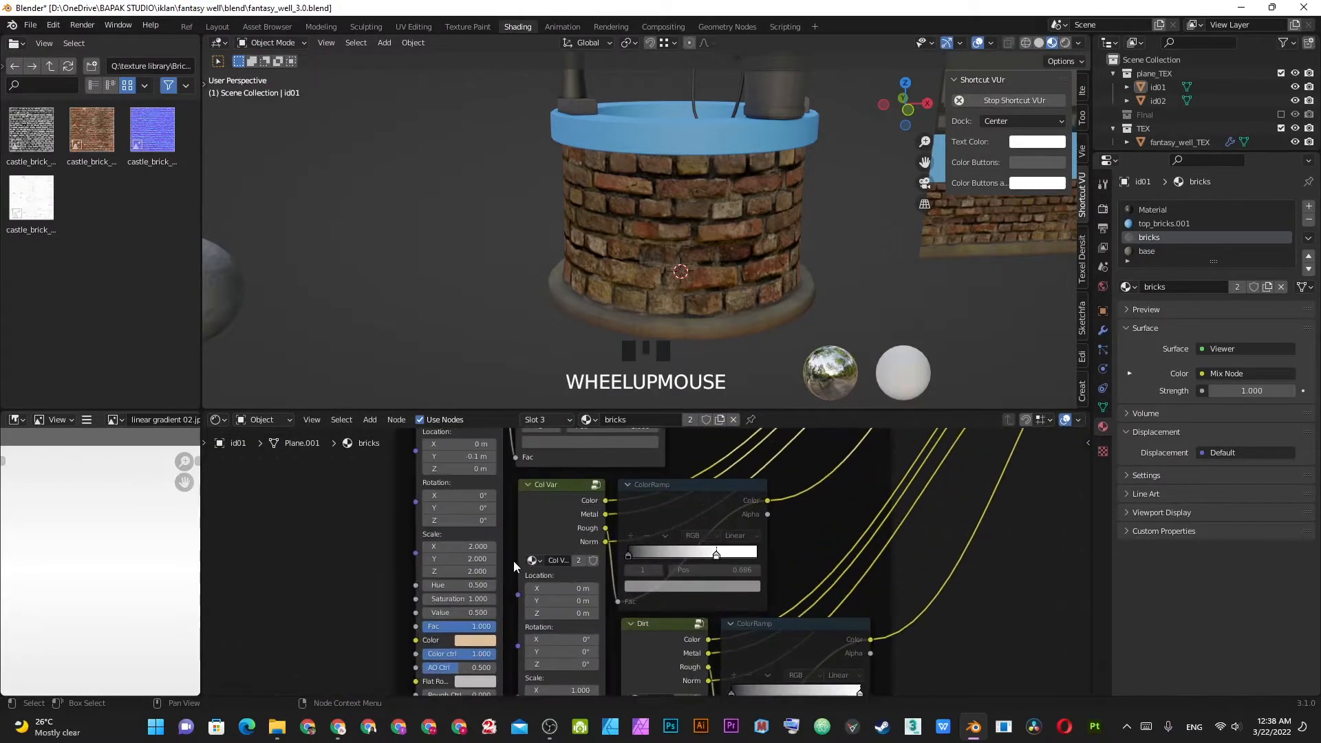
pyautogui.click(533, 560)
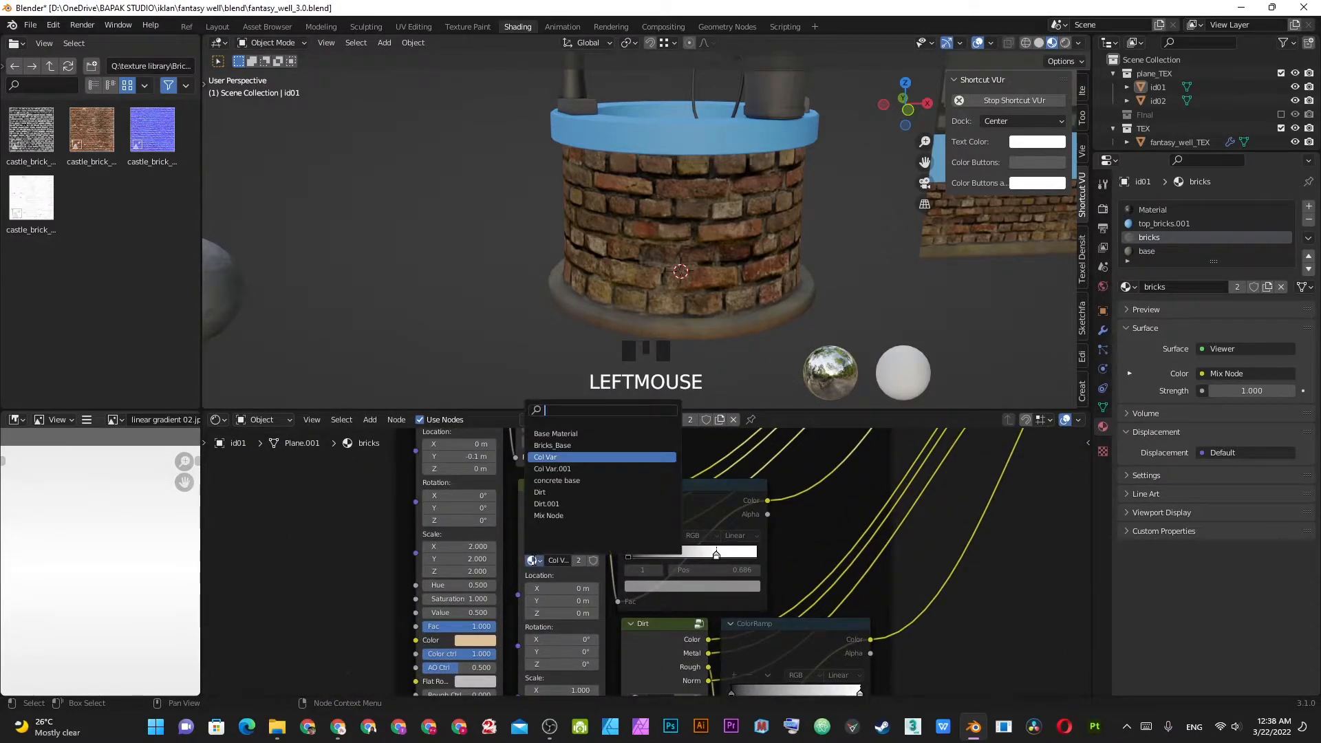
pyautogui.click(556, 491)
pyautogui.press('Tab')
pyautogui.moveTo(549, 513); pyautogui.dragTo(649, 602, button='middle')
pyautogui.press('Tab')
# - Make the assigned Dirt group a single-user copy and rename it dirt_bricks
pyautogui.scroll(3, 564, 550)
pyautogui.click(567, 561)
pyautogui.doubleClick(548, 557)
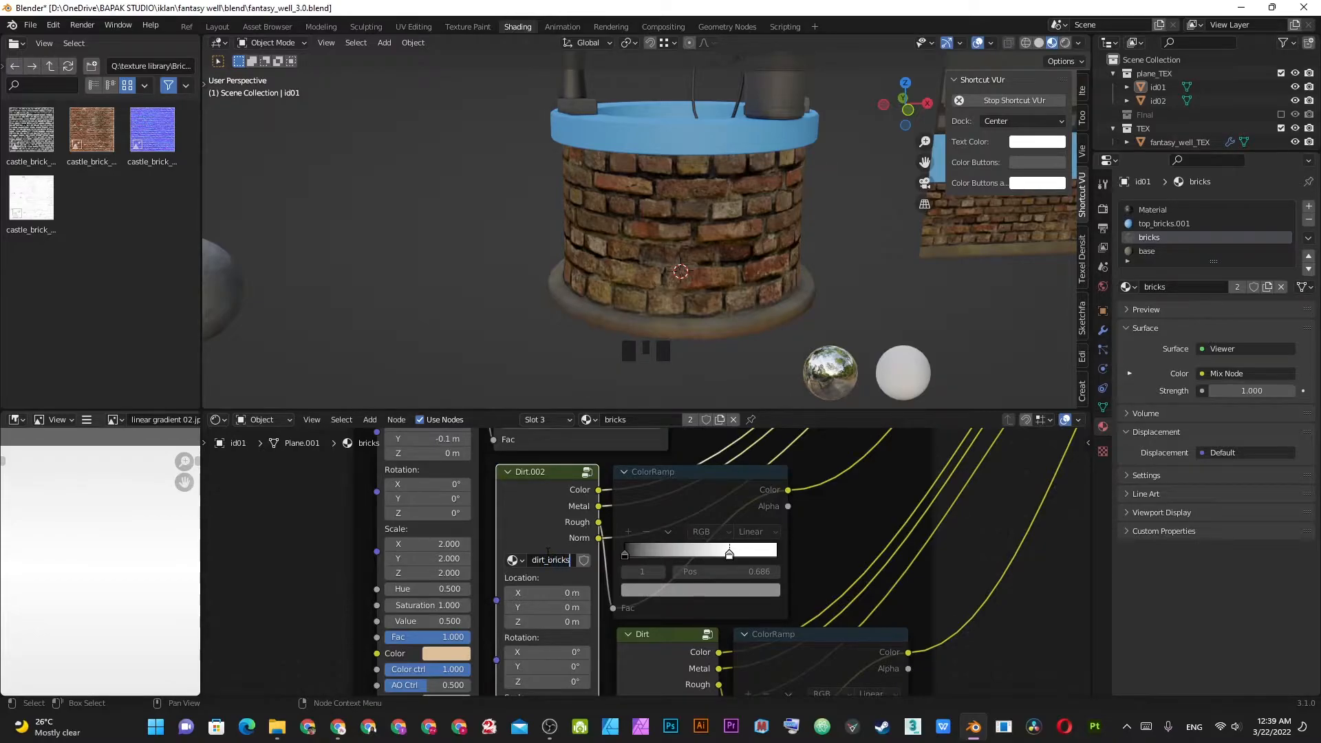
# - Set the X, Y and Z scale of the dirt_bricks node to 2
pyautogui.scroll(-2, 548, 558)
pyautogui.keyDown('shift'); pyautogui.moveTo(548, 558); pyautogui.dragTo(578, 537, button='middle'); pyautogui.keyUp('shift')
pyautogui.scroll(2, 560, 598)
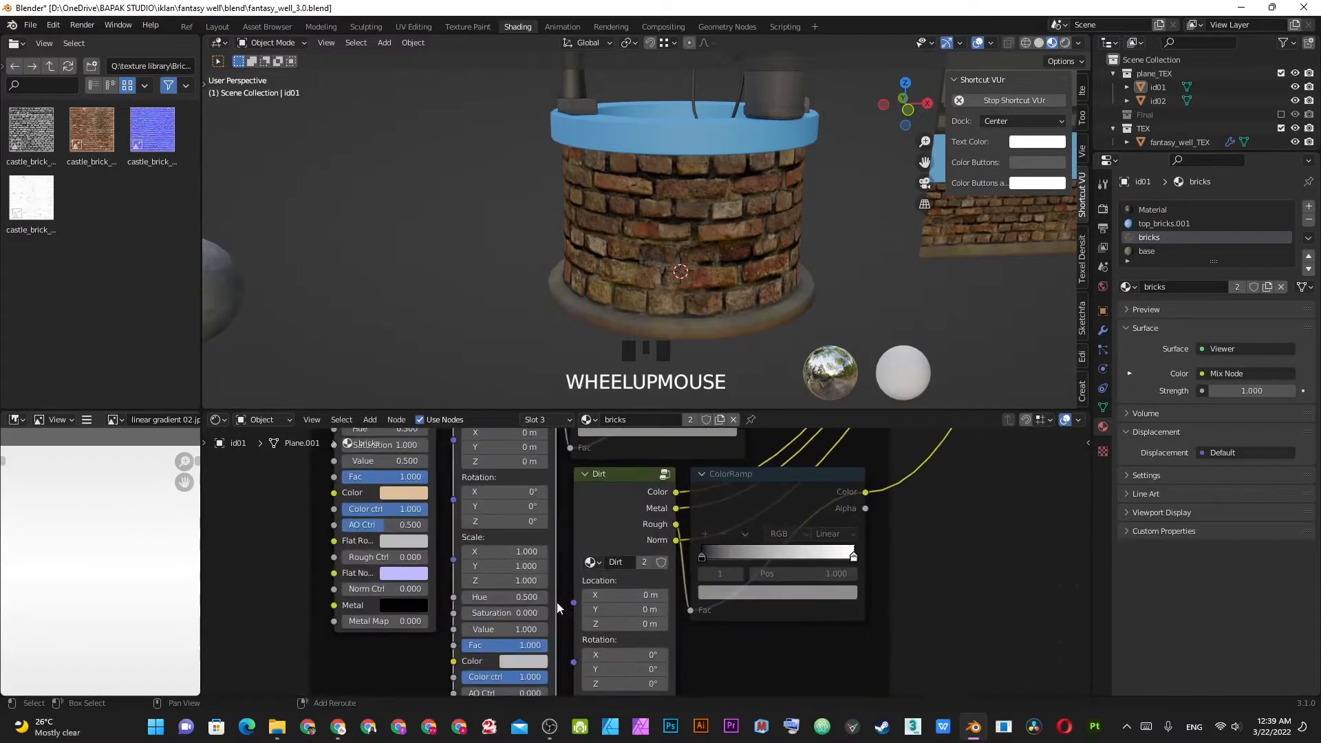
pyautogui.keyDown('shift'); pyautogui.moveTo(560, 599); pyautogui.dragTo(681, 575, button='middle'); pyautogui.keyUp('shift')
pyautogui.keyDown('shift'); pyautogui.moveTo(687, 644); pyautogui.dragTo(664, 598, button='middle'); pyautogui.keyUp('shift')
pyautogui.keyDown('shift'); pyautogui.moveTo(664, 546); pyautogui.dragTo(664, 617, button='middle'); pyautogui.keyUp('shift')
pyautogui.scroll(2, 665, 617)
pyautogui.moveTo(655, 528); pyautogui.dragTo(655, 561)
pyautogui.write('2')
pyautogui.press('KP_Enter')
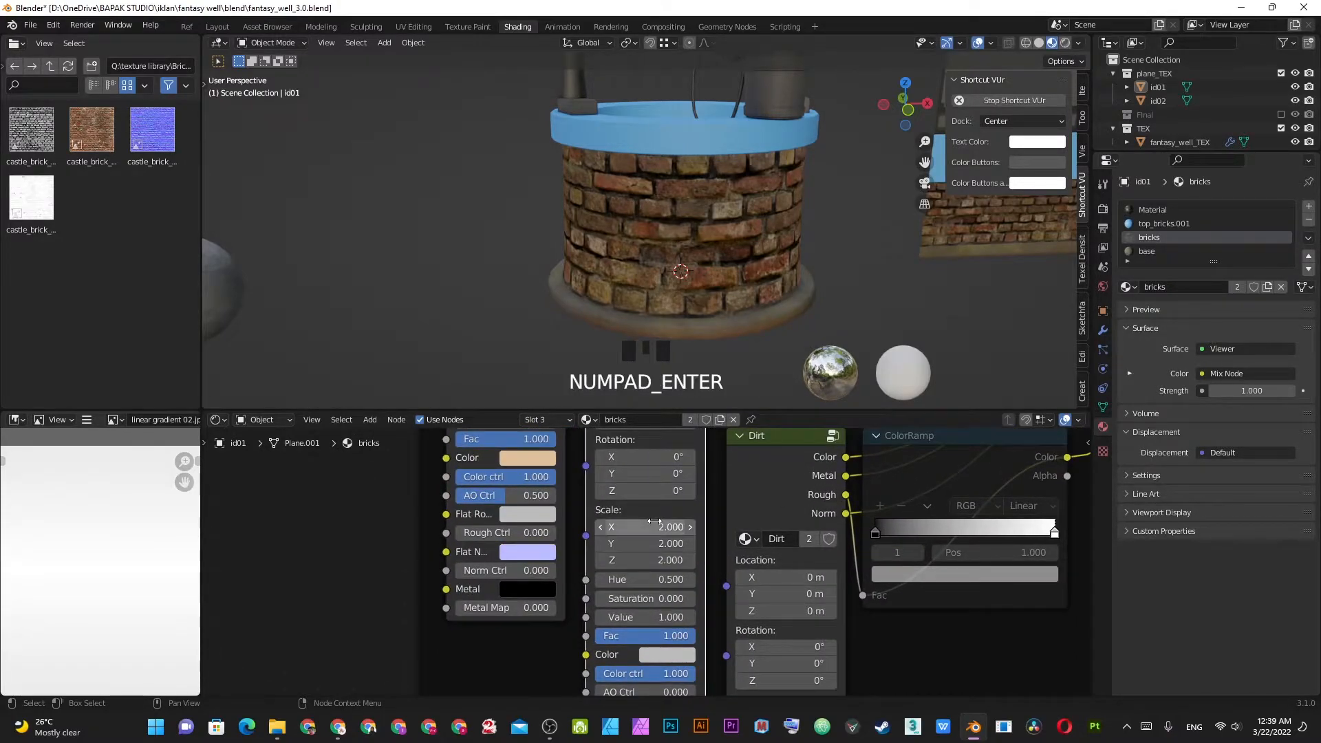
# - Try a Saturation of 2.000 on the dirt_bricks node and inspect the lower bricks up close
pyautogui.keyDown('shift'); pyautogui.moveTo(663, 648); pyautogui.dragTo(653, 539, button='middle'); pyautogui.keyUp('shift')
pyautogui.scroll(2, 679, 489)
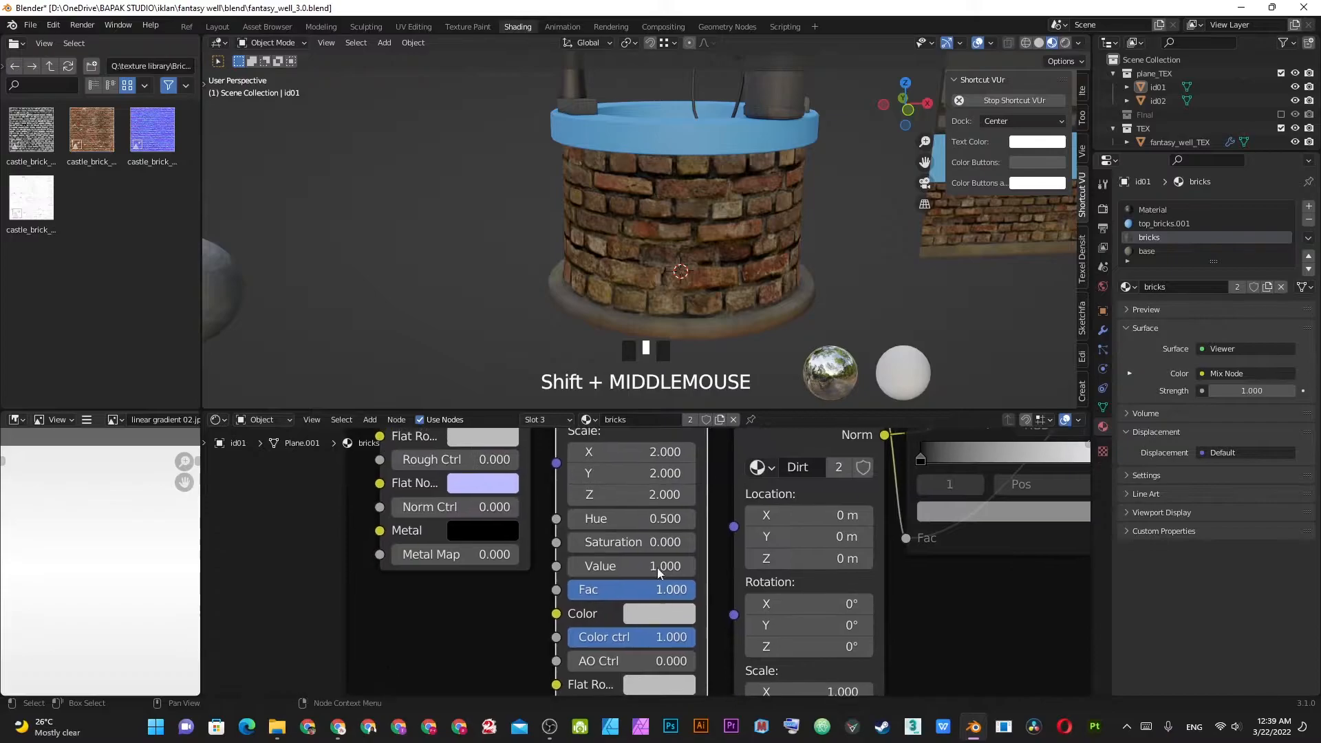
pyautogui.moveTo(652, 538); pyautogui.dragTo(657, 484)
pyautogui.moveTo(692, 332); pyautogui.dragTo(576, 185, button='middle')
pyautogui.scroll(2, 695, 306)
pyautogui.moveTo(607, 249); pyautogui.dragTo(633, 248, button='middle')
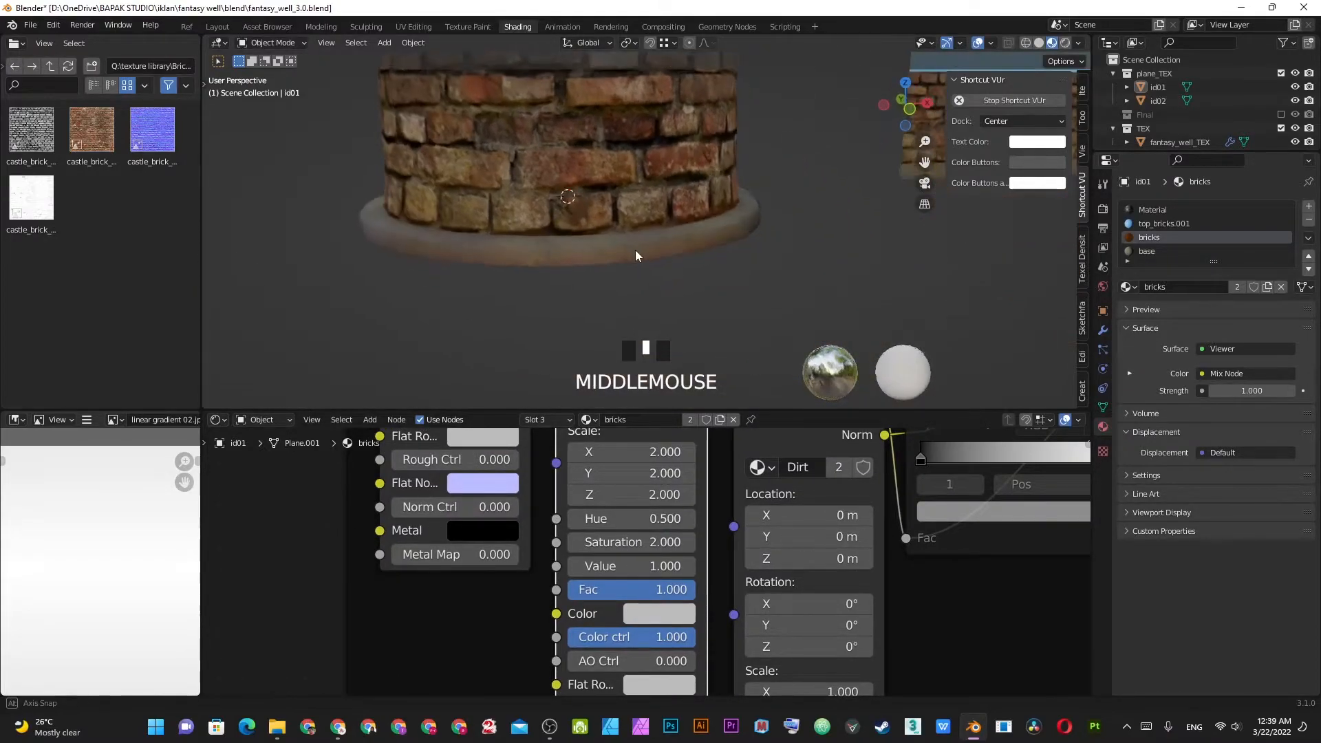
pyautogui.scroll(3, 715, 225)
pyautogui.scroll(1, 644, 602)
# - Set the Saturation of the dirt_bricks node to 1
pyautogui.moveTo(640, 538)
pyautogui.mouseDown()
pyautogui.moveTo(605, 539)
pyautogui.moveTo(605, 559)
pyautogui.moveTo(643, 558)
pyautogui.mouseUp()
pyautogui.click(643, 539)
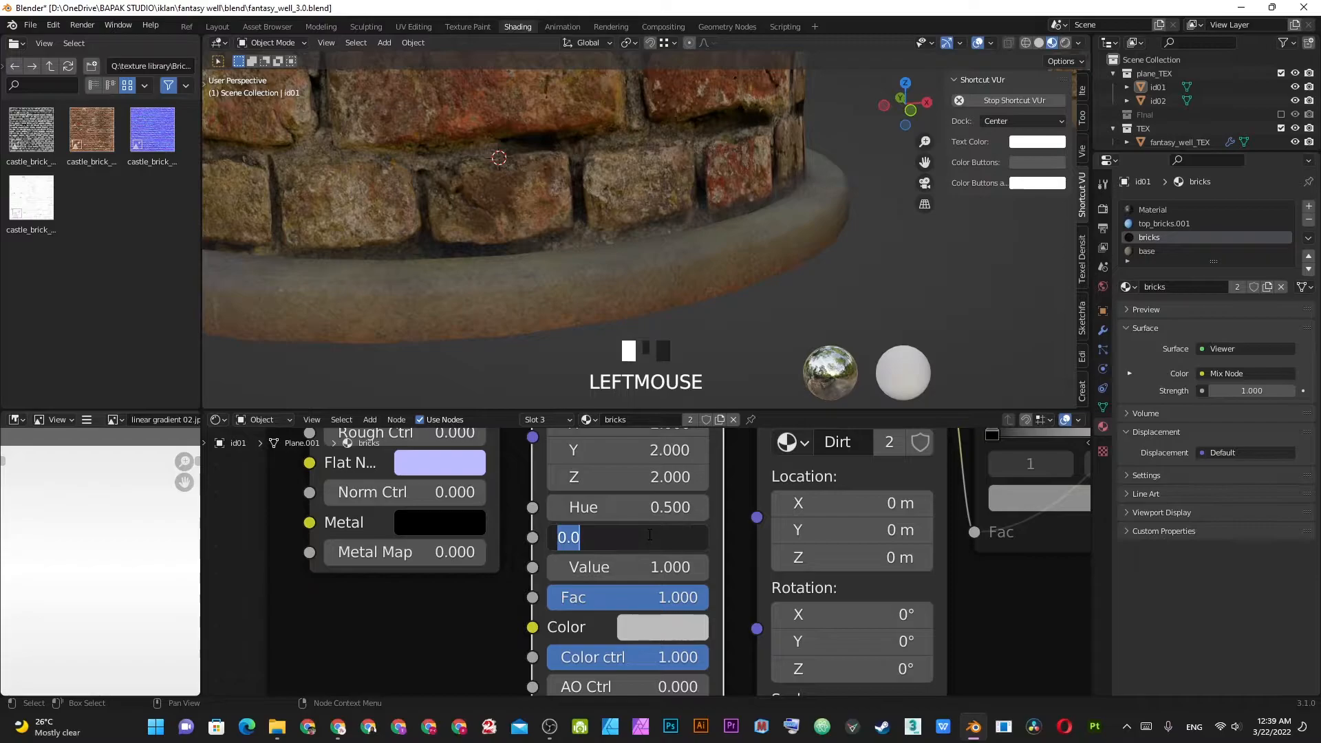
pyautogui.click(672, 608)
pyautogui.click(650, 537)
pyautogui.write('1')
pyautogui.press('Return')
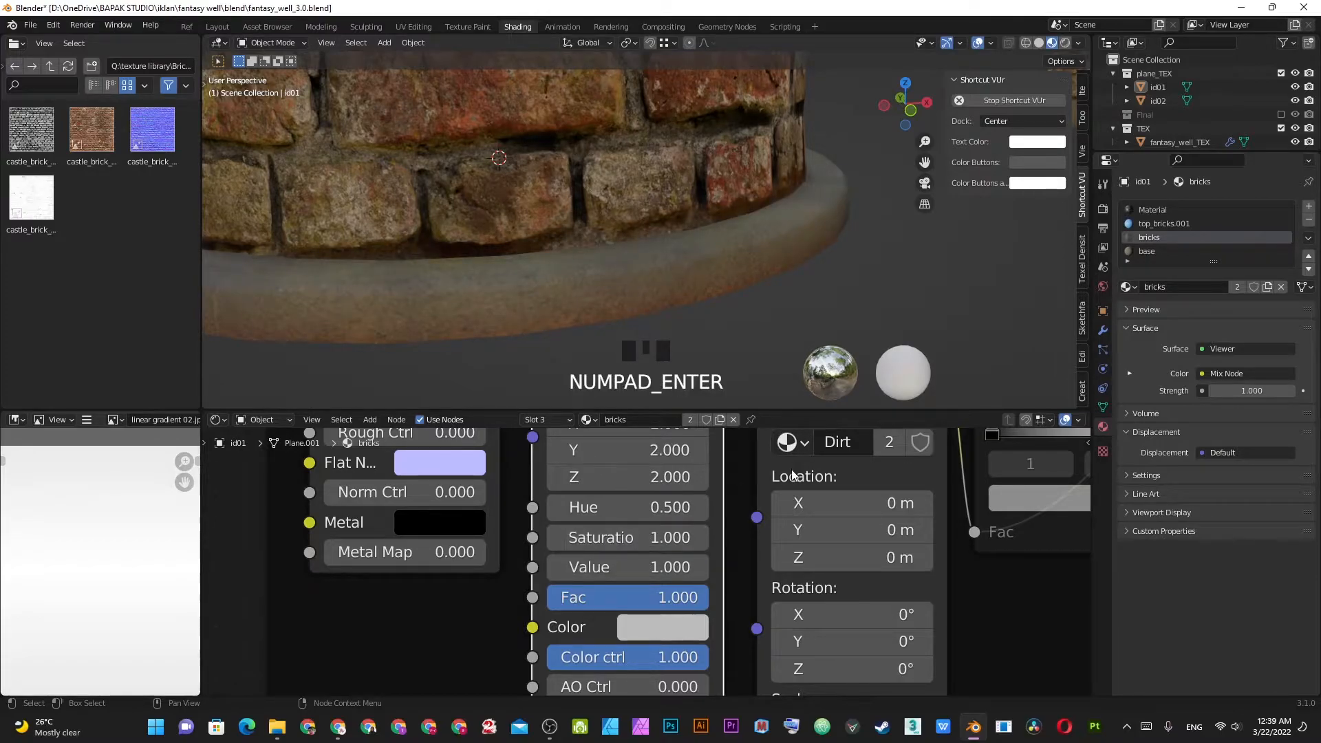
# - Shift the Hue of the dirt_bricks node to 0.630 and check the tint on the upper bricks
pyautogui.keyDown('shift'); pyautogui.click(640, 507); pyautogui.keyUp('shift')
pyautogui.moveTo(640, 507)
pyautogui.keyDown('shift'); pyautogui.mouseDown()
pyautogui.moveTo(605, 507)
pyautogui.moveTo(640, 507)
pyautogui.mouseUp(); pyautogui.keyUp('shift')
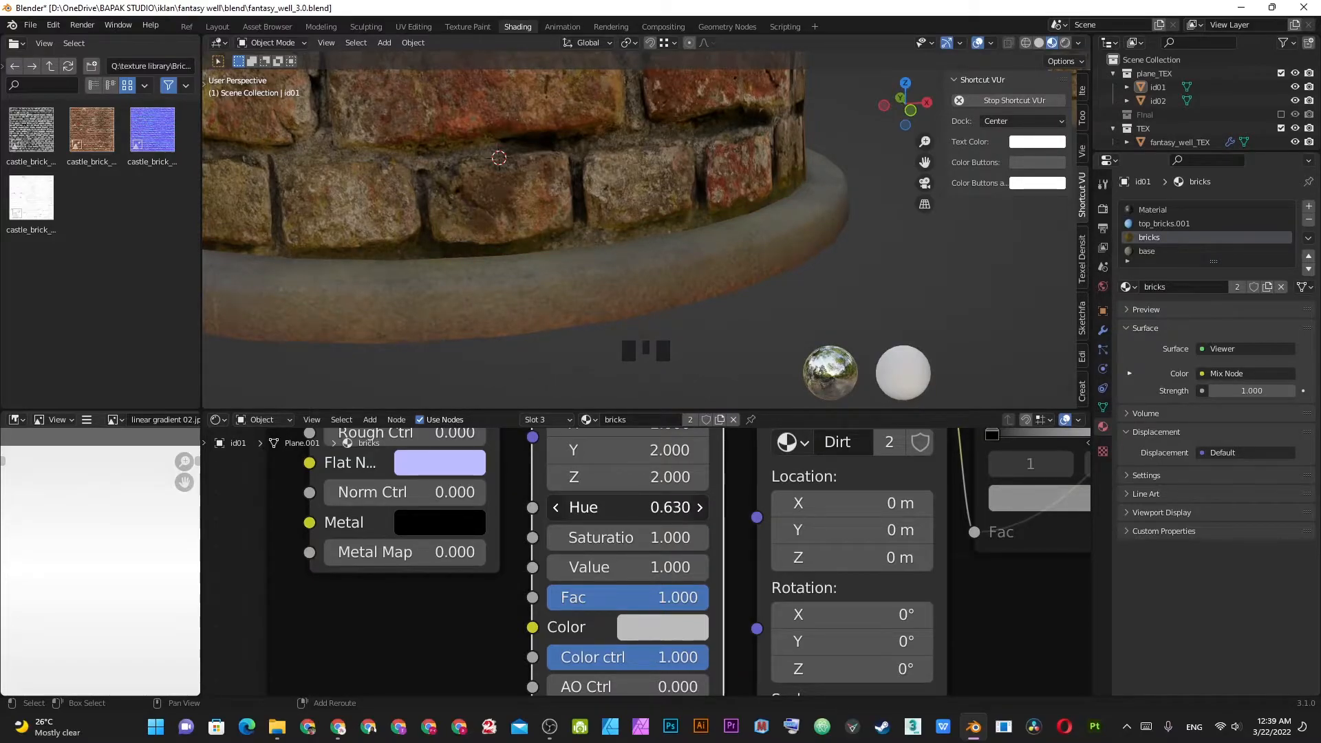
pyautogui.scroll(-3, 706, 168)
pyautogui.moveTo(706, 168); pyautogui.dragTo(691, 203, button='middle')
pyautogui.moveTo(741, 299); pyautogui.dragTo(687, 220, button='middle')
pyautogui.scroll(5, 696, 150)
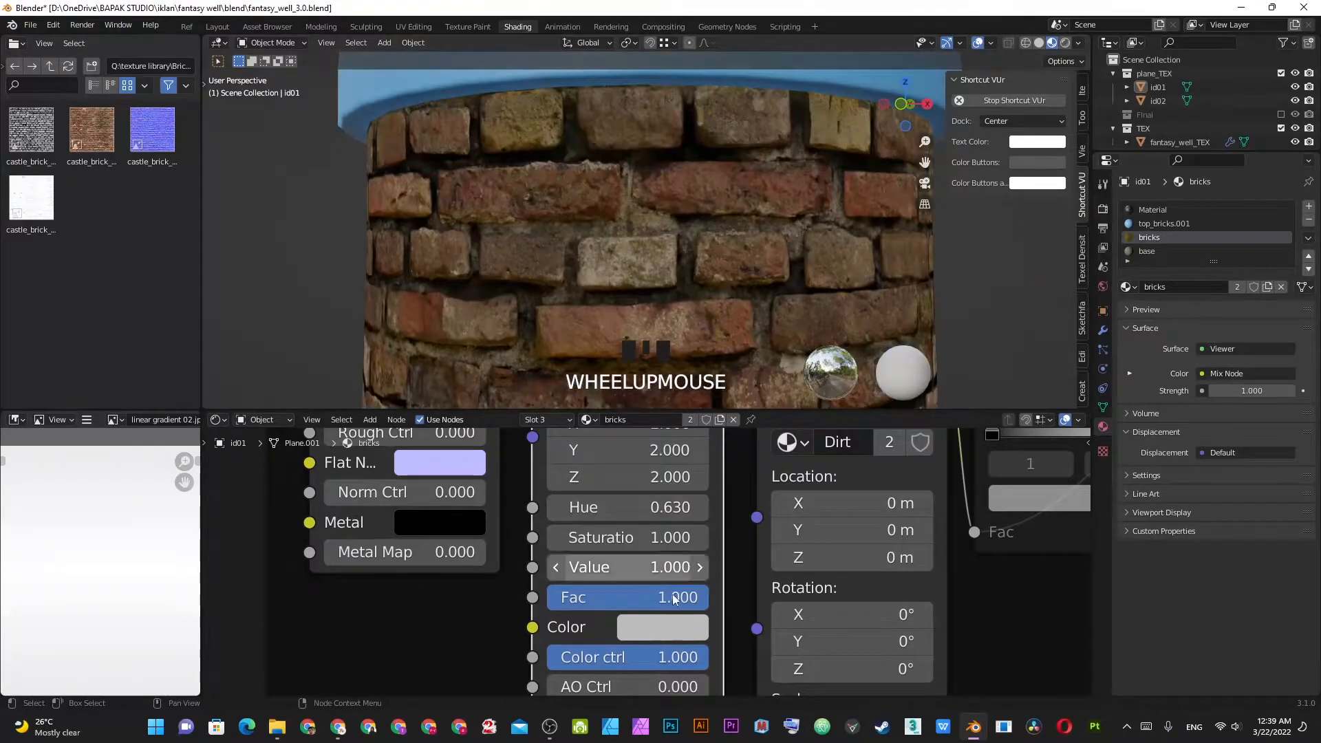
# - Preview the mask from the Screen node and set that node's Fac to 1.000
pyautogui.scroll(-5, 671, 556)
pyautogui.scroll(1, 671, 556)
pyautogui.scroll(-2, 683, 499)
pyautogui.scroll(-3, 597, 523)
pyautogui.scroll(4, 637, 530)
pyautogui.keyDown('shift'); pyautogui.moveTo(637, 530); pyautogui.dragTo(644, 544, button='middle'); pyautogui.keyUp('shift')
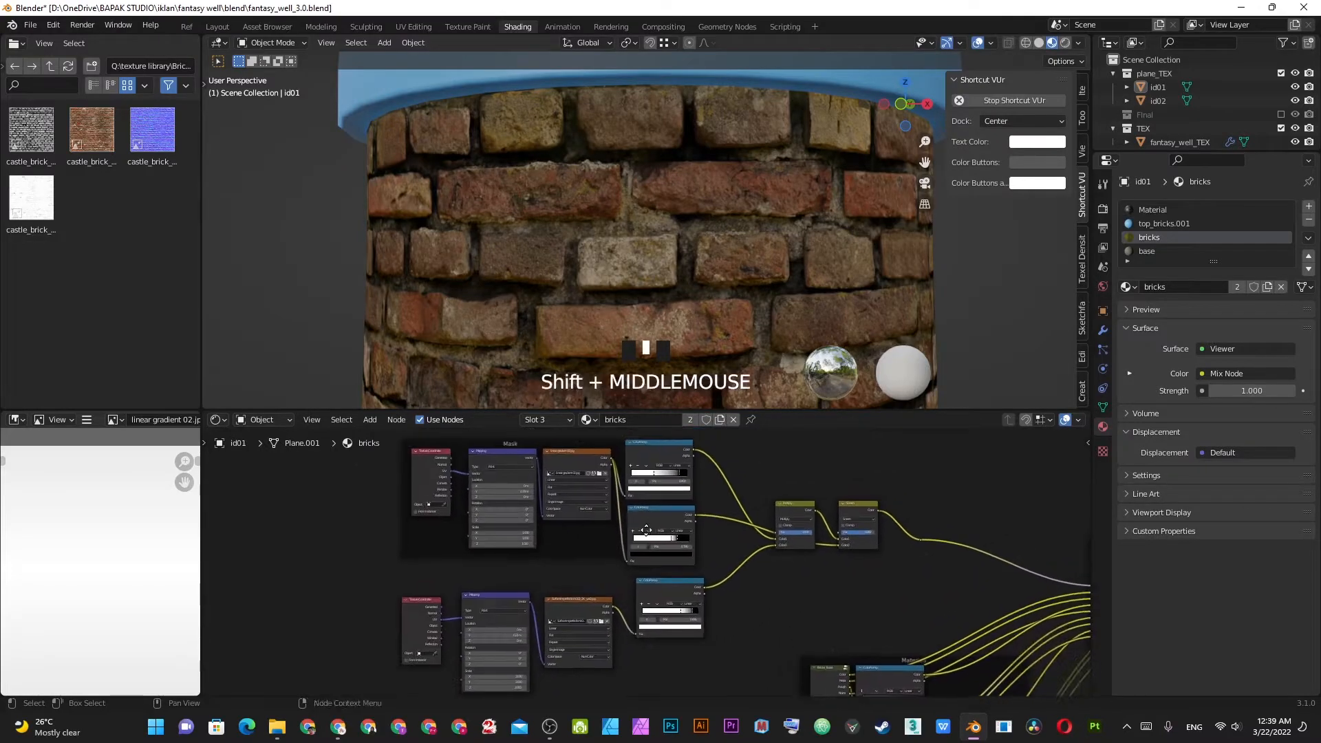
pyautogui.scroll(4, 687, 567)
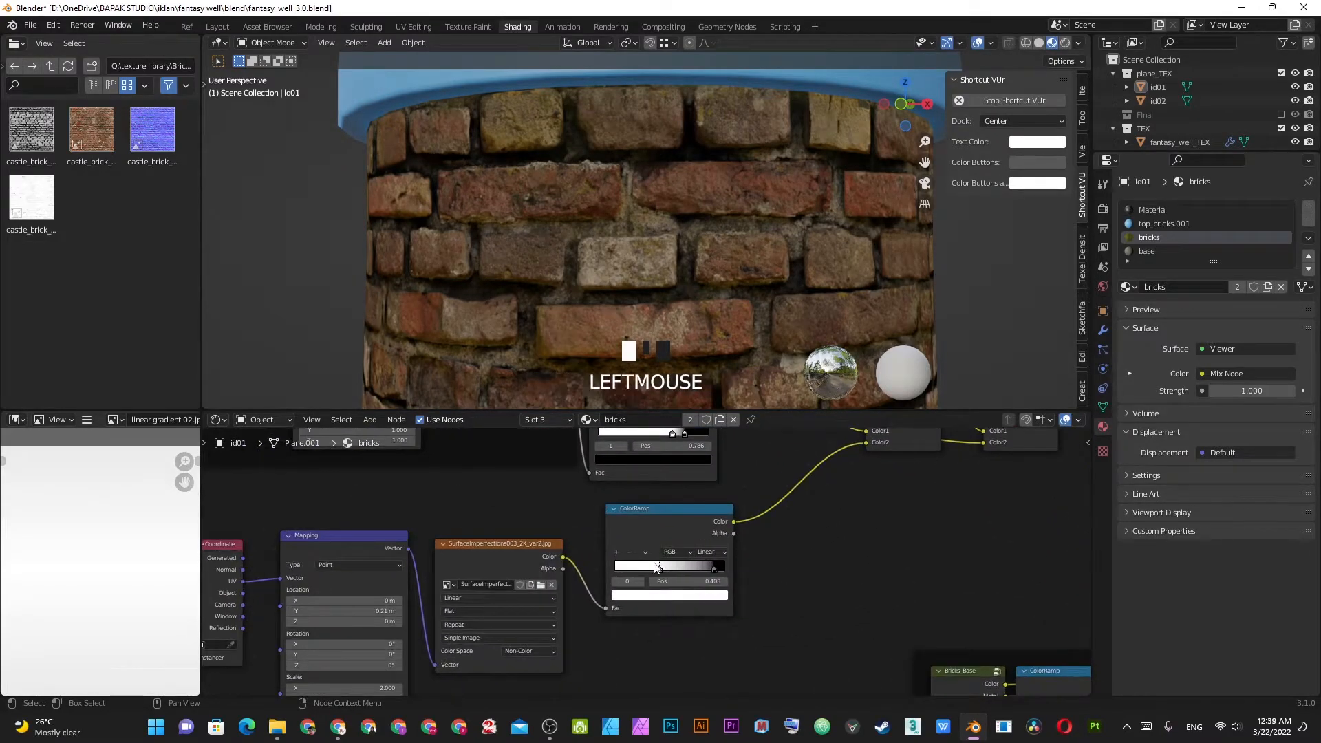
pyautogui.moveTo(679, 476); pyautogui.dragTo(685, 517, button='middle')
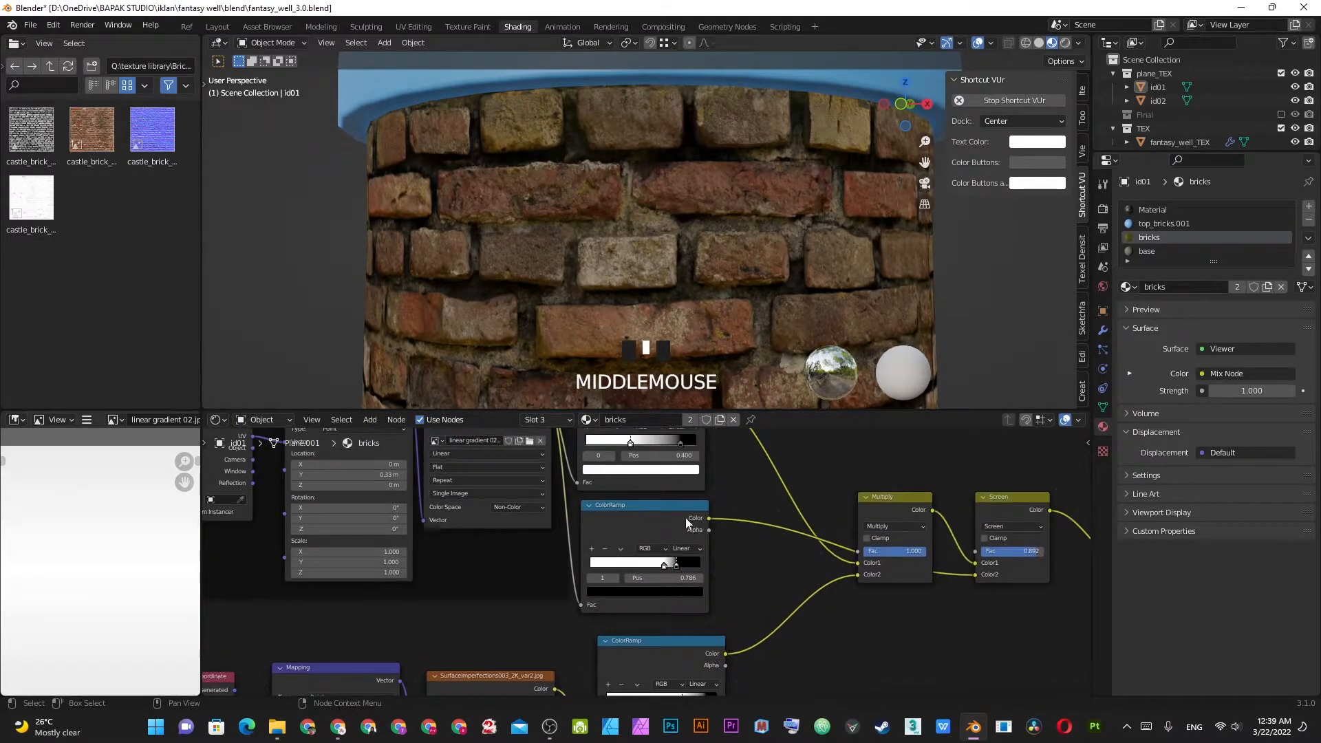
pyautogui.keyDown('ctrl'); pyautogui.keyDown('shift'); pyautogui.click(997, 498); pyautogui.keyUp('shift'); pyautogui.keyUp('ctrl')
pyautogui.moveTo(1012, 551); pyautogui.dragTo(1046, 551)
# - Move the black stop of the second gradient ColorRamp to about 0.82 to widen the mask's solid edge
pyautogui.scroll(-2, 895, 551)
pyautogui.scroll(2, 727, 508)
pyautogui.keyDown('shift'); pyautogui.moveTo(687, 428); pyautogui.dragTo(692, 531, button='middle'); pyautogui.keyUp('shift')
pyautogui.keyDown('shift'); pyautogui.moveTo(684, 666); pyautogui.dragTo(685, 667); pyautogui.keyUp('shift')
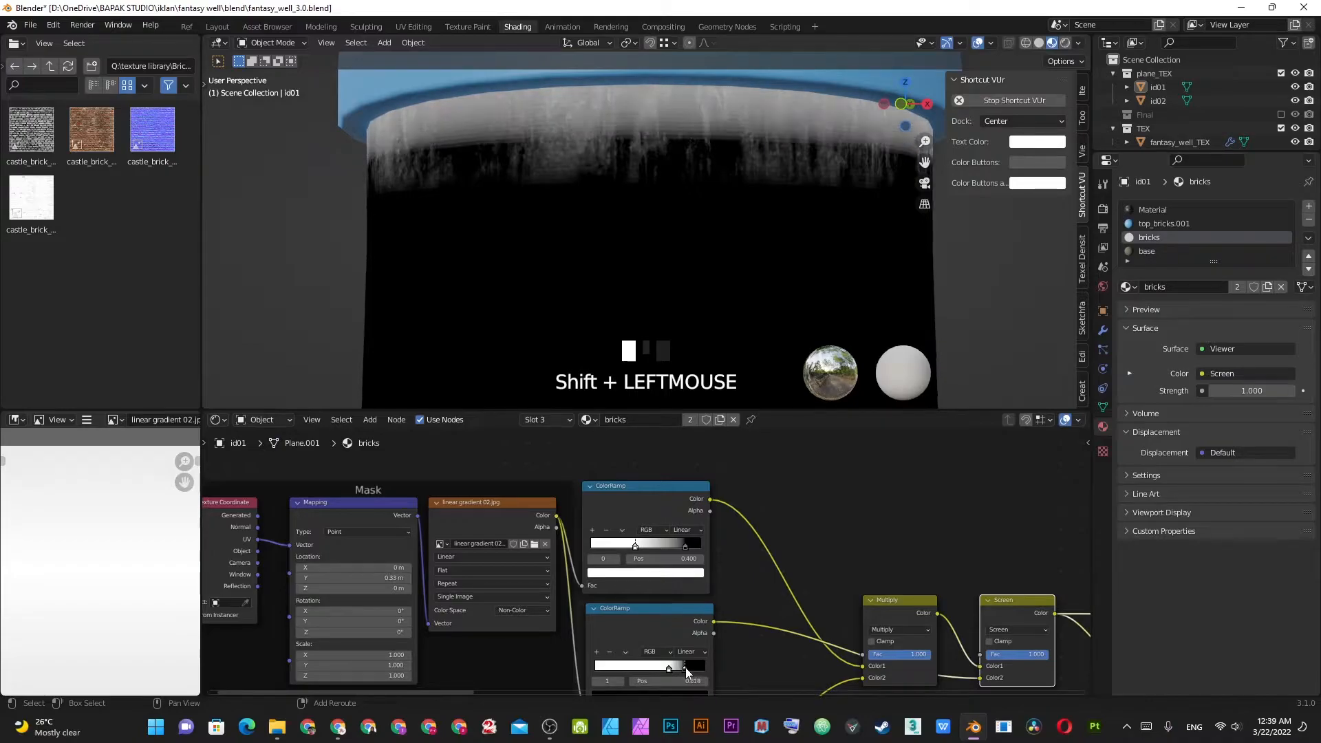
# - Preview the full material through the Principled BSDF and examine the masked dirt on the well's brick wall
pyautogui.scroll(-4, 647, 227)
pyautogui.scroll(-4, 840, 537)
pyautogui.moveTo(944, 601); pyautogui.dragTo(959, 480, button='middle')
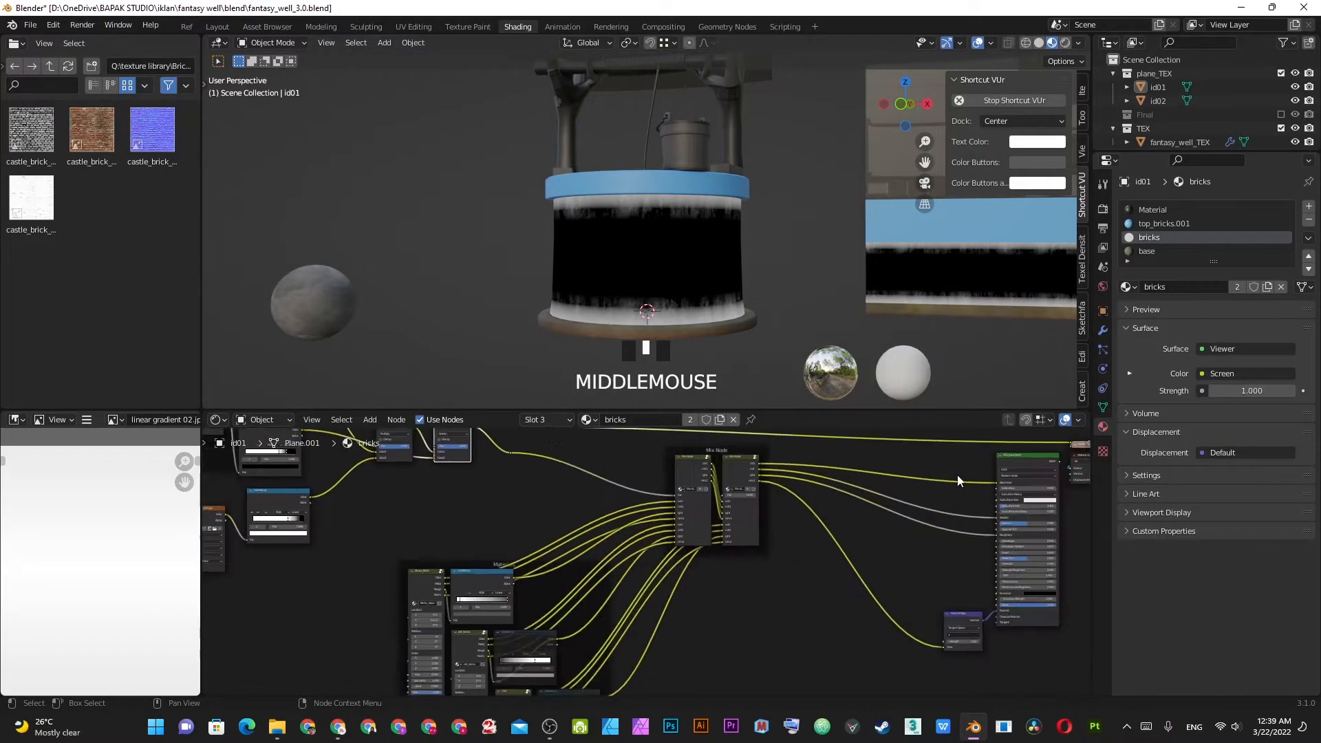
pyautogui.keyDown('ctrl'); pyautogui.keyDown('shift'); pyautogui.click(1022, 454); pyautogui.keyUp('shift'); pyautogui.keyUp('ctrl')
pyautogui.scroll(3, 642, 308)
pyautogui.scroll(-1, 643, 310)
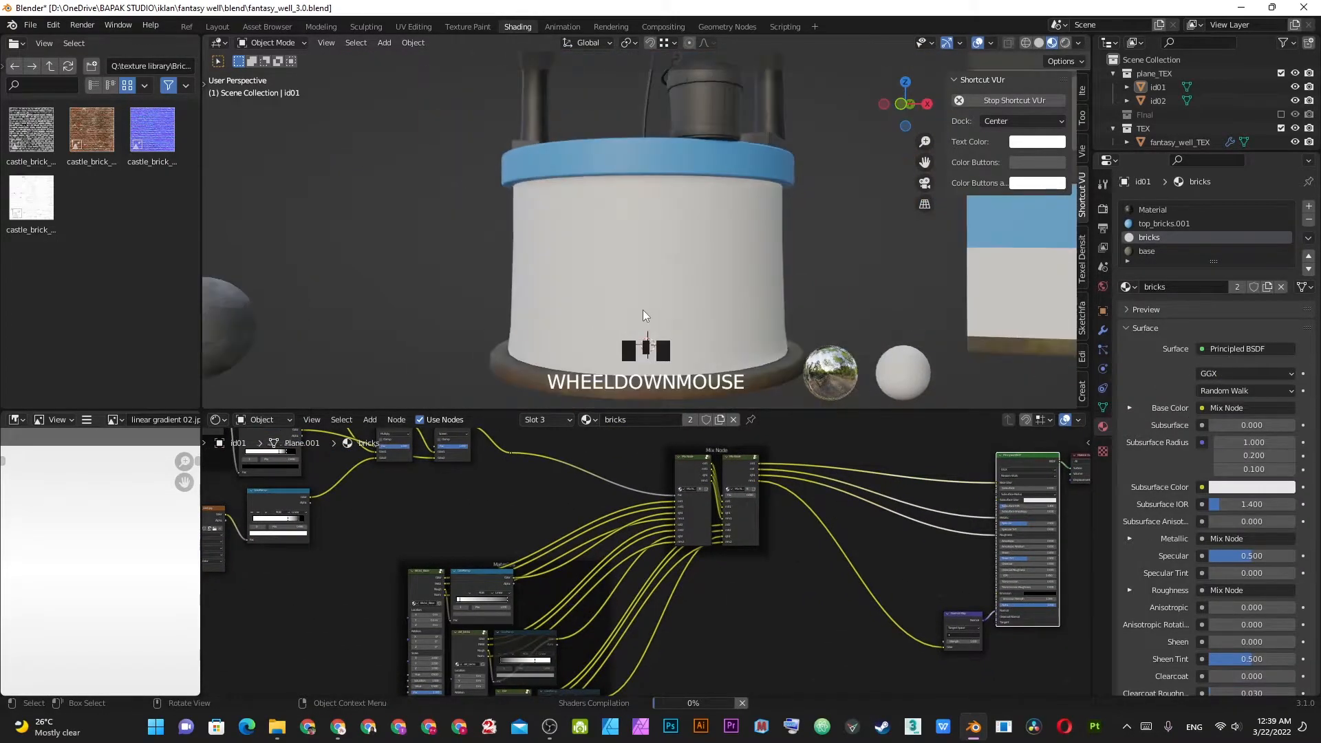
pyautogui.scroll(2, 633, 288)
pyautogui.keyDown('shift'); pyautogui.moveTo(634, 304); pyautogui.dragTo(628, 227, button='middle'); pyautogui.keyUp('shift')
pyautogui.keyDown('shift'); pyautogui.moveTo(528, 523); pyautogui.dragTo(702, 584, button='middle'); pyautogui.keyUp('shift')
pyautogui.scroll(3, 668, 596)
pyautogui.scroll(-3, 667, 596)
pyautogui.keyDown('shift'); pyautogui.moveTo(510, 577); pyautogui.dragTo(604, 585, button='middle'); pyautogui.keyUp('shift')
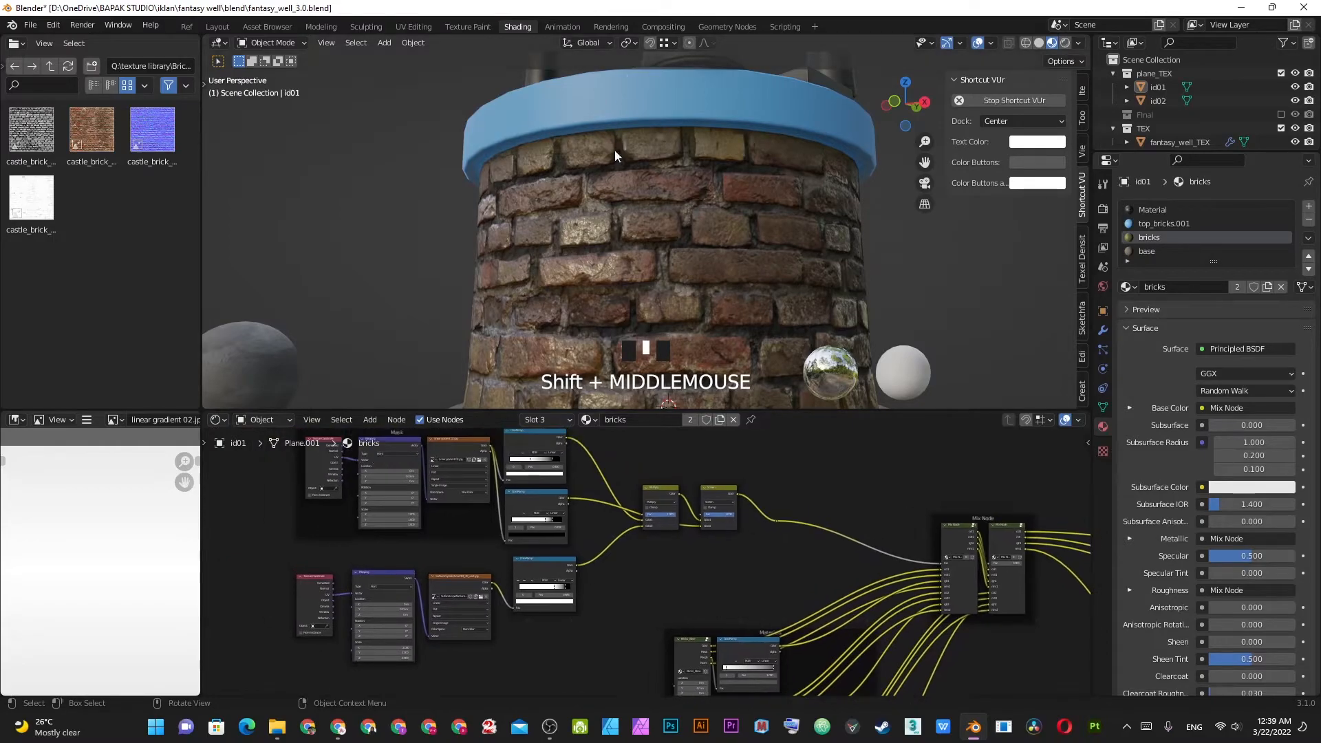
# - Try the second gradient ColorRamp's black stop at 1.000 and check the dirt blend around the brick wall
pyautogui.scroll(4, 616, 151)
pyautogui.scroll(1, 532, 564)
pyautogui.scroll(3, 533, 563)
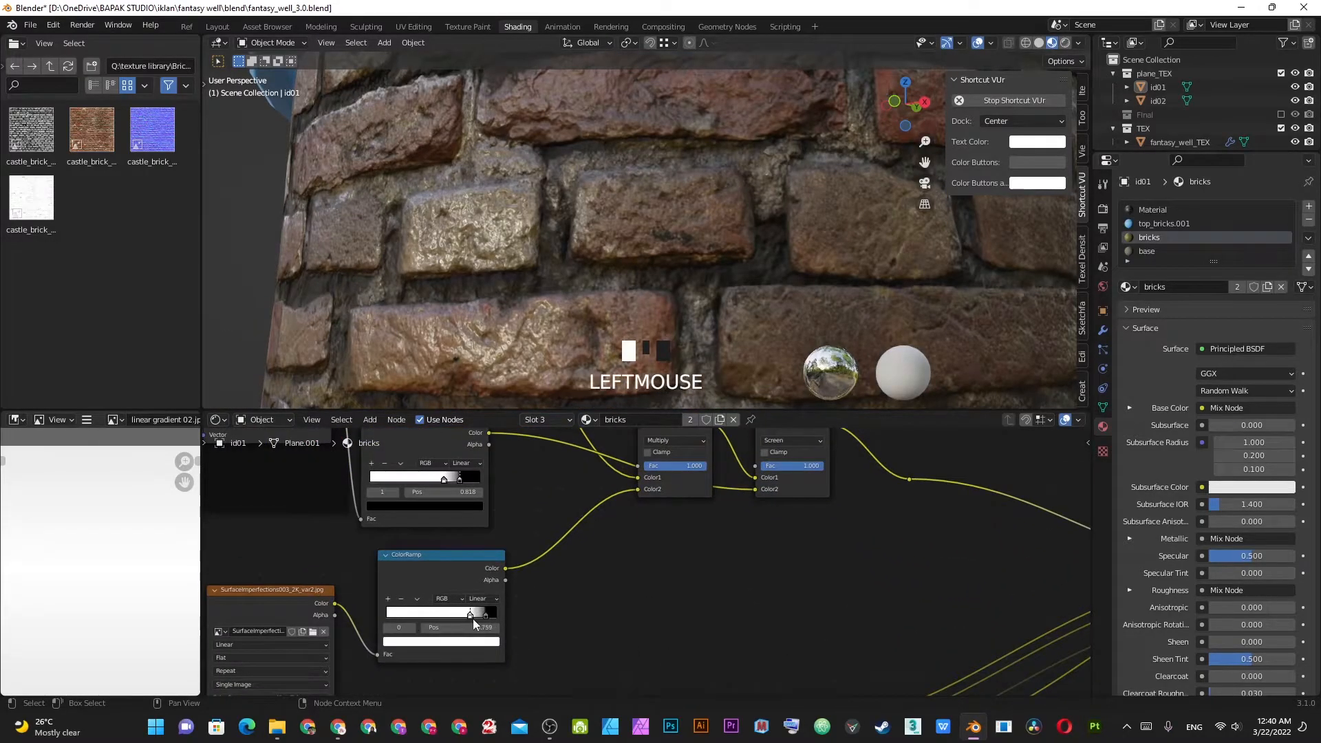
pyautogui.scroll(-5, 547, 209)
pyautogui.moveTo(547, 210); pyautogui.dragTo(757, 174, button='middle')
pyautogui.scroll(4, 720, 285)
pyautogui.moveTo(486, 493); pyautogui.dragTo(559, 561, button='middle')
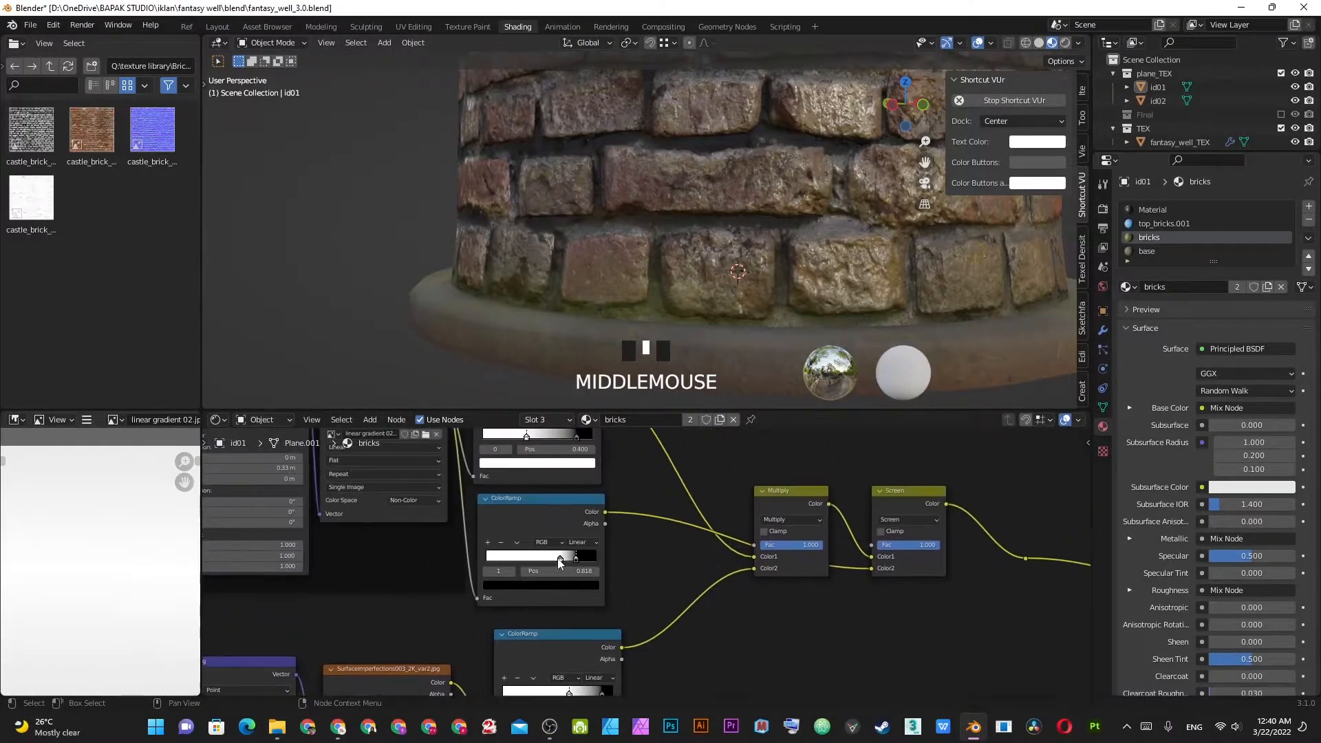
pyautogui.moveTo(569, 560); pyautogui.dragTo(623, 569)
pyautogui.scroll(-3, 886, 212)
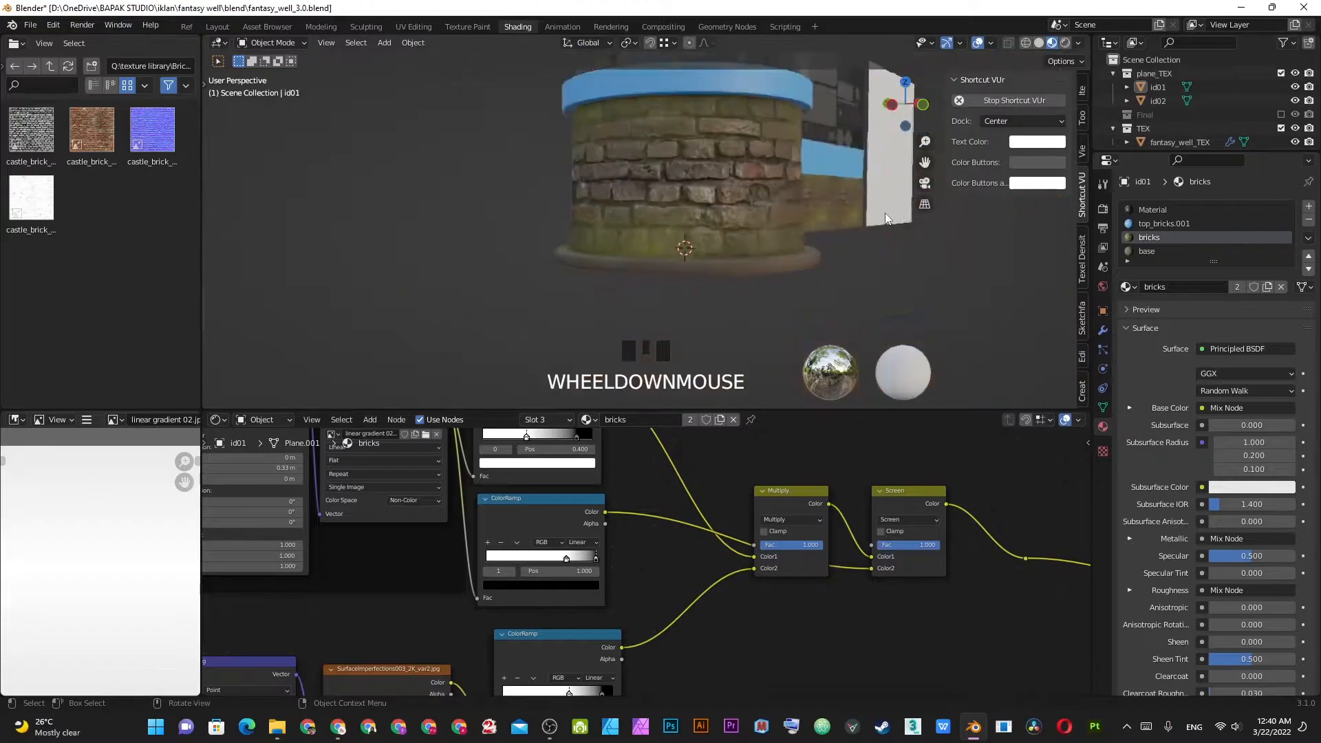
pyautogui.moveTo(887, 212); pyautogui.dragTo(775, 229, button='middle')
pyautogui.scroll(3, 776, 236)
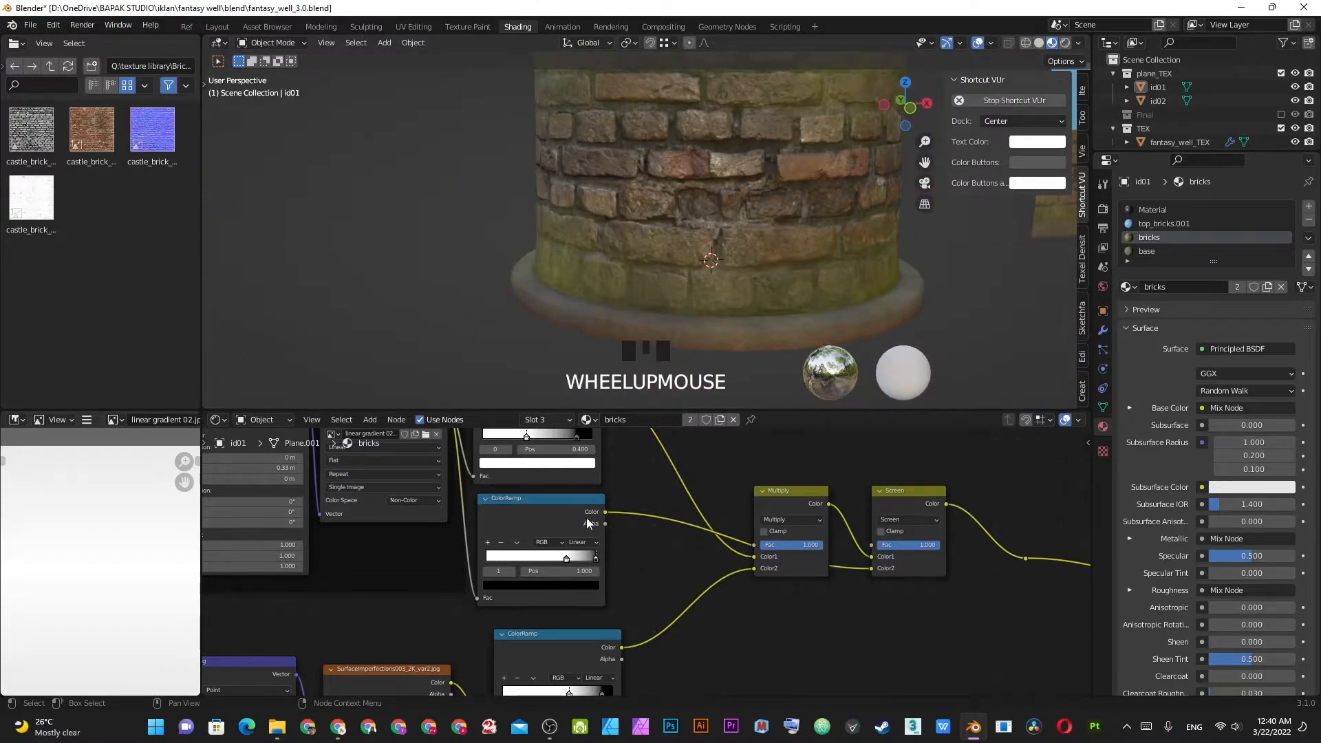
# - Pull the second gradient ColorRamp's black stop back inward and set its white stop to 0.755
pyautogui.moveTo(596, 563); pyautogui.dragTo(582, 563)
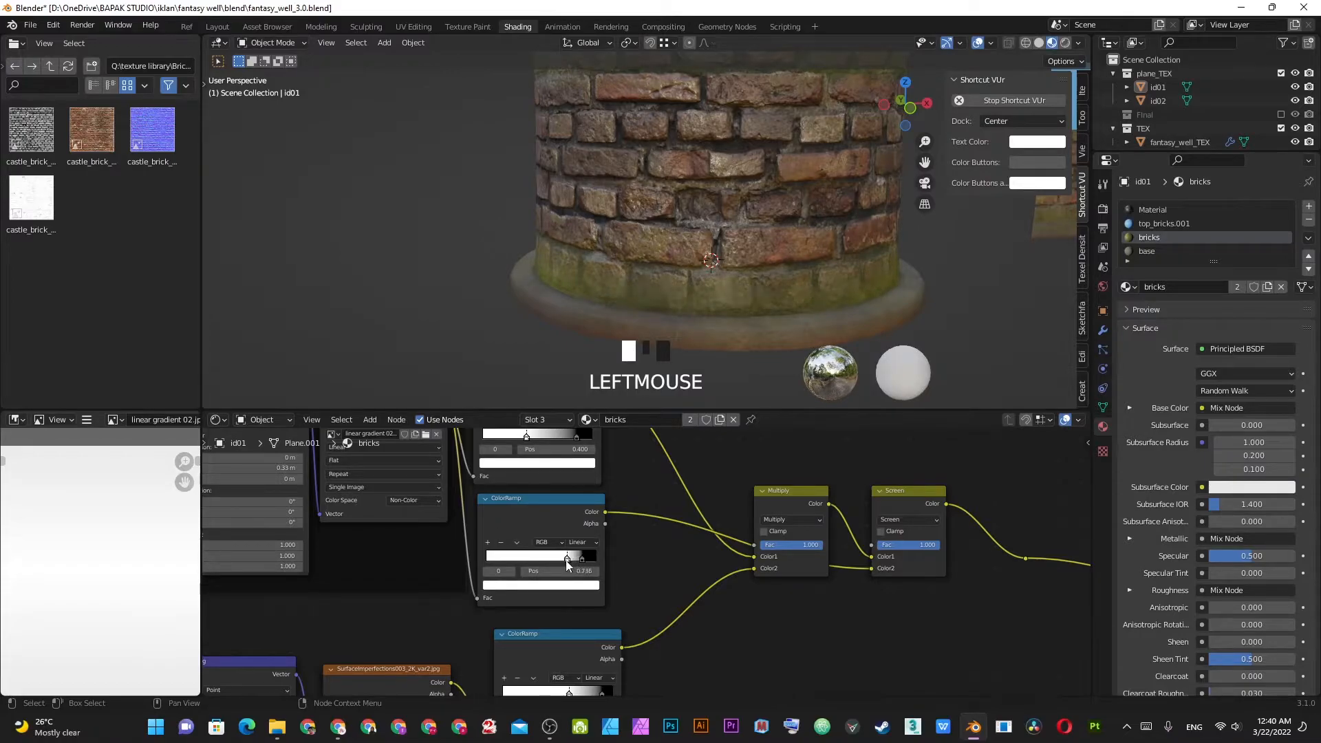
pyautogui.scroll(-3, 837, 269)
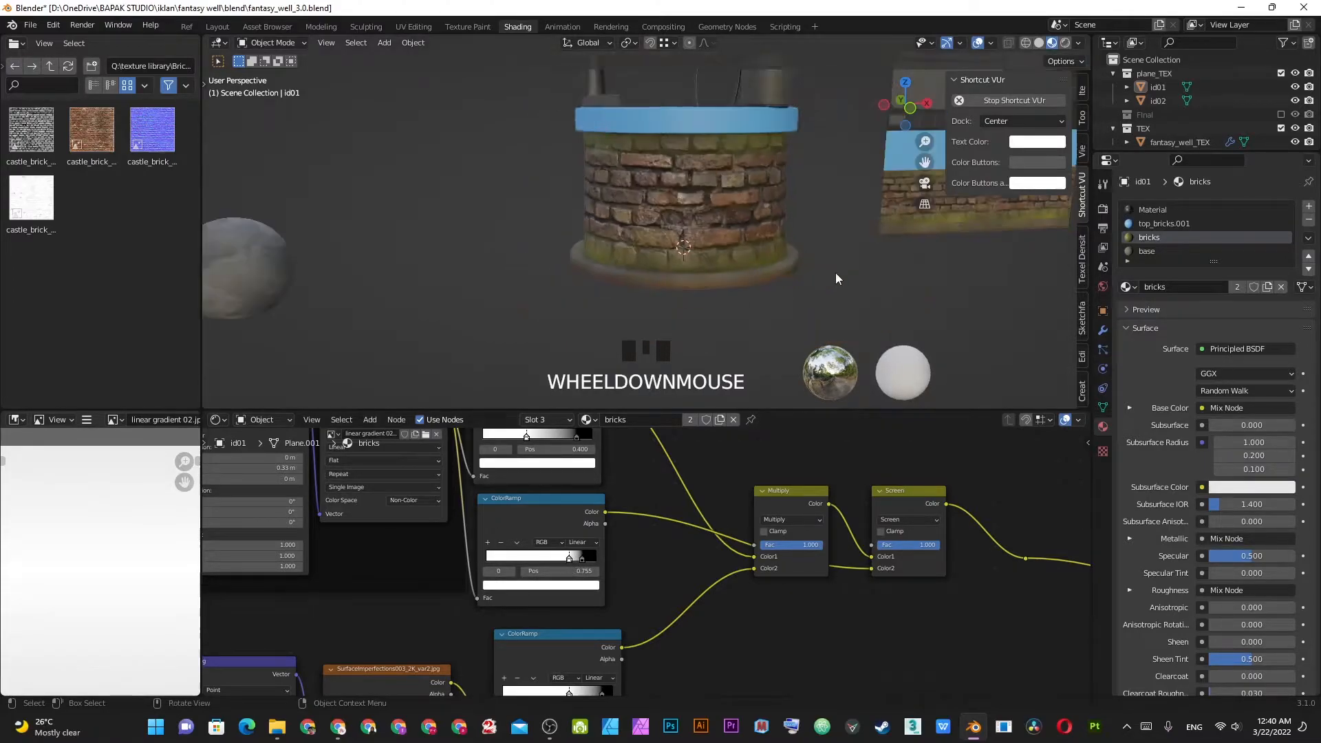
pyautogui.moveTo(837, 270); pyautogui.dragTo(770, 245, button='middle')
# - Set the color space of the SurfaceImperfections003_2K_var2.jpg texture node to sRGB
pyautogui.keyDown('shift'); pyautogui.moveTo(529, 687); pyautogui.dragTo(644, 521, button='middle'); pyautogui.keyUp('shift')
pyautogui.scroll(2, 624, 596)
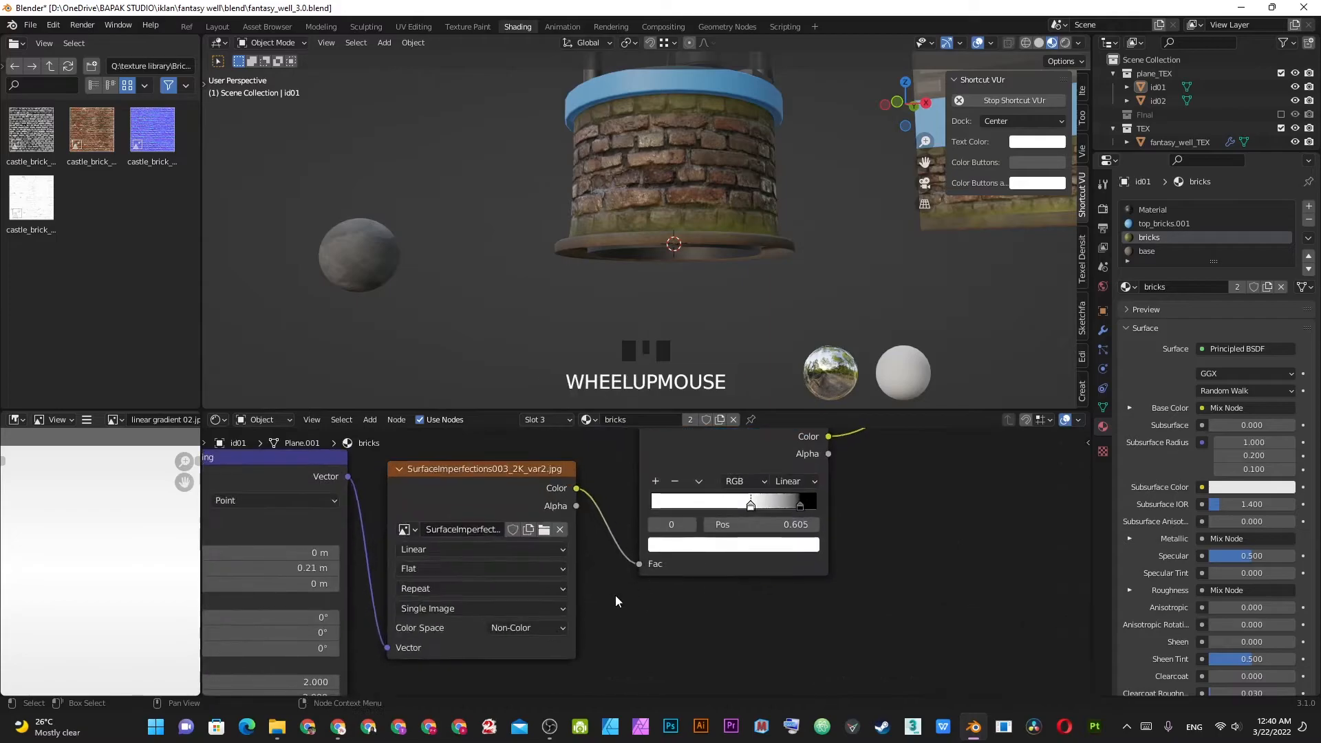
pyautogui.click(538, 630)
pyautogui.click(514, 526)
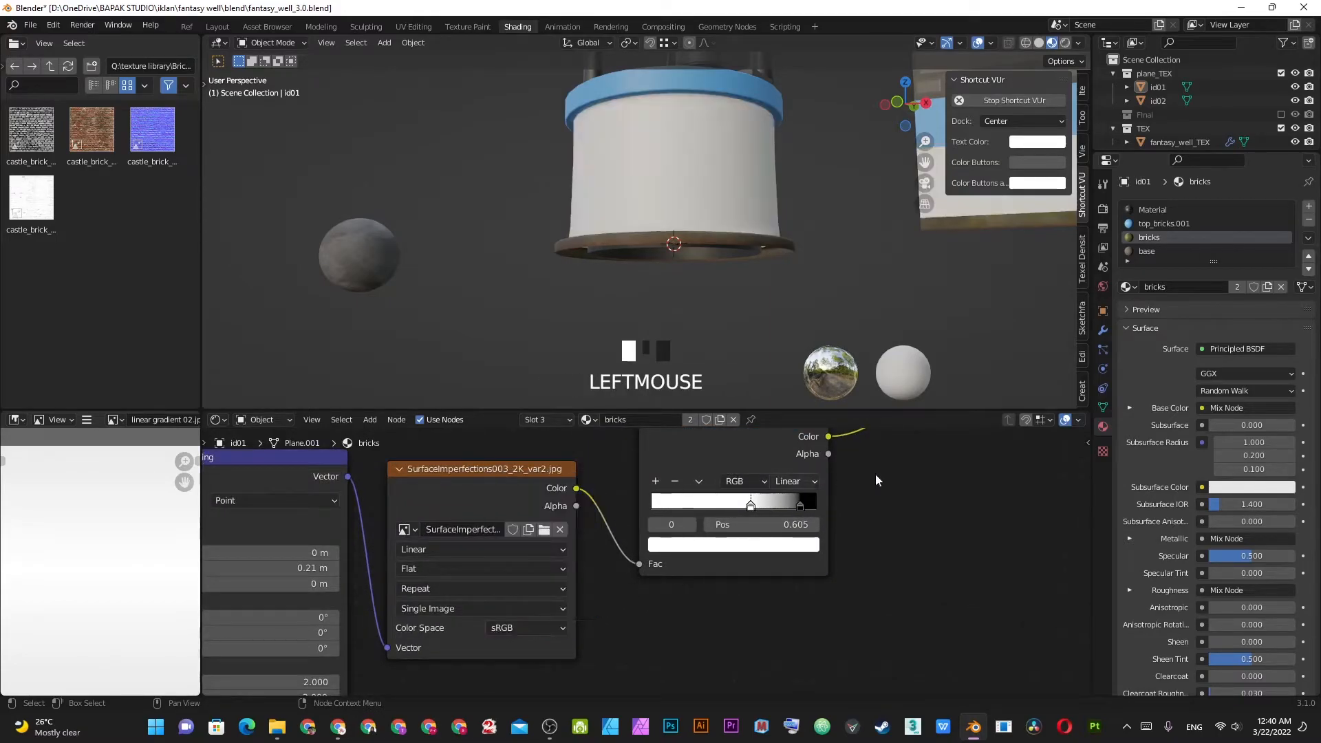
# - Move the grunge ColorRamp's white stop to the start of the ramp and its black stop to about 0.700
pyautogui.moveTo(703, 171); pyautogui.dragTo(760, 177, button='middle')
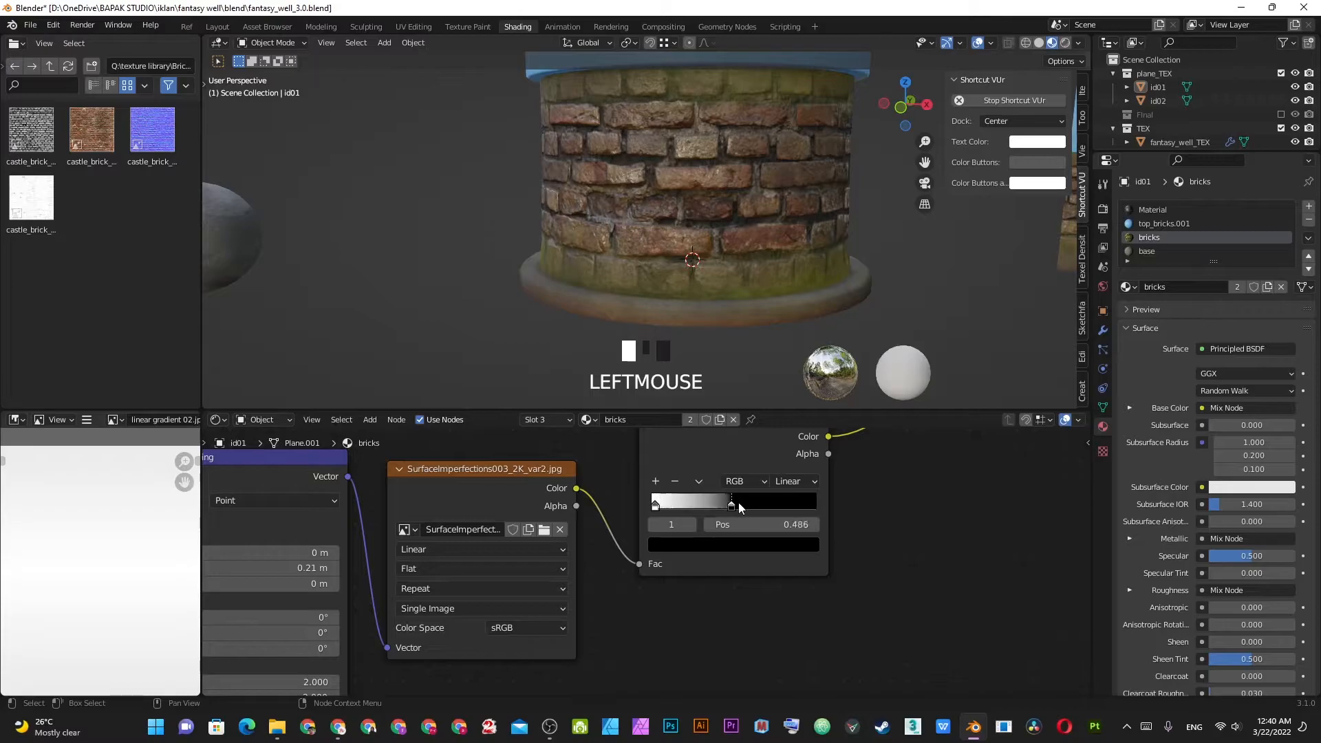
pyautogui.moveTo(733, 508); pyautogui.dragTo(783, 508)
pyautogui.scroll(-3, 812, 473)
pyautogui.moveTo(812, 473); pyautogui.dragTo(660, 594, button='middle')
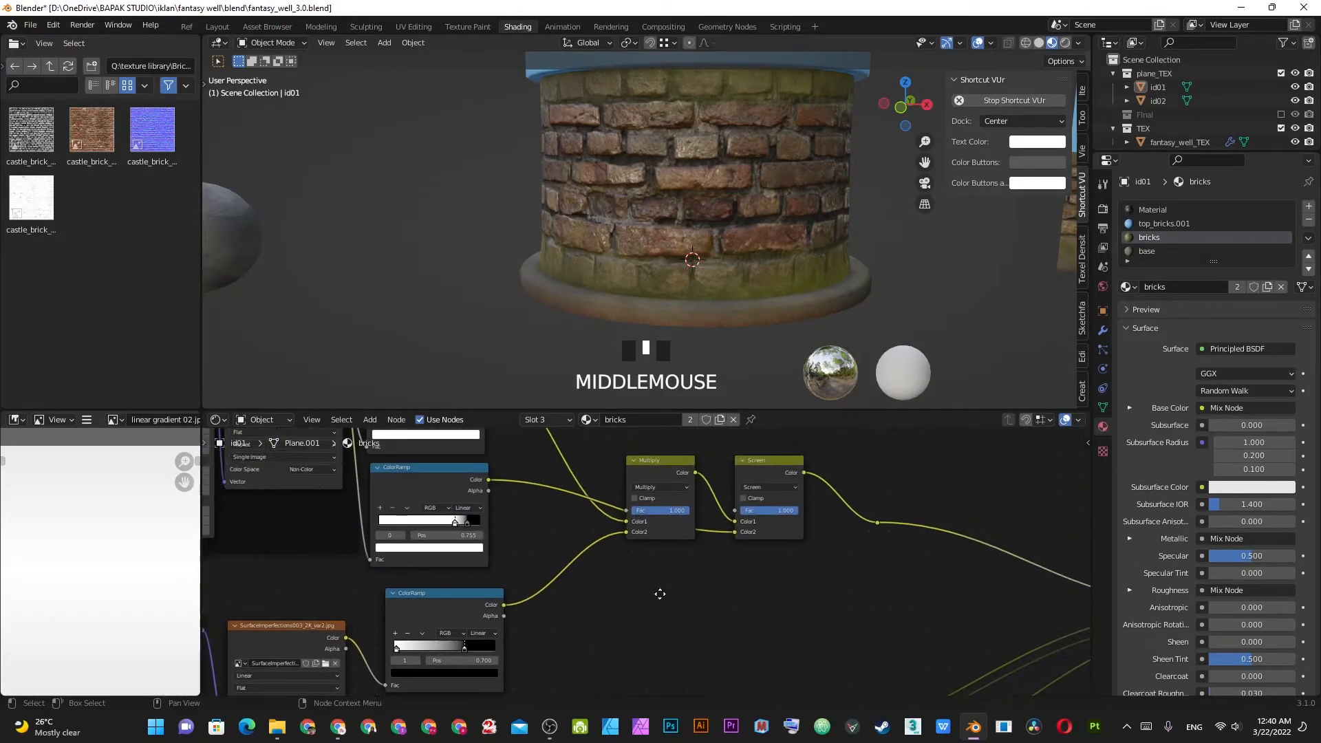
# - With the Screen node's mask previewed, set the second gradient ColorRamp's black stop to 0.786 and the grunge ColorRamp's white stop to 0.609
pyautogui.keyDown('ctrl'); pyautogui.keyDown('shift'); pyautogui.click(737, 486); pyautogui.keyUp('shift'); pyautogui.keyUp('ctrl')
pyautogui.keyDown('shift'); pyautogui.moveTo(737, 485); pyautogui.dragTo(888, 458, button='middle'); pyautogui.keyUp('shift')
pyautogui.scroll(2, 671, 617)
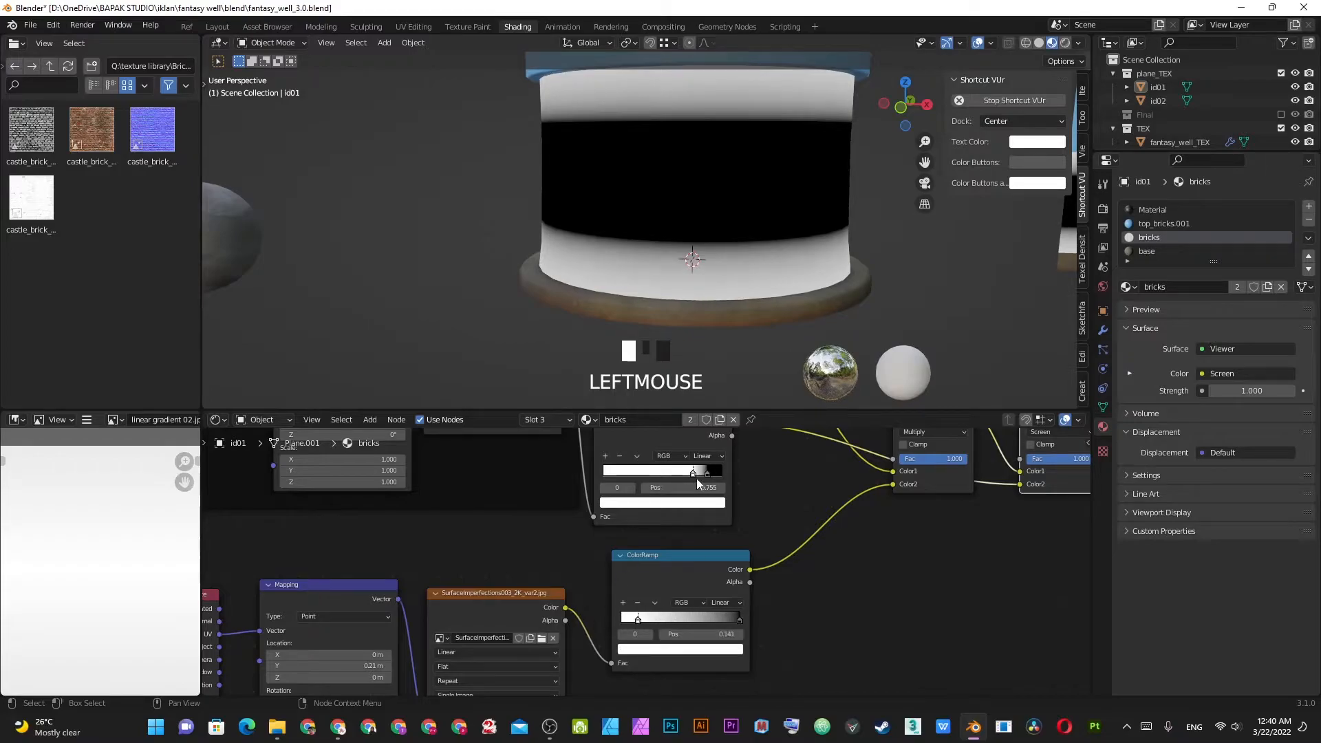
pyautogui.moveTo(709, 474)
pyautogui.mouseDown()
pyautogui.moveTo(676, 473)
pyautogui.moveTo(693, 479)
pyautogui.mouseUp()
pyautogui.moveTo(649, 620); pyautogui.dragTo(699, 617)
pyautogui.moveTo(779, 624); pyautogui.dragTo(856, 548, button='middle')
pyautogui.scroll(2, 653, 651)
pyautogui.moveTo(599, 648); pyautogui.dragTo(662, 571, button='middle')
pyautogui.click(681, 577)
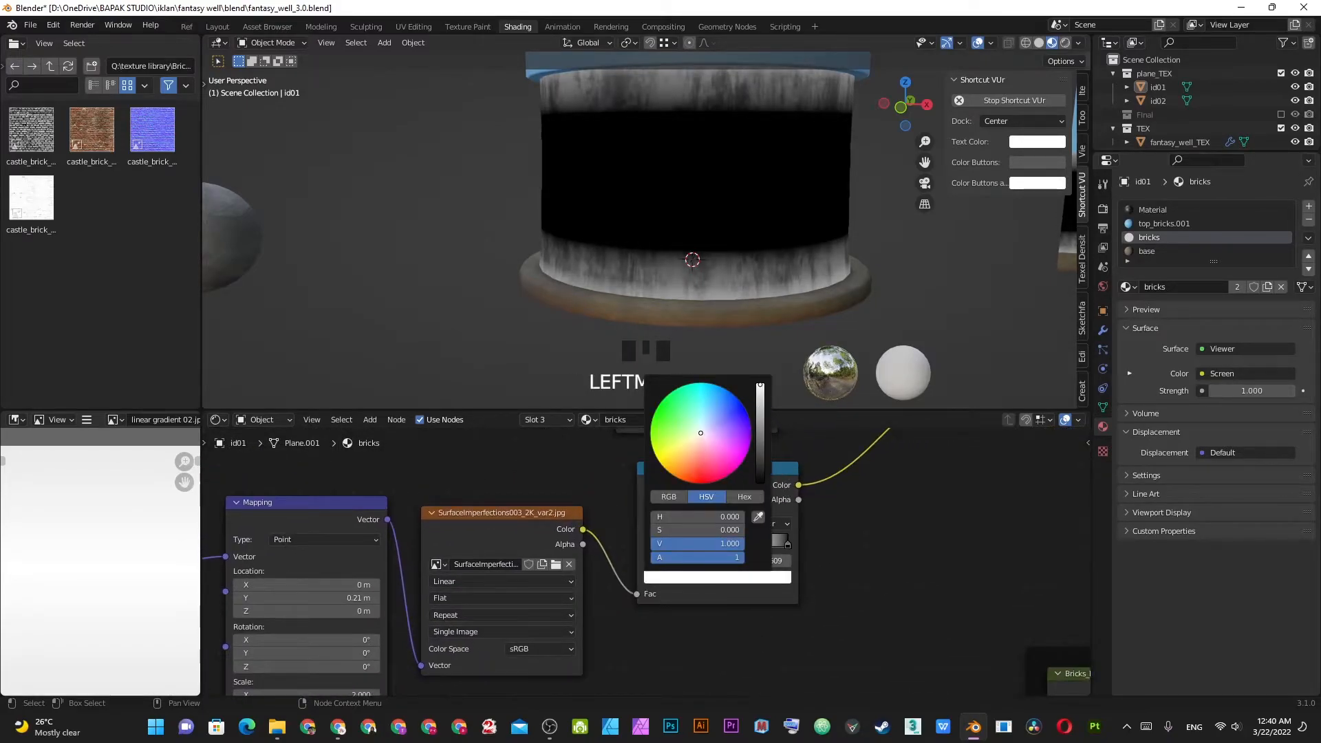
# - Change the blend mode of the Multiply node in the mask chain to Screen
pyautogui.moveTo(771, 502); pyautogui.dragTo(770, 588, button='middle')
pyautogui.scroll(2, 695, 489)
pyautogui.click(696, 474)
pyautogui.press('s')
# - Set the grunge ColorRamp's white stop to 0.000 and its black stop to 0.859
pyautogui.keyDown('shift'); pyautogui.moveTo(466, 609); pyautogui.dragTo(731, 531, button='middle'); pyautogui.keyUp('shift')
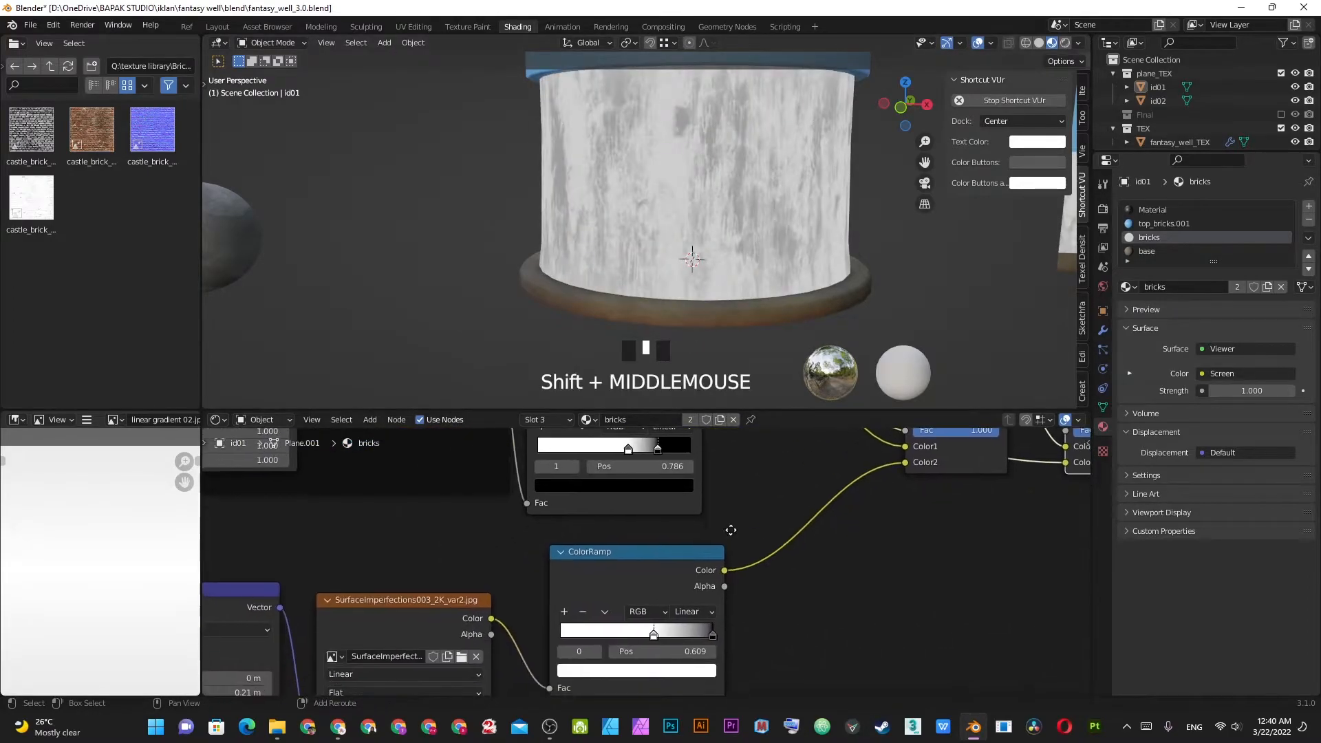
pyautogui.moveTo(655, 636)
pyautogui.mouseDown()
pyautogui.moveTo(669, 638)
pyautogui.moveTo(543, 641)
pyautogui.mouseUp()
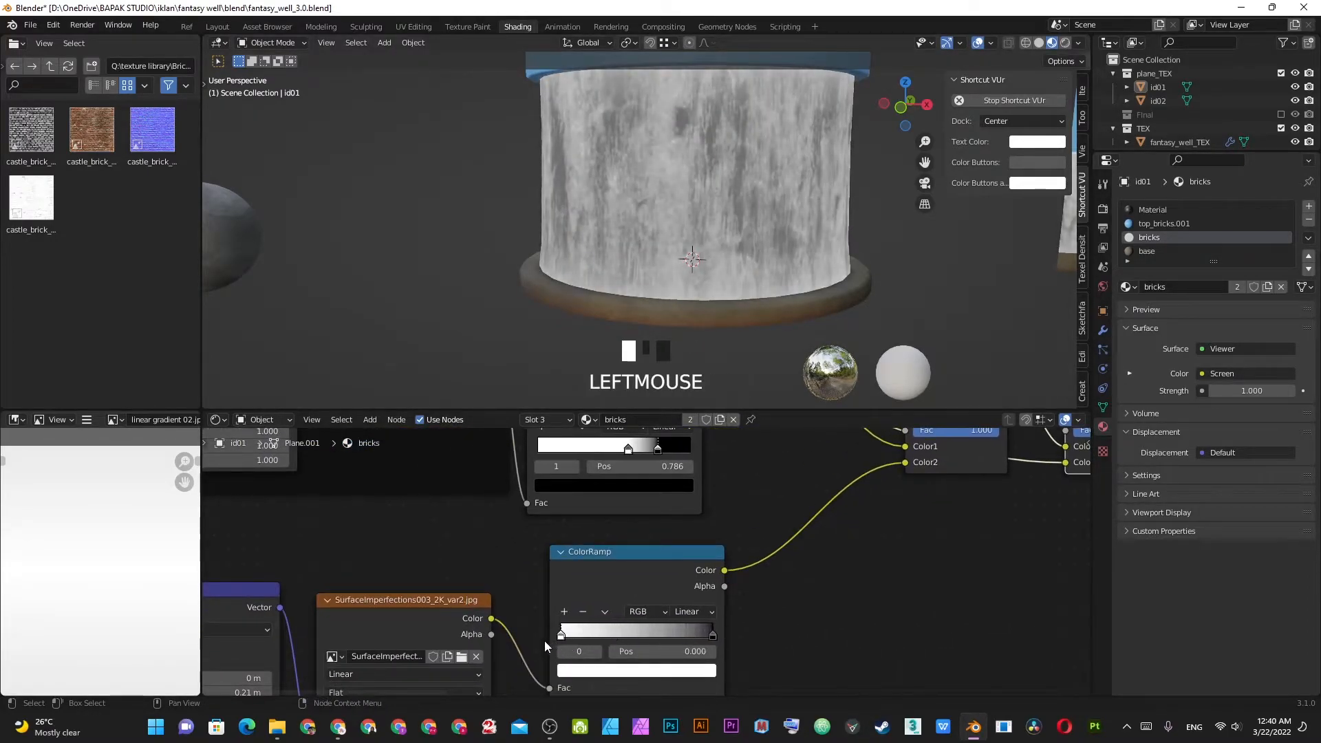
pyautogui.moveTo(712, 635)
pyautogui.mouseDown()
pyautogui.moveTo(639, 639)
pyautogui.moveTo(690, 643)
pyautogui.mouseUp()
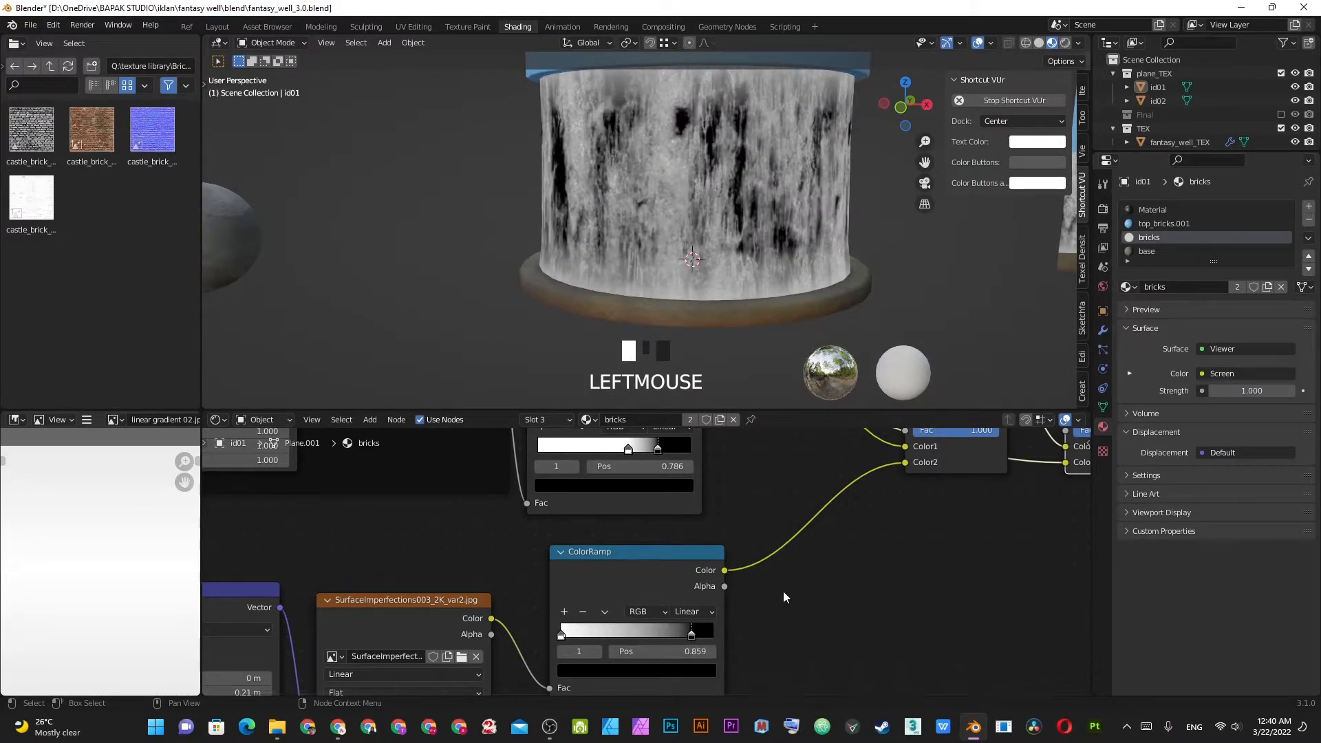
# - Preview the full material through the Principled BSDF and examine the whole brick wall under rotated HDRI lighting
pyautogui.scroll(-3, 770, 589)
pyautogui.moveTo(882, 649); pyautogui.dragTo(795, 522, button='middle')
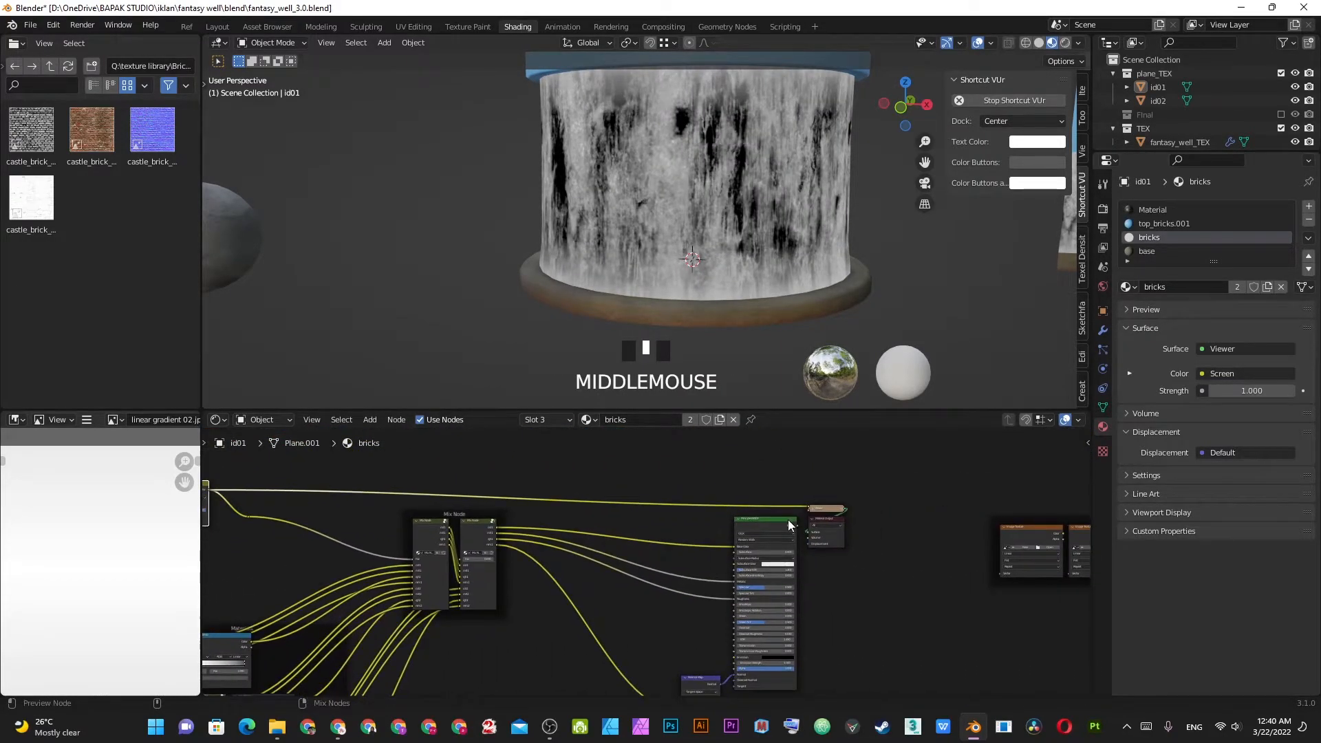
pyautogui.keyDown('ctrl'); pyautogui.keyDown('shift'); pyautogui.click(777, 537); pyautogui.keyUp('shift'); pyautogui.keyUp('ctrl')
pyautogui.scroll(2, 726, 149)
pyautogui.scroll(-2, 728, 150)
pyautogui.moveTo(730, 157); pyautogui.dragTo(681, 168, button='middle')
pyautogui.scroll(4, 679, 168)
pyautogui.moveTo(764, 169)
pyautogui.keyDown('ctrl'); pyautogui.keyDown('alt'); pyautogui.mouseDown()
pyautogui.moveTo(828, 170)
pyautogui.moveTo(749, 166)
pyautogui.mouseUp(); pyautogui.keyUp('alt'); pyautogui.keyUp('ctrl')
pyautogui.scroll(-4, 749, 167)
pyautogui.moveTo(749, 167); pyautogui.dragTo(766, 206, button='middle')
pyautogui.moveTo(766, 207)
pyautogui.keyDown('ctrl'); pyautogui.keyDown('alt'); pyautogui.mouseDown()
pyautogui.moveTo(724, 208)
pyautogui.moveTo(763, 208)
pyautogui.mouseUp(); pyautogui.keyUp('alt'); pyautogui.keyUp('ctrl')
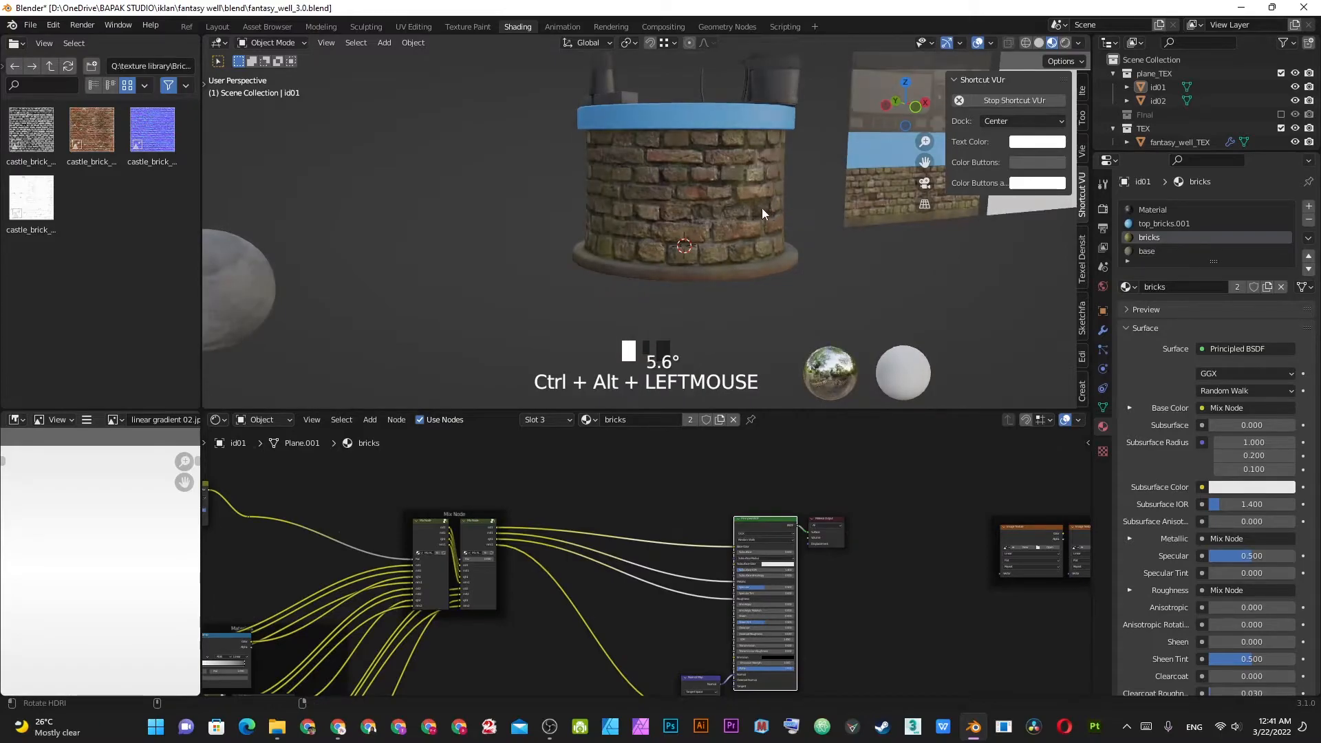
pyautogui.moveTo(763, 208); pyautogui.dragTo(726, 211, button='middle')
pyautogui.scroll(3, 713, 218)
pyautogui.moveTo(711, 220)
pyautogui.keyDown('ctrl'); pyautogui.keyDown('alt'); pyautogui.mouseDown()
pyautogui.moveTo(683, 222)
pyautogui.moveTo(709, 227)
pyautogui.mouseUp(); pyautogui.keyUp('alt'); pyautogui.keyUp('ctrl')
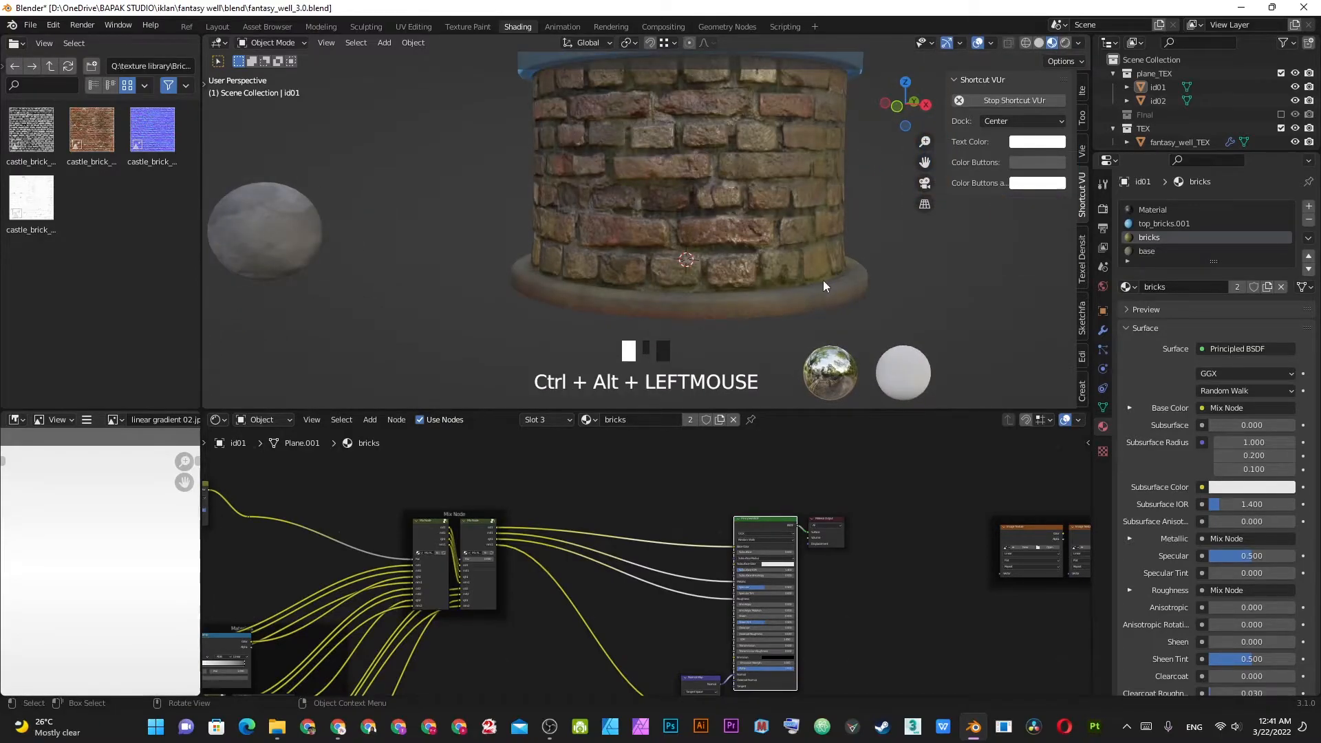
# - Examine the lower bricks near the well's base up close from several sides while rotating the HDRI lighting
pyautogui.scroll(3, 841, 278)
pyautogui.scroll(-1, 681, 328)
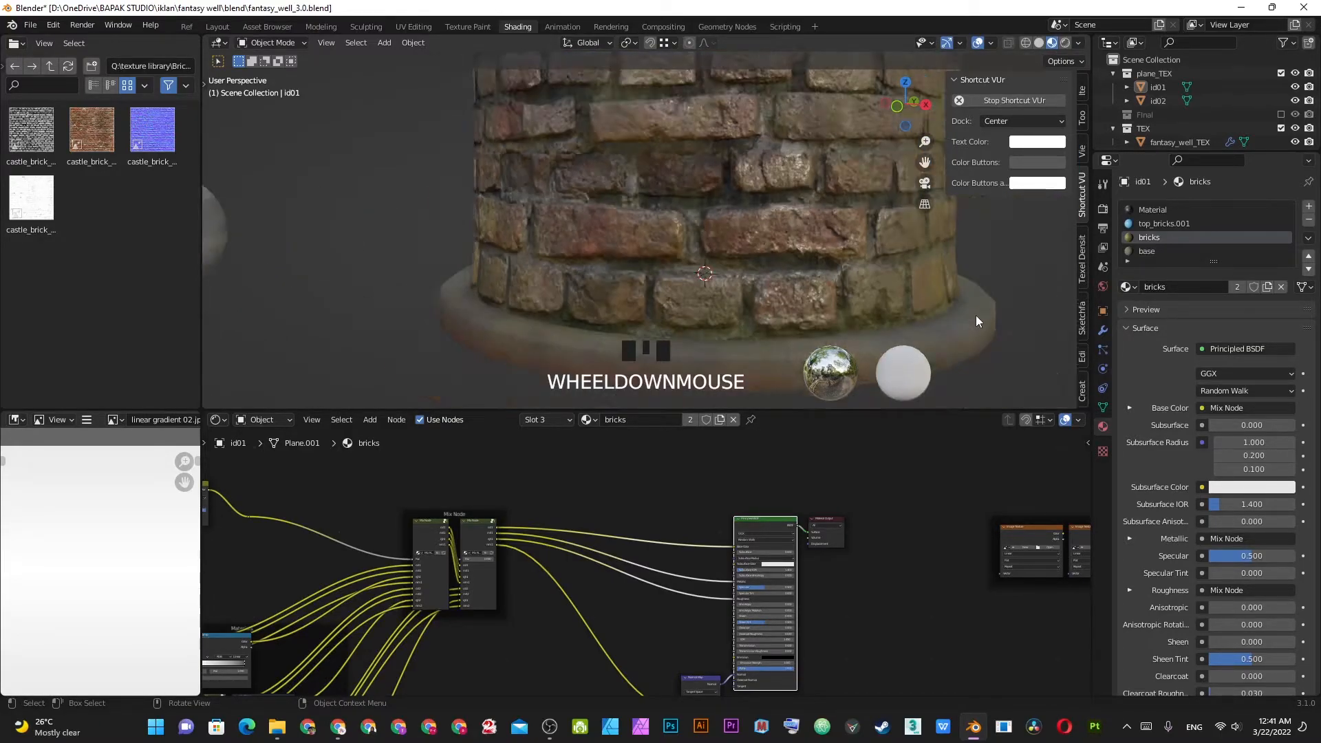
pyautogui.moveTo(827, 331); pyautogui.dragTo(623, 311, button='middle')
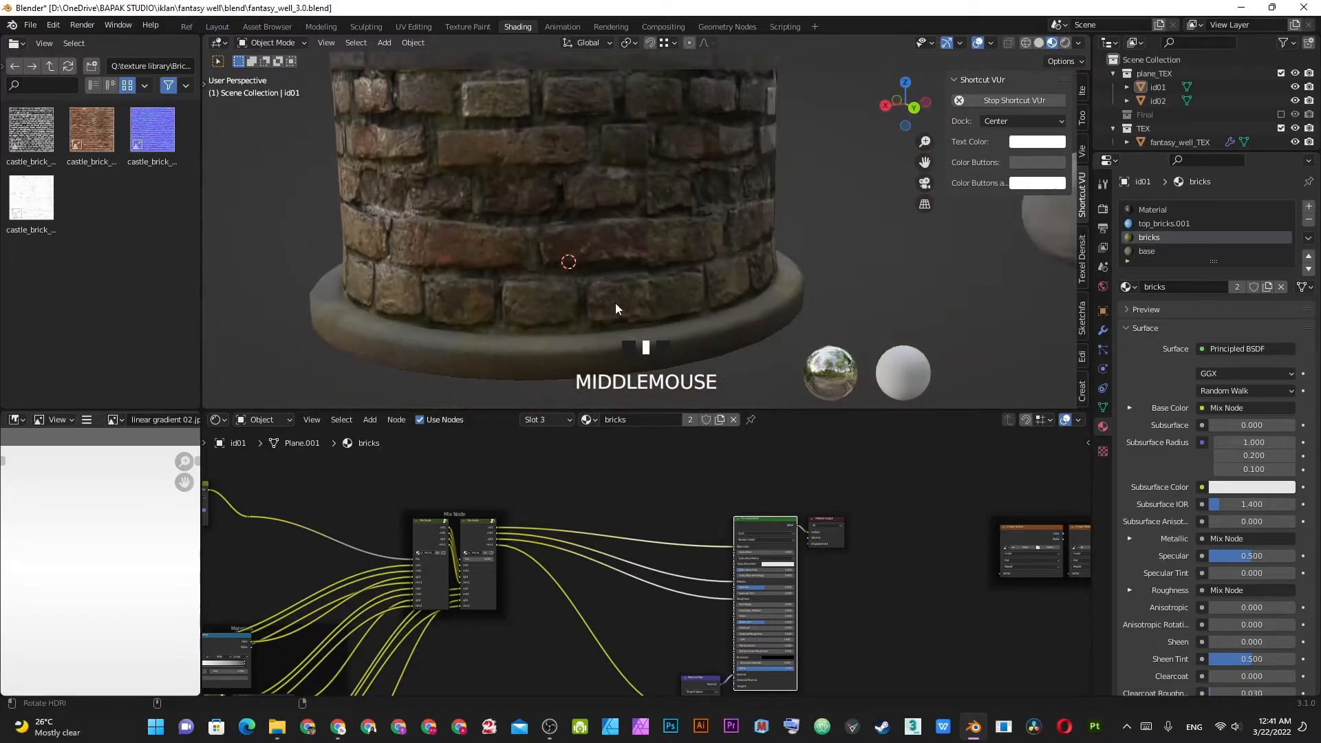
pyautogui.keyDown('ctrl'); pyautogui.keyDown('alt'); pyautogui.moveTo(622, 311); pyautogui.dragTo(760, 278); pyautogui.keyUp('alt'); pyautogui.keyUp('ctrl')
pyautogui.moveTo(760, 278); pyautogui.dragTo(845, 164, button='middle')
pyautogui.scroll(2, 552, 206)
pyautogui.keyDown('ctrl'); pyautogui.keyDown('alt'); pyautogui.moveTo(640, 183); pyautogui.dragTo(625, 184); pyautogui.keyUp('alt'); pyautogui.keyUp('ctrl')
pyautogui.keyDown('shift'); pyautogui.moveTo(625, 183); pyautogui.dragTo(722, 214, button='middle'); pyautogui.keyUp('shift')
pyautogui.scroll(-1, 725, 232)
# - Move the first gradient ColorRamp's black stop to the end of the ramp and set its white stop to 0.391
pyautogui.moveTo(473, 512); pyautogui.dragTo(714, 509, button='middle')
pyautogui.scroll(1, 473, 506)
pyautogui.scroll(5, 716, 509)
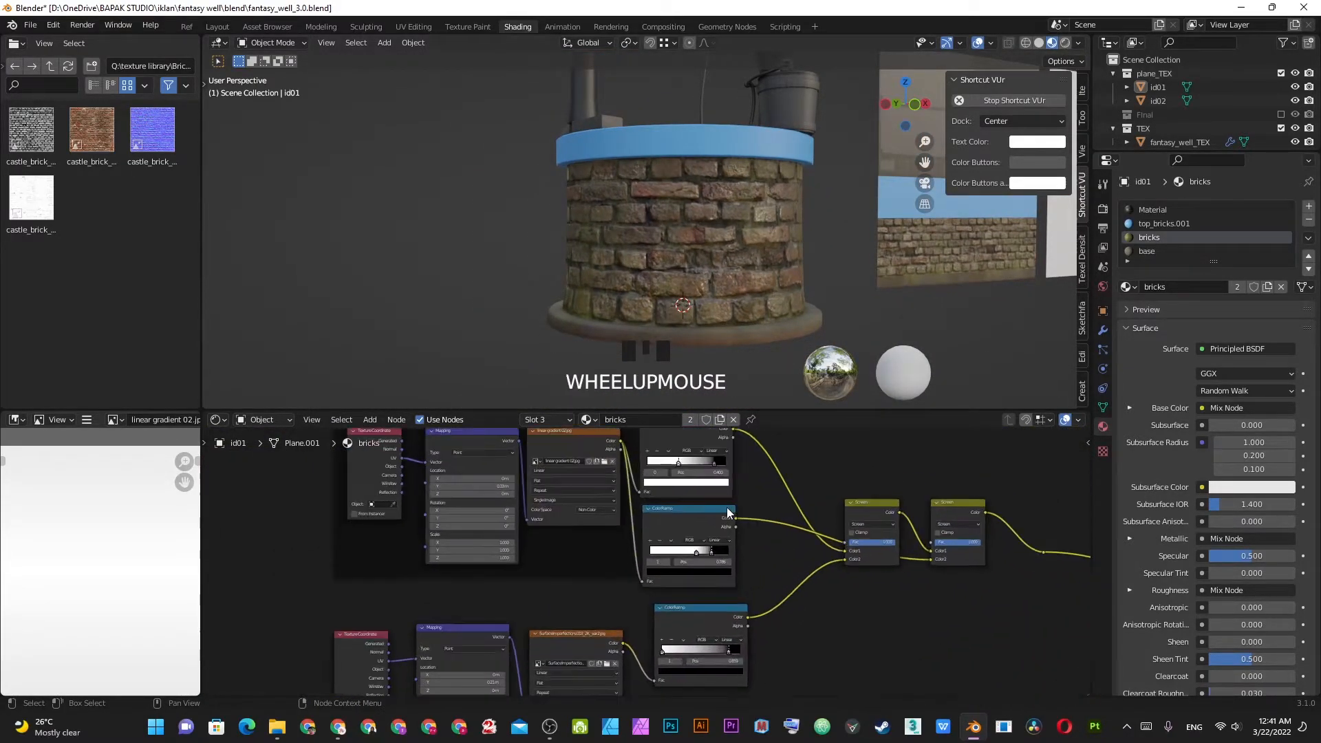
pyautogui.scroll(3, 687, 238)
pyautogui.scroll(-2, 687, 238)
pyautogui.scroll(5, 688, 250)
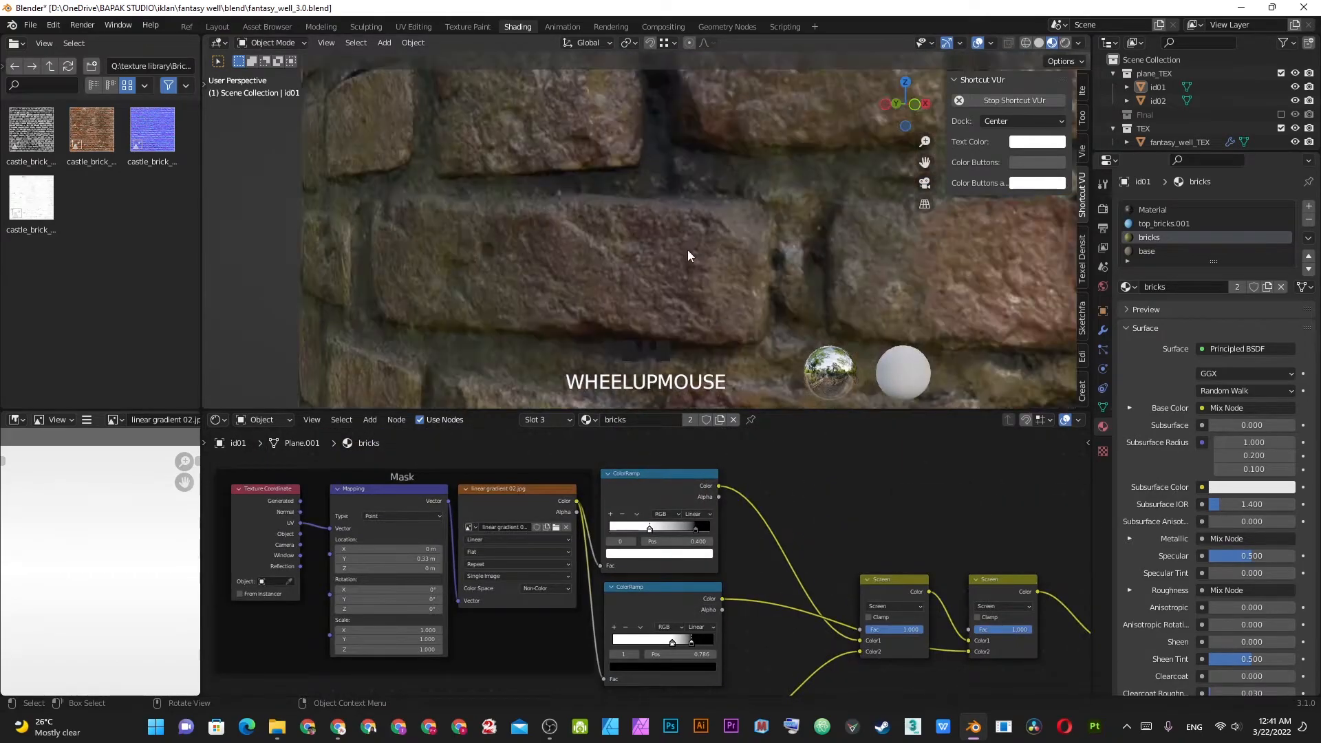
pyautogui.scroll(-5, 704, 205)
pyautogui.moveTo(769, 247); pyautogui.dragTo(691, 265, button='middle')
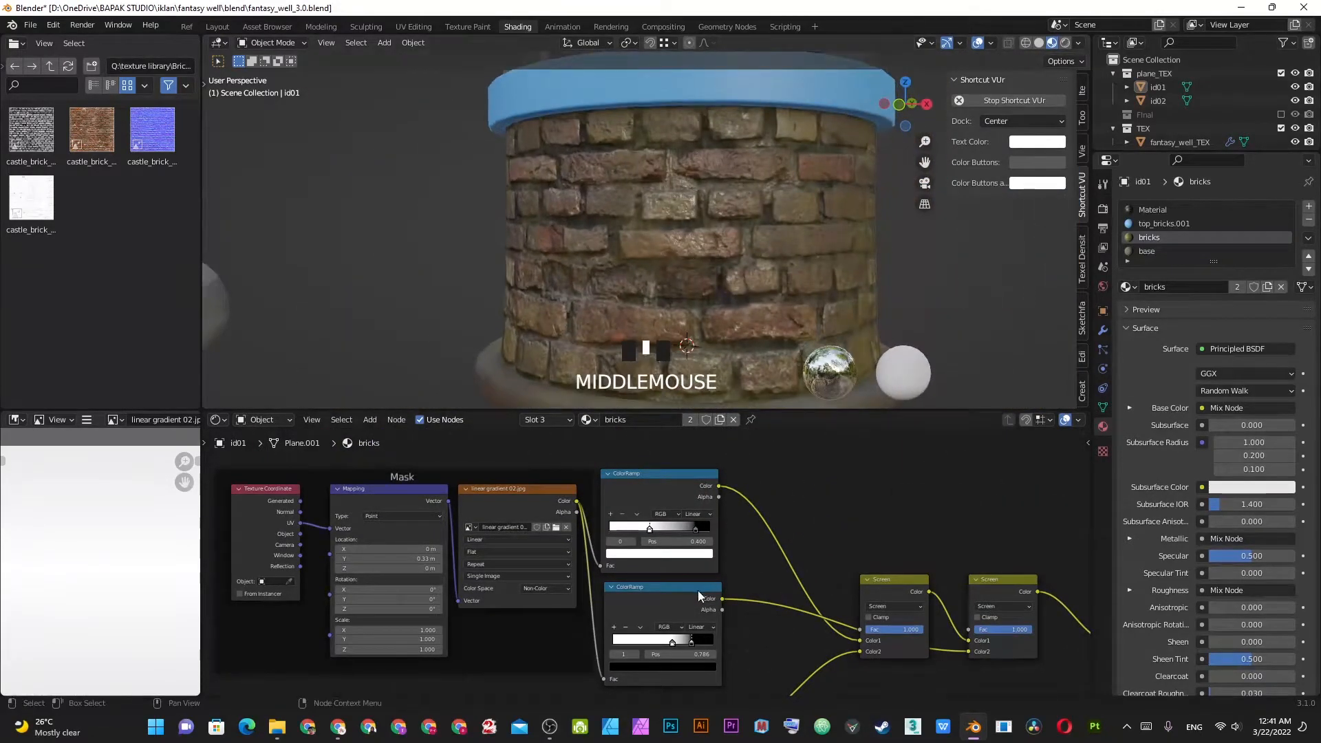
pyautogui.scroll(1, 713, 522)
pyautogui.moveTo(671, 524); pyautogui.dragTo(733, 527)
pyautogui.click(650, 523)
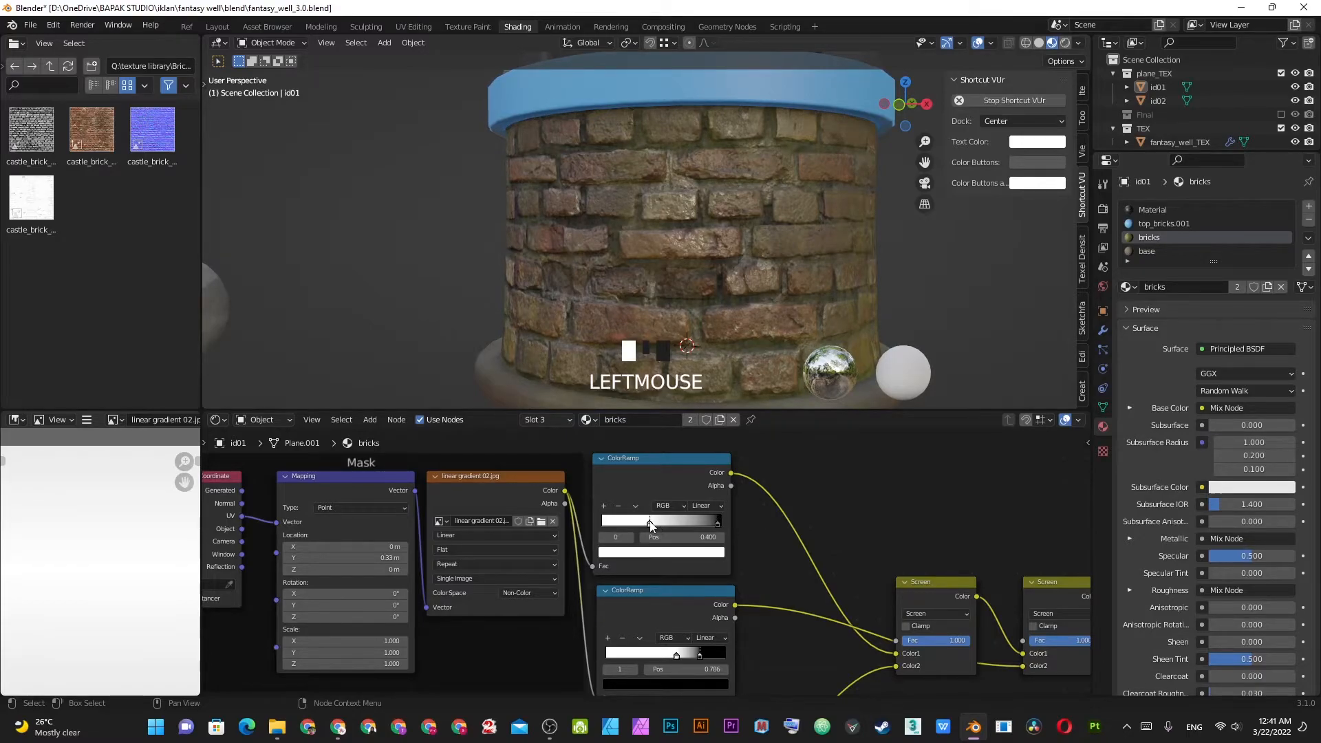
pyautogui.moveTo(649, 524); pyautogui.dragTo(651, 524)
# - Set the second gradient ColorRamp's white stop to 0.695 and its black stop to 0.805
pyautogui.scroll(-4, 729, 267)
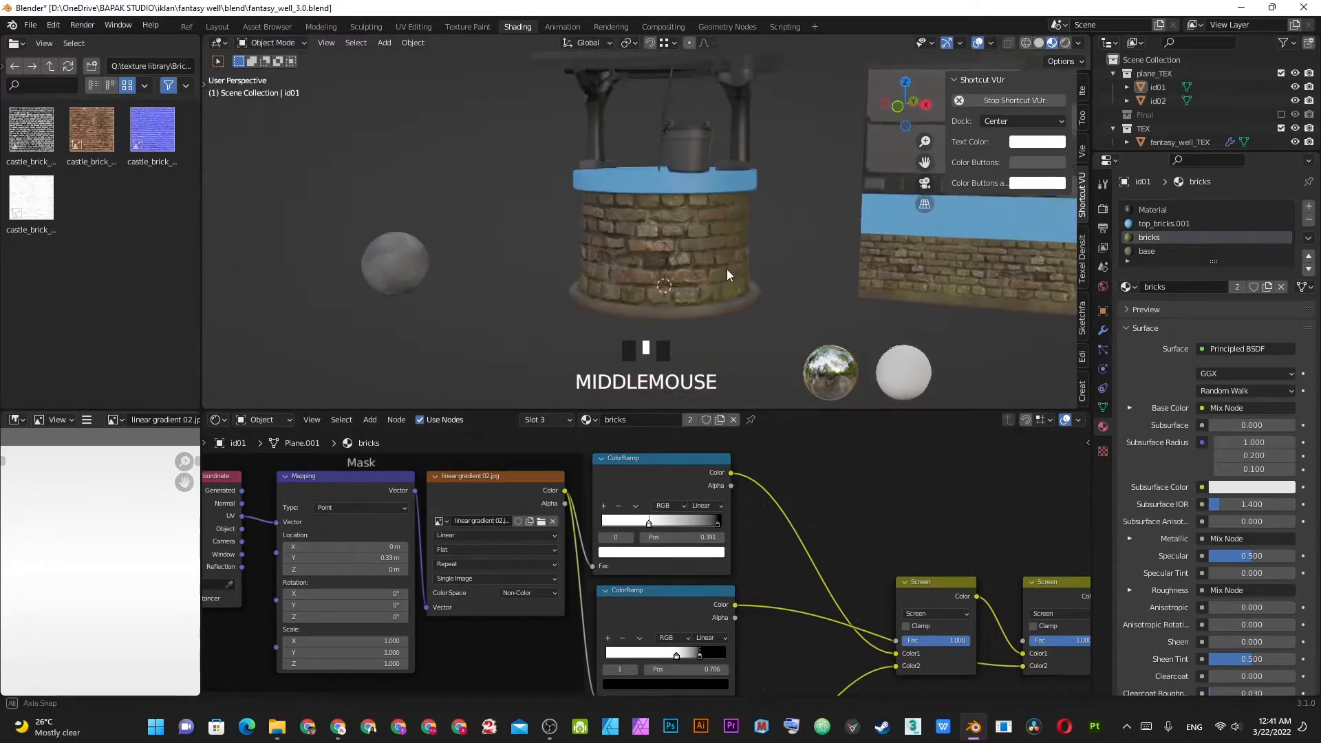
pyautogui.moveTo(728, 267); pyautogui.dragTo(676, 267, button='middle')
pyautogui.scroll(1, 676, 267)
pyautogui.keyDown('shift'); pyautogui.moveTo(701, 664); pyautogui.dragTo(696, 597, button='middle'); pyautogui.keyUp('shift')
pyautogui.scroll(3, 695, 598)
pyautogui.moveTo(692, 585); pyautogui.dragTo(708, 586)
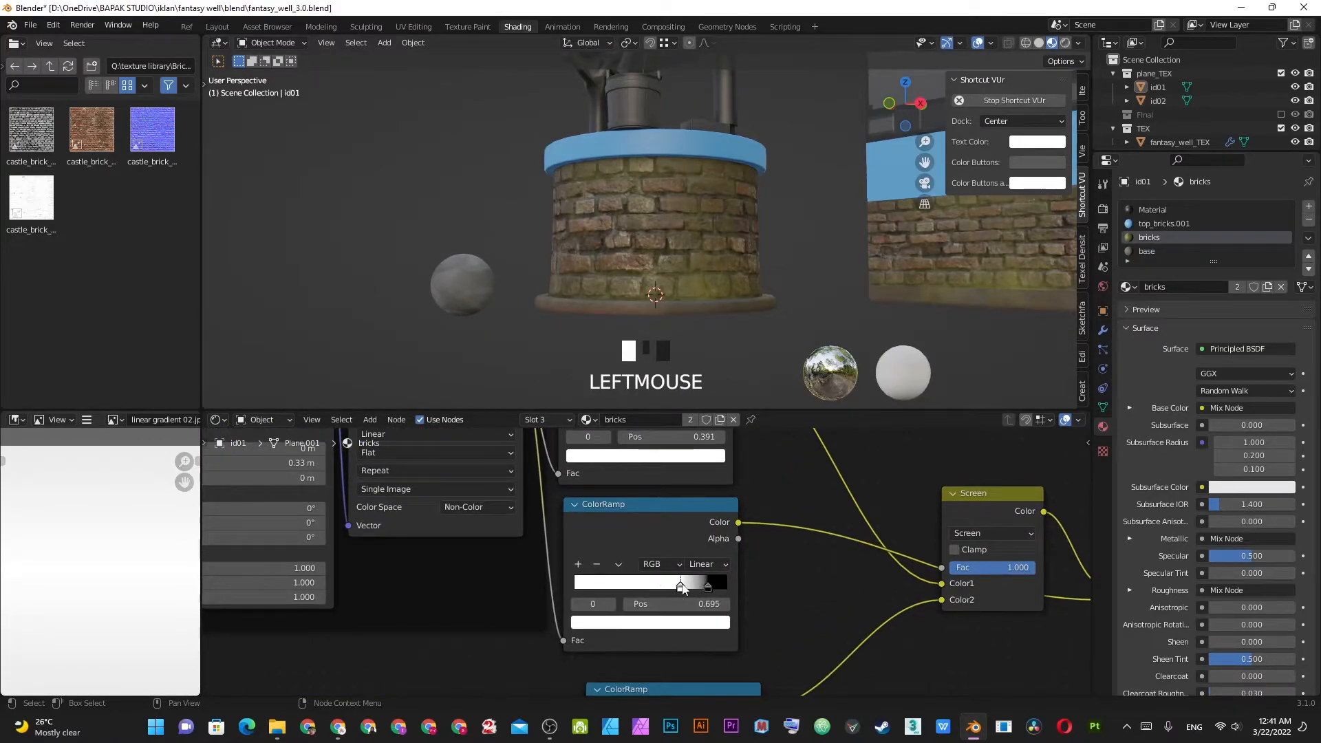
pyautogui.moveTo(713, 582); pyautogui.dragTo(696, 587)
# - Tighten the grunge ColorRamp by pulling its black stop inward and moving its white stop to about 0.07
pyautogui.moveTo(681, 271); pyautogui.dragTo(691, 217, button='middle')
pyautogui.scroll(3, 724, 311)
pyautogui.keyDown('shift'); pyautogui.moveTo(716, 605); pyautogui.dragTo(681, 596, button='middle'); pyautogui.keyUp('shift')
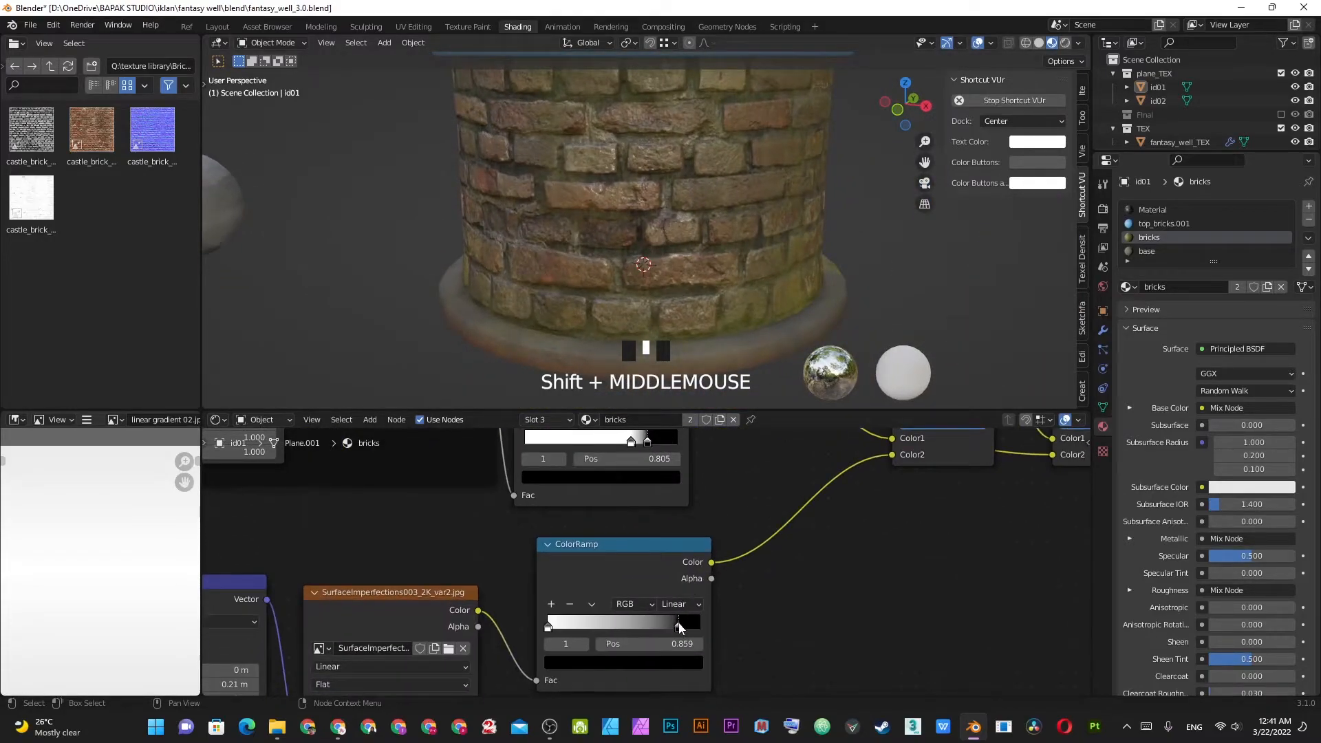
pyautogui.moveTo(680, 626); pyautogui.dragTo(617, 624)
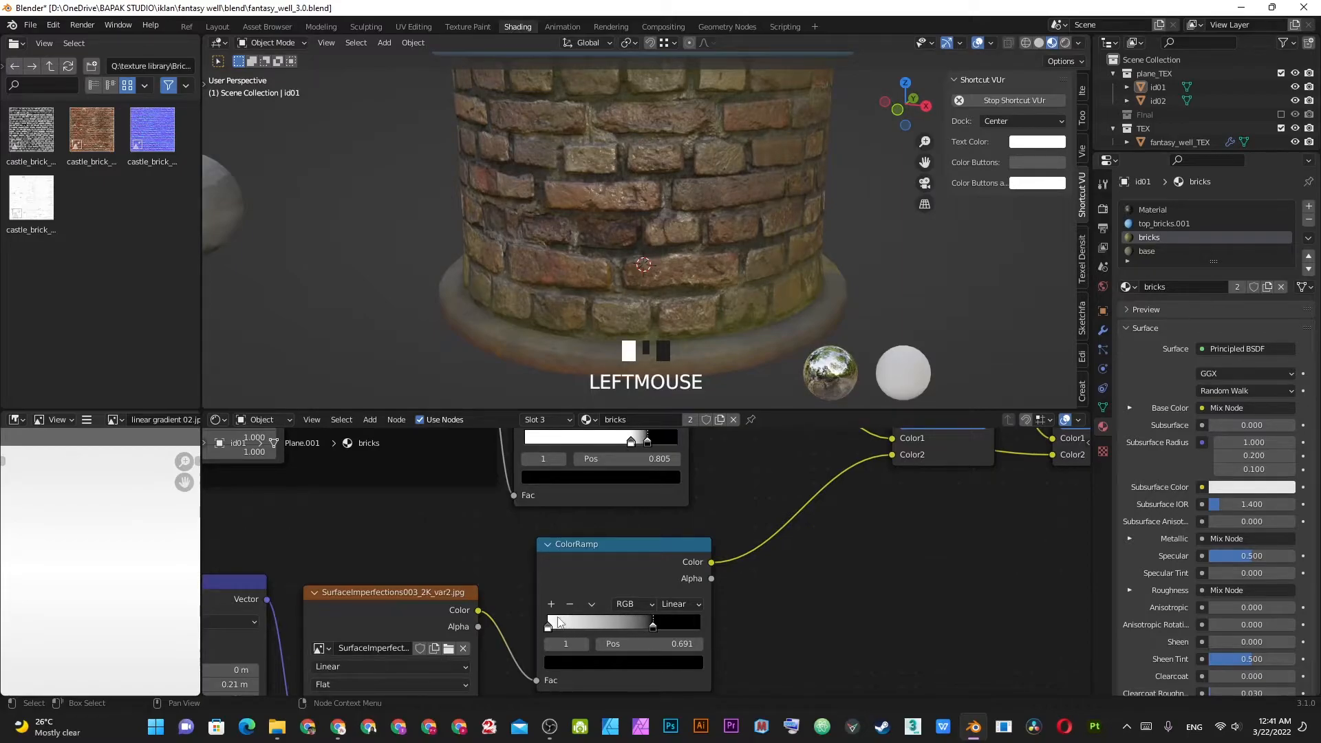
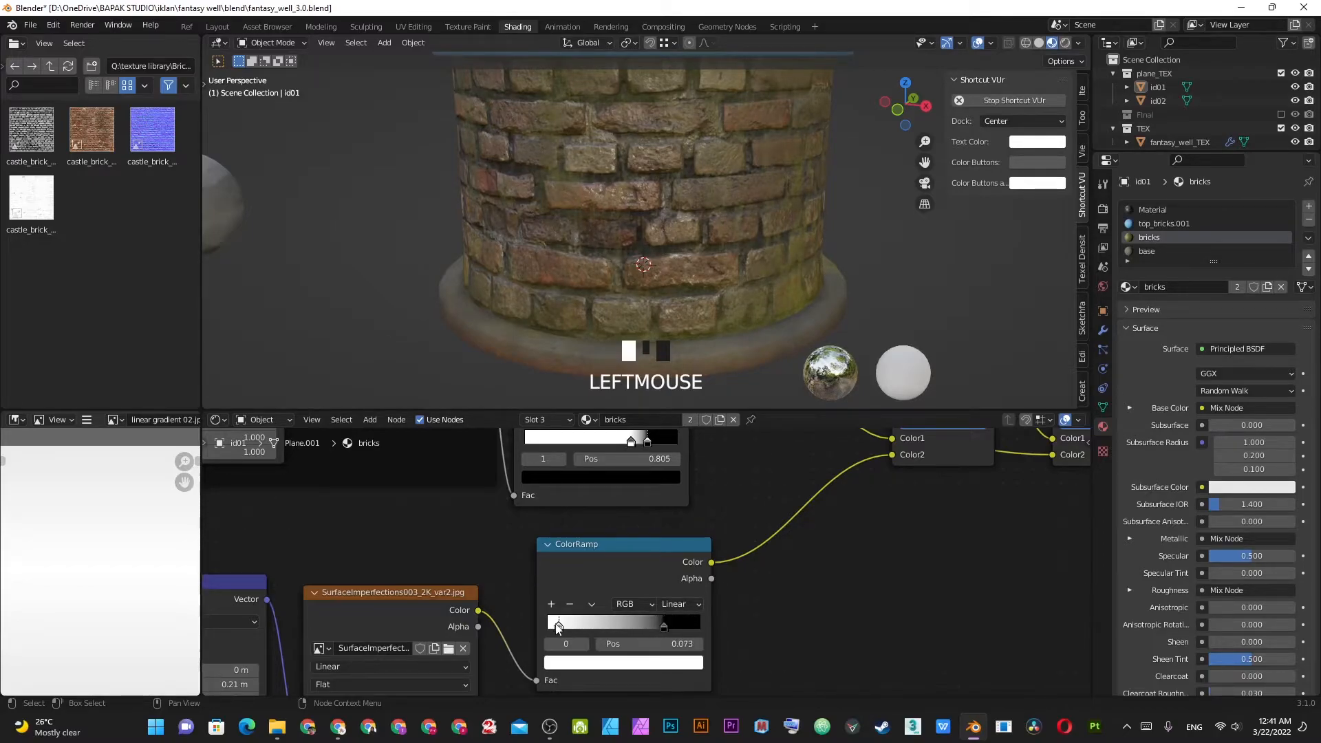
pyautogui.moveTo(611, 614); pyautogui.dragTo(614, 614)
# - Examine the dirt blend on the brick wall near and far, from several sides and under rotated HDRI lighting
pyautogui.scroll(-6, 674, 275)
pyautogui.moveTo(678, 267); pyautogui.dragTo(685, 199, button='middle')
pyautogui.scroll(7, 749, 250)
pyautogui.scroll(-1, 732, 229)
pyautogui.scroll(-5, 729, 216)
pyautogui.scroll(4, 686, 238)
pyautogui.keyDown('shift'); pyautogui.moveTo(685, 199); pyautogui.dragTo(799, 220, button='middle'); pyautogui.keyUp('shift')
pyautogui.keyDown('ctrl'); pyautogui.keyDown('alt'); pyautogui.moveTo(798, 220); pyautogui.dragTo(593, 225); pyautogui.keyUp('alt'); pyautogui.keyUp('ctrl')
pyautogui.moveTo(596, 221); pyautogui.dragTo(712, 232, button='middle')
pyautogui.keyDown('ctrl'); pyautogui.keyDown('alt'); pyautogui.moveTo(713, 232); pyautogui.dragTo(597, 233); pyautogui.keyUp('alt'); pyautogui.keyUp('ctrl')
pyautogui.scroll(2, 704, 228)
pyautogui.scroll(2, 704, 229)
pyautogui.scroll(-2, 704, 228)
# - Save the fantasy well file
pyautogui.scroll(-5, 651, 526)
pyautogui.moveTo(687, 550); pyautogui.dragTo(673, 538, button='middle')
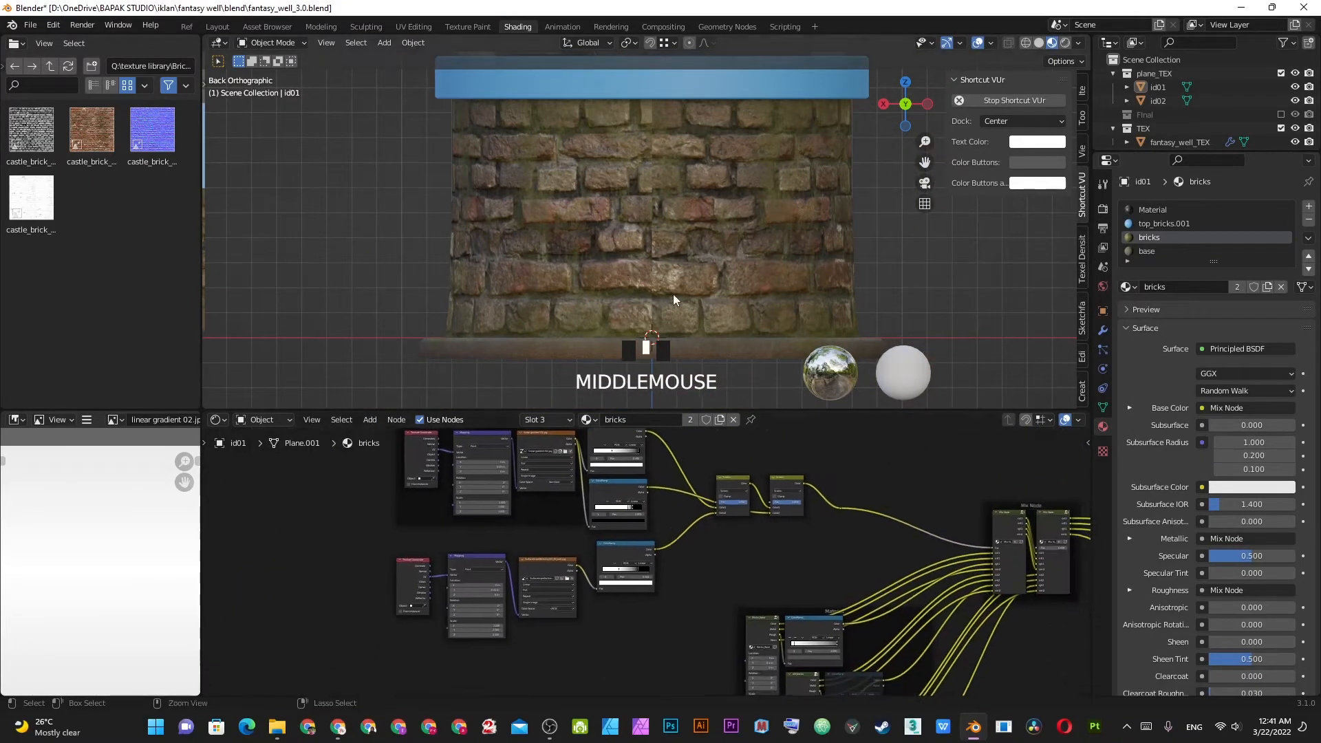
pyautogui.hotkey('ctrl', 's')
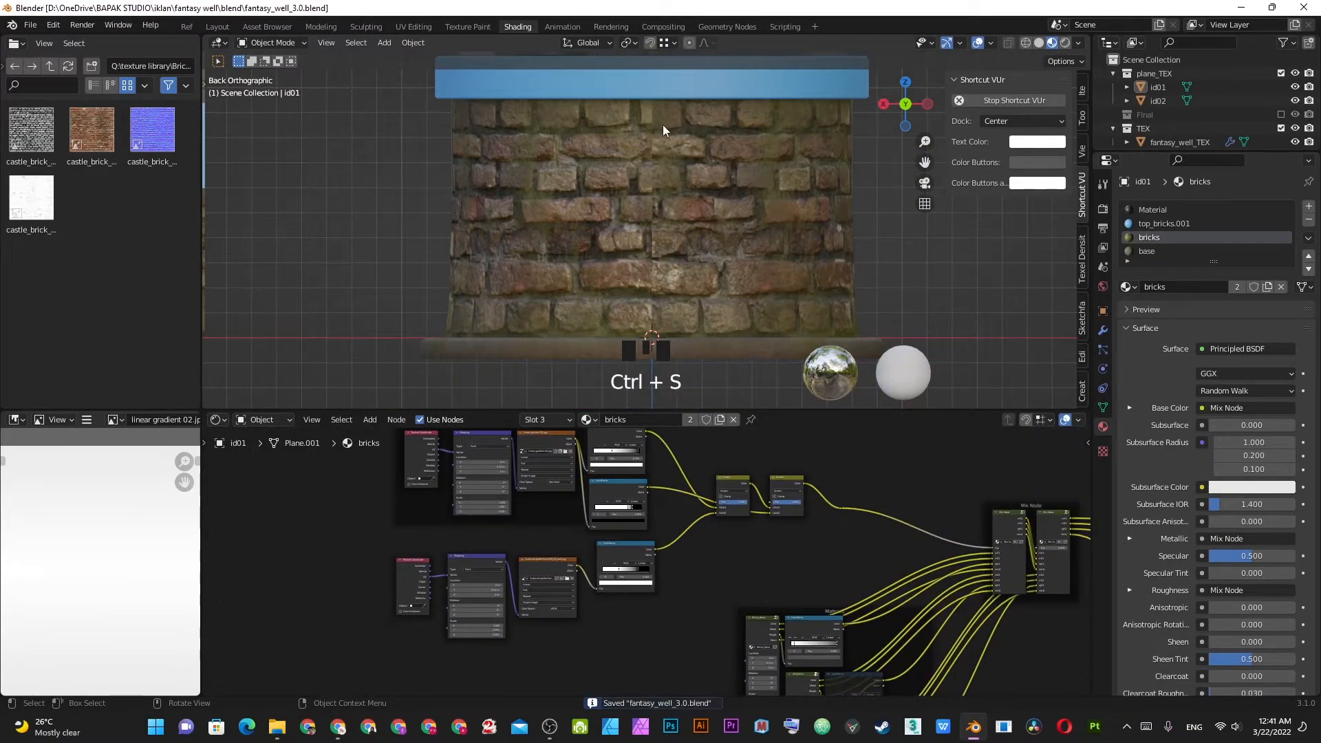
# - Offset the X Location of the base bricks node group to slide the bricks along the wall
pyautogui.moveTo(716, 601); pyautogui.dragTo(674, 606, button='middle')
pyautogui.scroll(2, 668, 516)
pyautogui.scroll(2, 640, 523)
pyautogui.scroll(1, 669, 558)
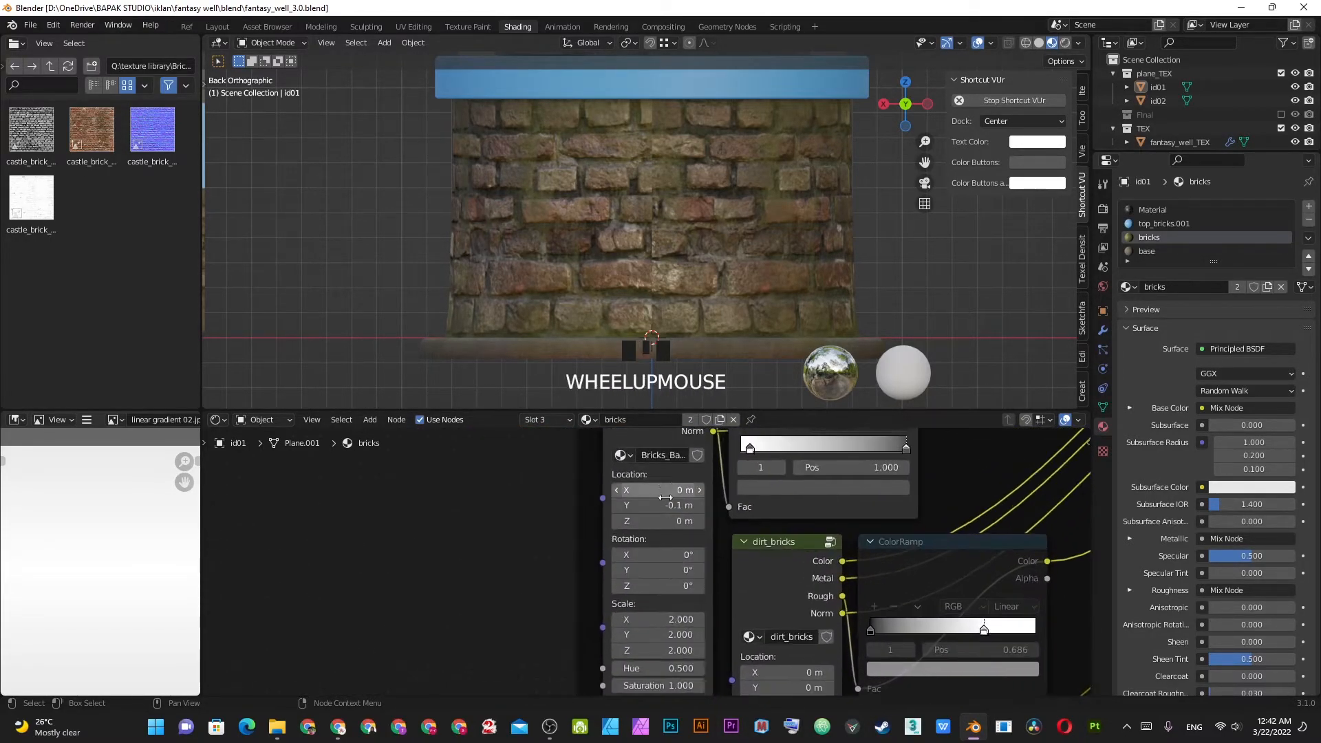
pyautogui.keyDown('shift'); pyautogui.moveTo(657, 489); pyautogui.dragTo(894, 490); pyautogui.keyUp('shift')
# - Add a Value node and connect it to the Scale input of the base bricks node group
pyautogui.scroll(2, 690, 669)
pyautogui.moveTo(502, 549); pyautogui.dragTo(614, 541, button='middle')
pyautogui.hotkey('shift', 'a')
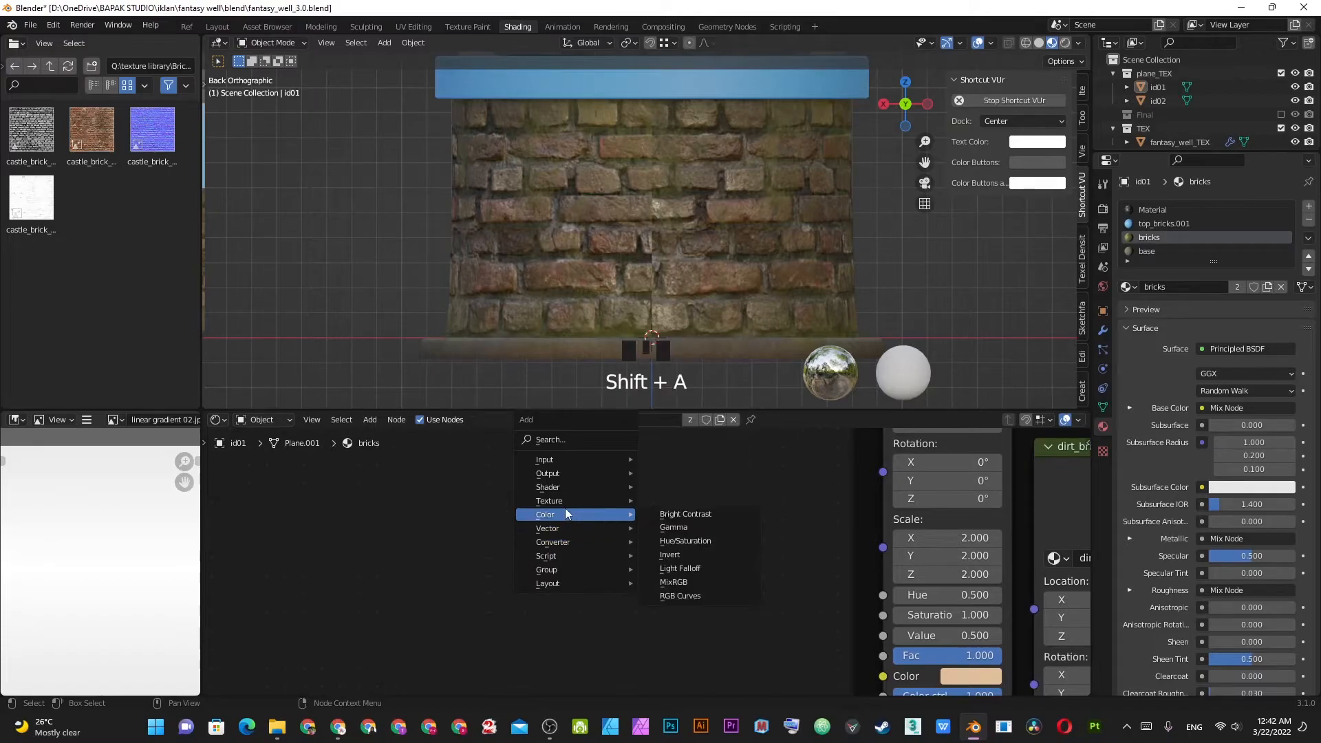
pyautogui.moveTo(538, 452)
pyautogui.click(677, 415)
pyautogui.click(824, 550)
pyautogui.moveTo(837, 550); pyautogui.dragTo(883, 547)
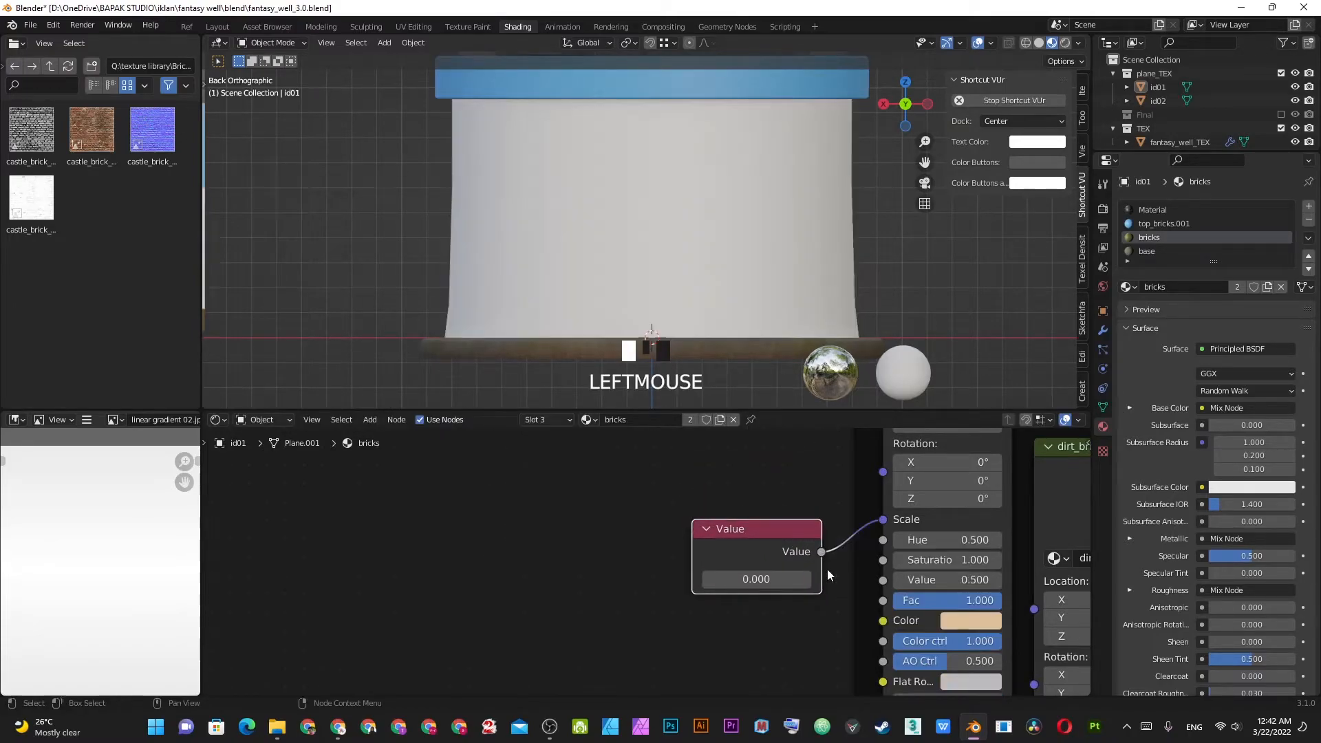
# - Set the new Value node to 2.000 to drive the brick texture scale
pyautogui.click(755, 576)
pyautogui.write('2')
pyautogui.press('KP_Enter')
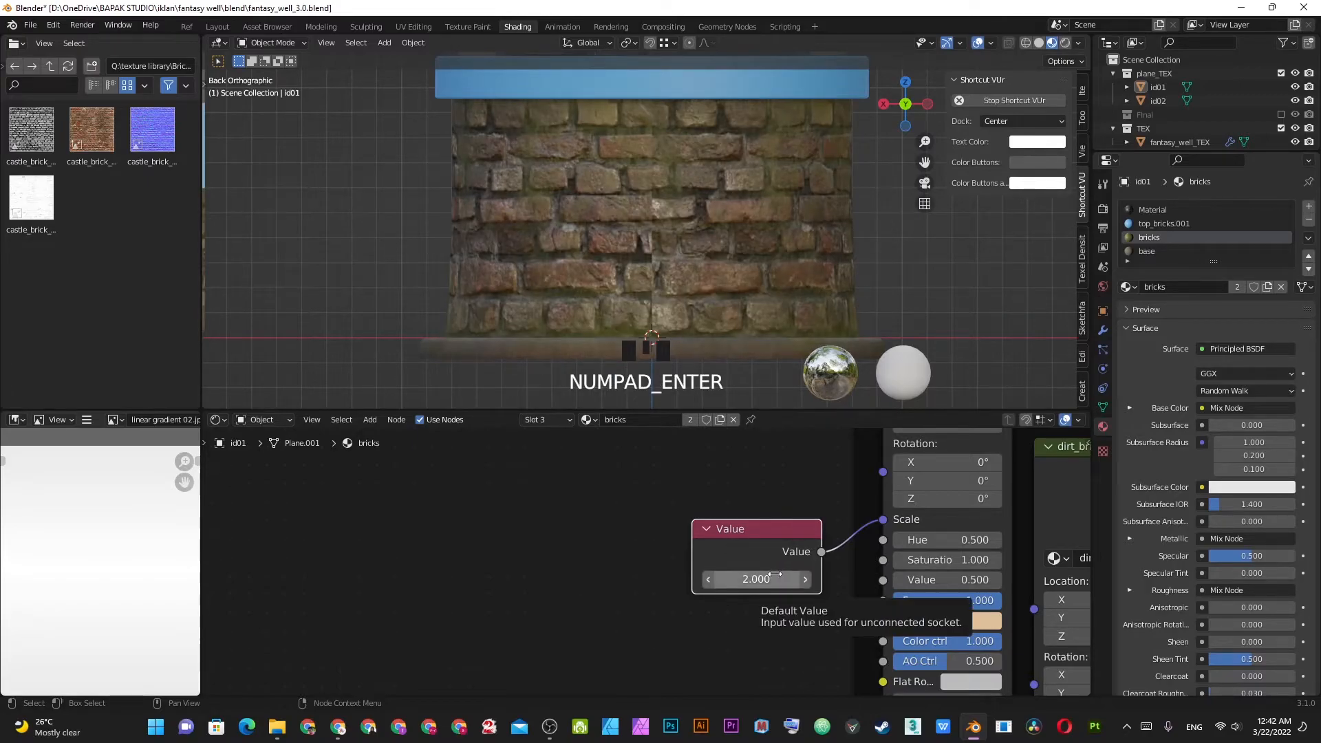
# - Set the Value node driving the base bricks' scale to 2.370
pyautogui.keyDown('shift'); pyautogui.moveTo(776, 578); pyautogui.dragTo(820, 579); pyautogui.keyUp('shift')
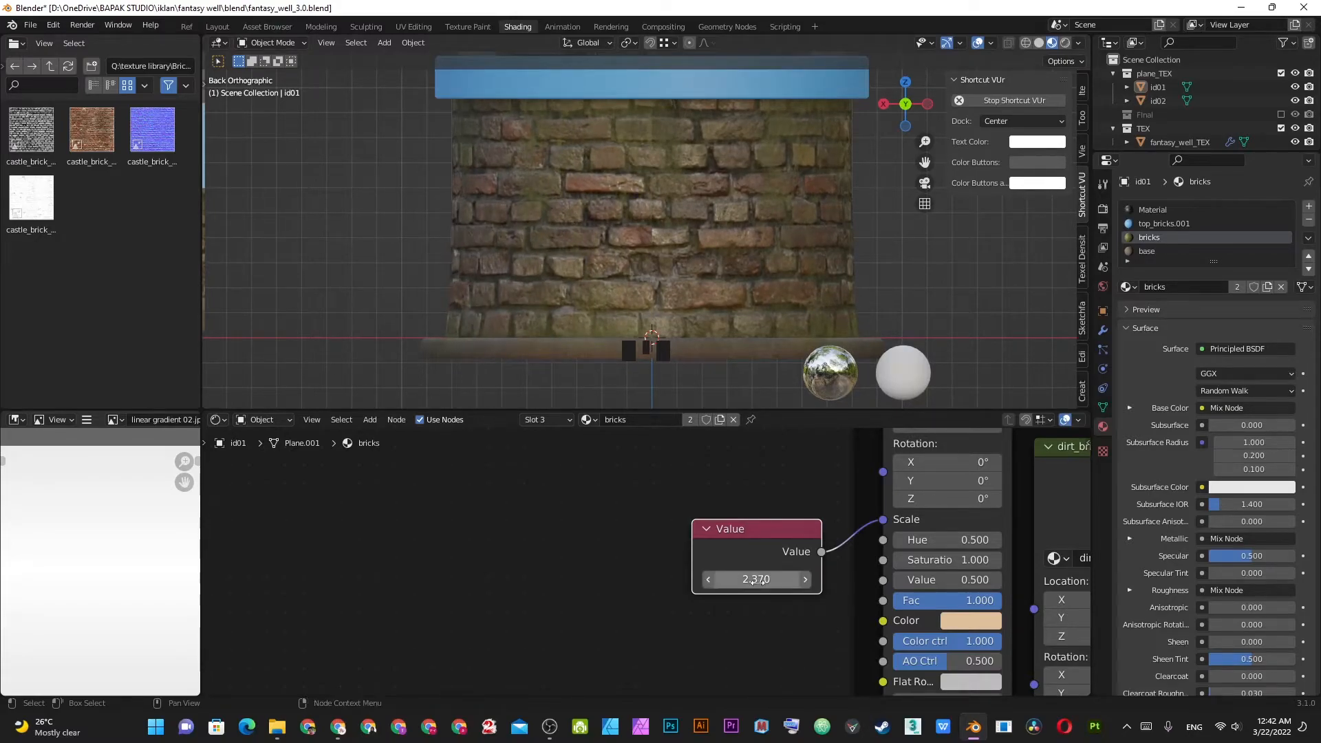
pyautogui.scroll(-2, 693, 201)
pyautogui.scroll(4, 711, 231)
pyautogui.moveTo(693, 201)
pyautogui.mouseDown(button='middle')
pyautogui.moveTo(714, 231)
pyautogui.moveTo(687, 236)
pyautogui.moveTo(711, 167)
pyautogui.moveTo(722, 197)
pyautogui.moveTo(894, 191)
pyautogui.moveTo(641, 193)
pyautogui.moveTo(695, 206)
pyautogui.mouseUp(button='middle')
pyautogui.scroll(2, 687, 237)
pyautogui.scroll(-3, 658, 208)
pyautogui.scroll(2, 704, 176)
# - Set the Y Location of the base bricks node group to -0.05 m to shift the bricks vertically
pyautogui.keyDown('shift'); pyautogui.moveTo(949, 530); pyautogui.dragTo(889, 616, button='middle'); pyautogui.keyUp('shift')
pyautogui.keyDown('shift'); pyautogui.click(888, 491); pyautogui.keyUp('shift')
pyautogui.keyDown('shift'); pyautogui.moveTo(888, 491); pyautogui.dragTo(904, 491); pyautogui.keyUp('shift')
pyautogui.scroll(-3, 616, 345)
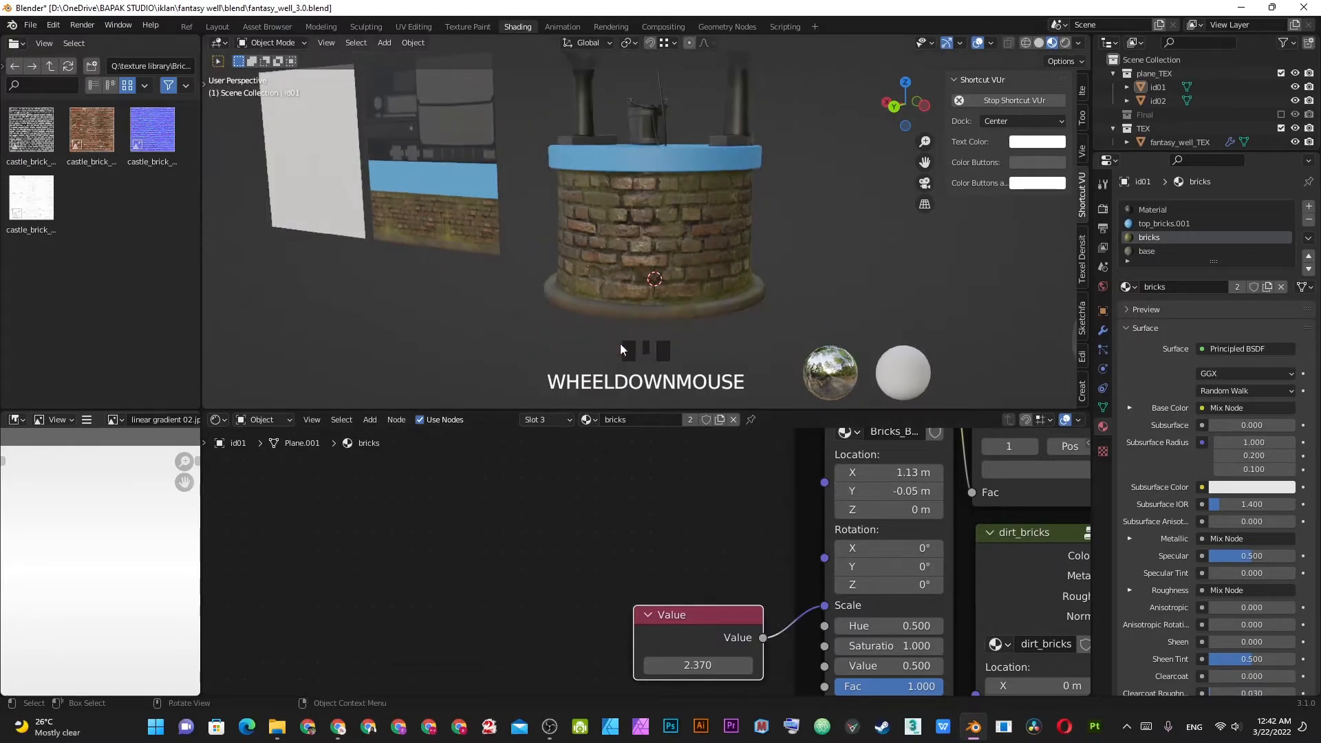
# - Examine the brick texture around the whole well, from close-up detail to the full model
pyautogui.moveTo(617, 345); pyautogui.dragTo(675, 317, button='middle')
pyautogui.scroll(2, 683, 300)
pyautogui.scroll(-2, 684, 300)
pyautogui.scroll(2, 717, 251)
pyautogui.moveTo(717, 250); pyautogui.dragTo(659, 227, button='middle')
pyautogui.keyDown('ctrl'); pyautogui.keyDown('alt'); pyautogui.moveTo(659, 227); pyautogui.dragTo(710, 229); pyautogui.keyUp('alt'); pyautogui.keyUp('ctrl')
pyautogui.moveTo(711, 230); pyautogui.dragTo(642, 235, button='middle')
pyautogui.scroll(4, 641, 230)
pyautogui.keyDown('ctrl'); pyautogui.keyDown('alt'); pyautogui.moveTo(642, 230); pyautogui.dragTo(846, 251); pyautogui.keyUp('alt'); pyautogui.keyUp('ctrl')
pyautogui.moveTo(846, 250); pyautogui.dragTo(674, 251, button='middle')
pyautogui.keyDown('ctrl'); pyautogui.keyDown('alt'); pyautogui.moveTo(674, 251); pyautogui.dragTo(819, 250); pyautogui.keyUp('alt'); pyautogui.keyUp('ctrl')
pyautogui.scroll(-3, 819, 250)
pyautogui.moveTo(819, 250); pyautogui.dragTo(720, 257, button='middle')
pyautogui.keyDown('ctrl'); pyautogui.keyDown('alt'); pyautogui.moveTo(720, 257); pyautogui.dragTo(568, 241); pyautogui.keyUp('alt'); pyautogui.keyUp('ctrl')
pyautogui.moveTo(567, 242); pyautogui.dragTo(779, 248, button='middle')
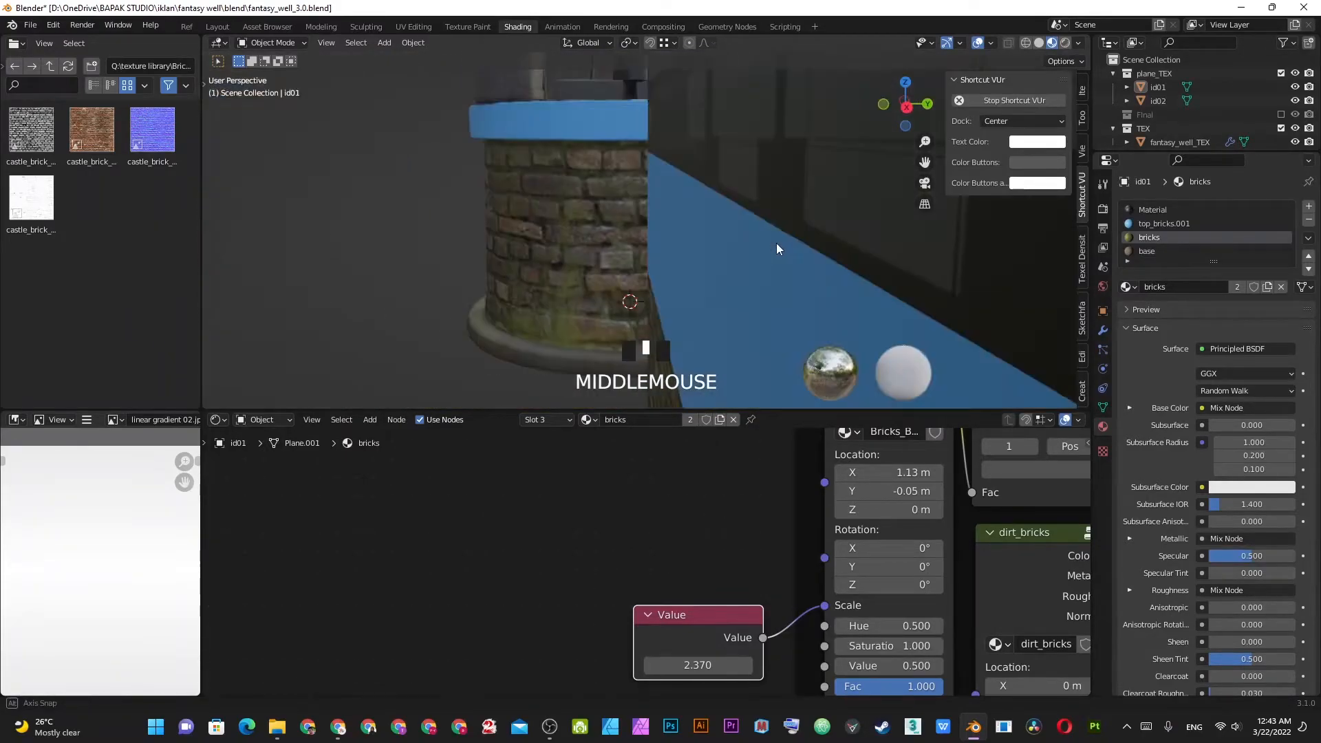
pyautogui.keyDown('ctrl'); pyautogui.keyDown('alt'); pyautogui.moveTo(778, 247); pyautogui.dragTo(654, 251); pyautogui.keyUp('alt'); pyautogui.keyUp('ctrl')
pyautogui.moveTo(654, 250); pyautogui.dragTo(606, 245, button='middle')
pyautogui.scroll(3, 633, 244)
pyautogui.keyDown('ctrl'); pyautogui.keyDown('alt'); pyautogui.moveTo(606, 245); pyautogui.dragTo(747, 242); pyautogui.keyUp('alt'); pyautogui.keyUp('ctrl')
pyautogui.scroll(-2, 758, 231)
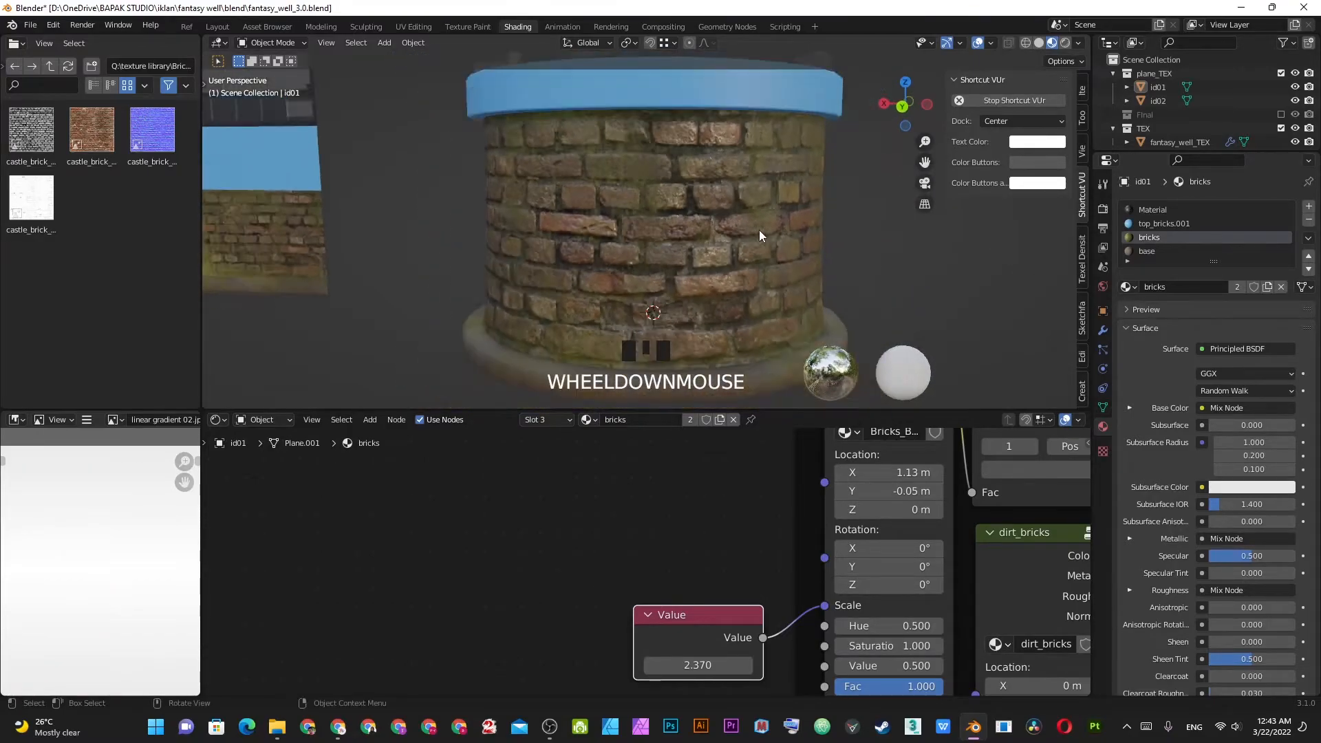
pyautogui.scroll(3, 725, 216)
pyautogui.moveTo(724, 216); pyautogui.dragTo(671, 157, button='middle')
pyautogui.scroll(2, 668, 172)
pyautogui.scroll(2, 668, 172)
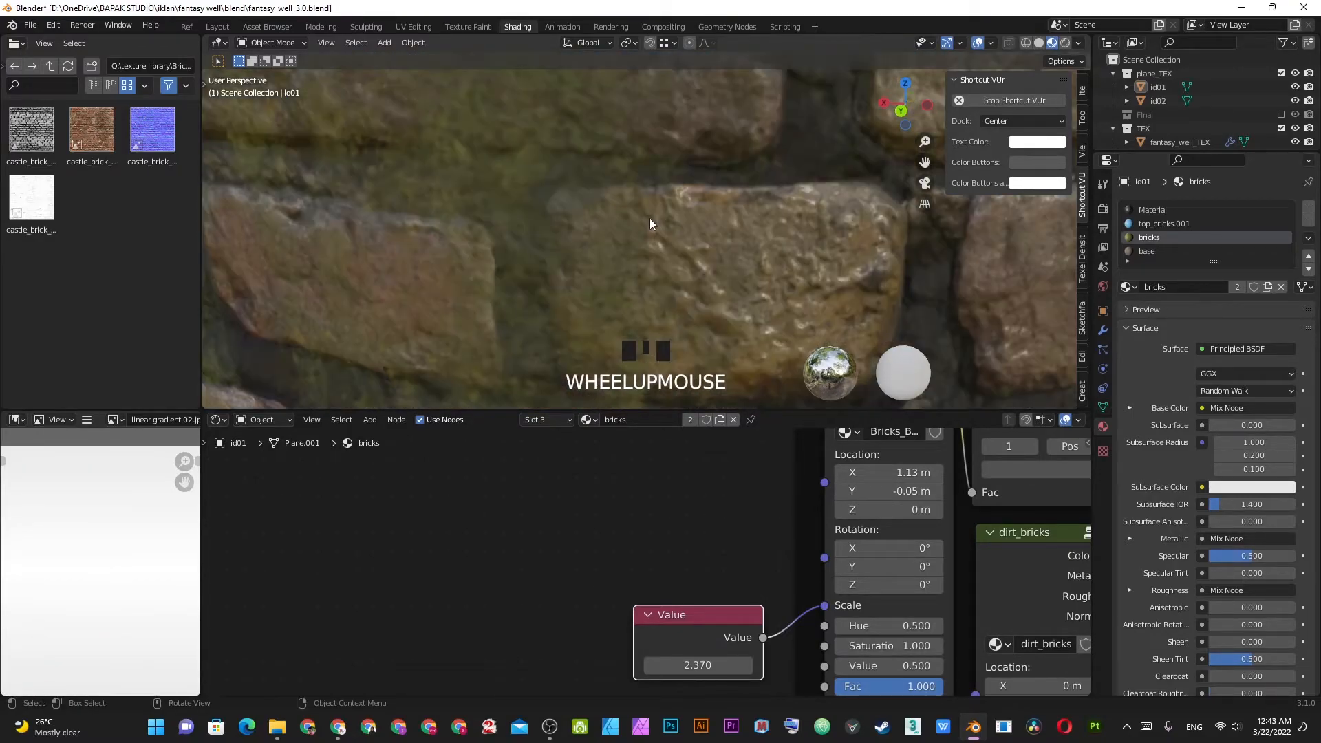
pyautogui.scroll(-6, 652, 221)
pyautogui.moveTo(651, 254); pyautogui.dragTo(606, 191, button='middle')
pyautogui.keyDown('ctrl'); pyautogui.keyDown('alt'); pyautogui.moveTo(606, 191); pyautogui.dragTo(749, 211); pyautogui.keyUp('alt'); pyautogui.keyUp('ctrl')
pyautogui.moveTo(750, 211); pyautogui.dragTo(631, 207, button='middle')
pyautogui.keyDown('ctrl'); pyautogui.keyDown('alt'); pyautogui.moveTo(631, 207); pyautogui.dragTo(699, 221); pyautogui.keyUp('alt'); pyautogui.keyUp('ctrl')
pyautogui.scroll(-2, 672, 216)
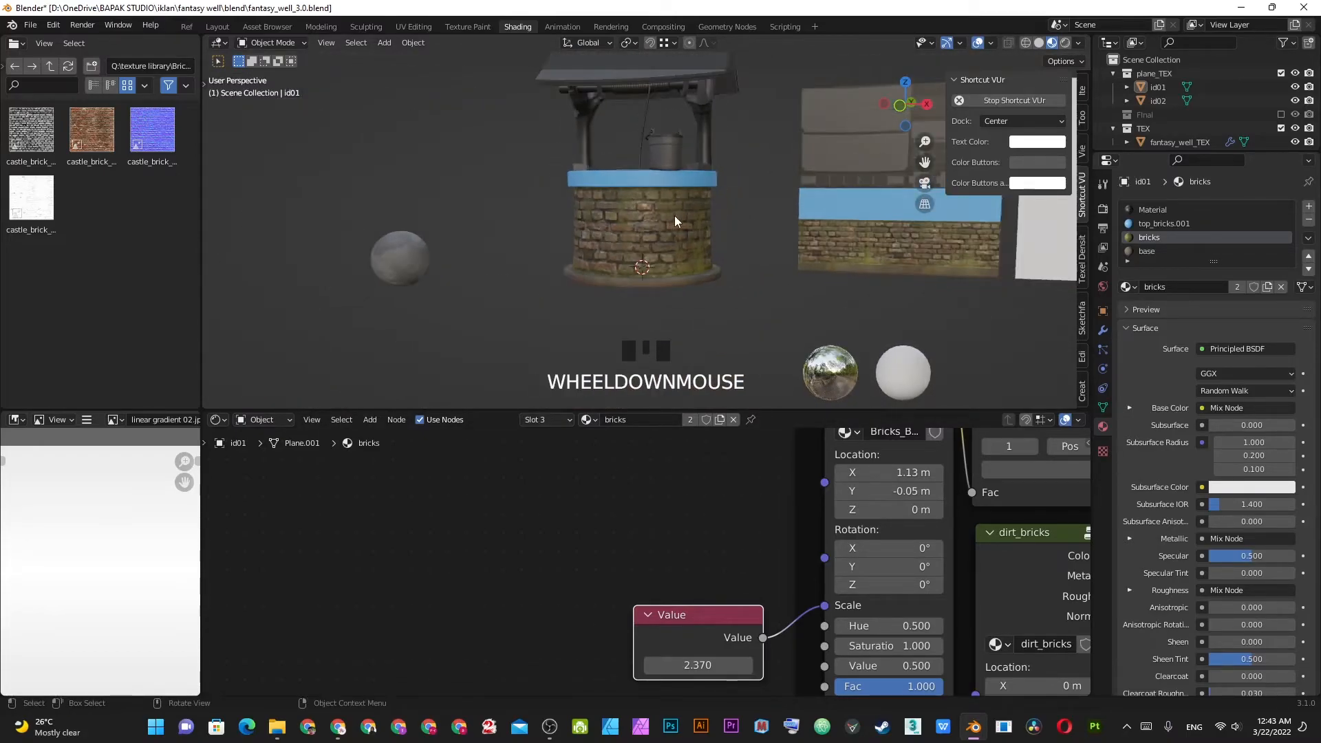
# - Save the fantasy well file
pyautogui.scroll(3, 723, 230)
pyautogui.scroll(3, 704, 209)
pyautogui.hotkey('ctrl', 's')
pyautogui.moveTo(690, 200); pyautogui.dragTo(775, 199, button='middle')
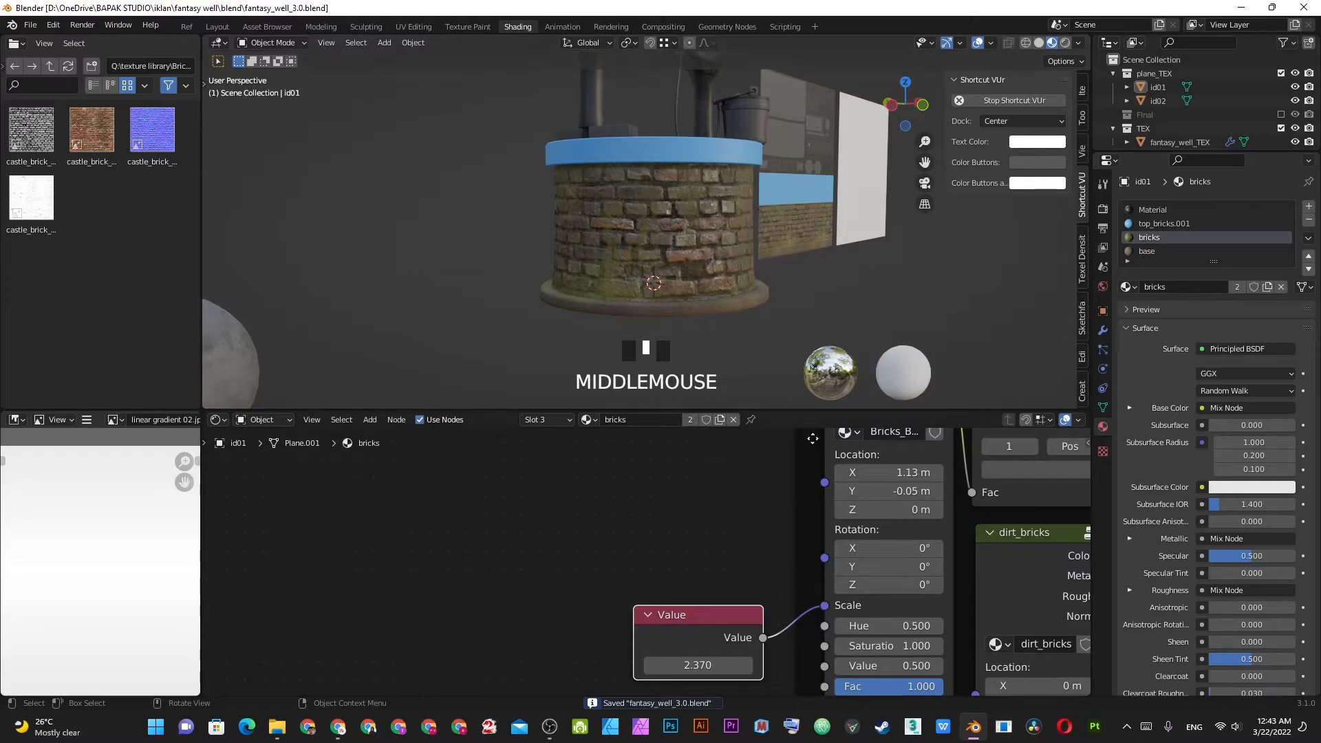
# - Toggle muting of the second Mix Node in the bricks material to compare the wall with and without it
pyautogui.scroll(-2, 791, 585)
pyautogui.moveTo(963, 647); pyautogui.dragTo(784, 463, button='middle')
pyautogui.scroll(-2, 789, 578)
pyautogui.moveTo(714, 502); pyautogui.dragTo(717, 550, button='middle')
pyautogui.scroll(1, 692, 523)
pyautogui.moveTo(683, 249); pyautogui.dragTo(619, 245, button='middle')
pyautogui.scroll(1, 619, 245)
pyautogui.scroll(-2, 761, 597)
pyautogui.moveTo(761, 597); pyautogui.dragTo(765, 600, button='middle')
pyautogui.scroll(2, 757, 539)
pyautogui.click(819, 538)
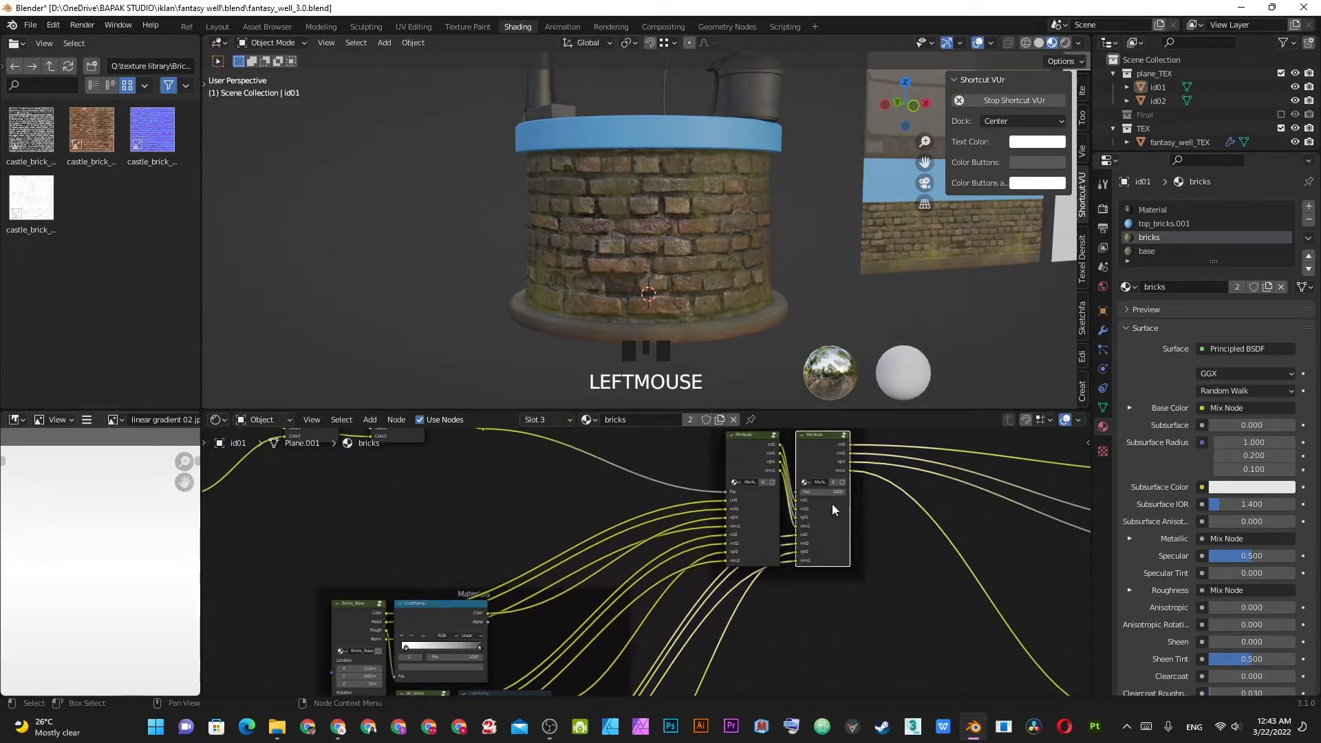
pyautogui.press('m')
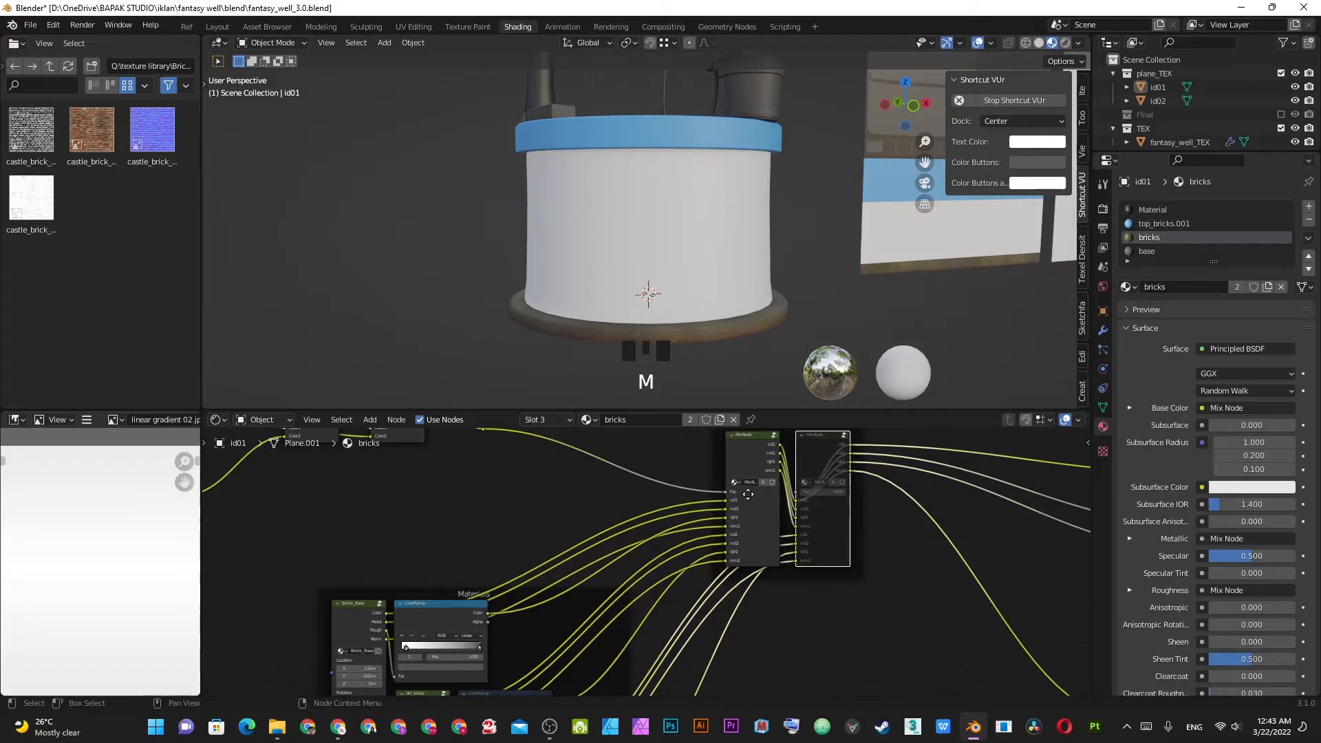
pyautogui.moveTo(758, 490); pyautogui.dragTo(721, 448, button='middle')
pyautogui.scroll(1, 720, 517)
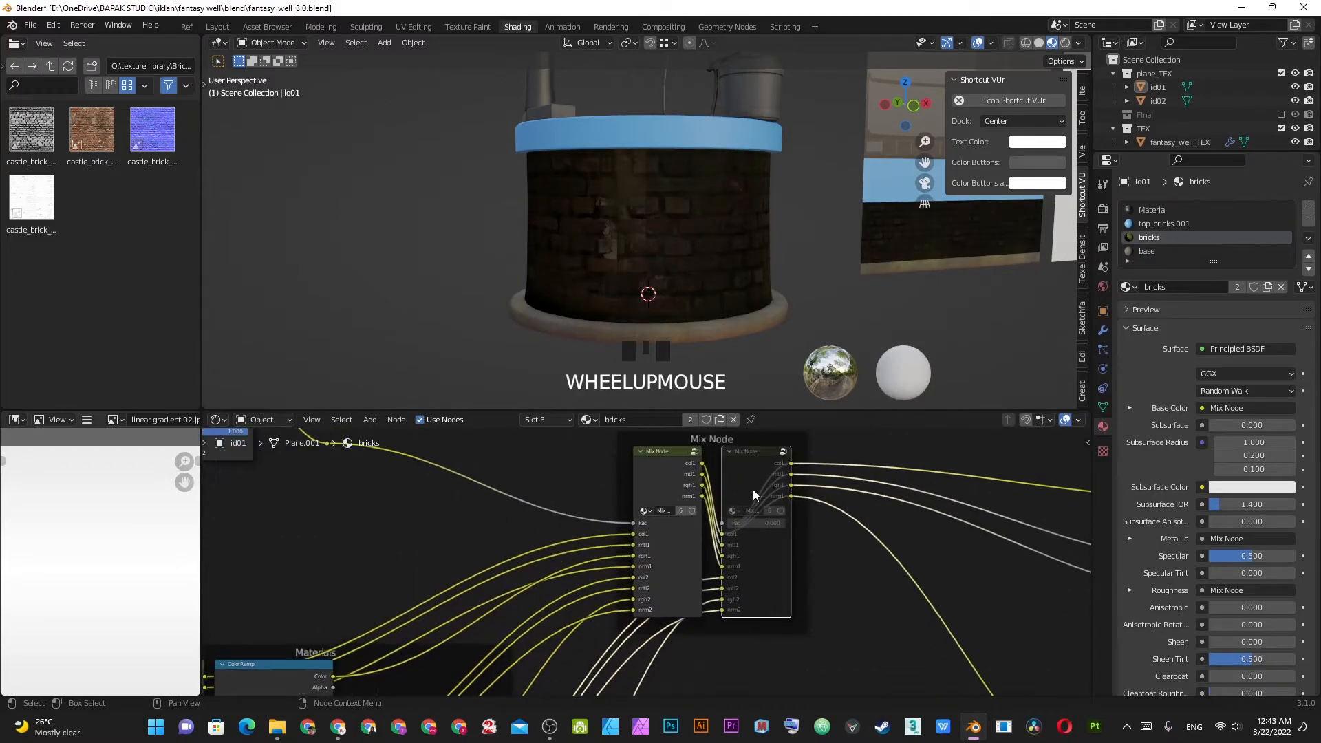
pyautogui.press('m')
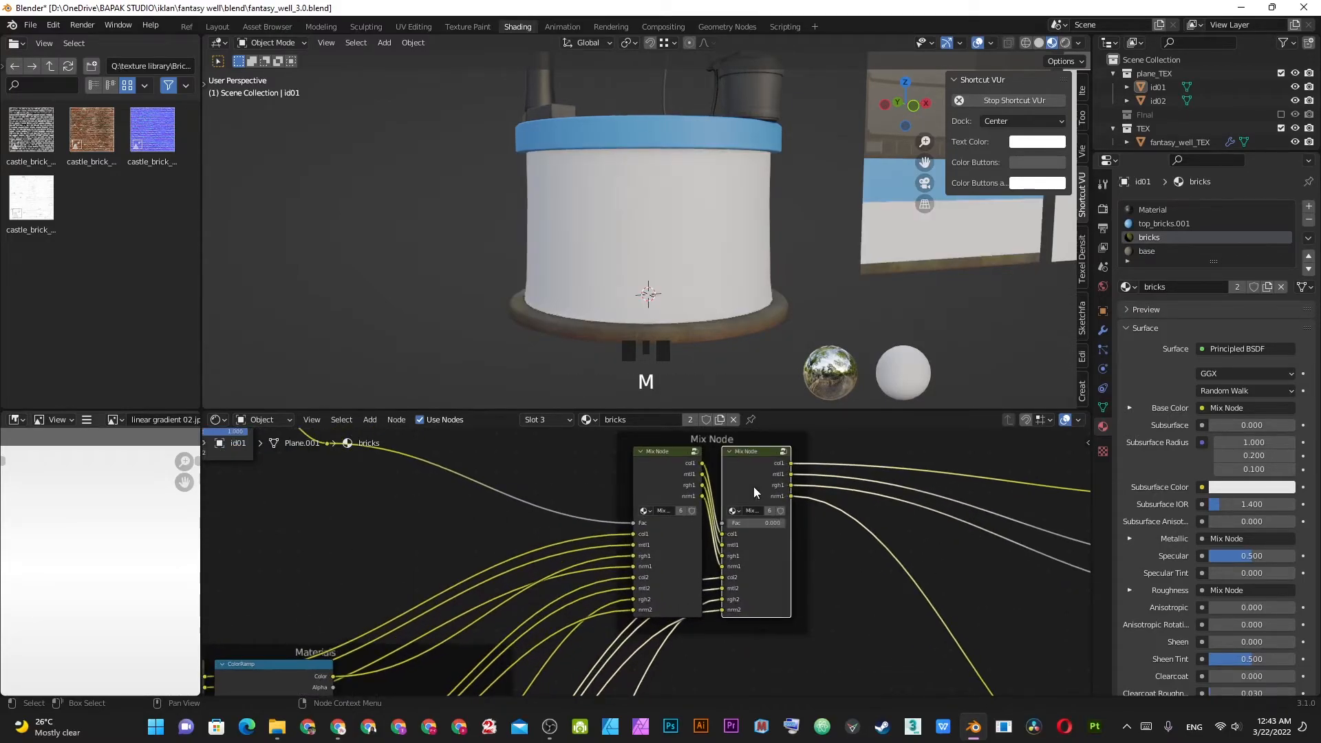
pyautogui.press('m')
pyautogui.scroll(1, 820, 513)
pyautogui.moveTo(770, 537); pyautogui.dragTo(702, 568, button='middle')
pyautogui.scroll(1, 808, 522)
pyautogui.press('z')
pyautogui.press('m')
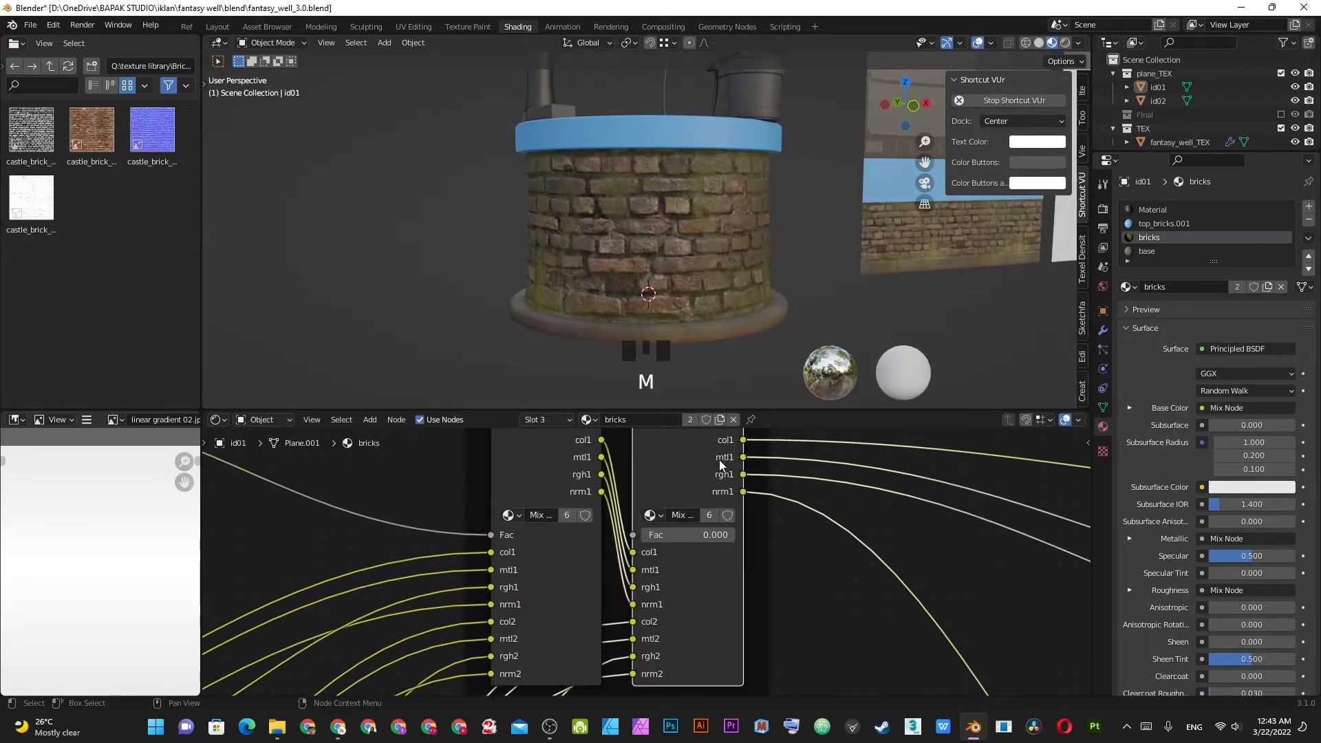
# - Add reroute points on the four output links of the second Mix Node in the bricks material
pyautogui.scroll(-1, 719, 452)
pyautogui.moveTo(720, 452); pyautogui.dragTo(677, 502, button='middle')
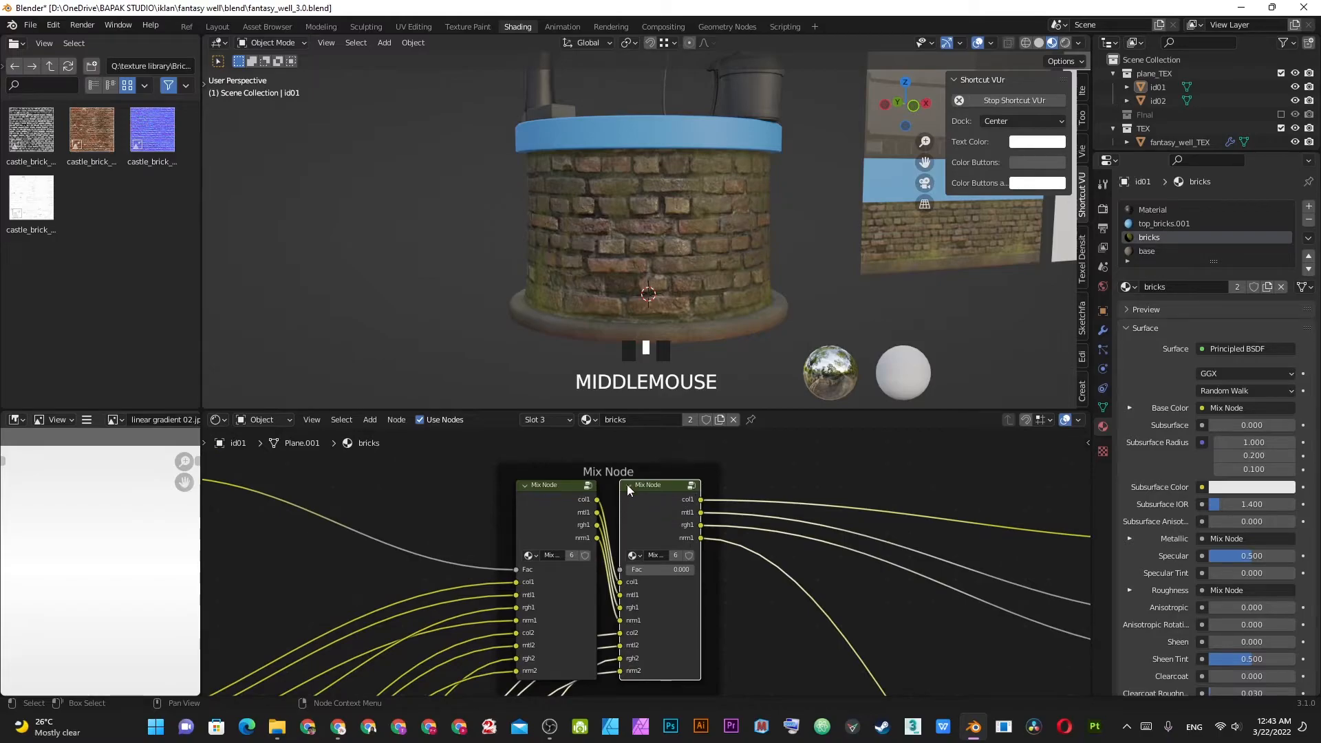
pyautogui.scroll(-2, 740, 520)
pyautogui.scroll(2, 739, 519)
pyautogui.keyDown('shift'); pyautogui.moveTo(777, 490); pyautogui.dragTo(779, 592, button='right'); pyautogui.keyUp('shift')
pyautogui.hotkey('ctrl', 'z')
pyautogui.keyDown('shift'); pyautogui.moveTo(766, 481); pyautogui.dragTo(758, 588, button='right'); pyautogui.keyUp('shift')
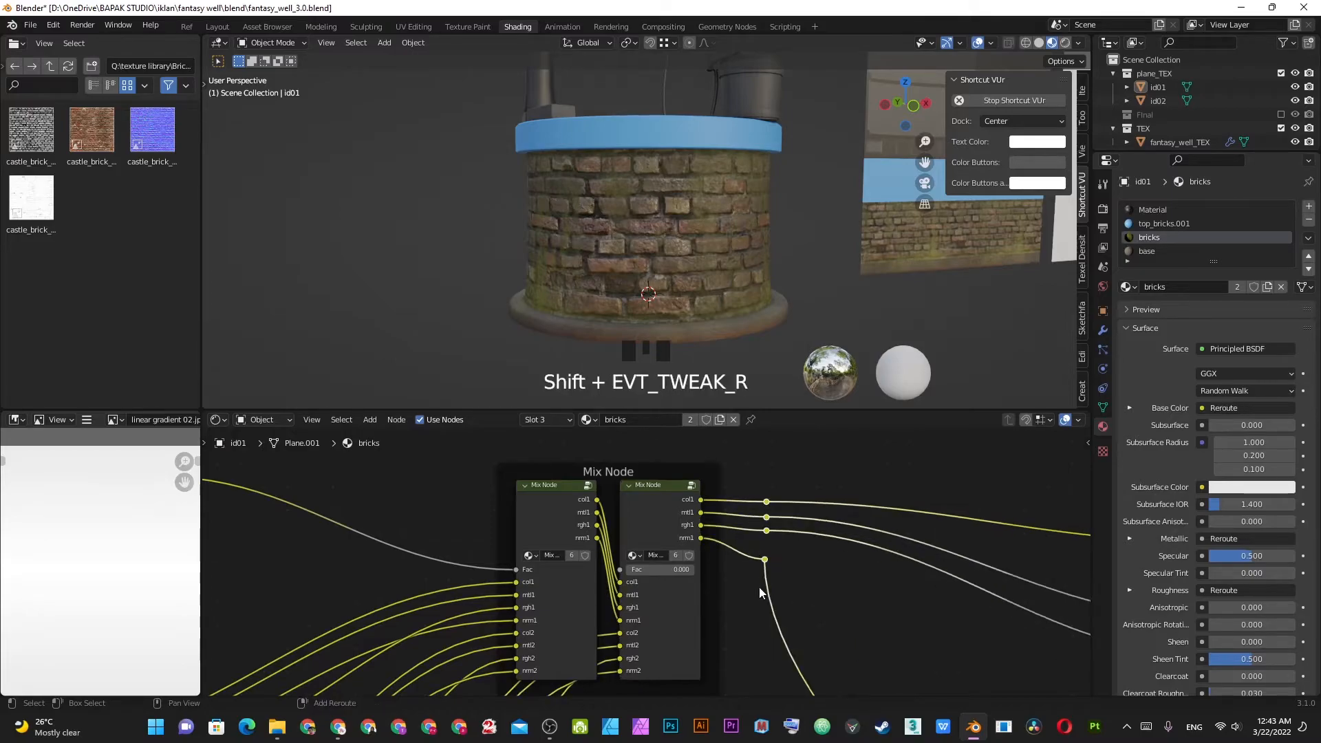
# - Connect the first Mix Node's col1, mtl1, rgh1 and nrm1 outputs to the reroutes, bypassing the second Mix Node
pyautogui.scroll(1, 613, 509)
pyautogui.click(615, 493)
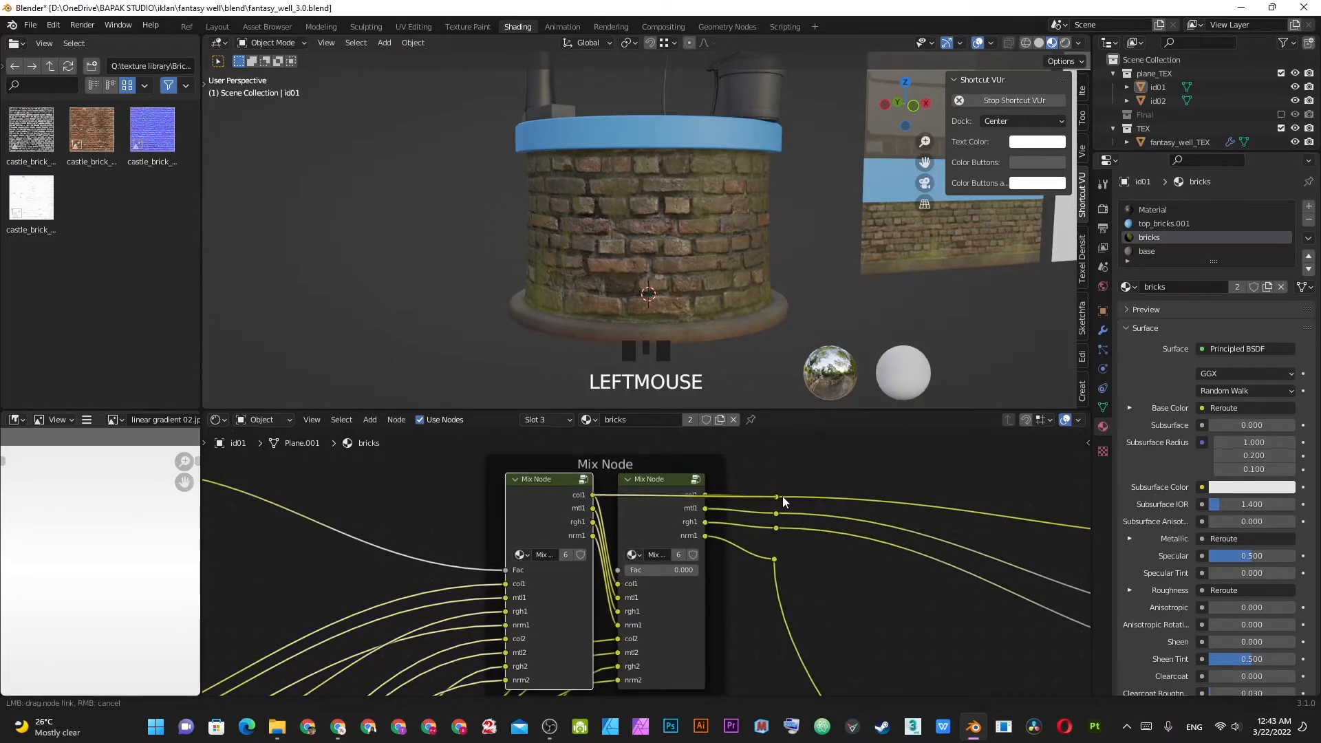
pyautogui.moveTo(782, 496); pyautogui.dragTo(779, 496)
pyautogui.moveTo(594, 509); pyautogui.dragTo(776, 528)
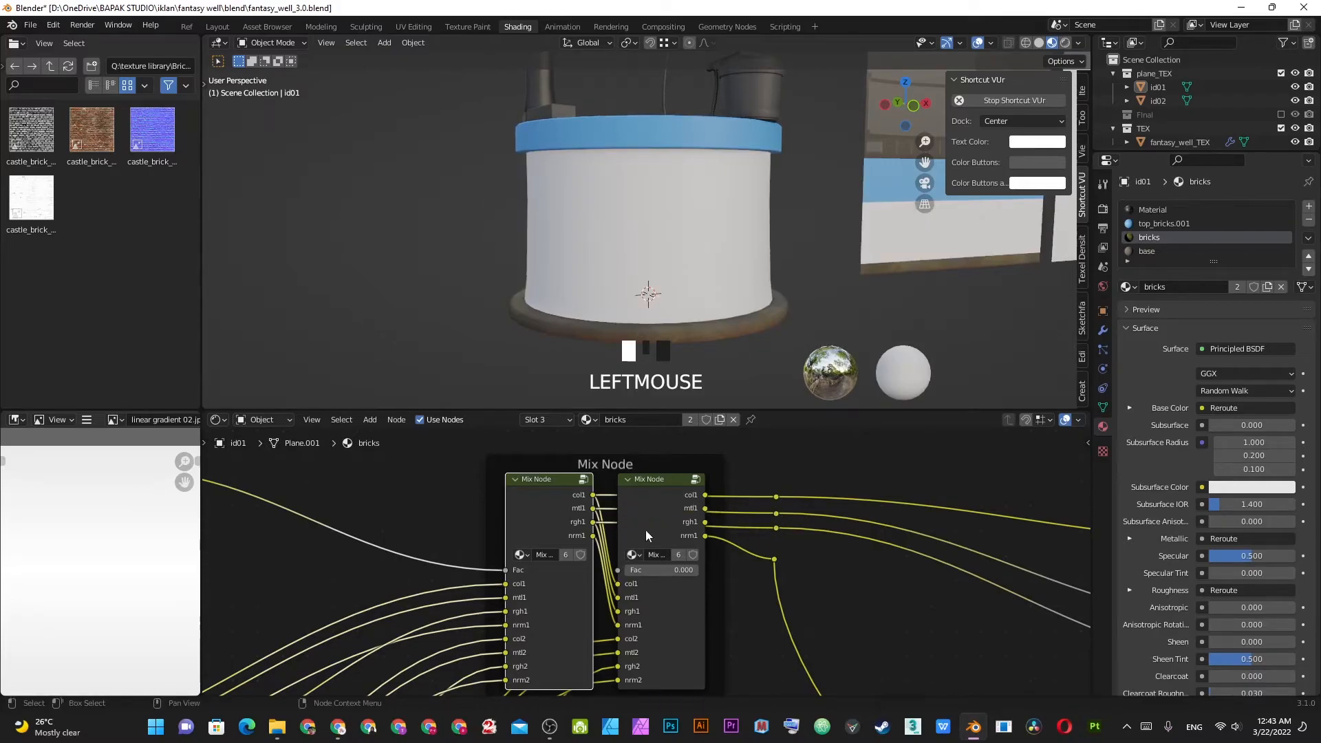
pyautogui.moveTo(692, 555); pyautogui.dragTo(776, 559)
# - Examine the brick wall around the well after bypassing the second Mix Node
pyautogui.moveTo(640, 272); pyautogui.dragTo(731, 232, button='middle')
pyautogui.scroll(3, 670, 246)
pyautogui.keyDown('ctrl'); pyautogui.keyDown('alt'); pyautogui.moveTo(727, 233); pyautogui.dragTo(596, 229); pyautogui.keyUp('alt'); pyautogui.keyUp('ctrl')
pyautogui.moveTo(596, 229); pyautogui.dragTo(722, 233, button='middle')
pyautogui.moveTo(723, 232)
pyautogui.keyDown('ctrl'); pyautogui.keyDown('alt'); pyautogui.mouseDown()
pyautogui.moveTo(629, 228)
pyautogui.moveTo(700, 226)
pyautogui.mouseUp(); pyautogui.keyUp('alt'); pyautogui.keyUp('ctrl')
pyautogui.moveTo(701, 226); pyautogui.dragTo(675, 264, button='middle')
pyautogui.keyDown('ctrl'); pyautogui.keyDown('alt'); pyautogui.moveTo(674, 264); pyautogui.dragTo(739, 254); pyautogui.keyUp('alt'); pyautogui.keyUp('ctrl')
pyautogui.moveTo(739, 254); pyautogui.dragTo(645, 237, button='middle')
# - Select the fantasy_well_TEX object with its base material and inspect where the base ring meets the bricks
pyautogui.click(700, 245)
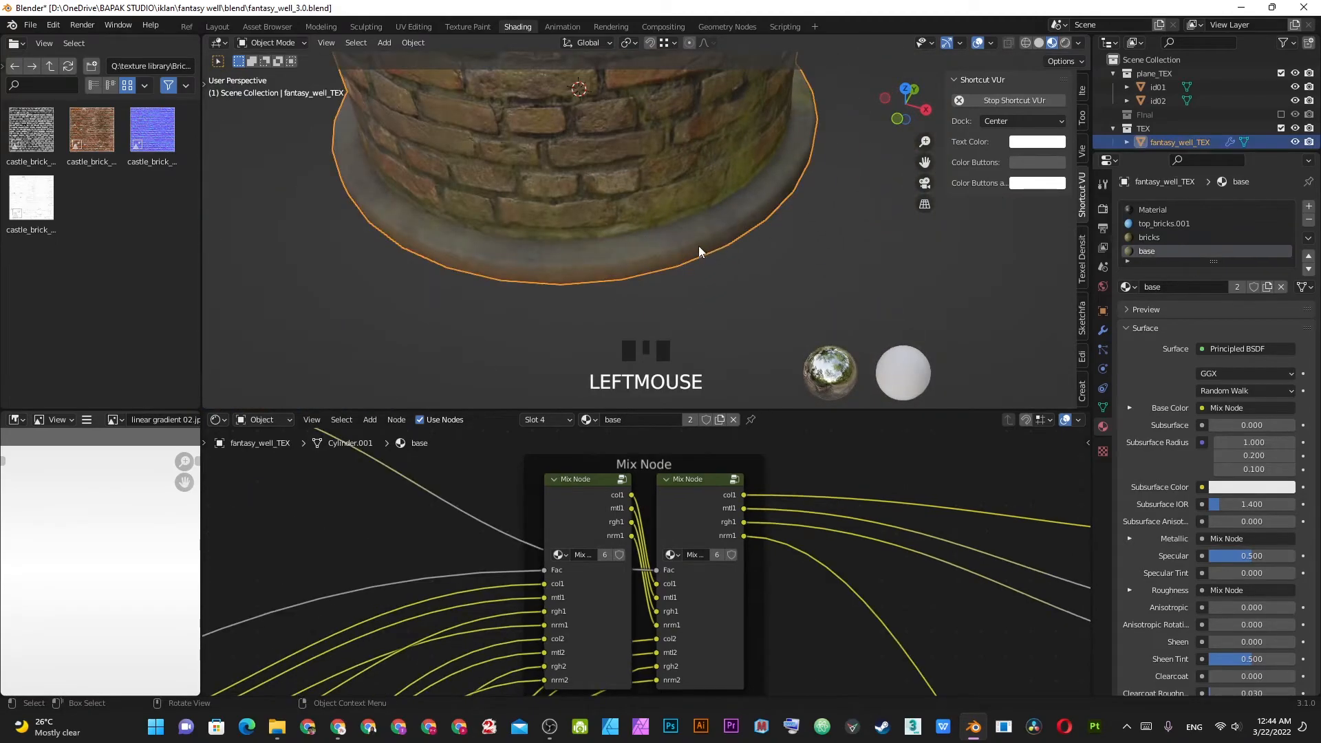
pyautogui.scroll(2, 701, 245)
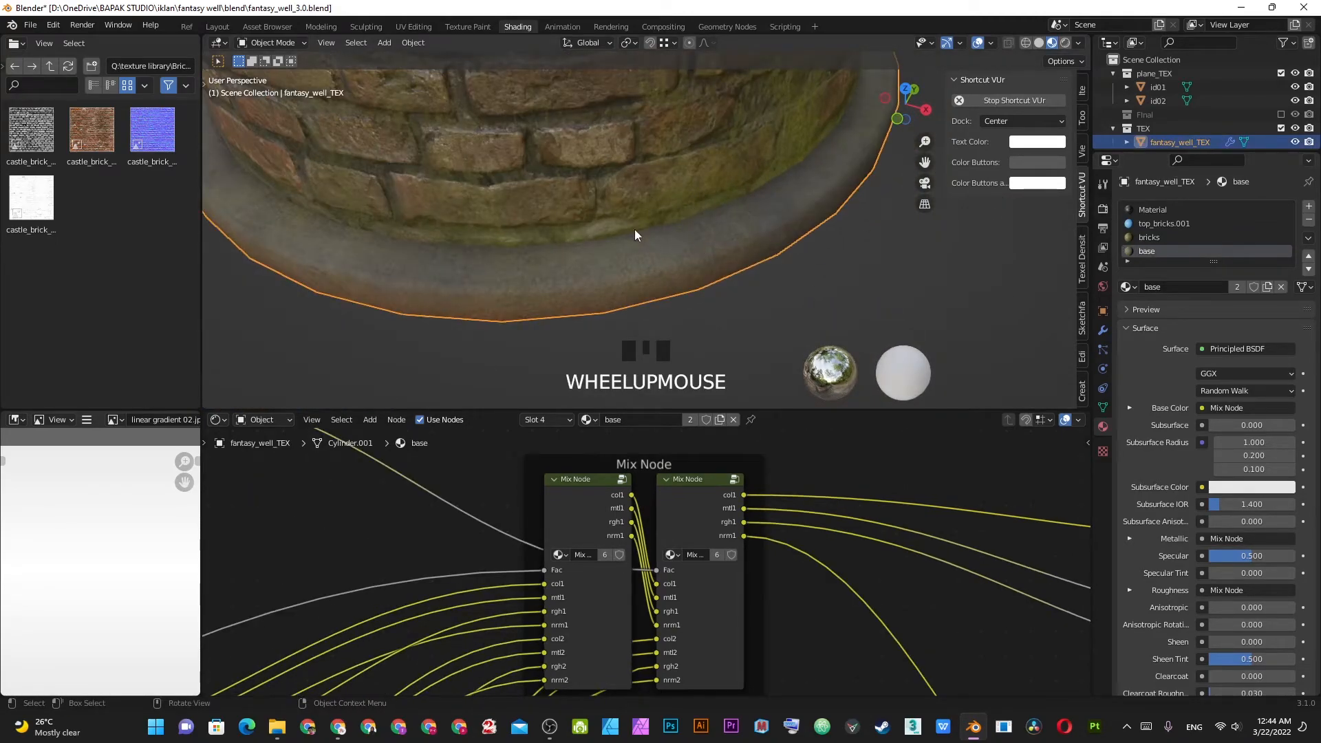
pyautogui.moveTo(405, 252); pyautogui.dragTo(548, 230, button='middle')
pyautogui.scroll(2, 702, 215)
pyautogui.scroll(-2, 701, 141)
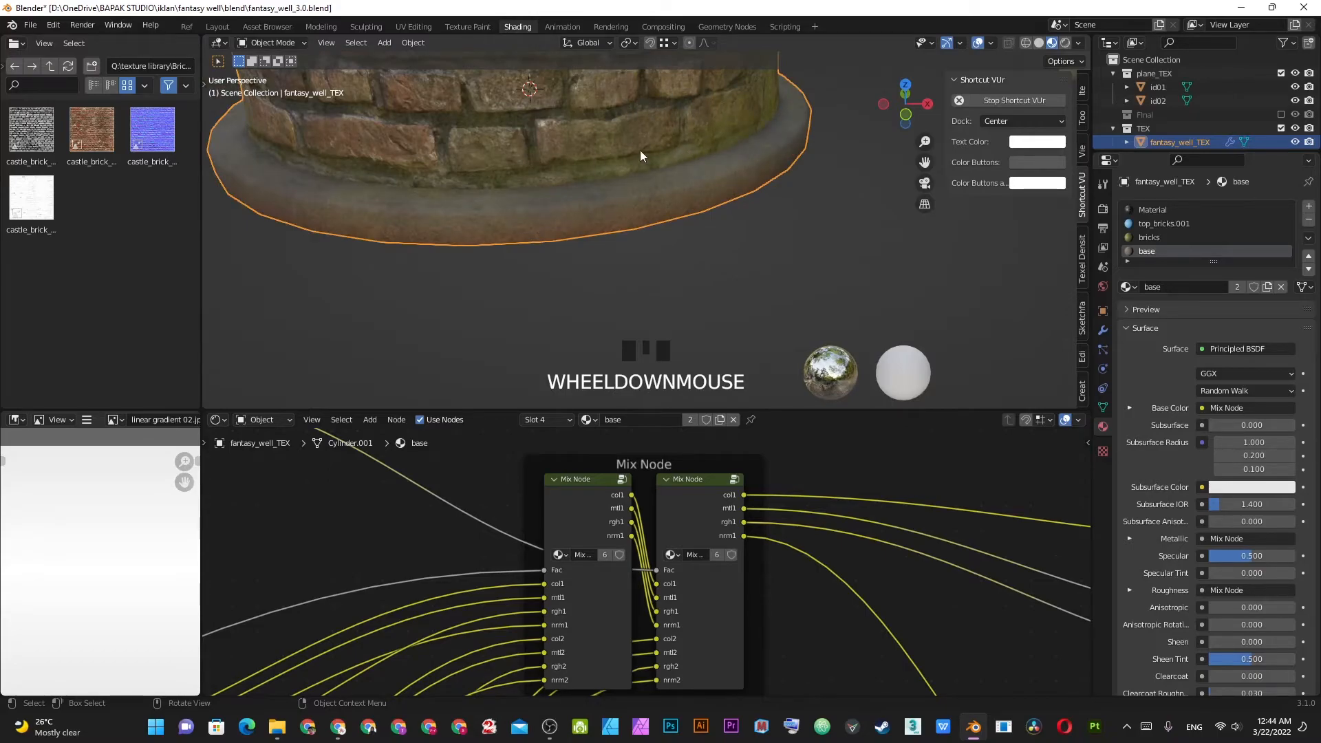
pyautogui.moveTo(659, 150); pyautogui.dragTo(654, 187, button='middle')
pyautogui.scroll(2, 714, 201)
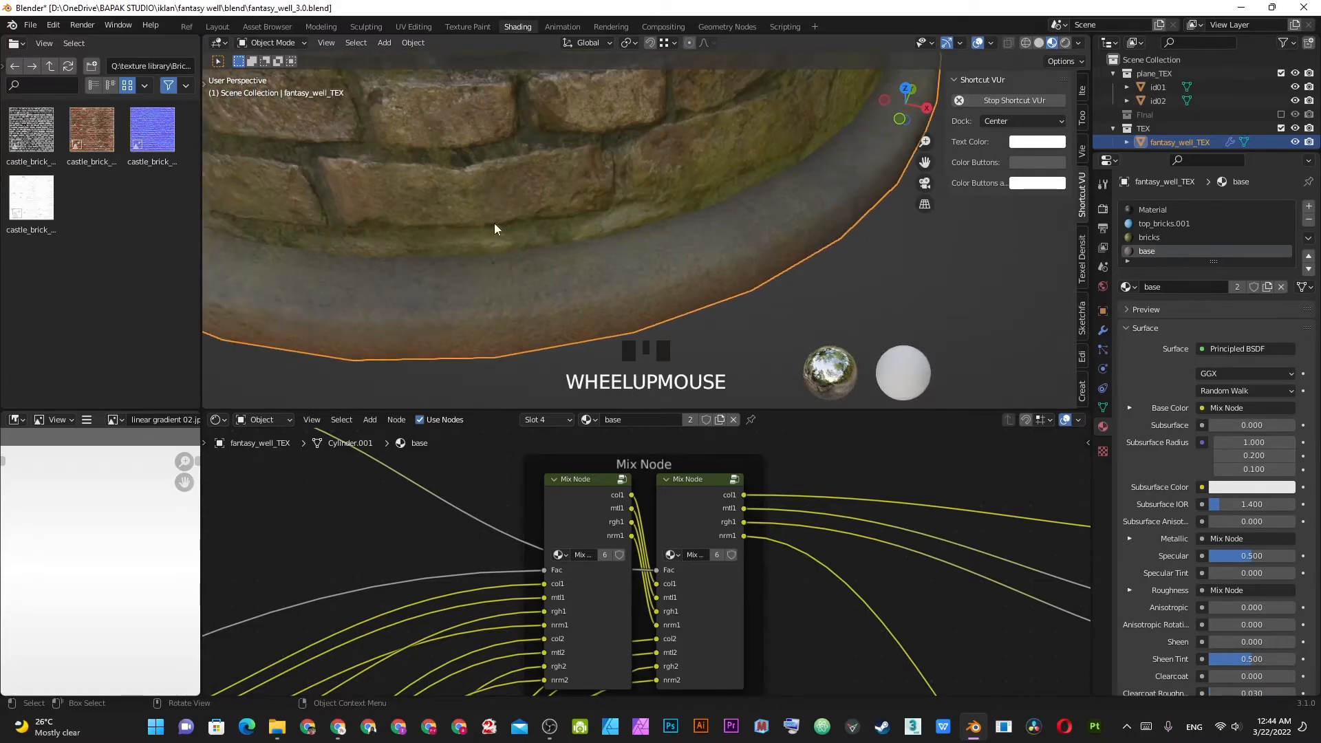
pyautogui.scroll(-4, 608, 216)
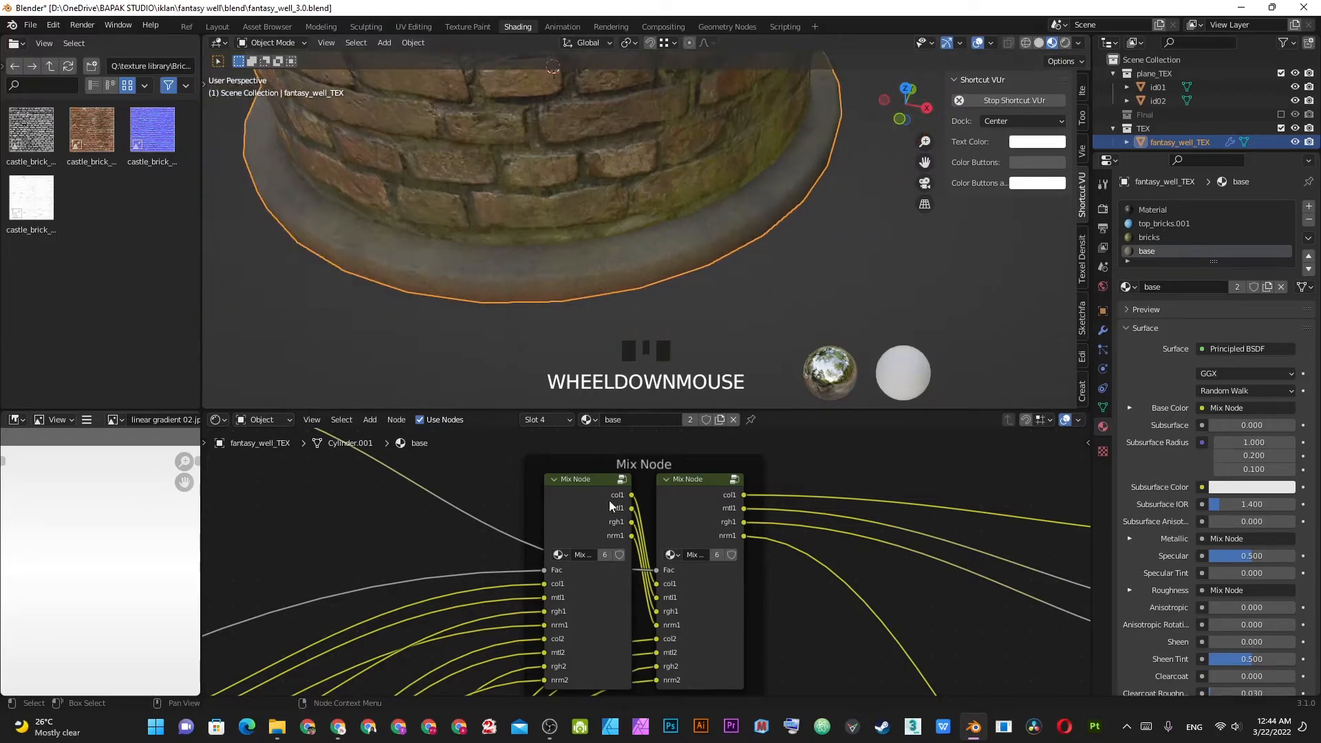
# - Find the mask textures in the base material's node tree and save the file
pyautogui.scroll(-2, 609, 489)
pyautogui.moveTo(619, 522); pyautogui.dragTo(616, 548, button='middle')
pyautogui.scroll(-2, 620, 551)
pyautogui.scroll(2, 619, 550)
pyautogui.scroll(-2, 606, 550)
pyautogui.moveTo(530, 552); pyautogui.dragTo(632, 562, button='middle')
pyautogui.scroll(3, 645, 536)
pyautogui.scroll(2, 641, 612)
pyautogui.hotkey('ctrl', 's')
# - Preview the surface imperfection mask image on the base, followed by the Screen node's output
pyautogui.keyDown('ctrl'); pyautogui.keyDown('shift'); pyautogui.click(632, 560); pyautogui.keyUp('shift'); pyautogui.keyUp('ctrl')
pyautogui.scroll(-2, 630, 560)
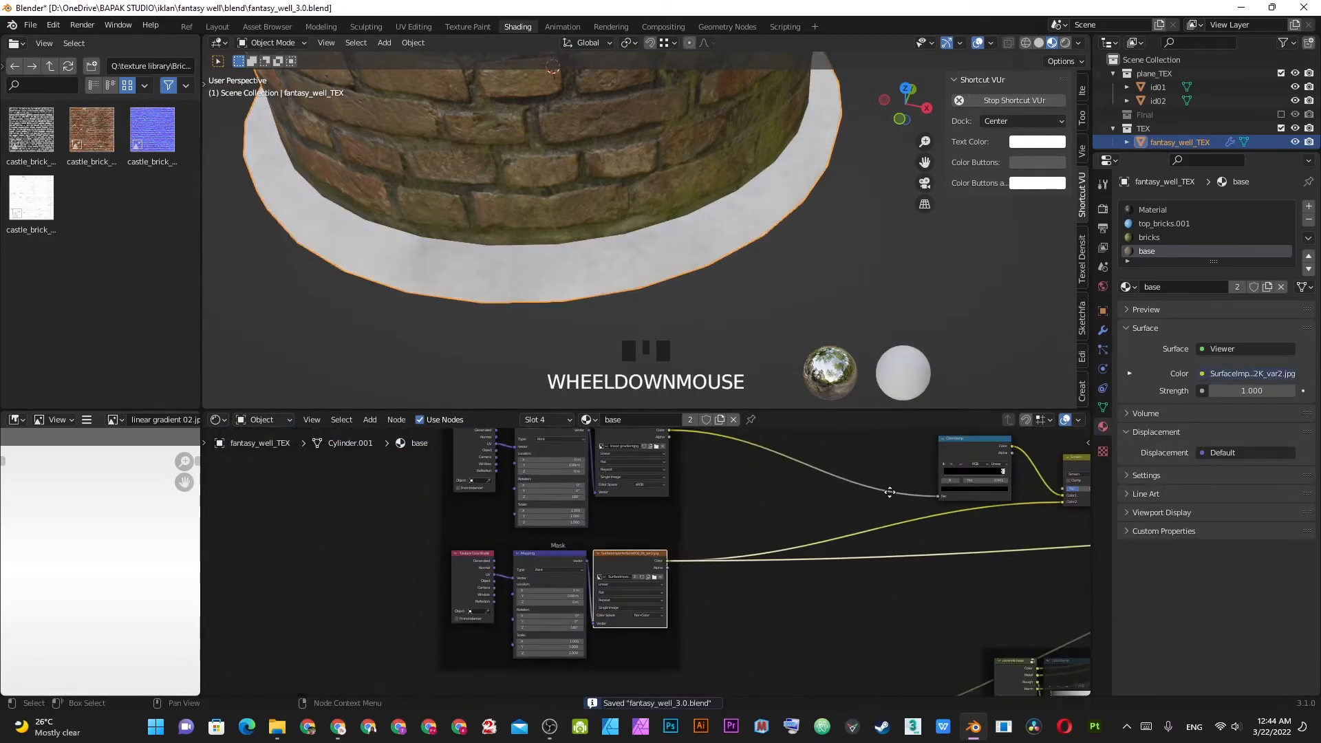
pyautogui.scroll(4, 716, 522)
pyautogui.keyDown('ctrl'); pyautogui.keyDown('shift'); pyautogui.click(803, 513); pyautogui.keyUp('shift'); pyautogui.keyUp('ctrl')
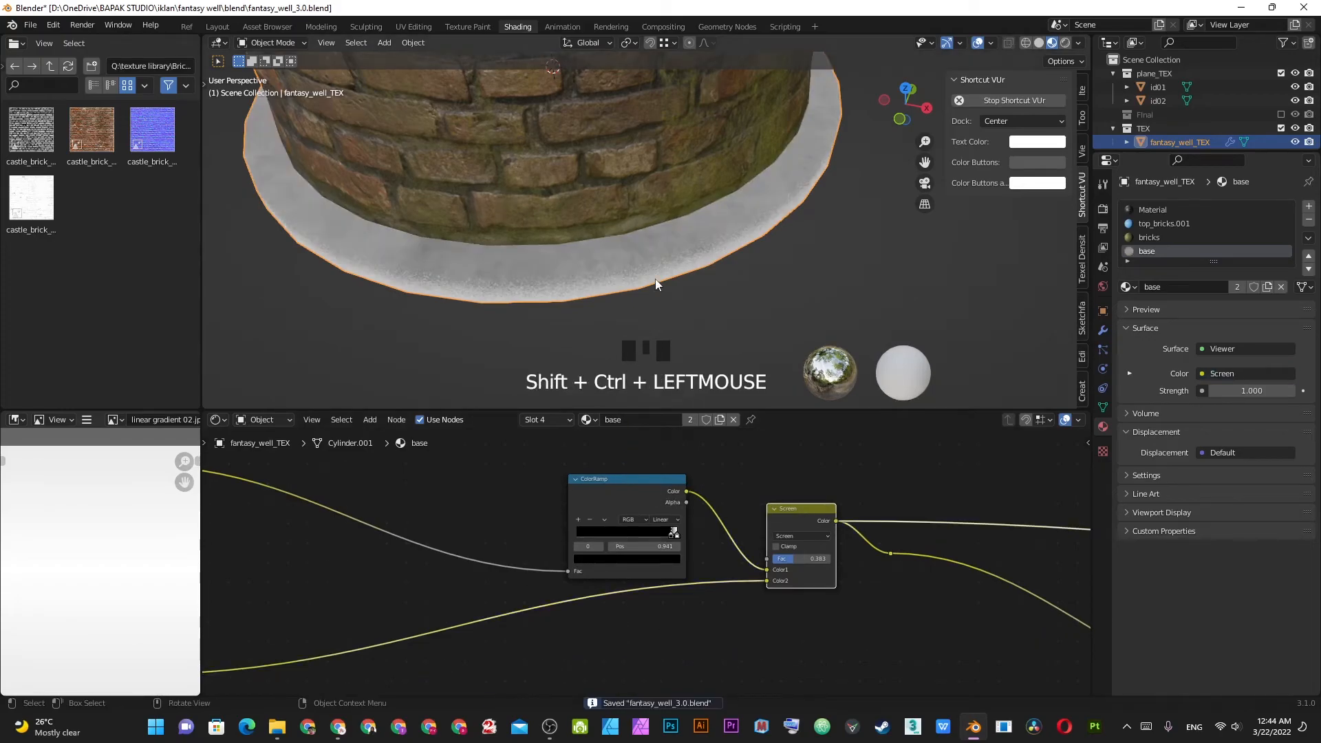
# - Examine the Screen mask on the well's base ring and on the flat texture plane
pyautogui.moveTo(655, 279); pyautogui.dragTo(624, 220, button='middle')
pyautogui.scroll(2, 638, 246)
pyautogui.scroll(1, 638, 245)
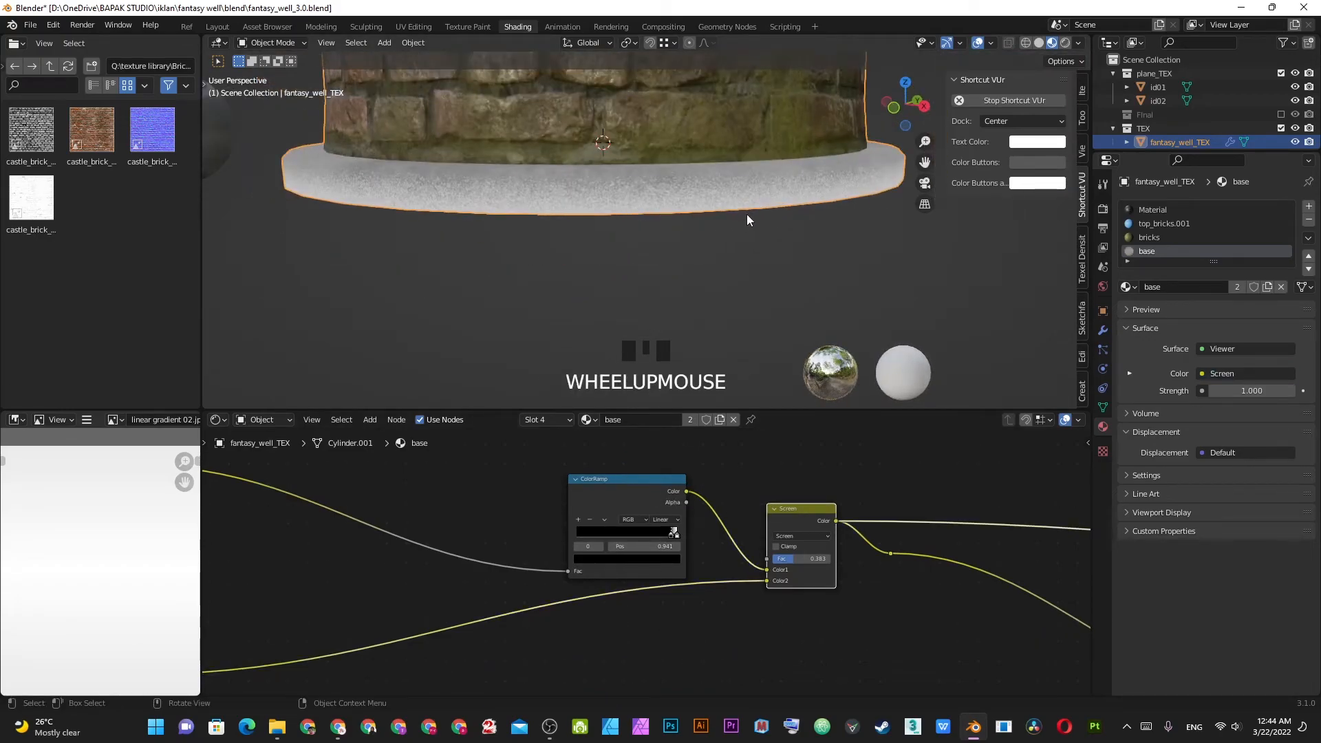
pyautogui.moveTo(746, 213); pyautogui.dragTo(678, 286, button='middle')
pyautogui.scroll(-6, 559, 288)
pyautogui.moveTo(805, 220); pyautogui.dragTo(836, 228, button='middle')
pyautogui.scroll(5, 871, 224)
pyautogui.scroll(3, 871, 226)
pyautogui.moveTo(495, 227); pyautogui.dragTo(413, 187, button='middle')
pyautogui.scroll(-3, 531, 546)
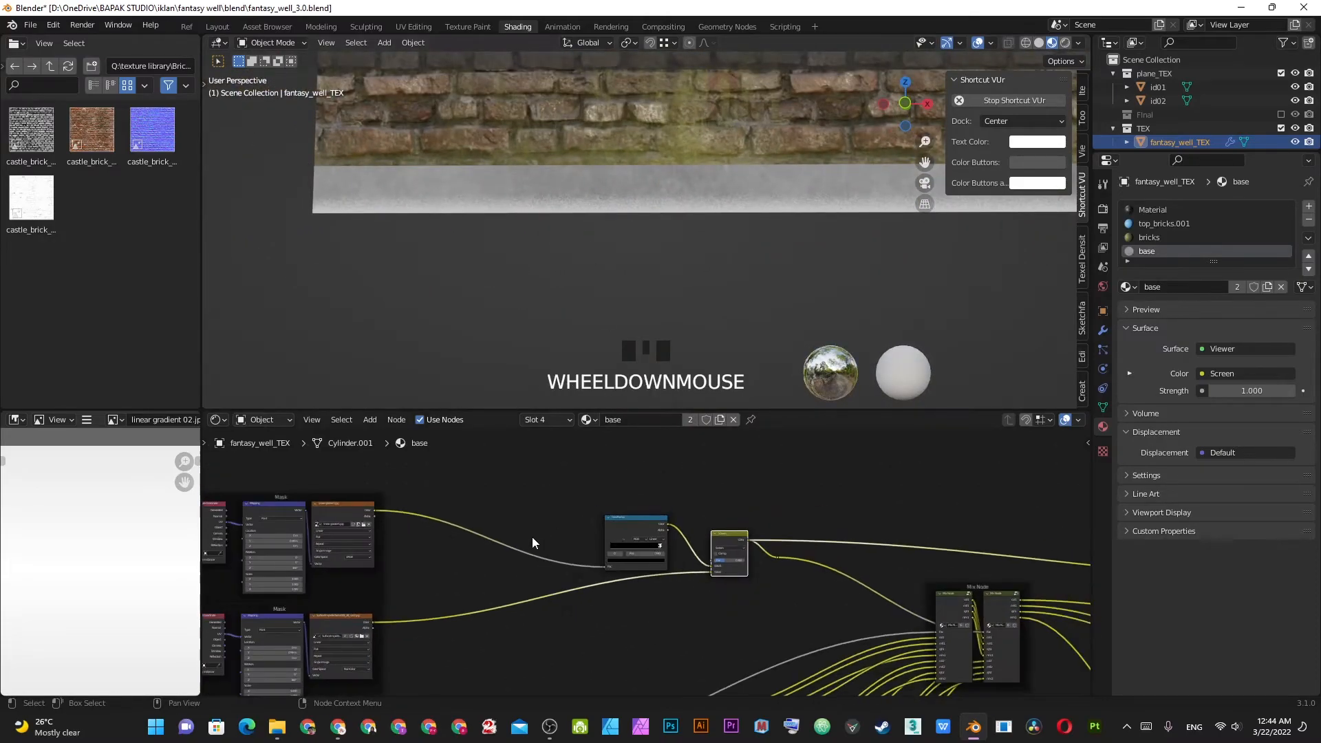
# - Switch the base material's preview back to the full Principled BSDF shading
pyautogui.moveTo(531, 546); pyautogui.dragTo(566, 510, button='middle')
pyautogui.press('a')
pyautogui.moveTo(776, 531); pyautogui.dragTo(535, 557, button='middle')
pyautogui.keyDown('ctrl'); pyautogui.keyDown('shift'); pyautogui.click(1010, 477); pyautogui.keyUp('shift'); pyautogui.keyUp('ctrl')
# - Move the reroute that follows the base material's Screen node farther along the mask link to make room
pyautogui.scroll(4, 640, 564)
pyautogui.keyDown('shift'); pyautogui.moveTo(740, 558); pyautogui.dragTo(781, 496, button='middle'); pyautogui.keyUp('shift')
pyautogui.keyDown('shift'); pyautogui.moveTo(646, 571); pyautogui.dragTo(728, 463, button='middle'); pyautogui.keyUp('shift')
pyautogui.scroll(7, 677, 568)
pyautogui.scroll(-5, 664, 572)
pyautogui.moveTo(799, 521); pyautogui.dragTo(564, 588, button='middle')
pyautogui.moveTo(221, 582); pyautogui.dragTo(909, 504, button='middle')
pyautogui.scroll(6, 578, 585)
pyautogui.moveTo(599, 589); pyautogui.dragTo(766, 643, button='middle')
pyautogui.moveTo(440, 534); pyautogui.dragTo(539, 468, button='middle')
pyautogui.scroll(3, 539, 468)
pyautogui.scroll(2, 537, 468)
pyautogui.click(555, 472)
pyautogui.hotkey('shift', 'd')
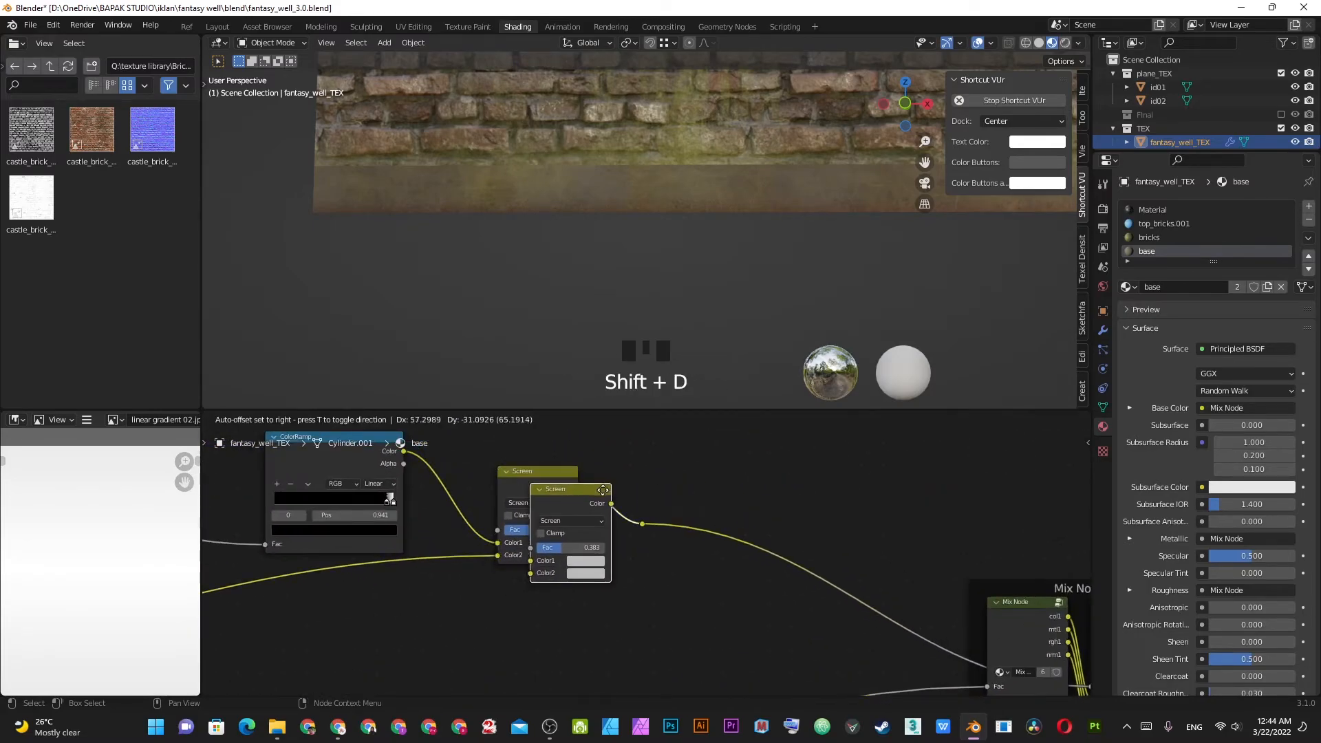
pyautogui.click(644, 524)
pyautogui.press('g')
pyautogui.click(739, 526)
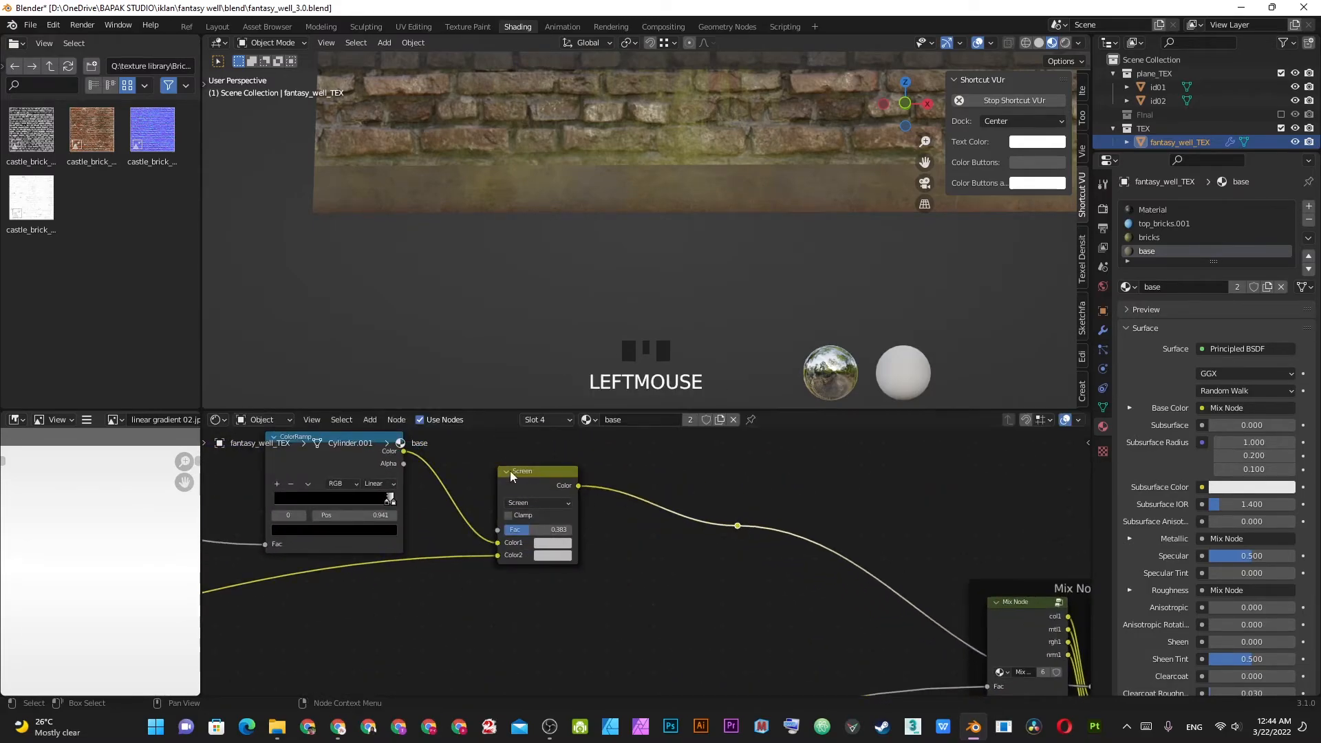
# - Delete the stray duplicate lying on the Screen node
pyautogui.click(506, 473)
pyautogui.press('g')
pyautogui.click(617, 587)
pyautogui.press('x')
# - Duplicate the Screen node and insert the copy between the original and the reroute
pyautogui.click(539, 488)
pyautogui.hotkey('shift', 'd')
pyautogui.click(656, 494)
pyautogui.keyDown('shift'); pyautogui.moveTo(651, 523); pyautogui.dragTo(709, 571, button='middle'); pyautogui.keyUp('shift')
pyautogui.scroll(-2, 709, 572)
pyautogui.scroll(3, 765, 576)
pyautogui.scroll(1, 646, 560)
pyautogui.scroll(-5, 645, 496)
# - Duplicate the ColorRamp below the original and connect the linear gradient.jpg Color output to its Fac input
pyautogui.keyDown('shift'); pyautogui.moveTo(673, 483); pyautogui.dragTo(385, 520, button='middle'); pyautogui.keyUp('shift')
pyautogui.scroll(-3, 349, 541)
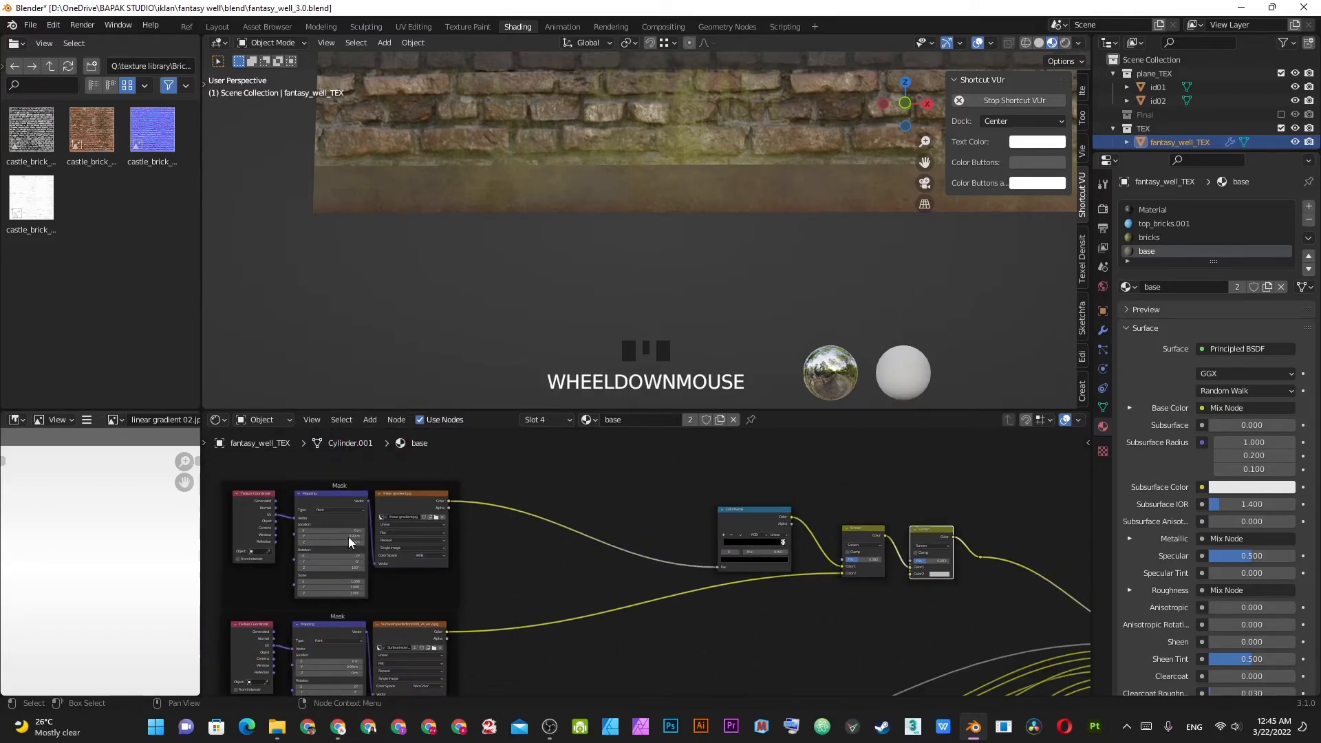
pyautogui.click(448, 505)
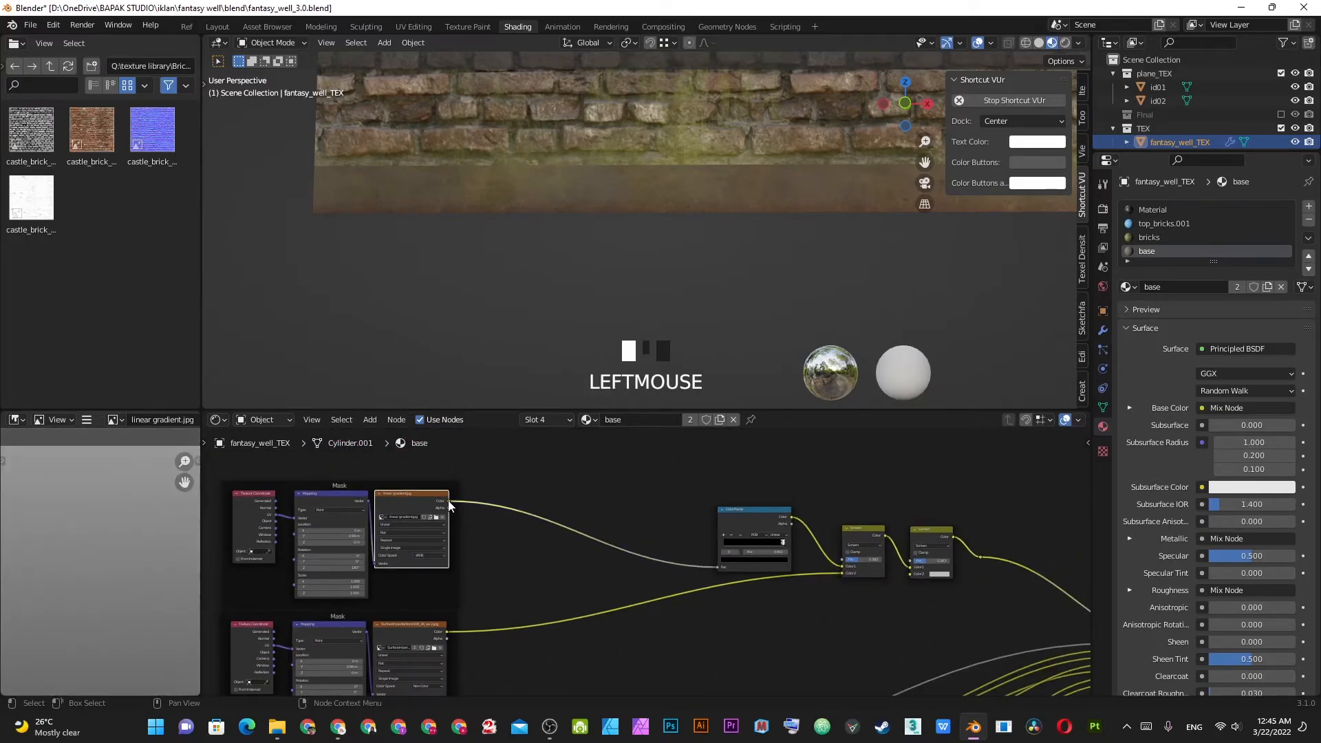
pyautogui.click(749, 517)
pyautogui.hotkey('shift', 'd')
pyautogui.moveTo(450, 508); pyautogui.dragTo(726, 658)
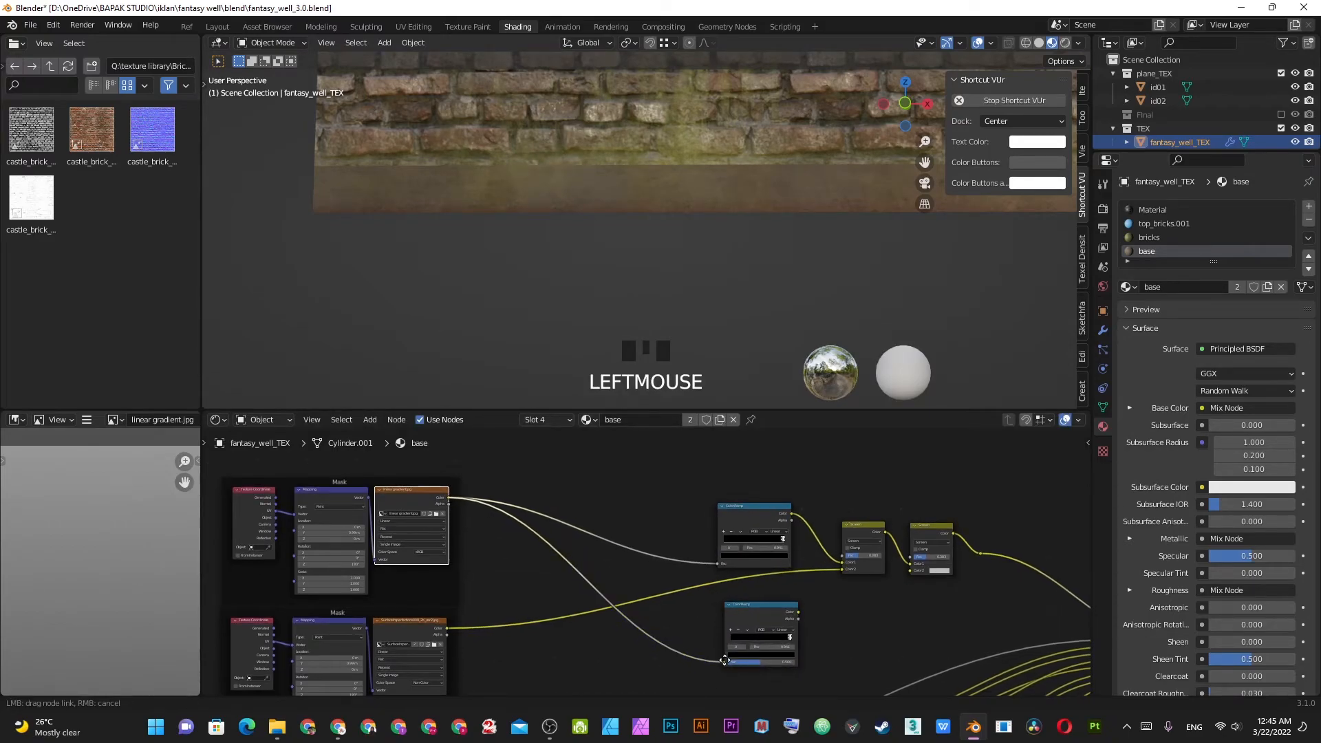
# - Connect the duplicated ColorRamp's Color output to Color2 of the second Screen node and inspect the base
pyautogui.moveTo(798, 610)
pyautogui.mouseDown()
pyautogui.moveTo(916, 572)
pyautogui.moveTo(886, 568)
pyautogui.mouseUp()
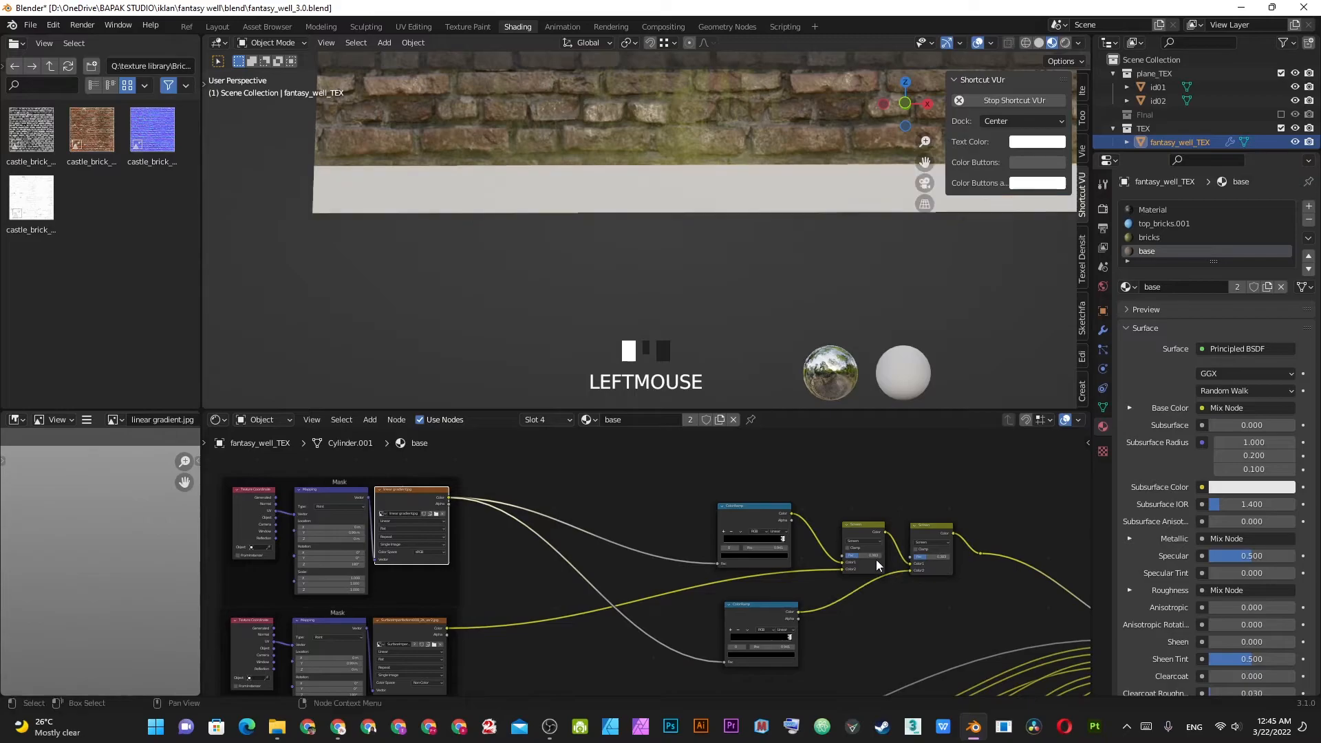
pyautogui.keyDown('shift'); pyautogui.moveTo(603, 183); pyautogui.dragTo(775, 217, button='middle'); pyautogui.keyUp('shift')
pyautogui.scroll(2, 761, 219)
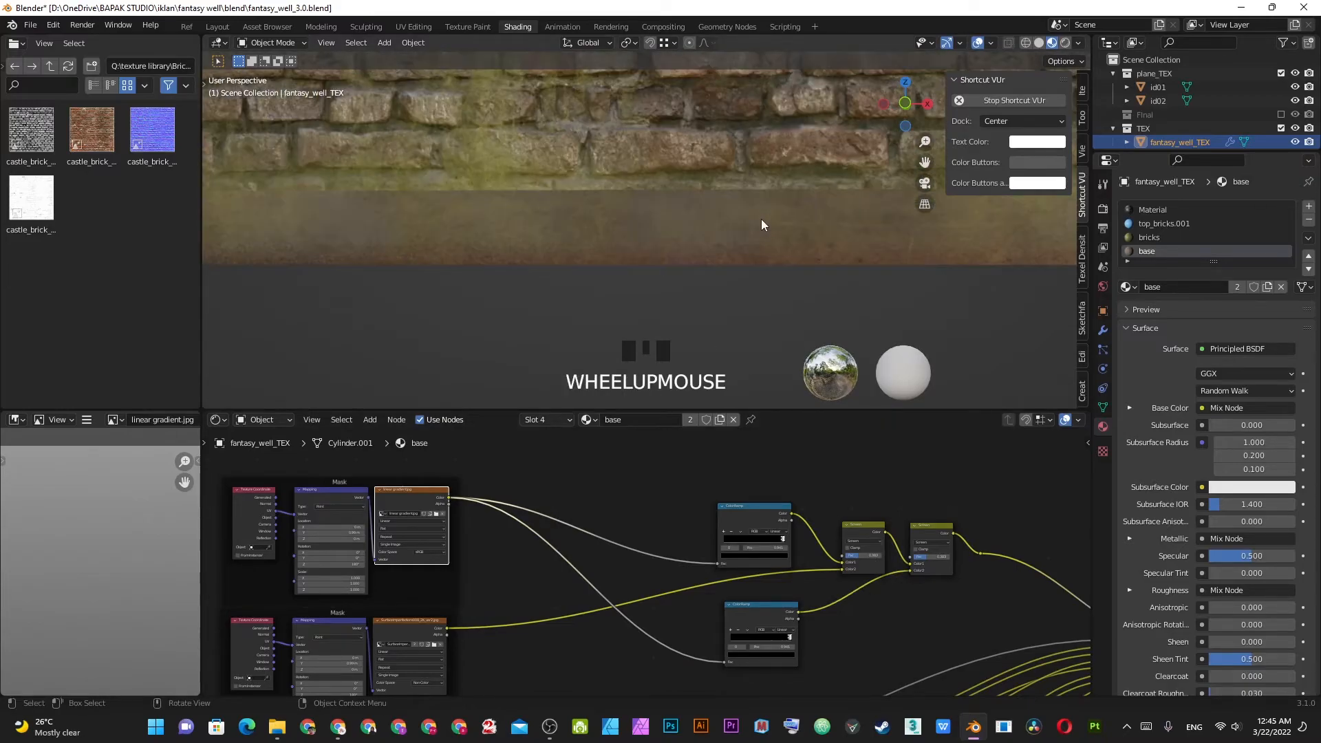
# - Preview the second Screen node's output on the well and check the mask along the base strip
pyautogui.keyDown('ctrl'); pyautogui.middleClick(939, 527); pyautogui.keyUp('ctrl')
pyautogui.keyDown('ctrl'); pyautogui.keyDown('shift'); pyautogui.click(939, 527); pyautogui.keyUp('shift'); pyautogui.keyUp('ctrl')
pyautogui.scroll(-2, 478, 265)
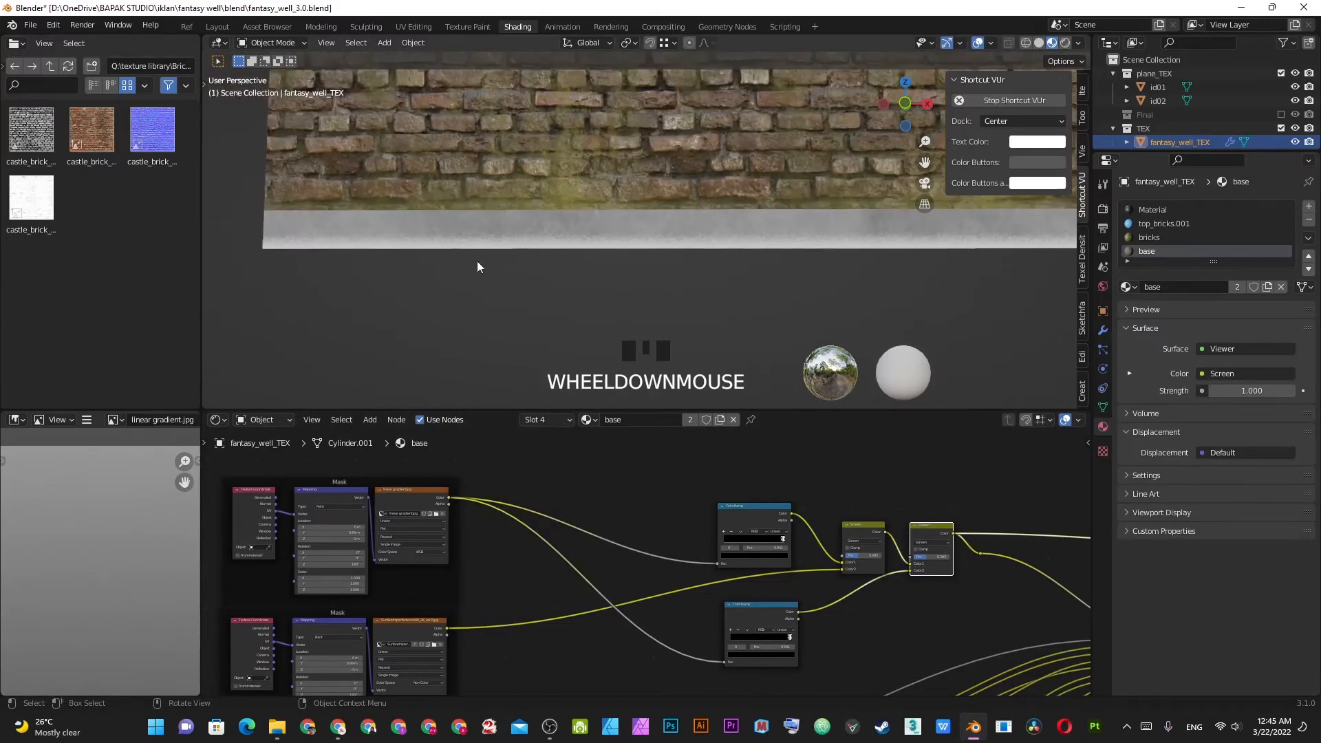
pyautogui.scroll(2, 727, 261)
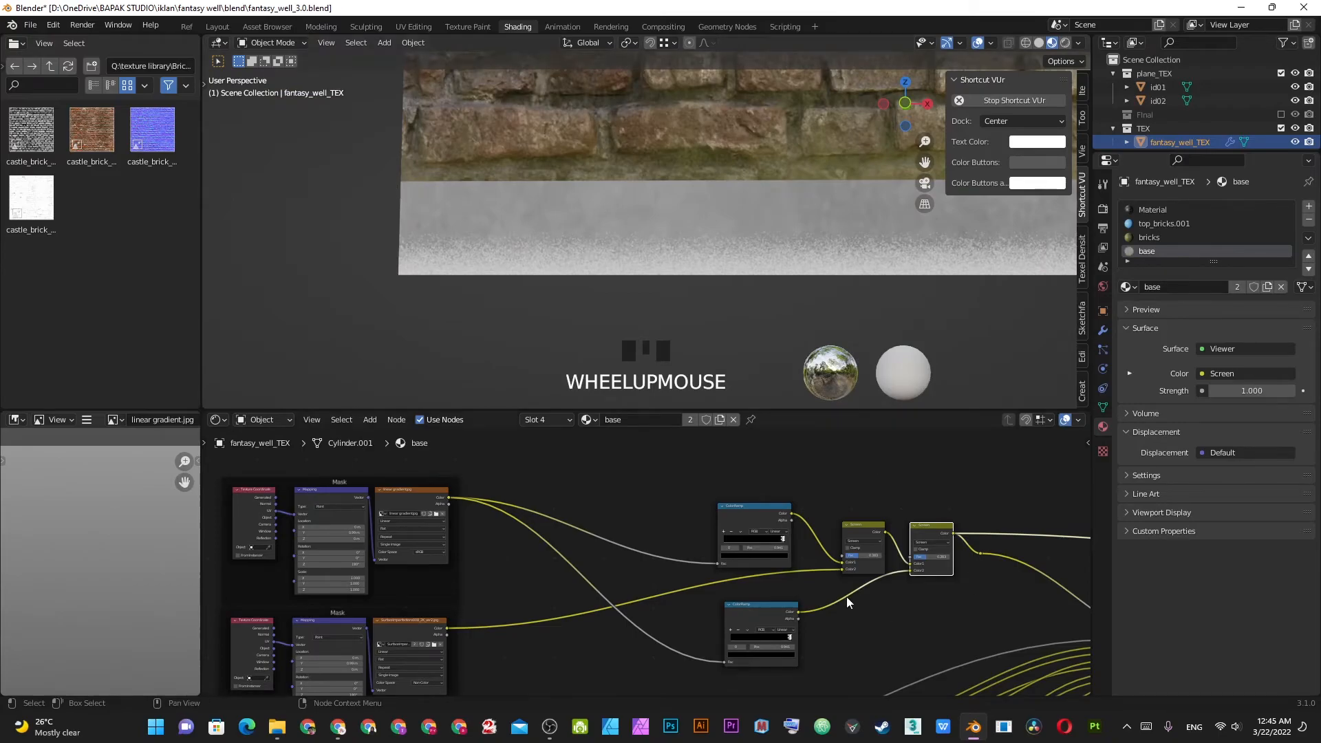
# - Shape the lower ColorRamp from white to black with a hard transition, bringing both stops to about 0.895
pyautogui.scroll(5, 852, 604)
pyautogui.moveTo(730, 585); pyautogui.dragTo(628, 583)
pyautogui.moveTo(734, 585); pyautogui.dragTo(577, 585)
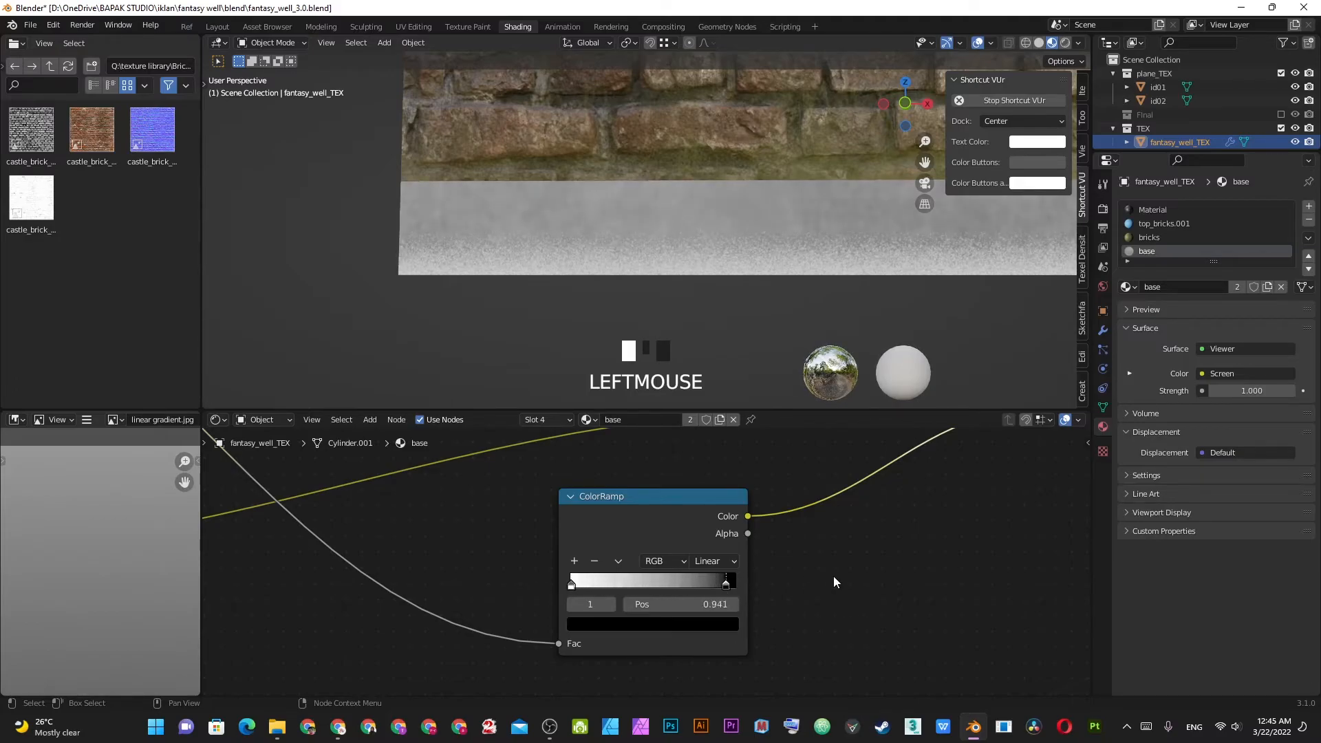
pyautogui.moveTo(580, 590); pyautogui.dragTo(731, 589)
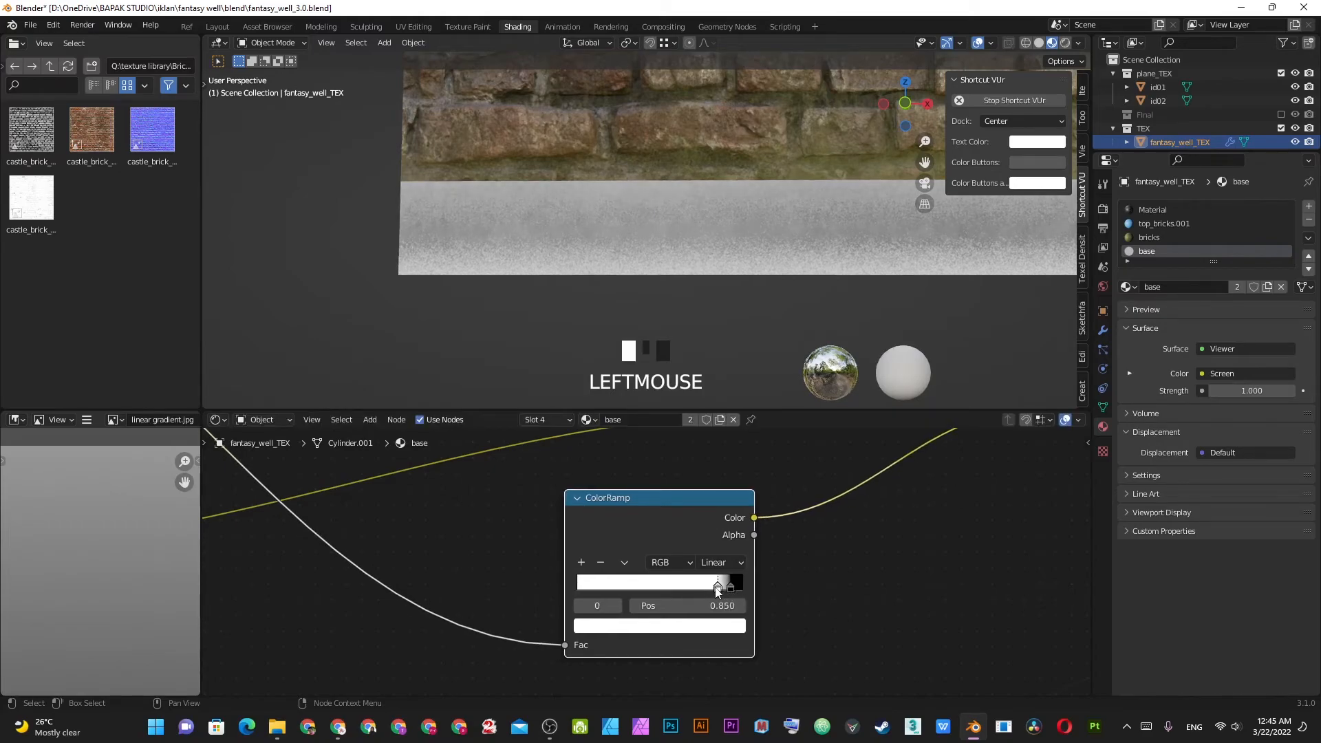
pyautogui.moveTo(730, 586); pyautogui.dragTo(722, 589)
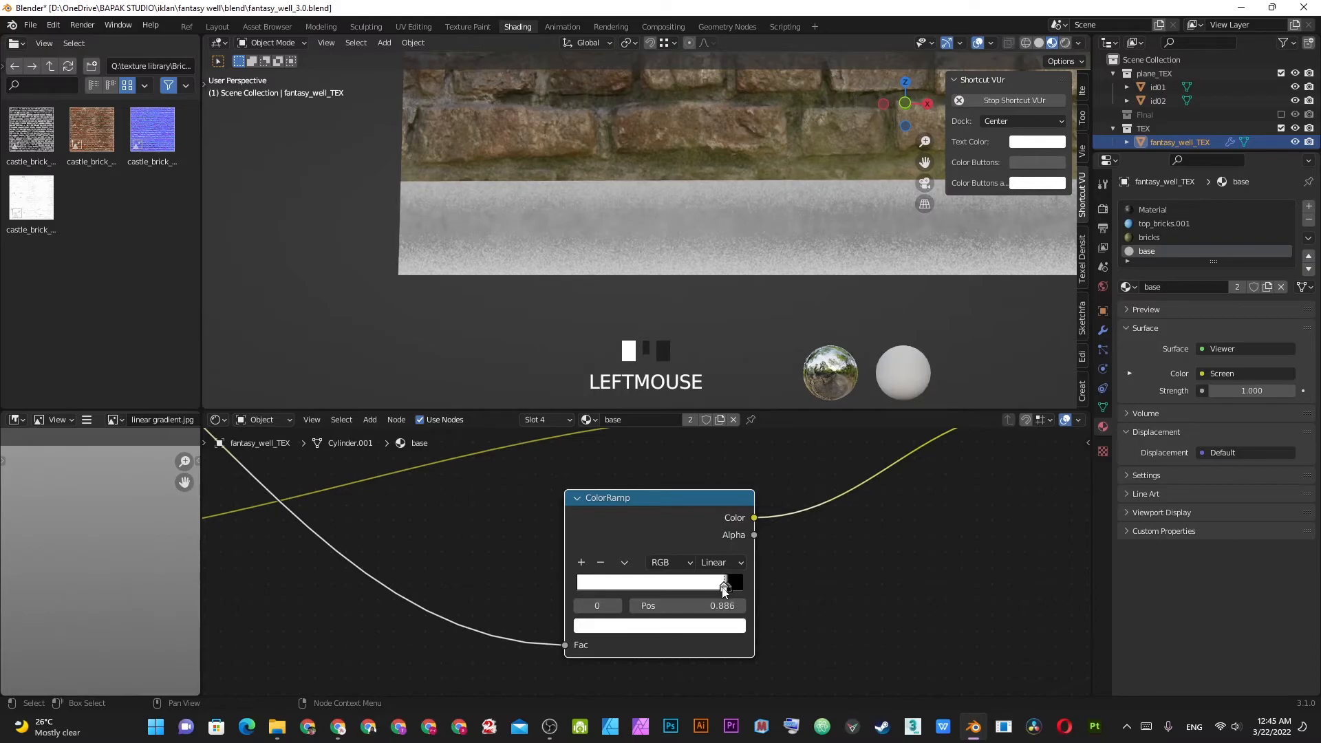
# - Check the mask on the well's base ring and move the lower ColorRamp's black stop to about 0.950
pyautogui.scroll(-5, 816, 276)
pyautogui.keyDown('shift'); pyautogui.moveTo(940, 234); pyautogui.dragTo(754, 328, button='middle'); pyautogui.keyUp('shift')
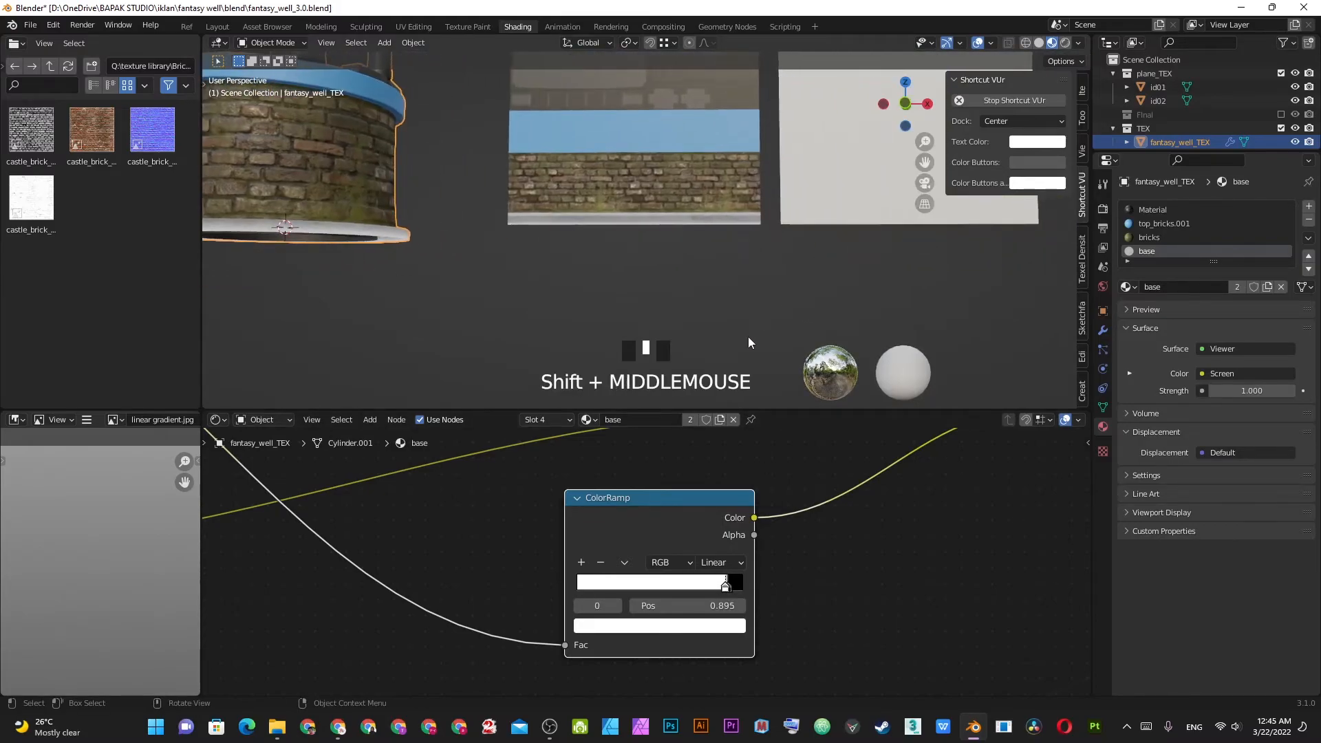
pyautogui.scroll(-3, 646, 564)
pyautogui.keyDown('shift'); pyautogui.moveTo(418, 179); pyautogui.dragTo(519, 192, button='middle'); pyautogui.keyUp('shift')
pyautogui.scroll(5, 650, 158)
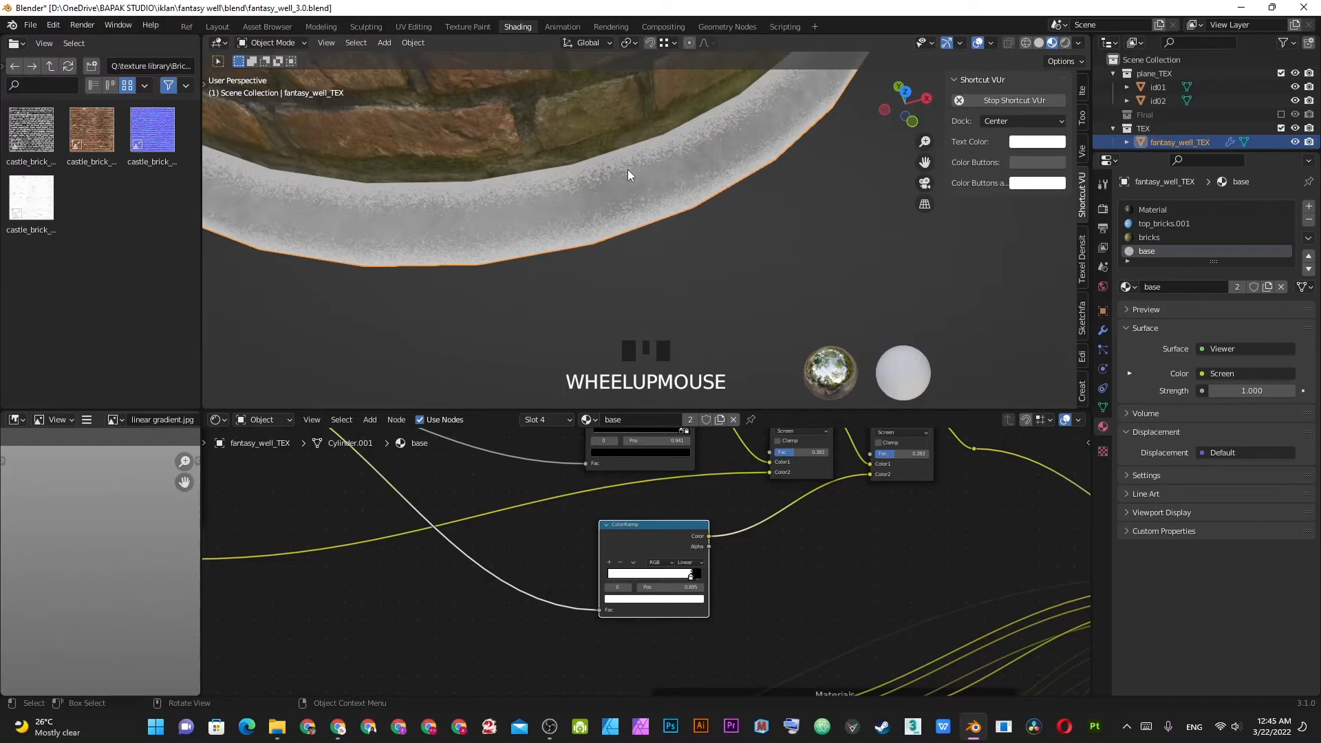
pyautogui.scroll(2, 725, 580)
pyautogui.scroll(2, 724, 580)
pyautogui.click(733, 593)
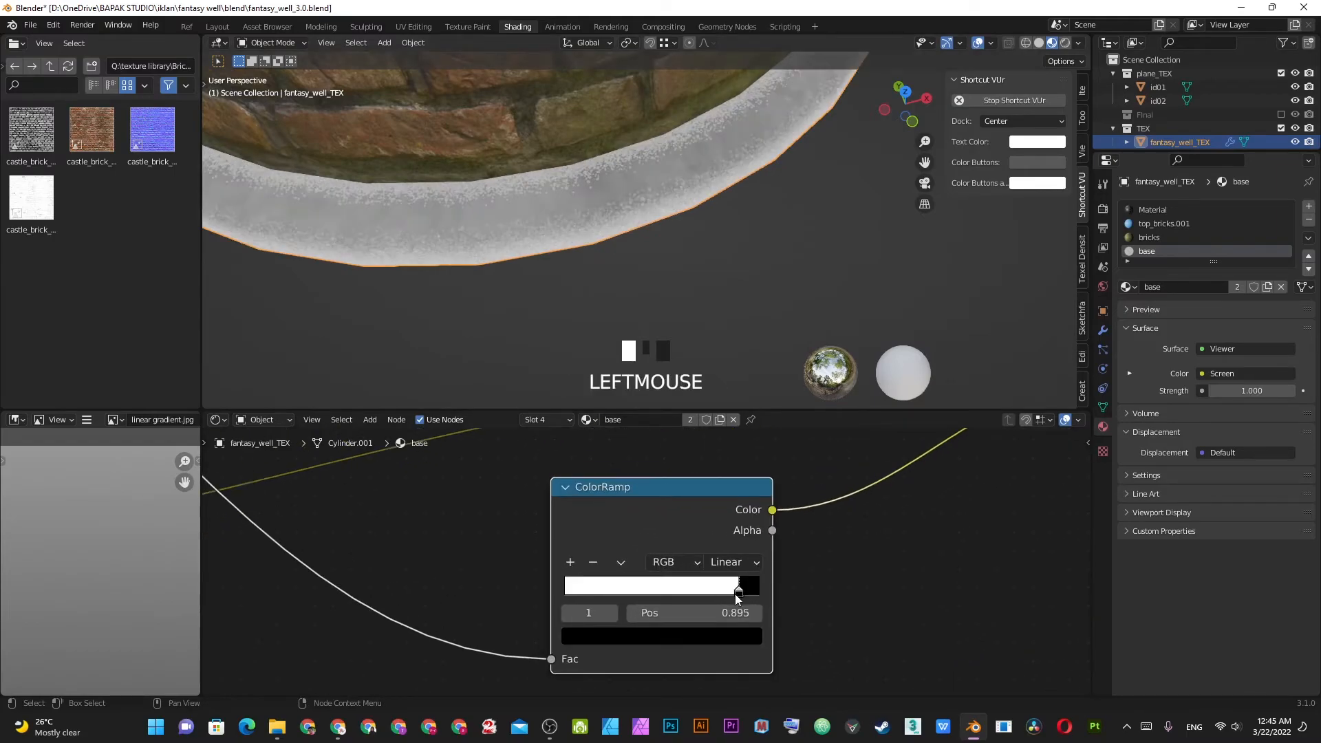
pyautogui.moveTo(744, 593)
pyautogui.mouseDown()
pyautogui.moveTo(758, 597)
pyautogui.moveTo(748, 594)
pyautogui.mouseUp()
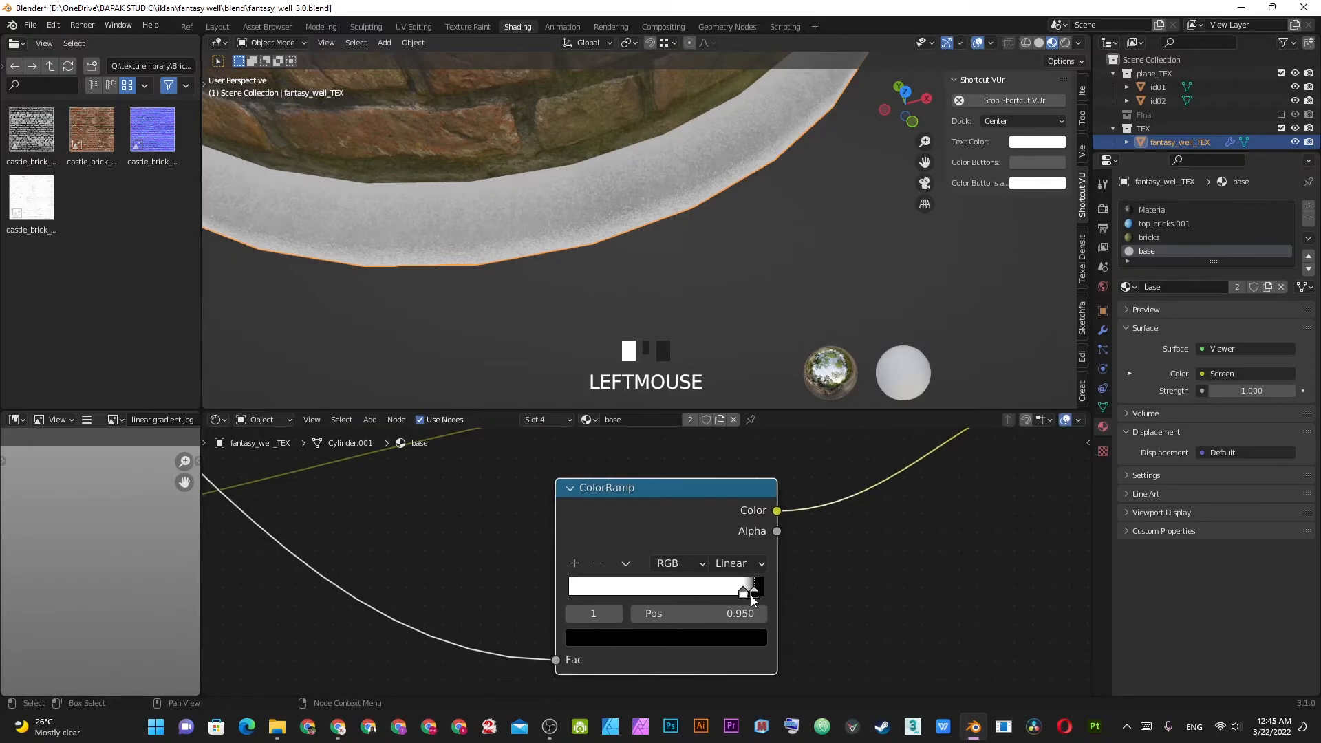
# - Restore the Principled BSDF as the base material's shown output and inspect the base ring
pyautogui.scroll(-3, 769, 587)
pyautogui.moveTo(927, 534); pyautogui.dragTo(886, 511, button='middle')
pyautogui.keyDown('ctrl'); pyautogui.keyDown('shift'); pyautogui.click(885, 510); pyautogui.keyUp('shift'); pyautogui.keyUp('ctrl')
pyautogui.scroll(-3, 683, 188)
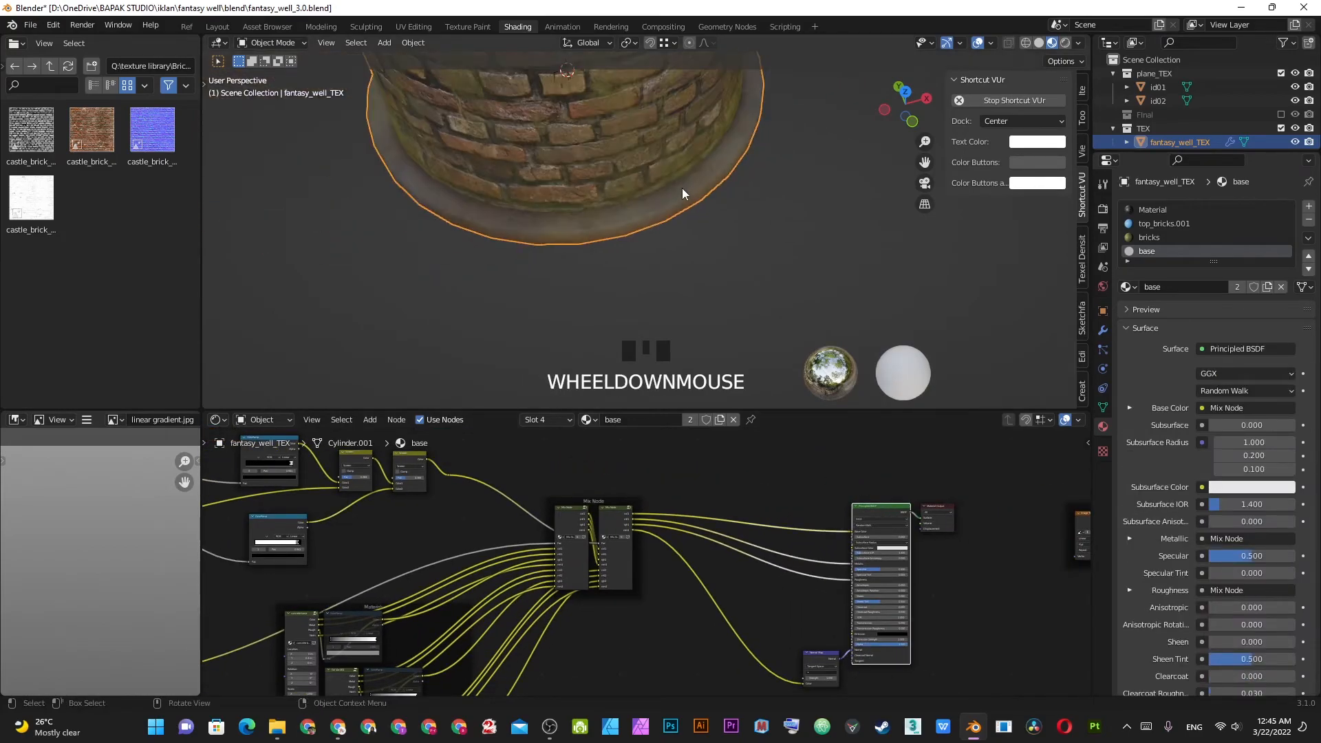
pyautogui.keyDown('shift'); pyautogui.moveTo(682, 188); pyautogui.dragTo(683, 137, button='middle'); pyautogui.keyUp('shift')
pyautogui.scroll(5, 662, 200)
pyautogui.moveTo(602, 159); pyautogui.dragTo(597, 183, button='middle')
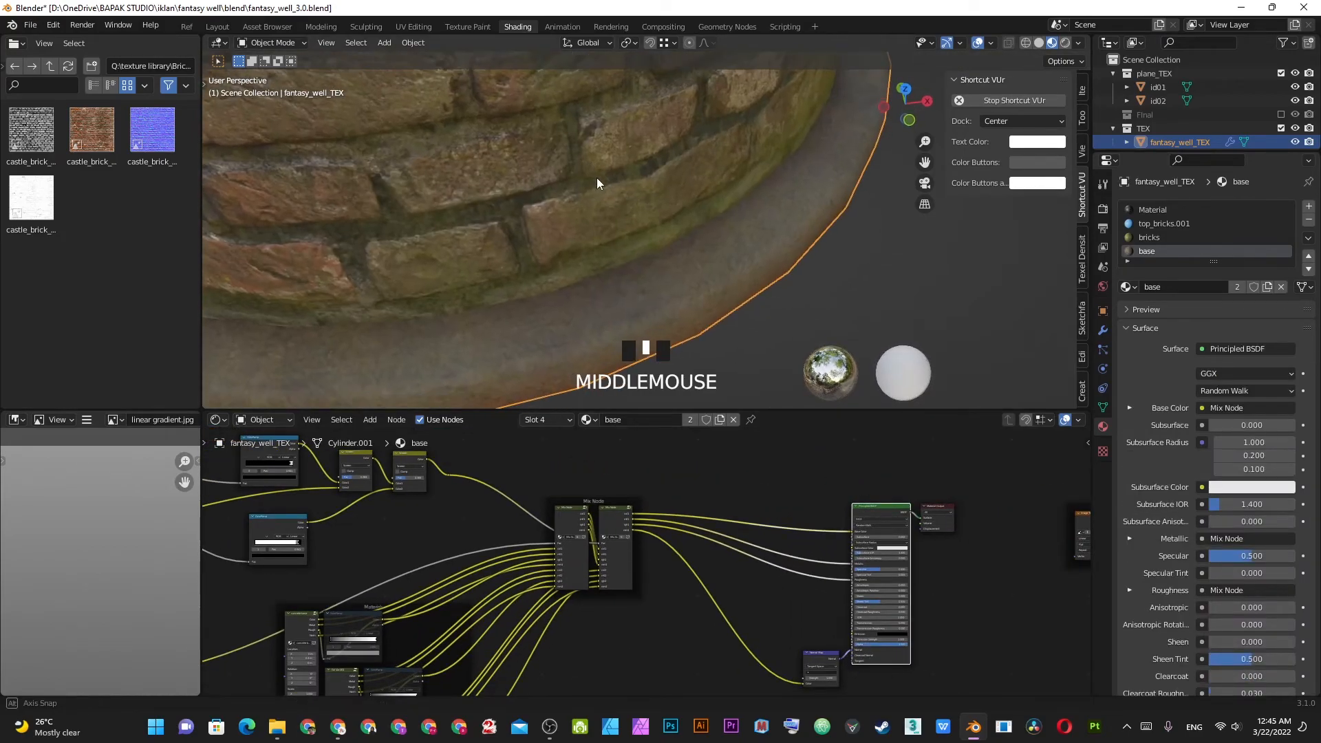
pyautogui.scroll(-1, 709, 393)
pyautogui.scroll(-1, 612, 541)
# - On the base's dirt material node, set Hue to 0.630 and Saturation to 1
pyautogui.moveTo(605, 544); pyautogui.dragTo(834, 519, button='middle')
pyautogui.moveTo(643, 689); pyautogui.dragTo(688, 514, button='middle')
pyautogui.scroll(3, 782, 612)
pyautogui.scroll(1, 688, 515)
pyautogui.scroll(4, 688, 518)
pyautogui.moveTo(733, 454); pyautogui.dragTo(722, 622, button='middle')
pyautogui.scroll(2, 723, 606)
pyautogui.scroll(2, 734, 583)
pyautogui.scroll(2, 723, 523)
pyautogui.moveTo(724, 518); pyautogui.dragTo(702, 696, button='middle')
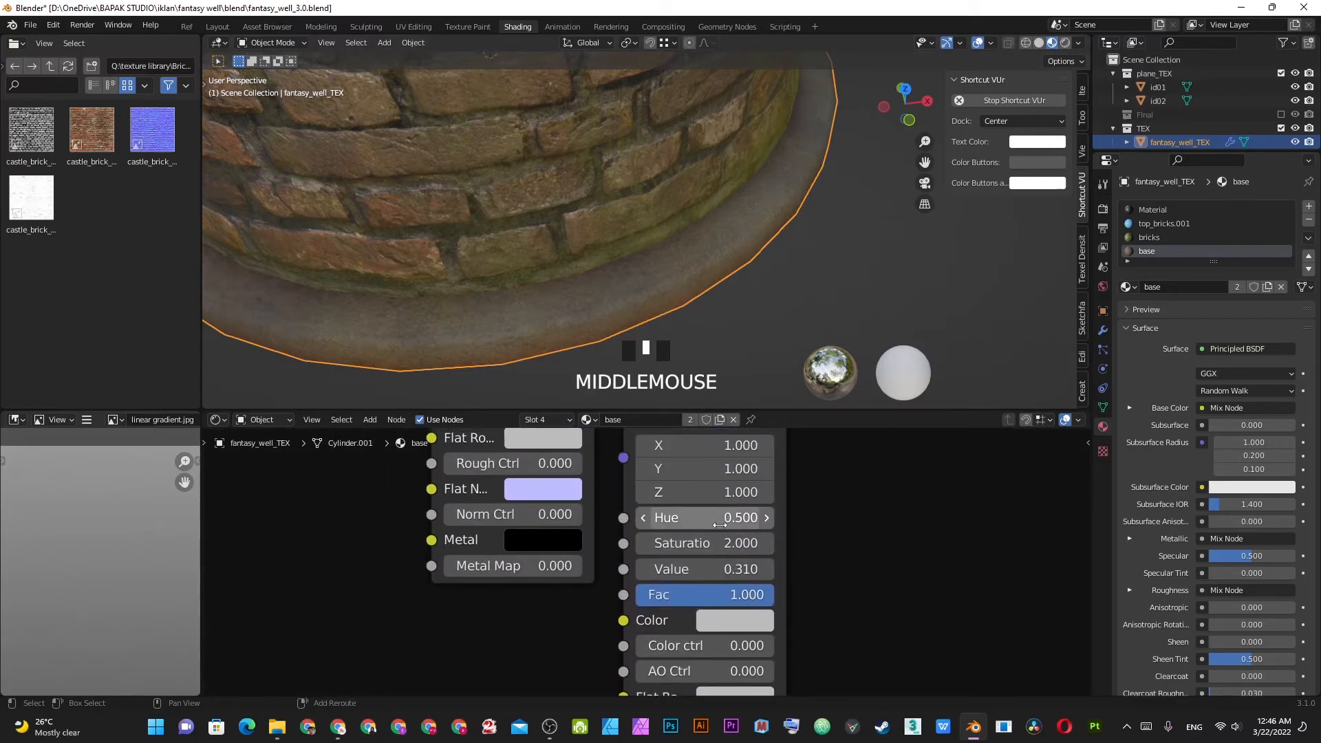
pyautogui.keyDown('shift'); pyautogui.click(688, 518); pyautogui.keyUp('shift')
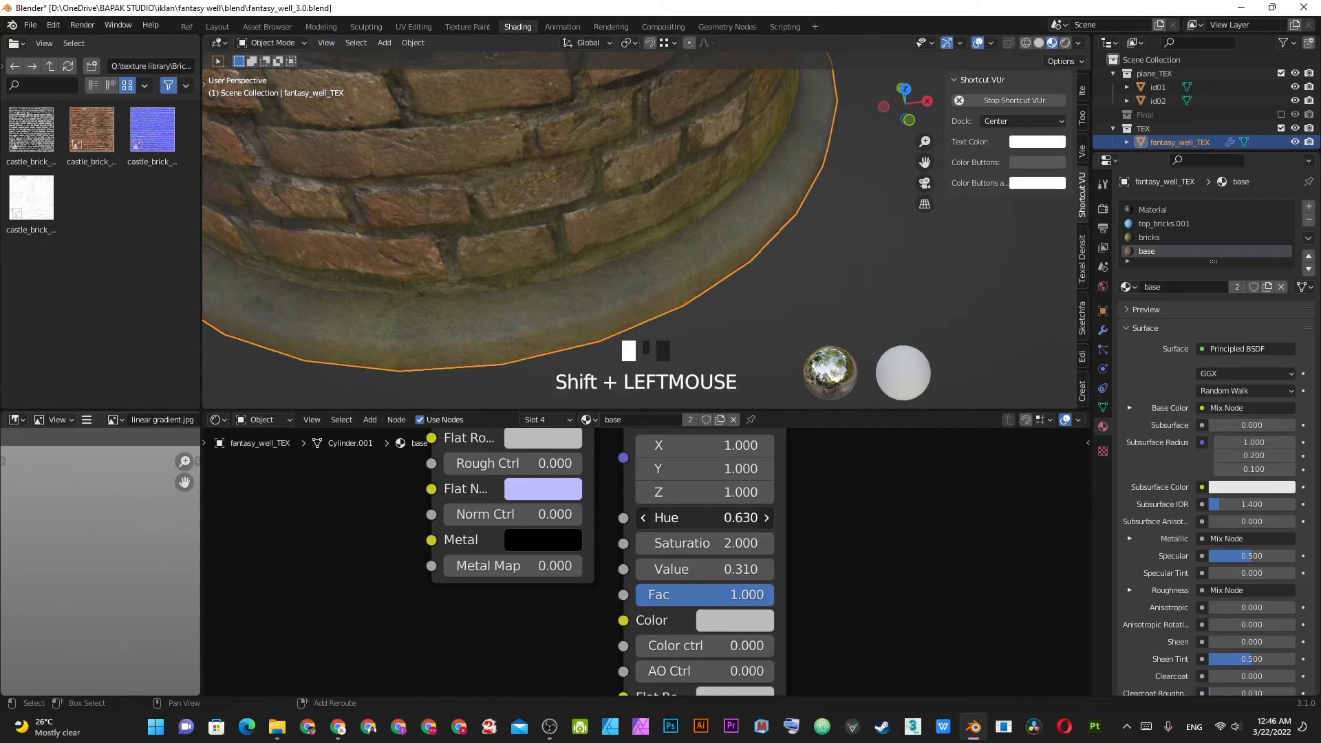
pyautogui.keyDown('shift'); pyautogui.moveTo(688, 518); pyautogui.dragTo(696, 517); pyautogui.keyUp('shift')
pyautogui.click(696, 544)
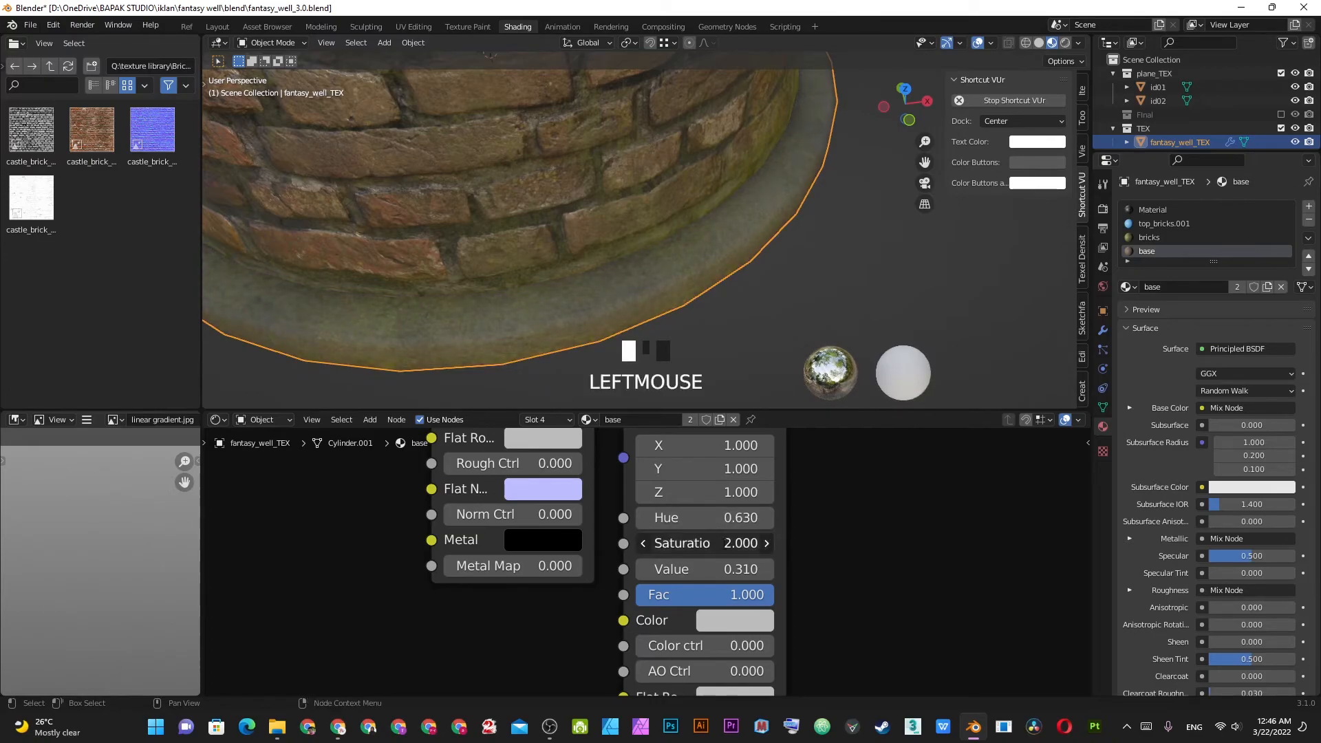
pyautogui.write('1')
pyautogui.press('KP_Enter')
# - Set the dirt material node's X, Y and Z scale to 2
pyautogui.scroll(-2, 624, 299)
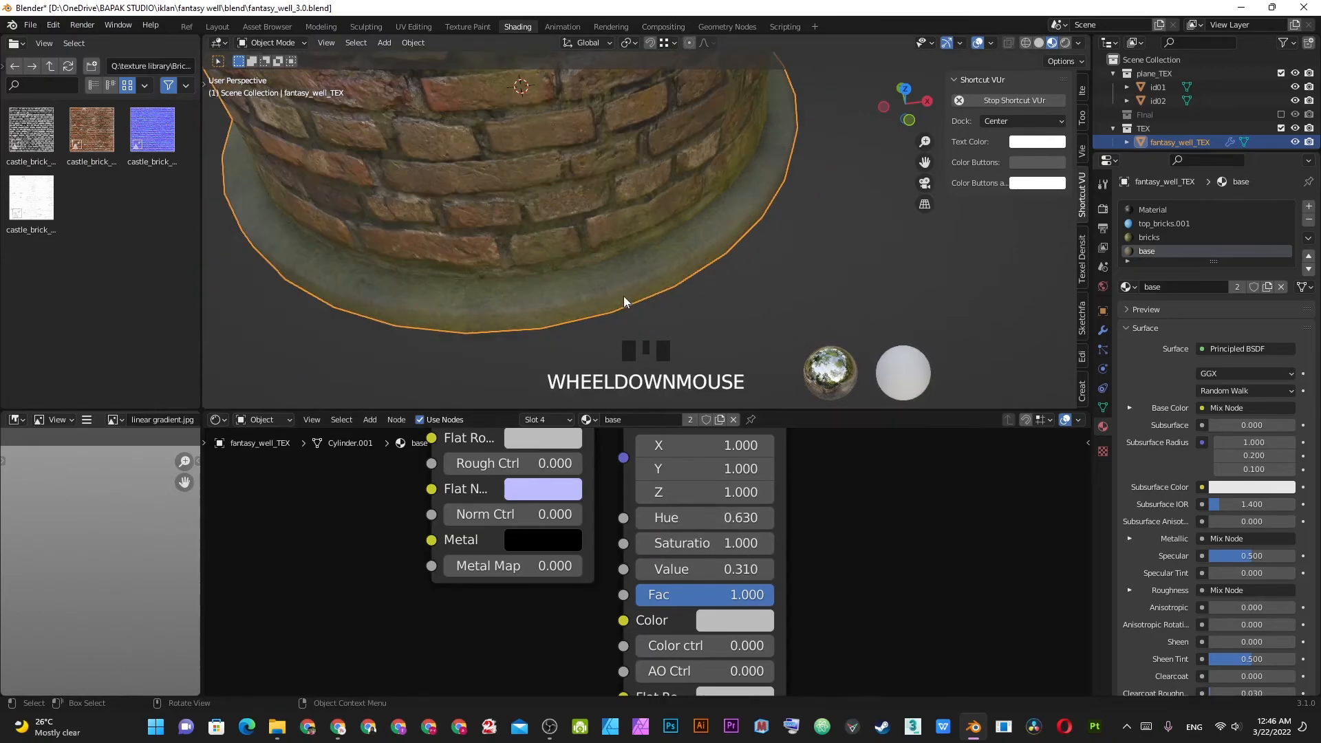
pyautogui.moveTo(625, 299); pyautogui.dragTo(641, 426, button='middle')
pyautogui.click(715, 451)
pyautogui.moveTo(715, 451); pyautogui.dragTo(721, 497)
pyautogui.write('3')
pyautogui.press('KP_Enter')
pyautogui.write('2')
pyautogui.press('KP_Enter')
# - Deselect everything and try a Value of 1 on the dirt material node
pyautogui.scroll(-2, 642, 238)
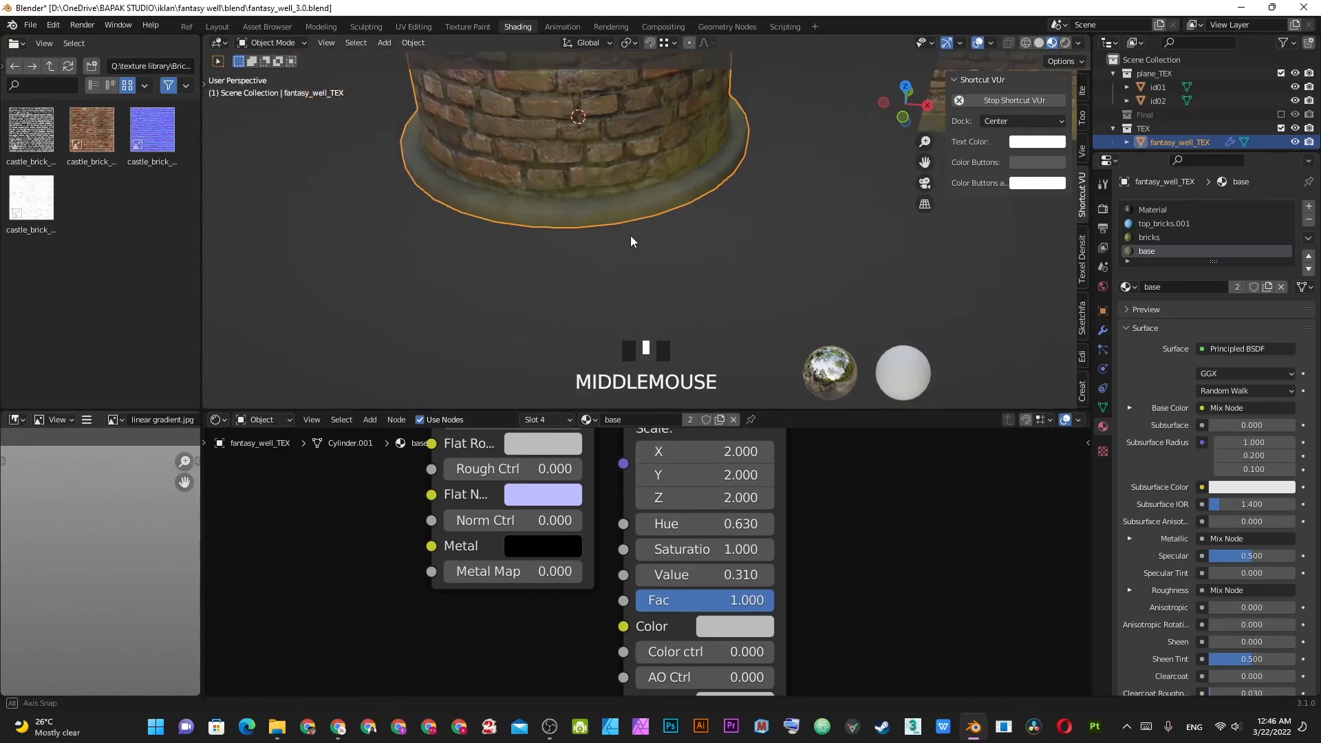
pyautogui.keyDown('shift'); pyautogui.moveTo(641, 238); pyautogui.dragTo(637, 245, button='middle'); pyautogui.keyUp('shift')
pyautogui.hotkey('alt', 'a')
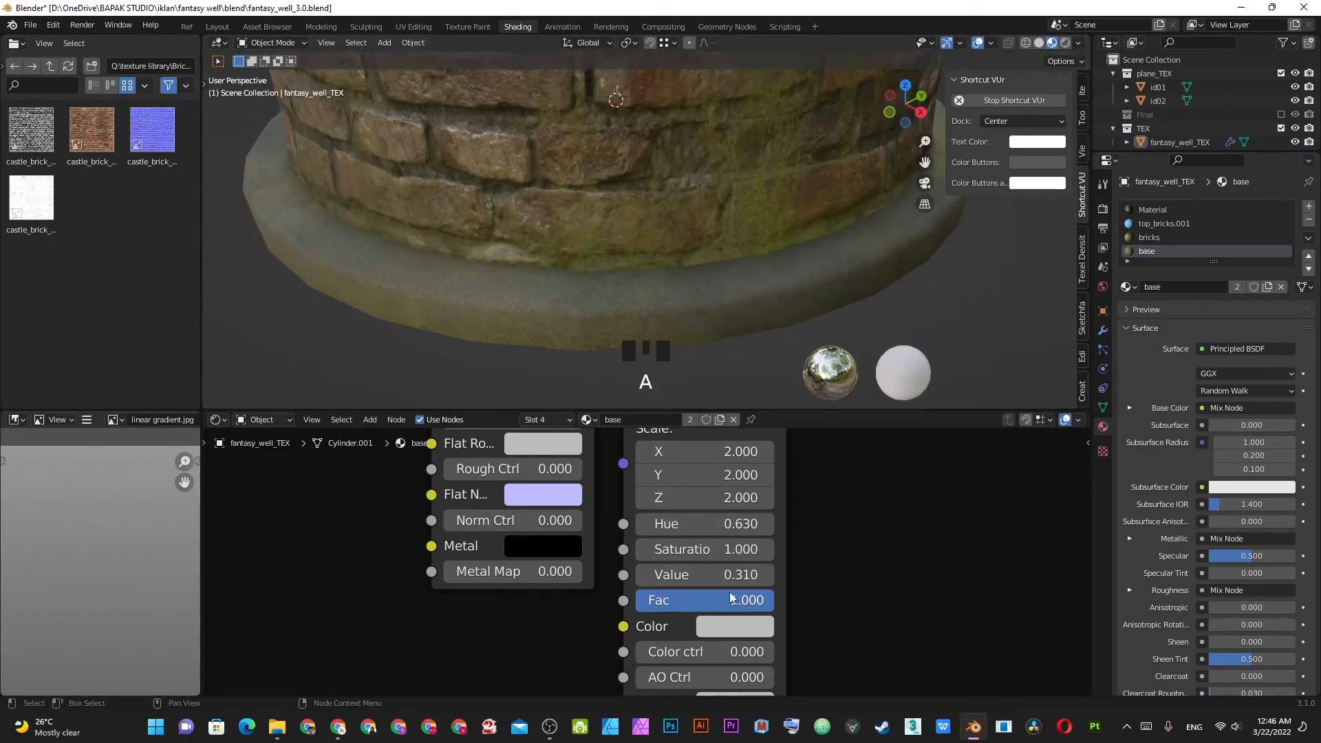
pyautogui.scroll(-1, 726, 585)
pyautogui.moveTo(725, 585); pyautogui.dragTo(774, 564, button='middle')
pyautogui.click(777, 547)
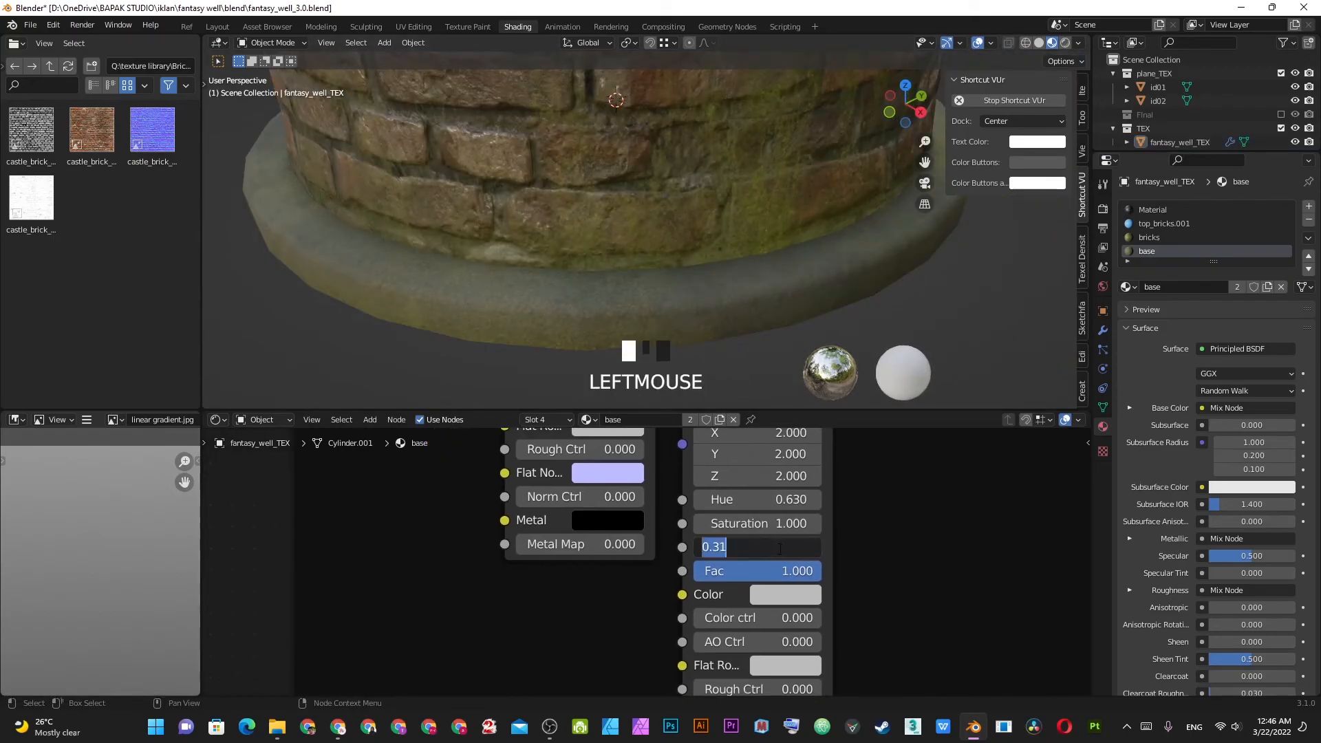
pyautogui.write('1')
pyautogui.press('KP_Enter')
# - Examine the dirt's brightness and blending on the flat base strip and all around the well's base ring
pyautogui.moveTo(502, 278); pyautogui.dragTo(568, 223, button='middle')
pyautogui.scroll(2, 652, 204)
pyautogui.moveTo(651, 204); pyautogui.dragTo(804, 193, button='middle')
pyautogui.scroll(-2, 589, 176)
pyautogui.scroll(2, 716, 206)
pyautogui.scroll(2, 716, 206)
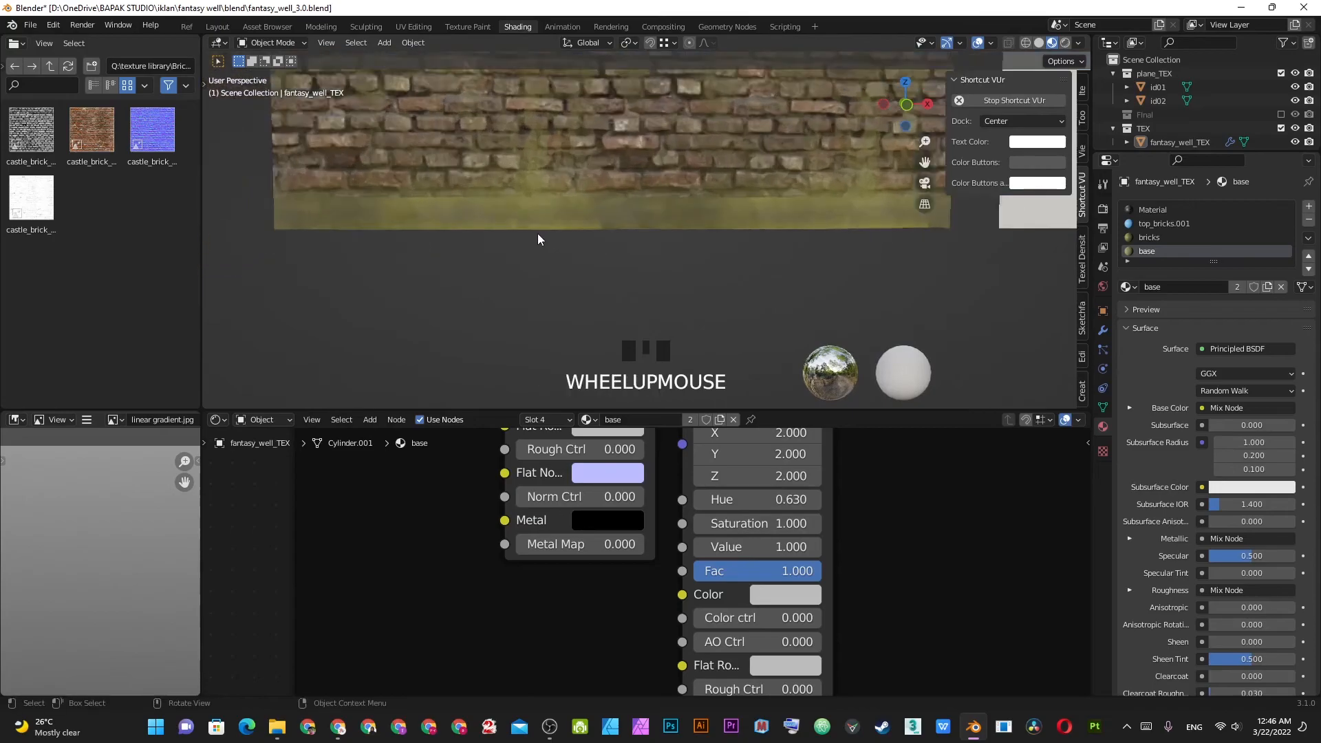
pyautogui.keyDown('shift'); pyautogui.moveTo(538, 233); pyautogui.dragTo(654, 249, button='middle'); pyautogui.keyUp('shift')
pyautogui.scroll(2, 655, 249)
pyautogui.scroll(2, 617, 223)
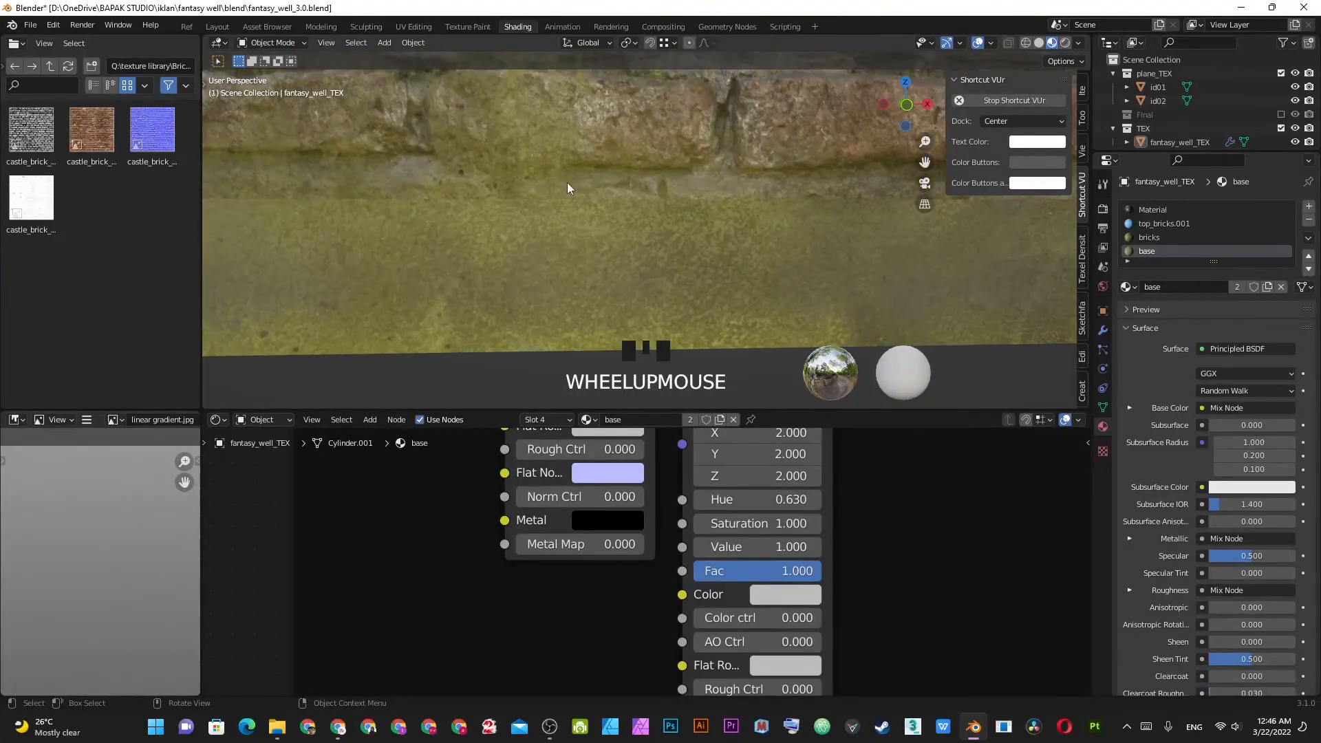
pyautogui.scroll(-8, 511, 225)
pyautogui.keyDown('shift'); pyautogui.moveTo(510, 226); pyautogui.dragTo(889, 216, button='middle'); pyautogui.keyUp('shift')
pyautogui.moveTo(619, 220); pyautogui.dragTo(707, 202, button='middle')
pyautogui.scroll(2, 710, 195)
pyautogui.scroll(-2, 710, 196)
pyautogui.moveTo(587, 208); pyautogui.dragTo(760, 184, button='middle')
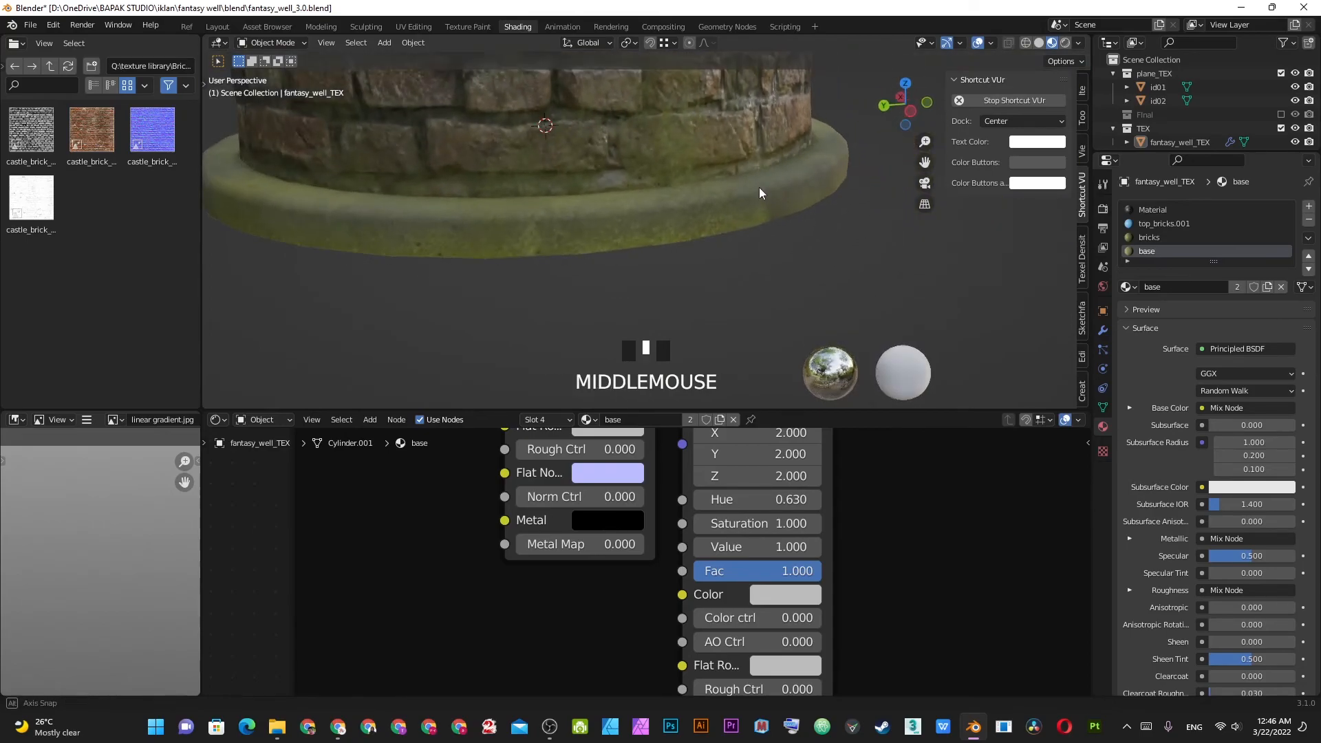
pyautogui.scroll(-2, 636, 183)
pyautogui.keyDown('ctrl'); pyautogui.keyDown('alt'); pyautogui.moveTo(622, 167); pyautogui.dragTo(478, 180); pyautogui.keyUp('alt'); pyautogui.keyUp('ctrl')
pyautogui.moveTo(478, 180); pyautogui.dragTo(835, 200, button='middle')
pyautogui.keyDown('ctrl'); pyautogui.keyDown('alt'); pyautogui.moveTo(835, 199); pyautogui.dragTo(522, 201); pyautogui.keyUp('alt'); pyautogui.keyUp('ctrl')
pyautogui.moveTo(521, 201); pyautogui.dragTo(729, 206, button='middle')
pyautogui.keyDown('ctrl'); pyautogui.keyDown('alt'); pyautogui.moveTo(729, 204); pyautogui.dragTo(545, 222); pyautogui.keyUp('alt'); pyautogui.keyUp('ctrl')
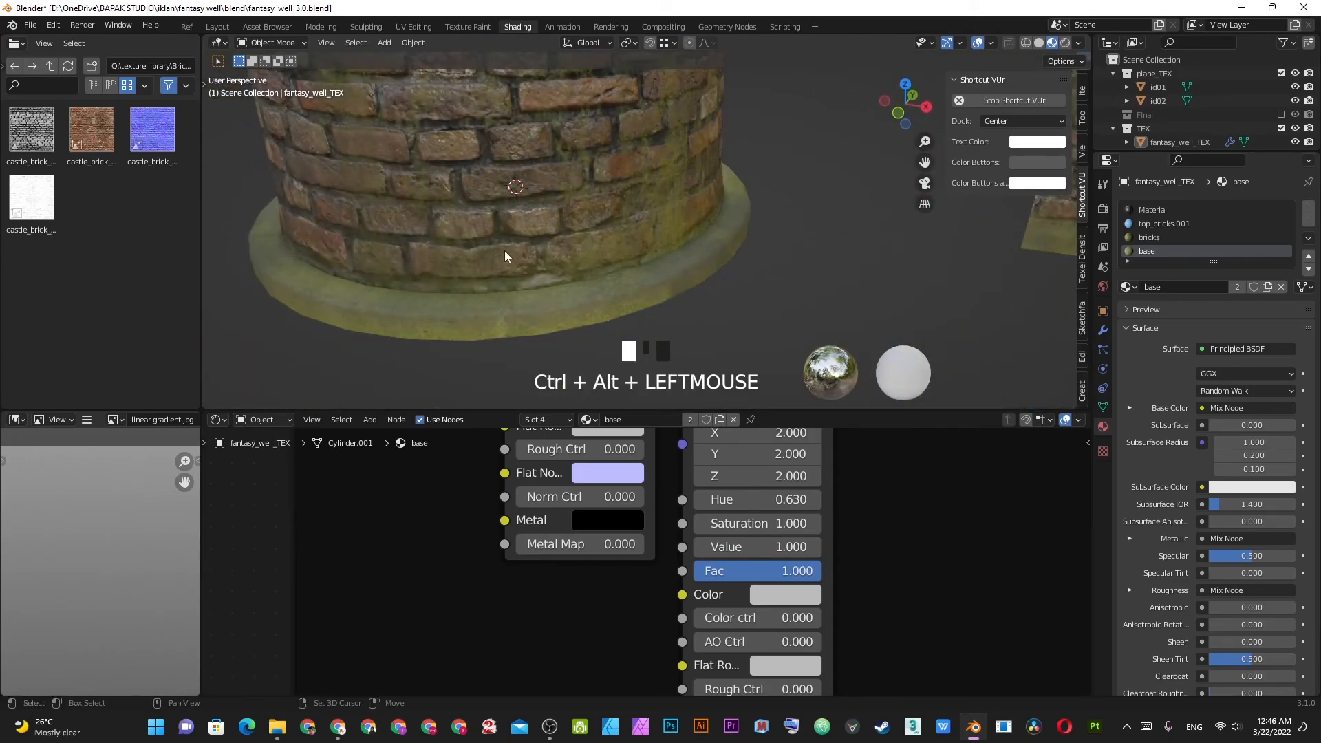
pyautogui.keyDown('shift'); pyautogui.moveTo(505, 251); pyautogui.dragTo(635, 248, button='middle'); pyautogui.keyUp('shift')
# - Set the dirt material node's Value to 0.5
pyautogui.keyDown('shift'); pyautogui.moveTo(785, 651); pyautogui.dragTo(786, 521, button='middle'); pyautogui.keyUp('shift')
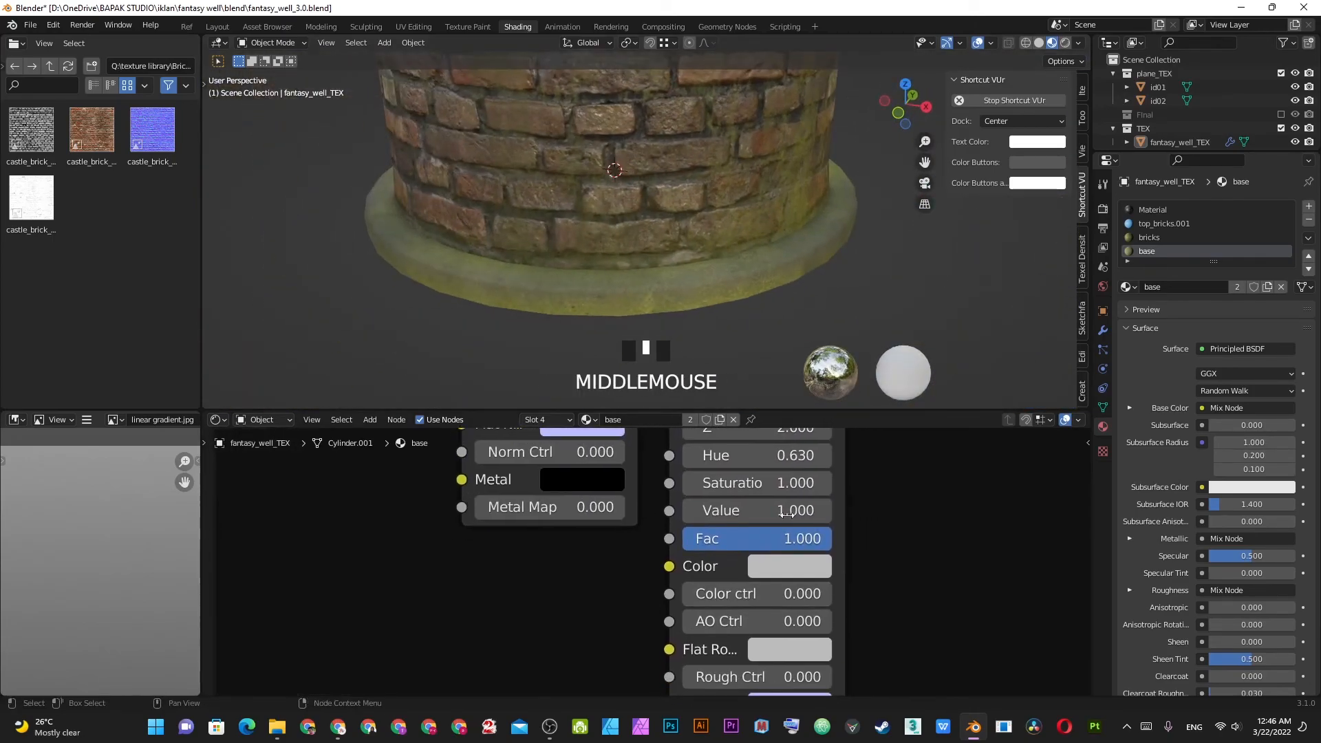
pyautogui.doubleClick(787, 515)
pyautogui.write('.5')
pyautogui.press('KP_Enter')
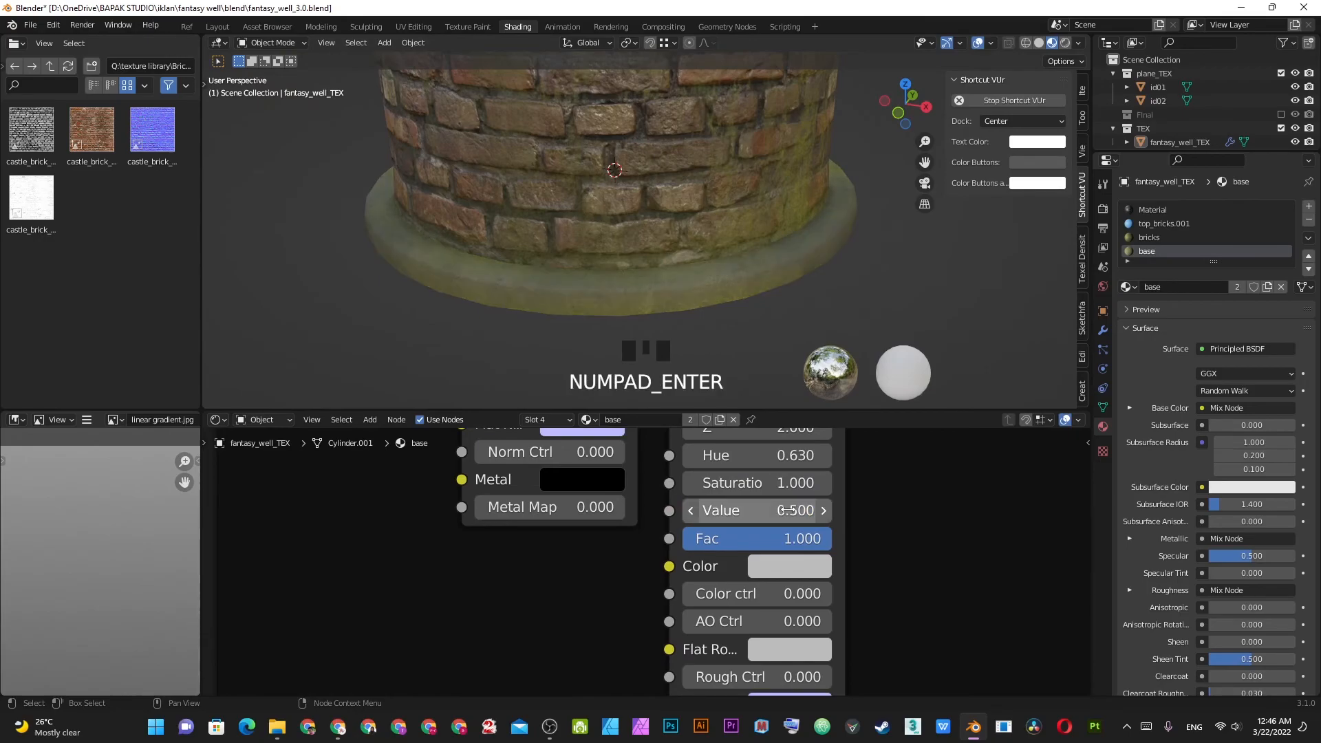
# - Try a Value of 0.75 on the dirt material node and compare the base ring against the bricks
pyautogui.doubleClick(788, 510)
pyautogui.write('.75')
pyautogui.press('KP_Enter')
pyautogui.scroll(-3, 734, 284)
pyautogui.hotkey('alt', 'a')
pyautogui.moveTo(575, 169); pyautogui.dragTo(658, 201, button='middle')
pyautogui.scroll(3, 659, 201)
# - Return the dirt material node's Value to 0.5
pyautogui.doubleClick(797, 510)
pyautogui.write('.5')
pyautogui.press('KP_Enter')
# - Examine the base ring's dirt against the brick wall from several distances and angles
pyautogui.scroll(-3, 725, 218)
pyautogui.scroll(2, 699, 225)
pyautogui.scroll(-3, 726, 170)
pyautogui.moveTo(727, 170)
pyautogui.mouseDown(button='middle')
pyautogui.moveTo(770, 152)
pyautogui.moveTo(851, 171)
pyautogui.moveTo(728, 197)
pyautogui.mouseUp(button='middle')
pyautogui.scroll(3, 758, 193)
pyautogui.moveTo(728, 197)
pyautogui.keyDown('ctrl'); pyautogui.keyDown('alt'); pyautogui.mouseDown()
pyautogui.moveTo(898, 219)
pyautogui.moveTo(742, 195)
pyautogui.mouseUp(); pyautogui.keyUp('alt'); pyautogui.keyUp('ctrl')
pyautogui.moveTo(741, 195); pyautogui.dragTo(693, 180, button='middle')
pyautogui.scroll(2, 719, 237)
pyautogui.moveTo(719, 237); pyautogui.dragTo(762, 229, button='middle')
pyautogui.scroll(2, 762, 228)
# - Examine the well's untextured rim, bucket, posts and roof alongside the flat UV plane
pyautogui.scroll(-5, 844, 251)
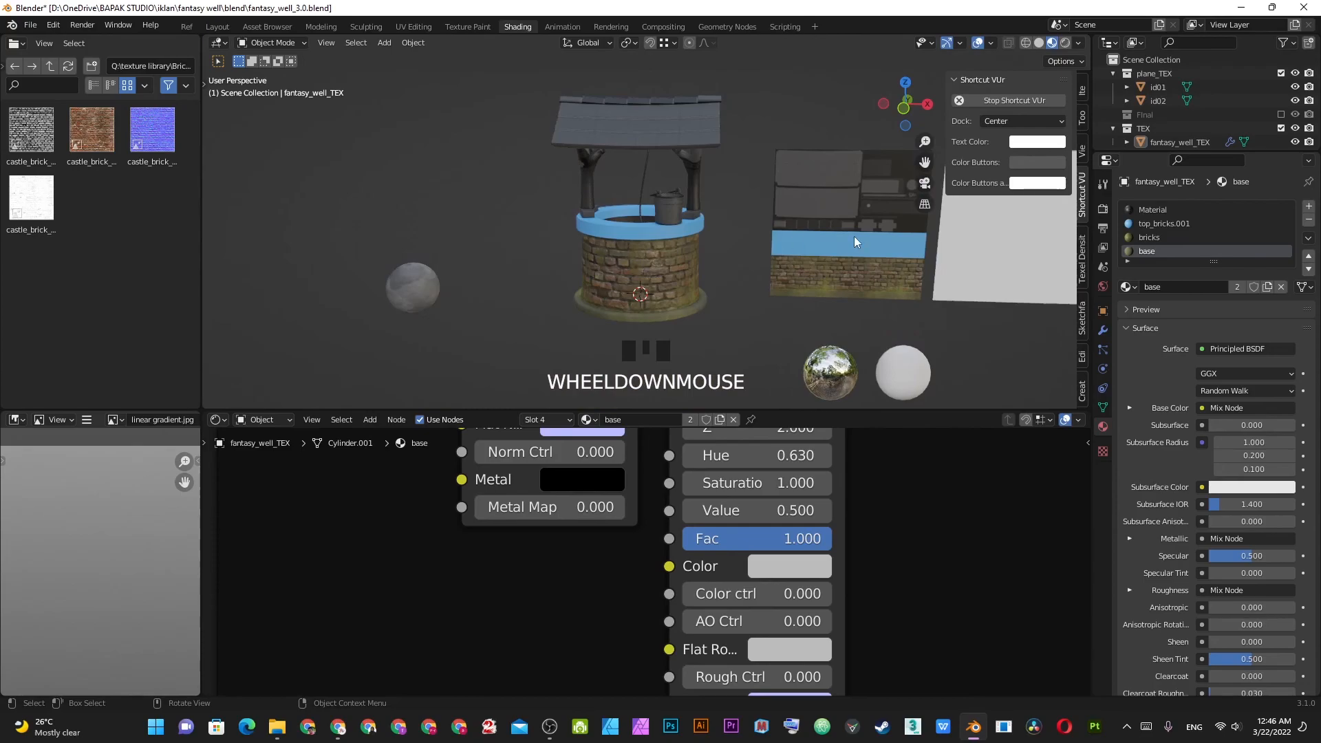
pyautogui.scroll(5, 658, 226)
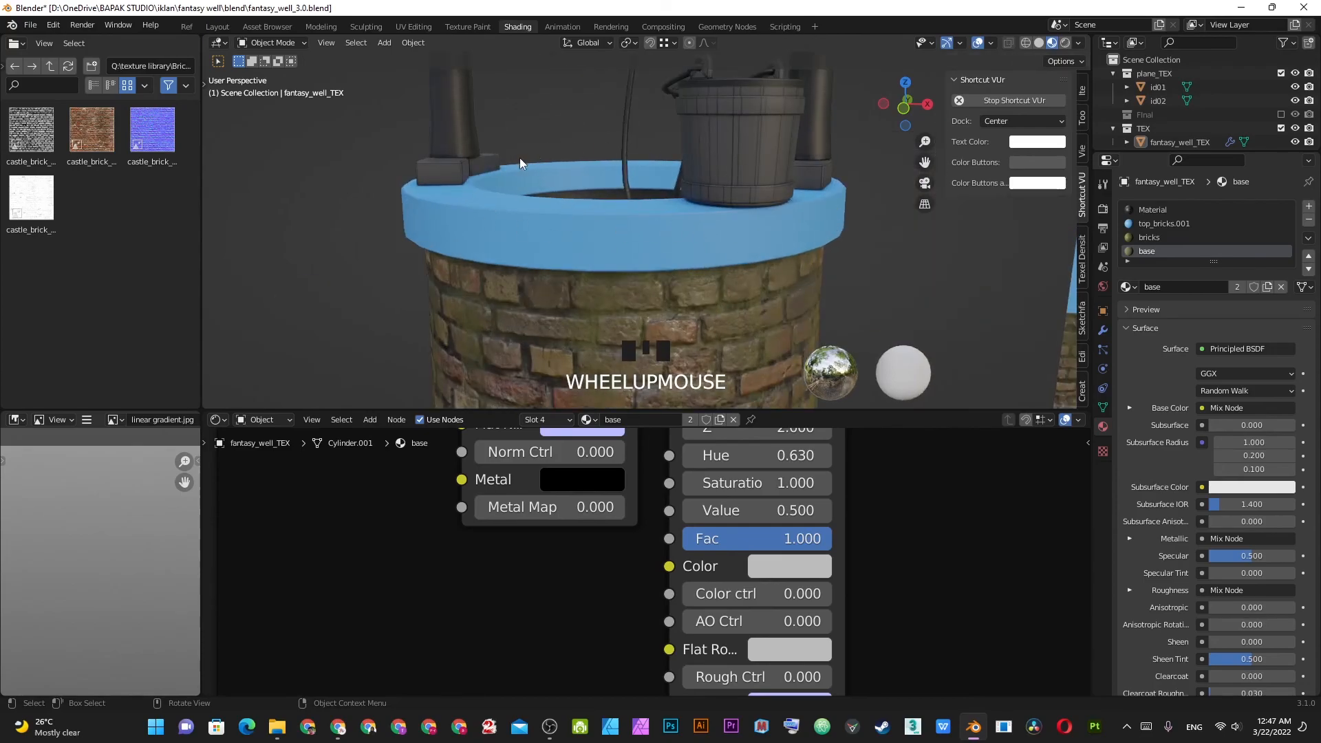
pyautogui.scroll(-6, 735, 229)
pyautogui.moveTo(735, 228); pyautogui.dragTo(732, 241, button='middle')
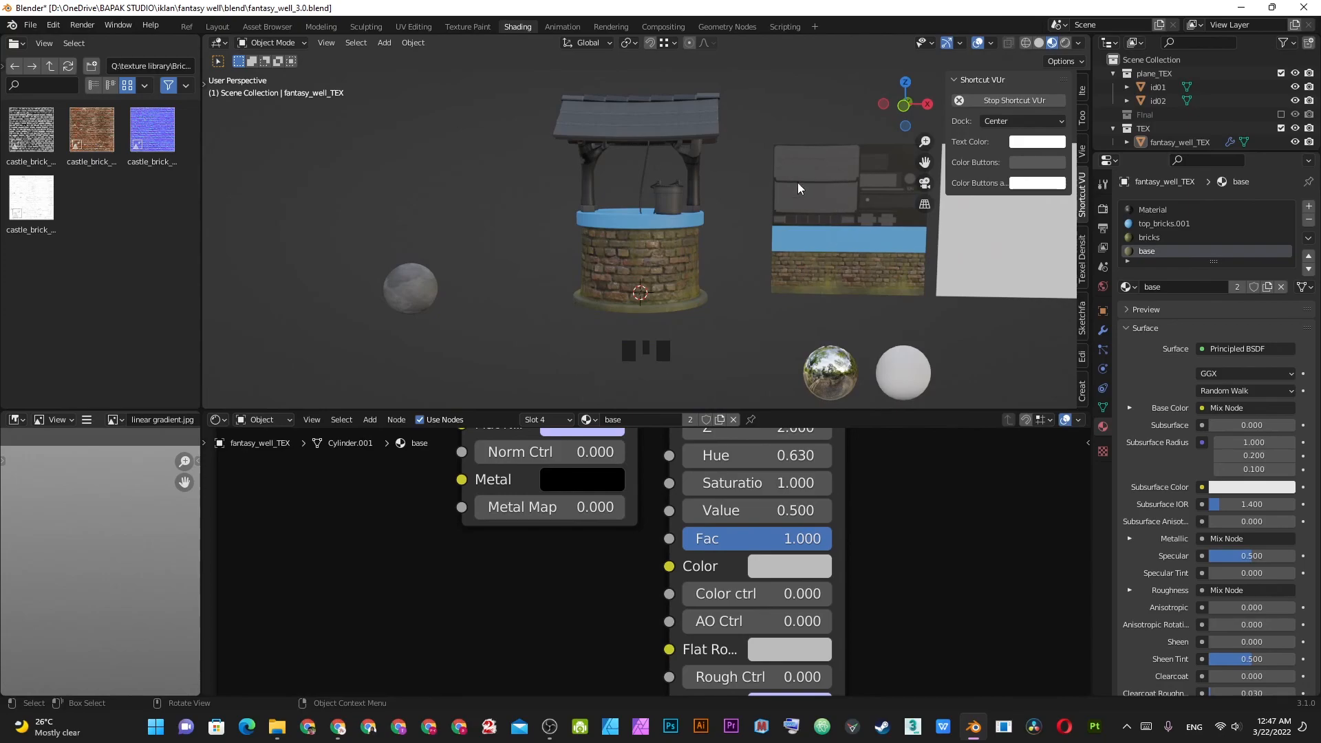
pyautogui.keyDown('shift'); pyautogui.middleClick(806, 200); pyautogui.keyUp('shift')
pyautogui.scroll(4, 631, 181)
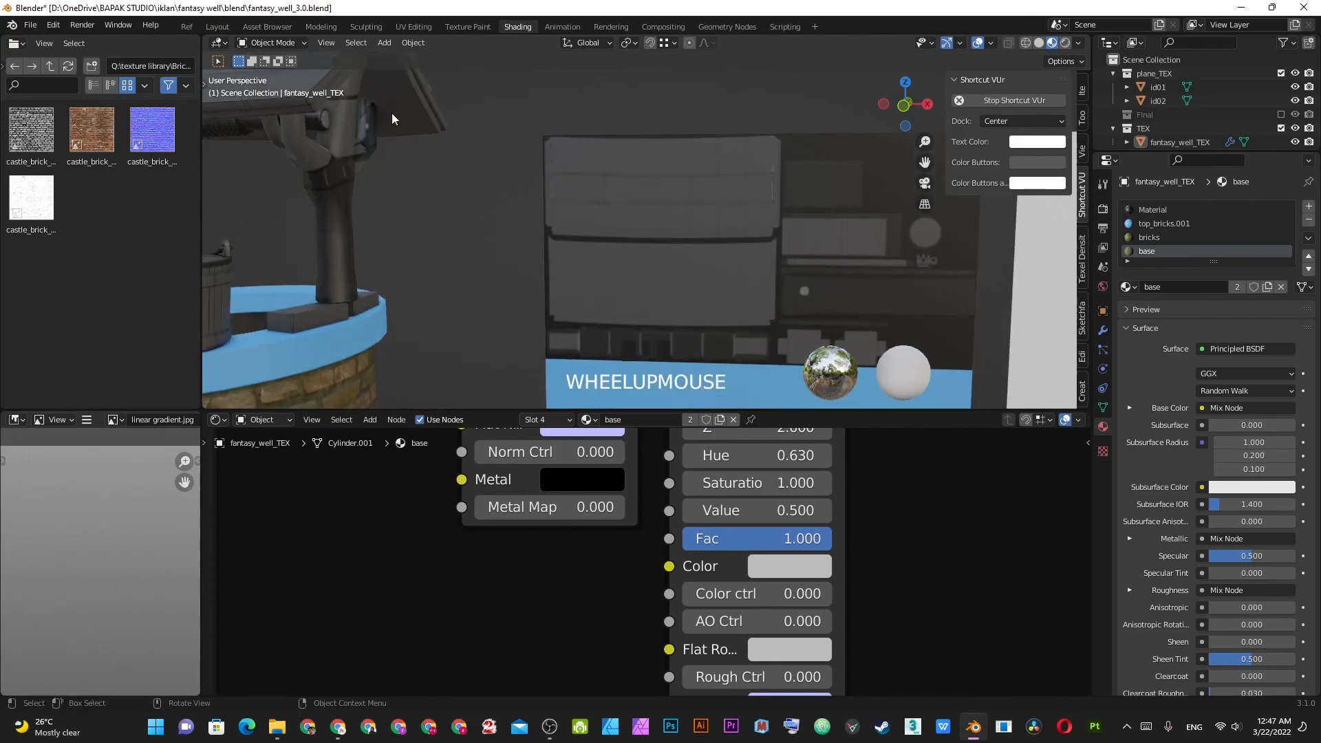
pyautogui.keyDown('shift'); pyautogui.moveTo(650, 325); pyautogui.dragTo(658, 289, button='middle'); pyautogui.keyUp('shift')
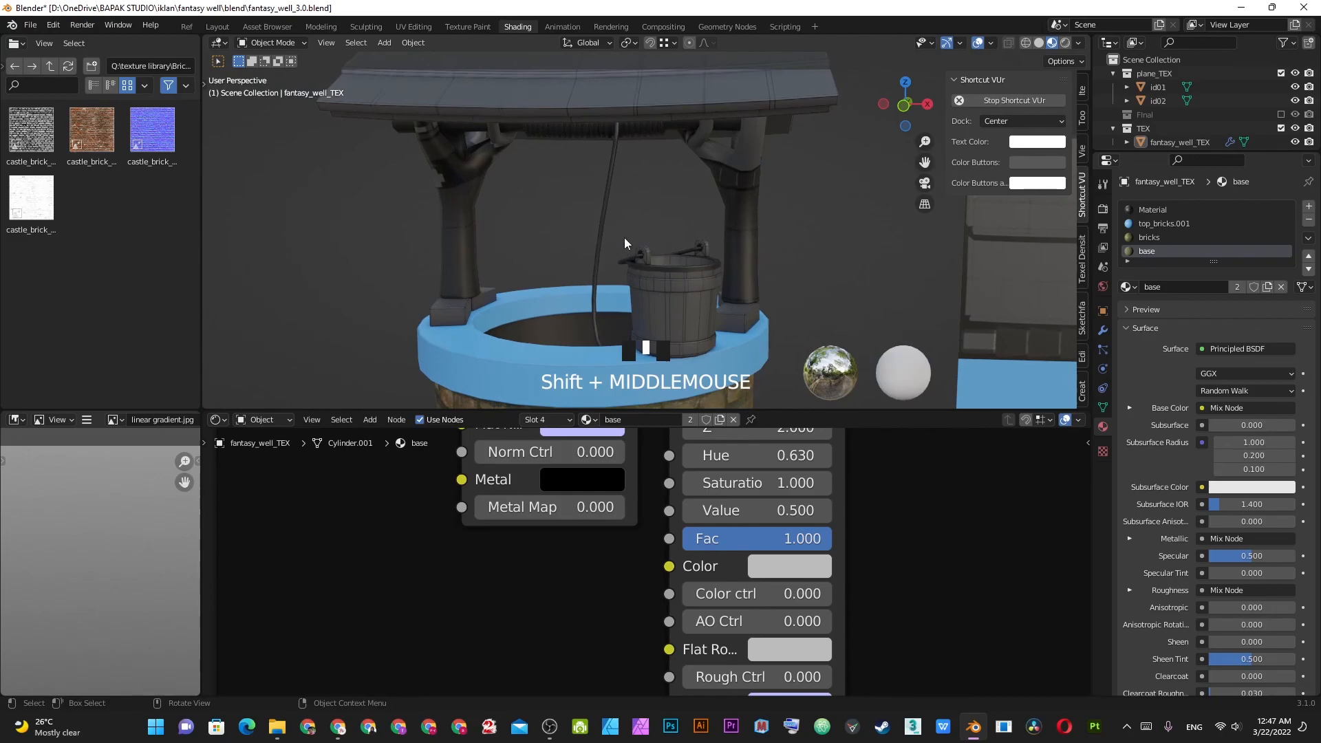
pyautogui.scroll(-3, 639, 225)
pyautogui.moveTo(682, 187); pyautogui.dragTo(701, 242, button='middle')
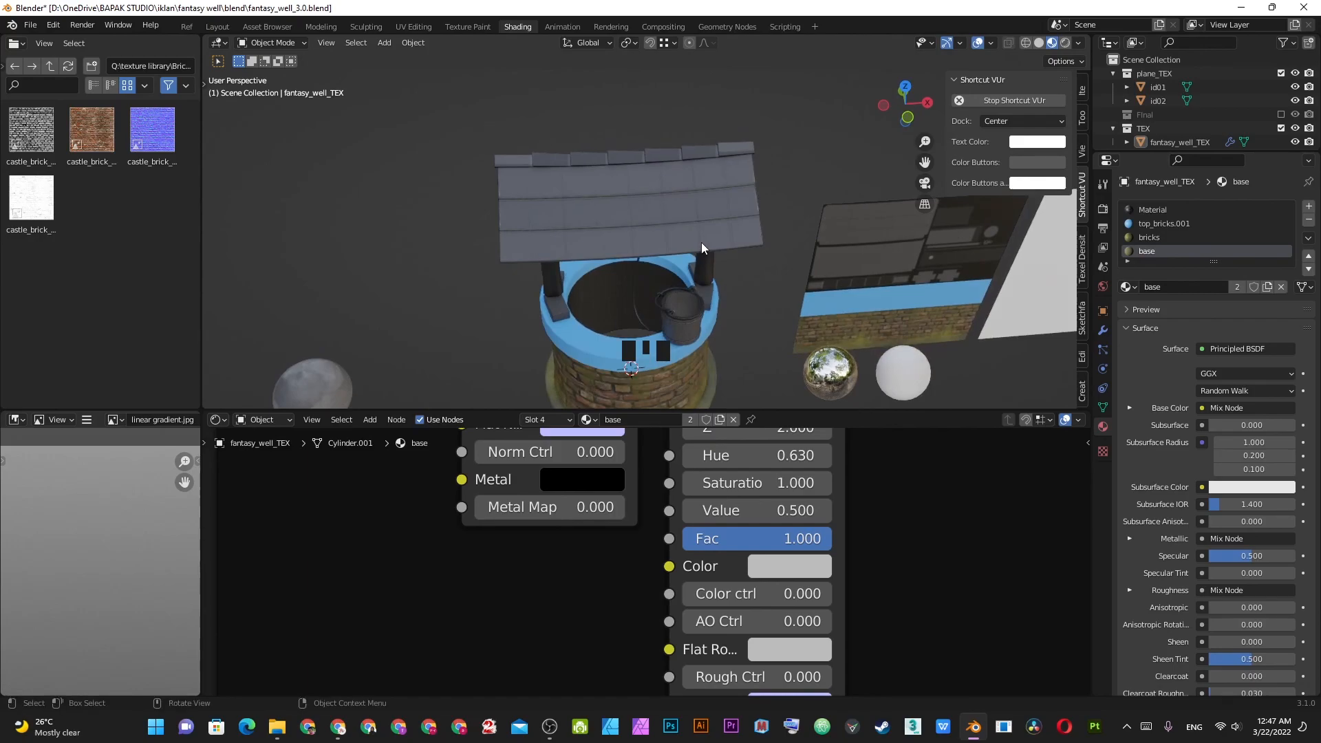